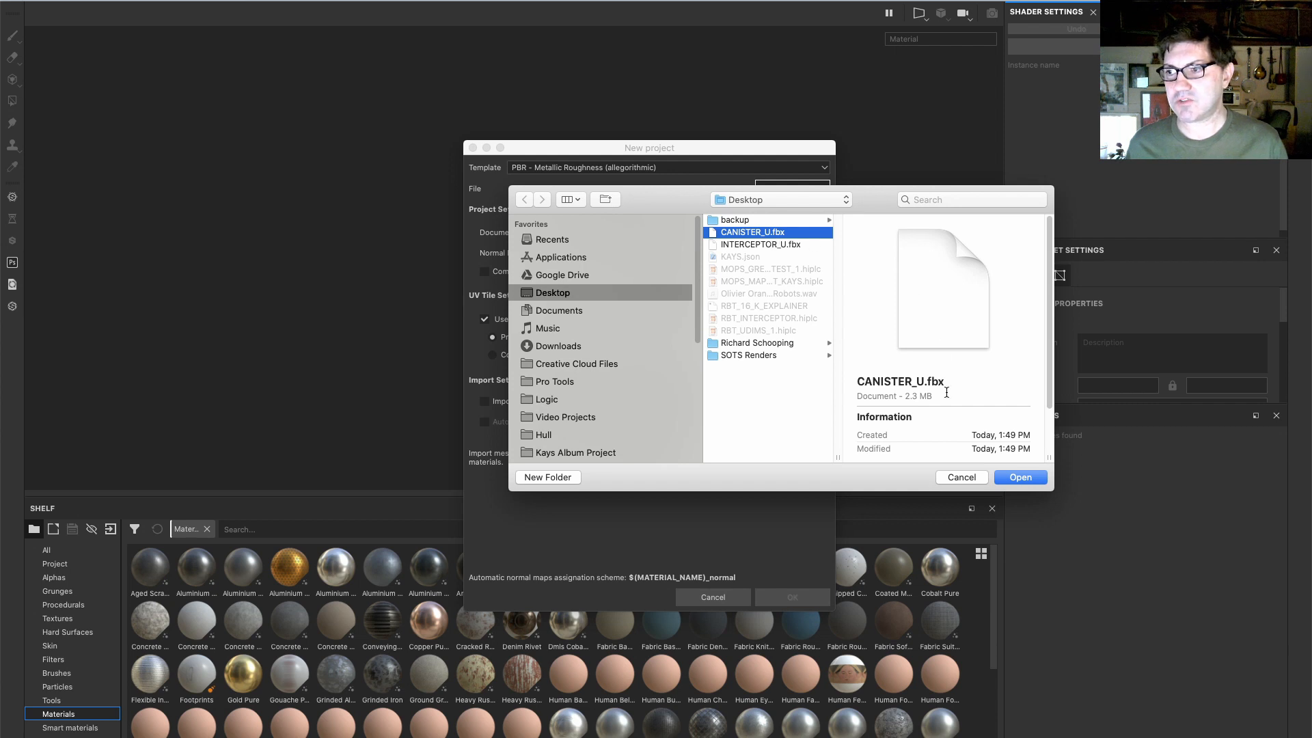
Choose CANISTER_U.fbx as the new project's mesh and set the document resolution to 2048
left_click(1020, 477)
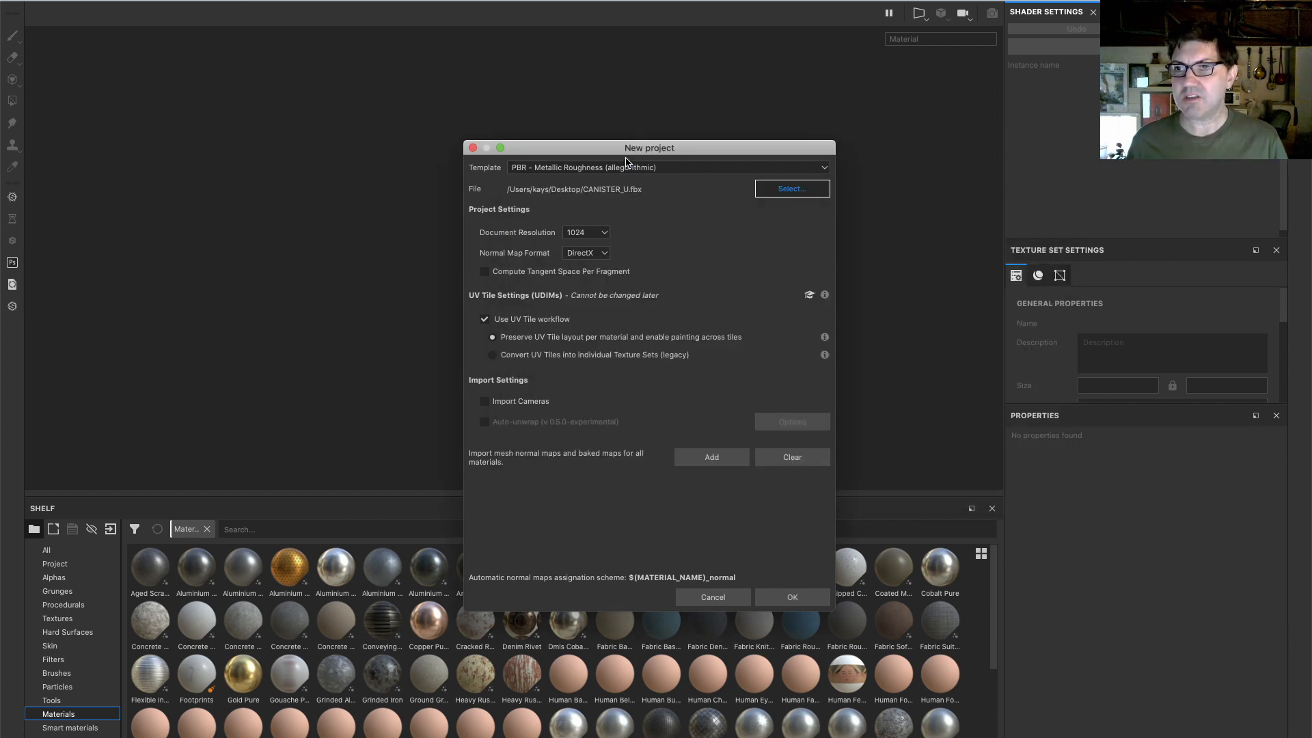
left_click_drag(623, 155, 464, 75)
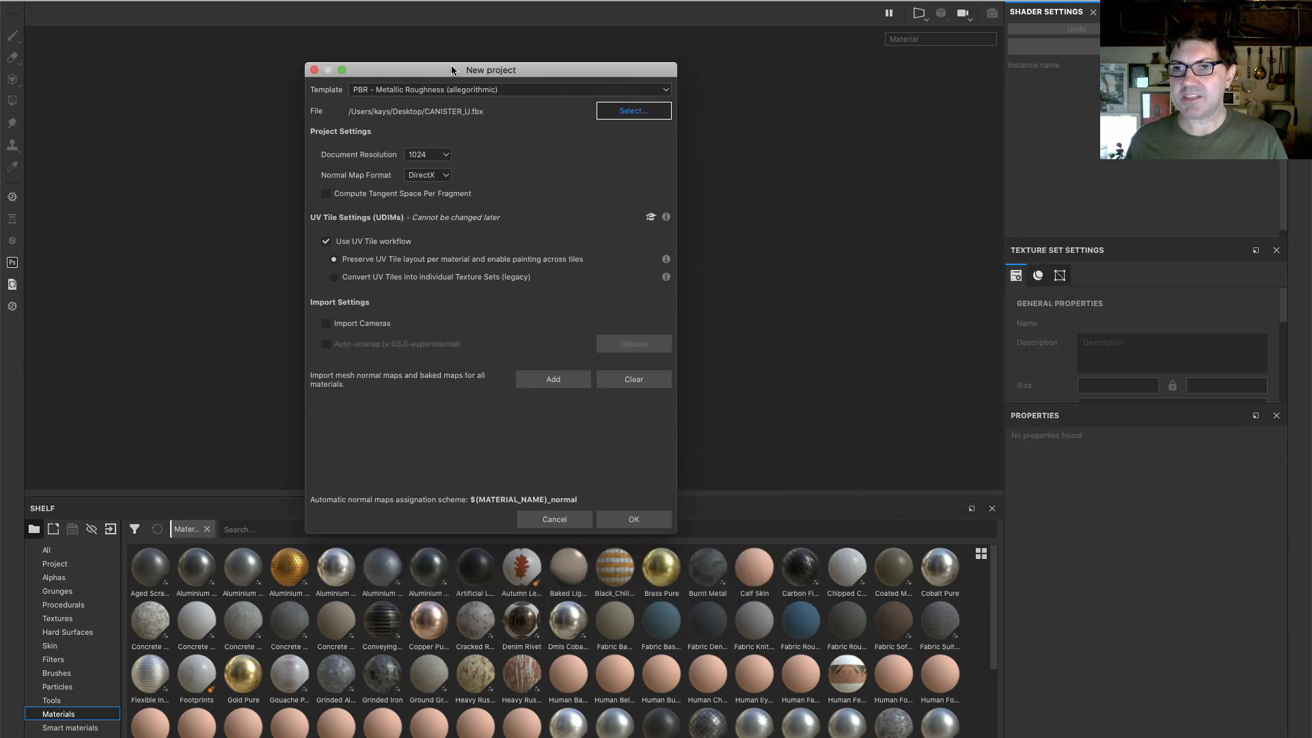
left_click(434, 153)
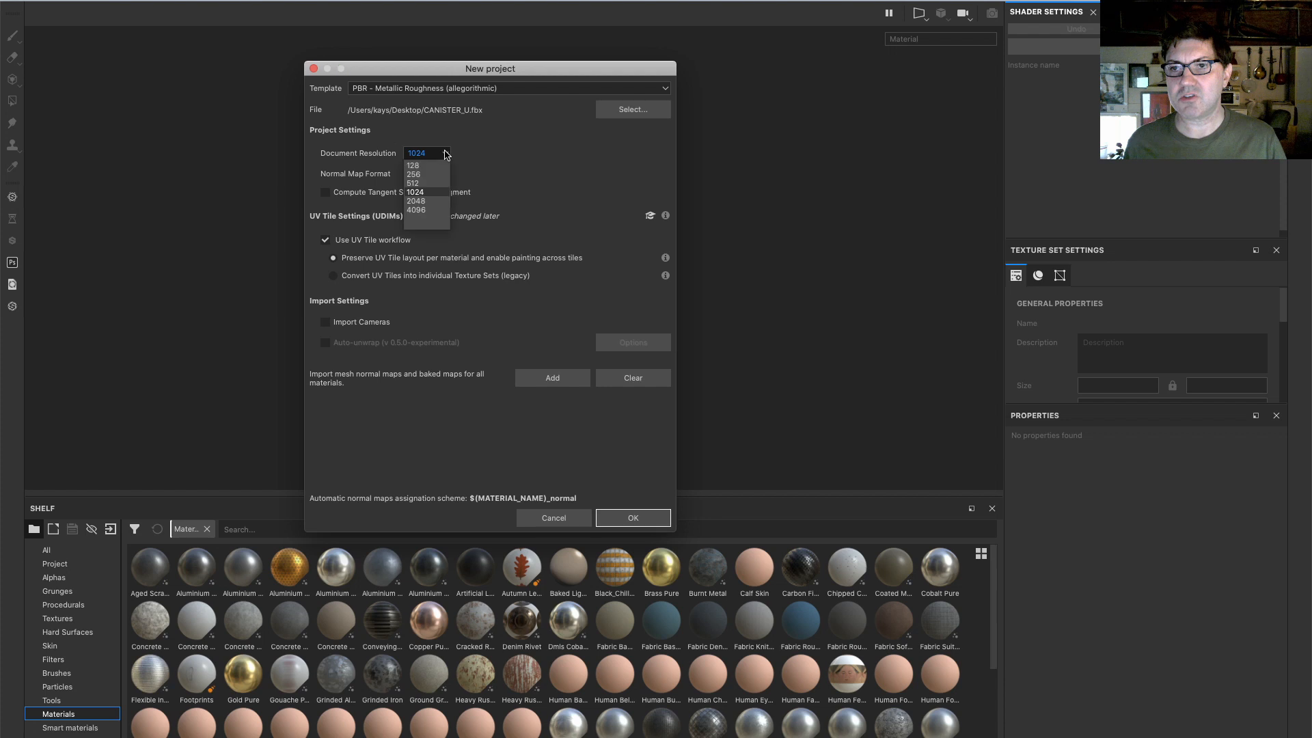
left_click(424, 202)
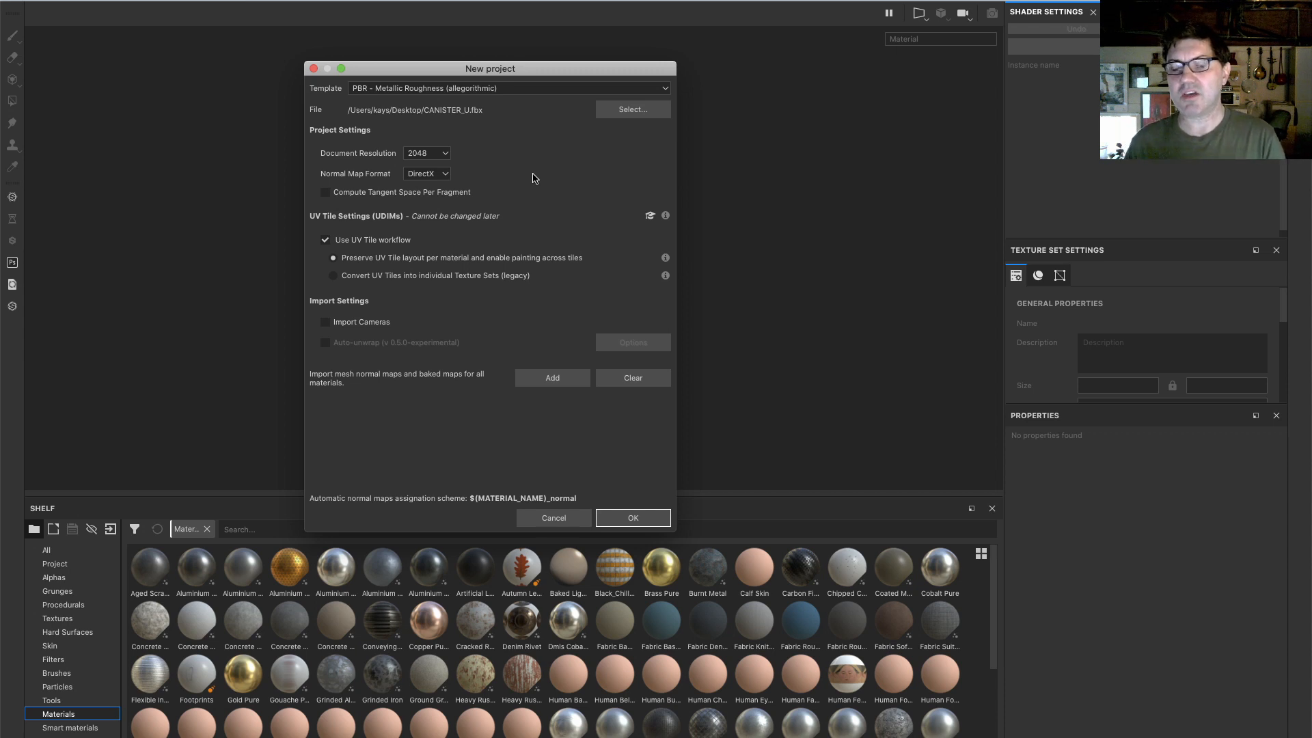
Check the normal map format options, keep DirectX, and create the project with the UV Tile workflow
left_click(435, 174)
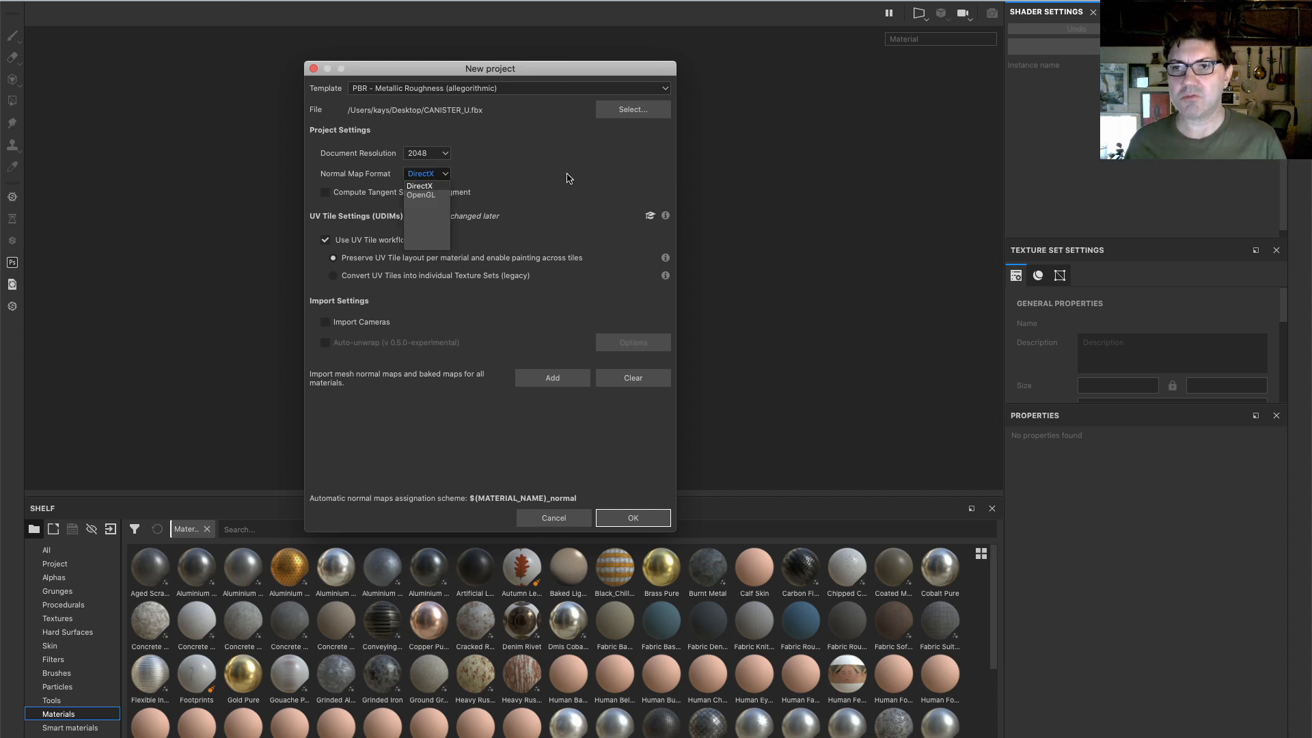
left_click(558, 180)
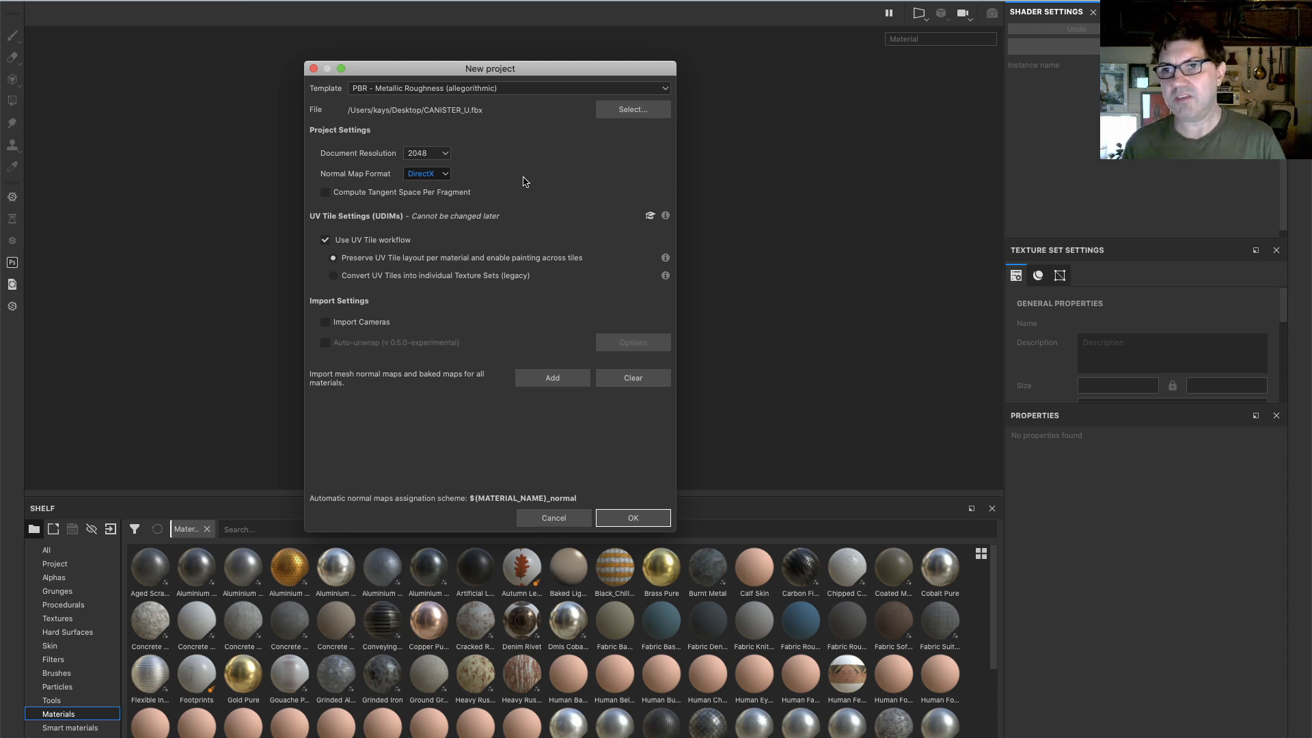
left_click(448, 177)
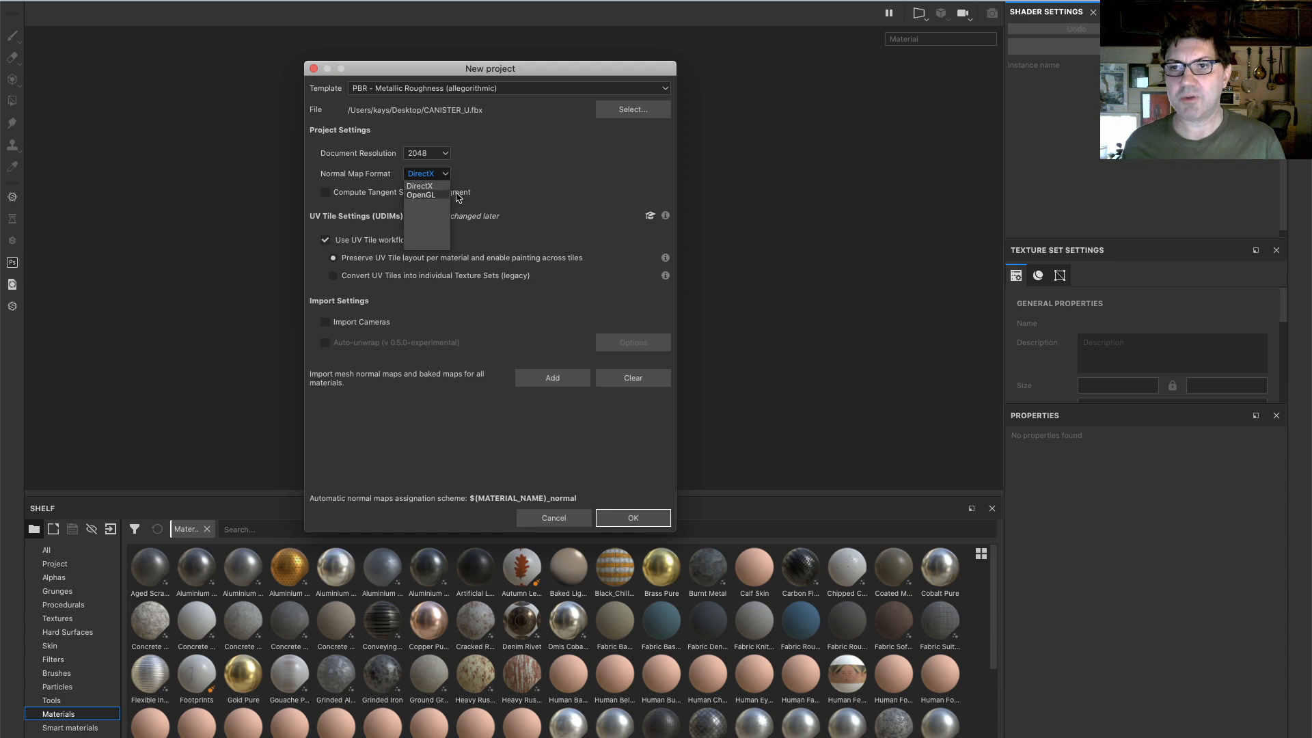
left_click(535, 164)
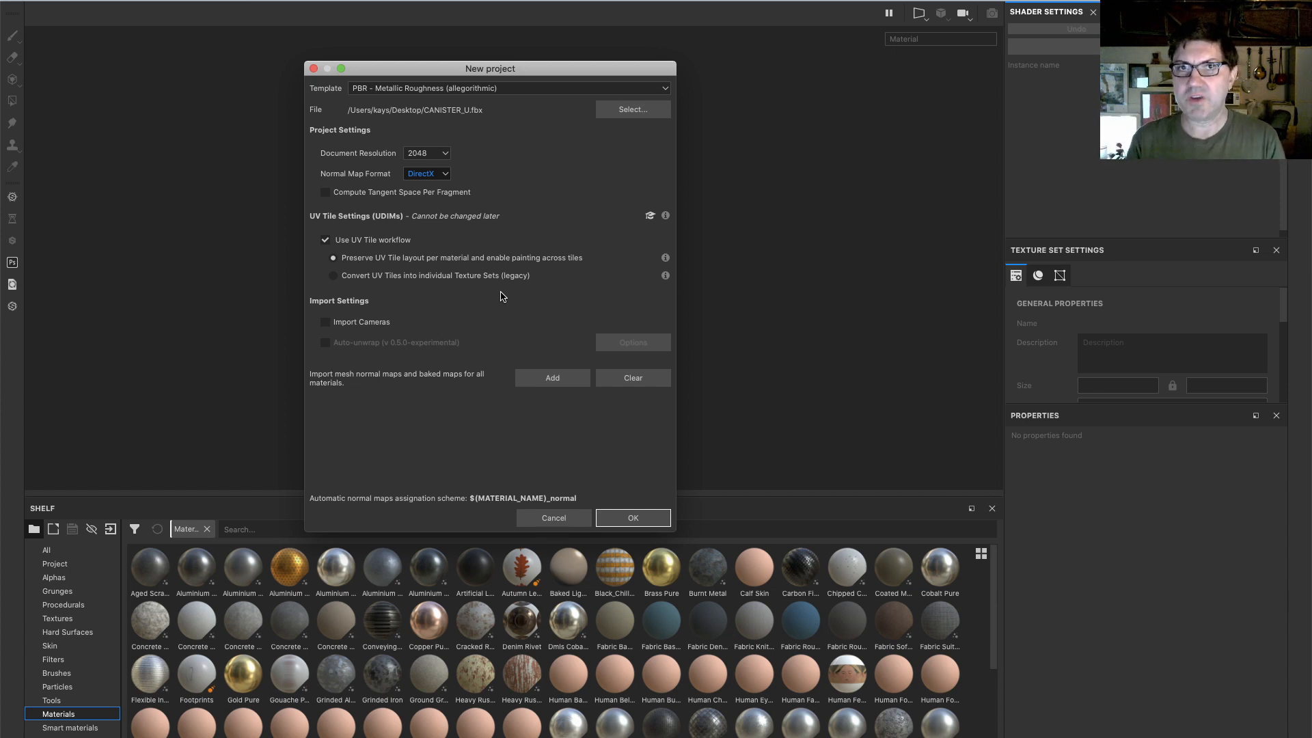
left_click(649, 525)
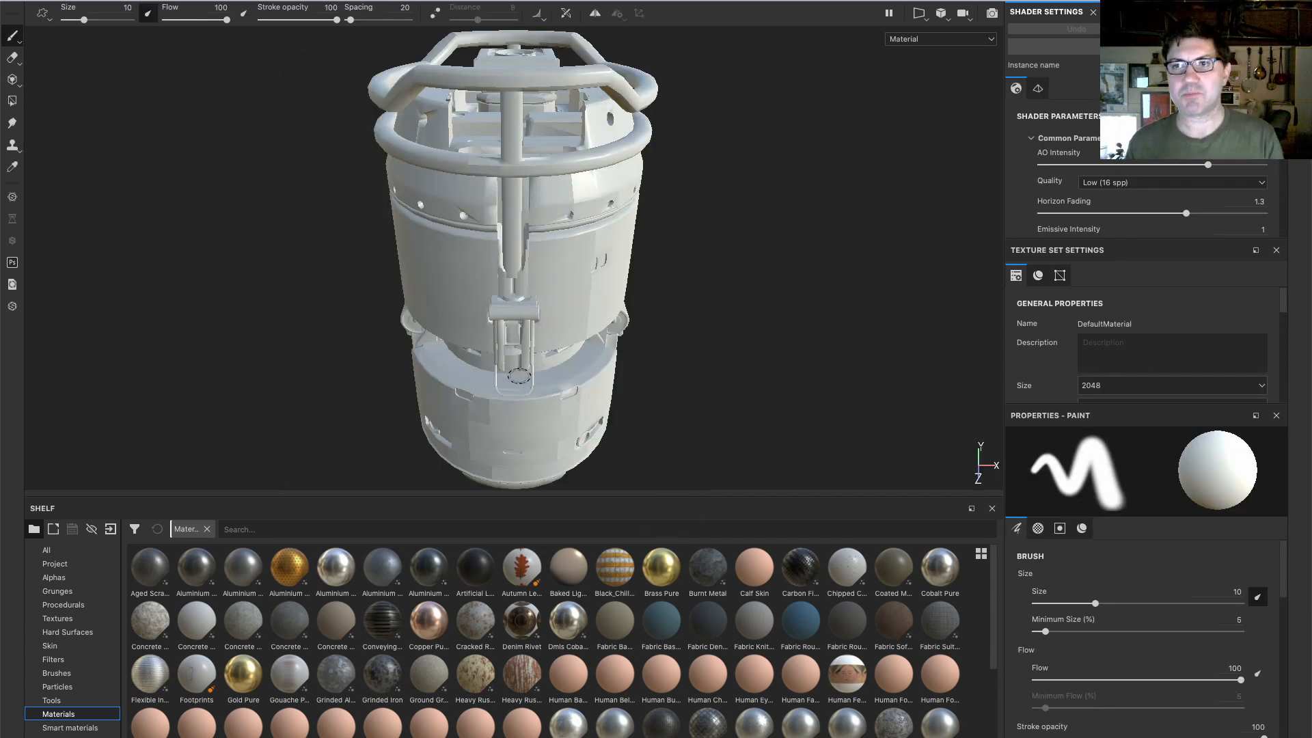
Show the 3D model and its UV tiles side by side and examine the canister's geometry
left_click_drag(503, 298, 584, 227, "alt")
key("F1")
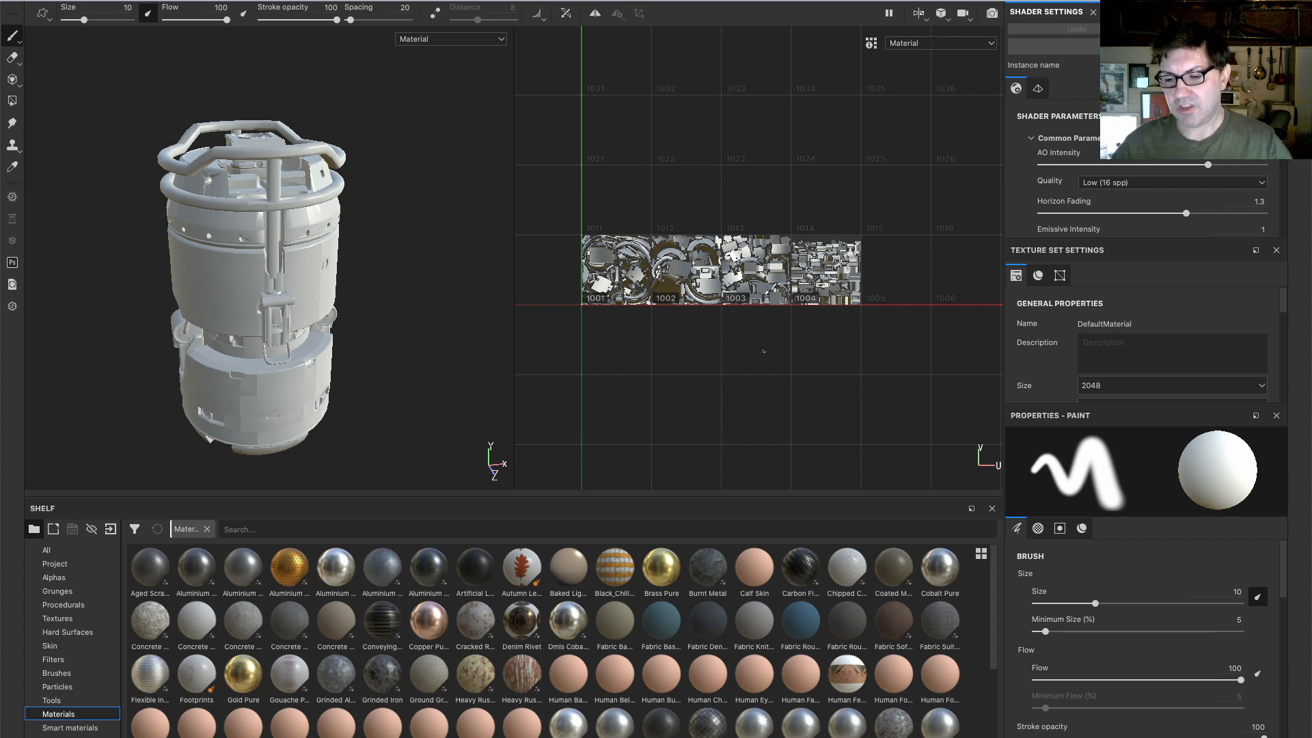
left_click_drag(251, 305, 273, 295, "alt")
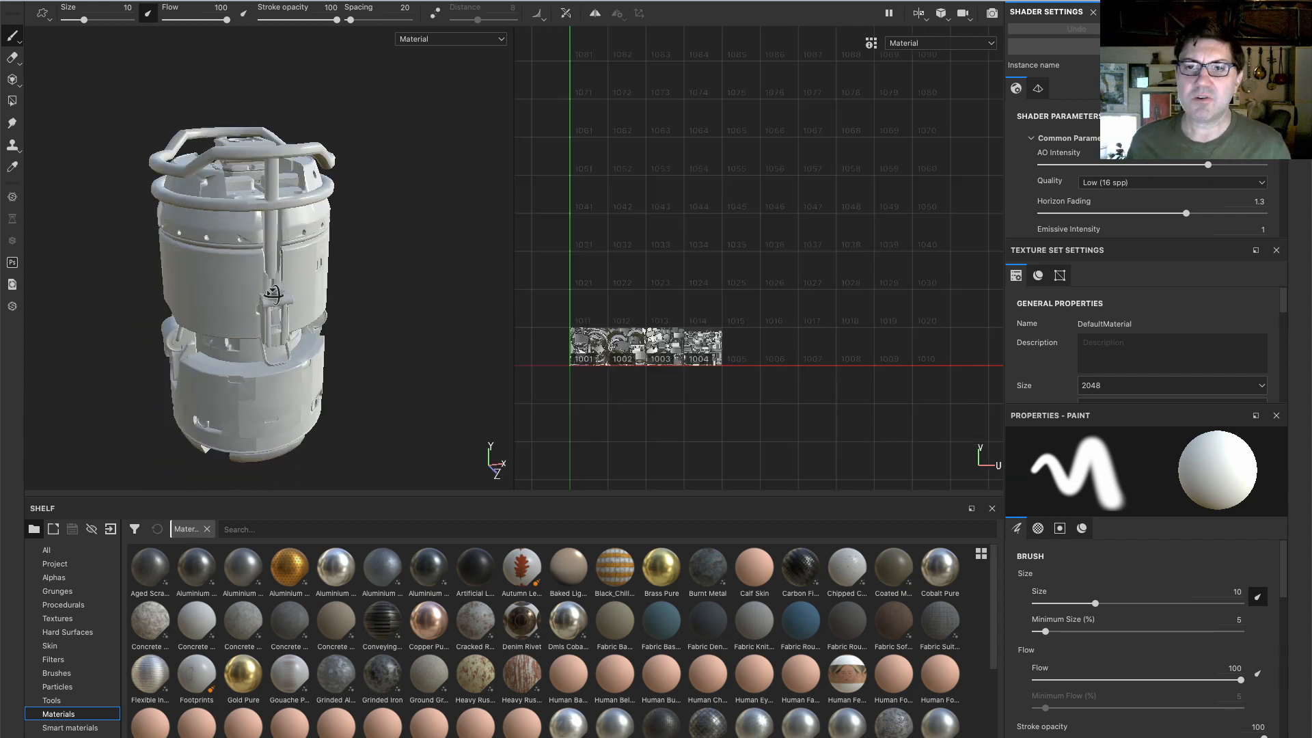
middle_click_drag(273, 295, 317, 260, "alt")
left_click_drag(271, 269, 300, 258, "alt")
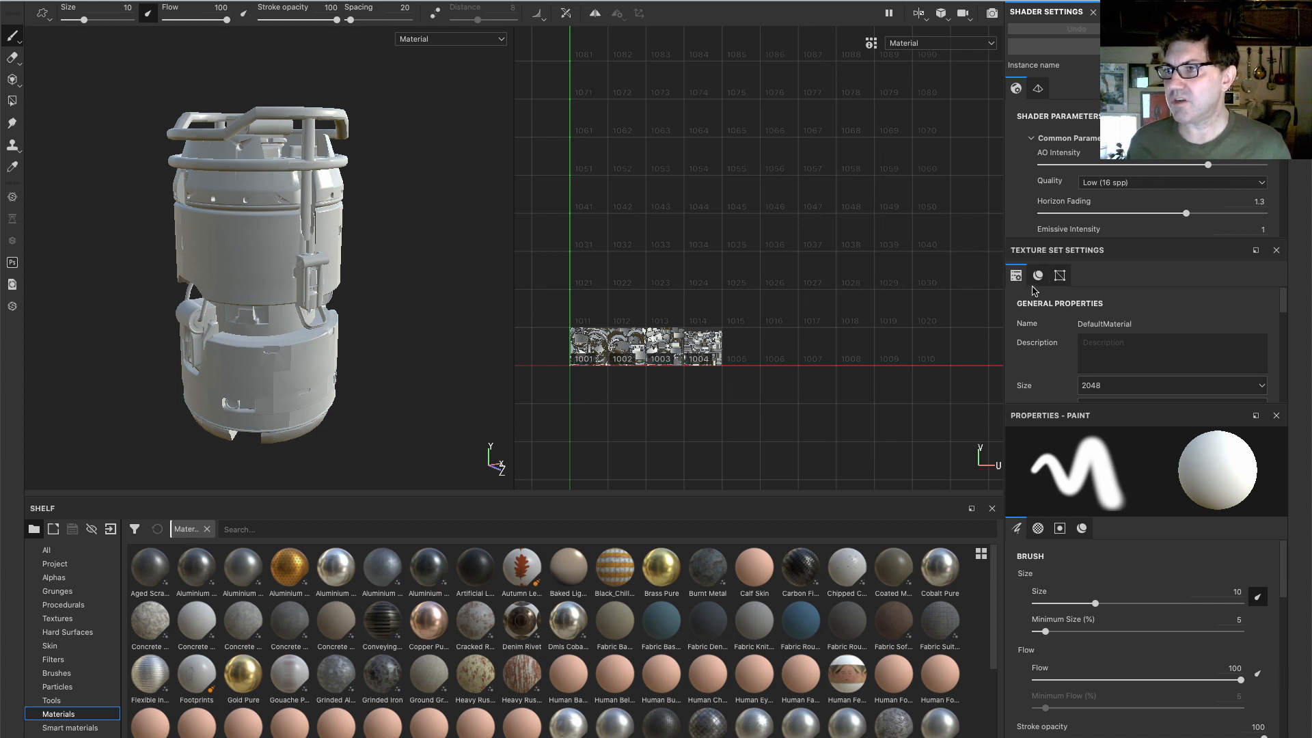
Bake the canister's mesh maps at an output size of 2048, leaving out the ID map
scroll(1176, 341, "down", 2)
scroll(1176, 349, "down", 5)
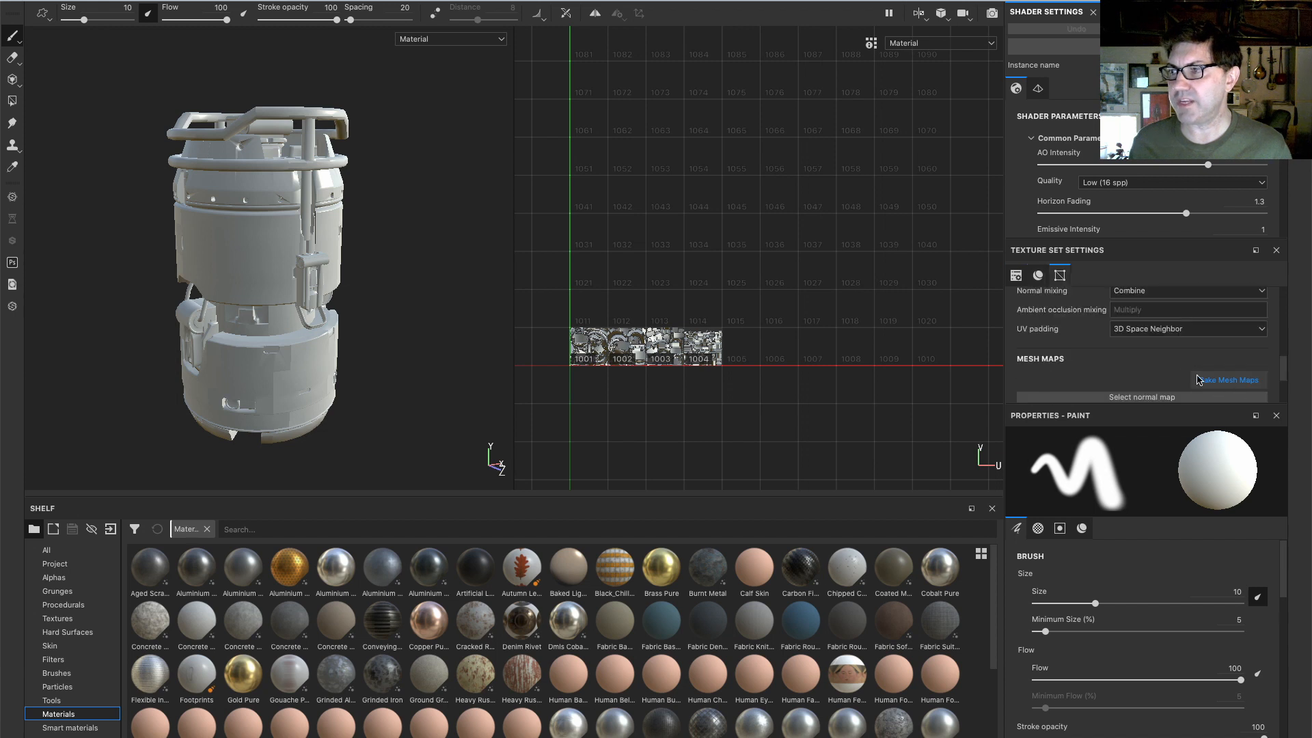
left_click(1238, 383)
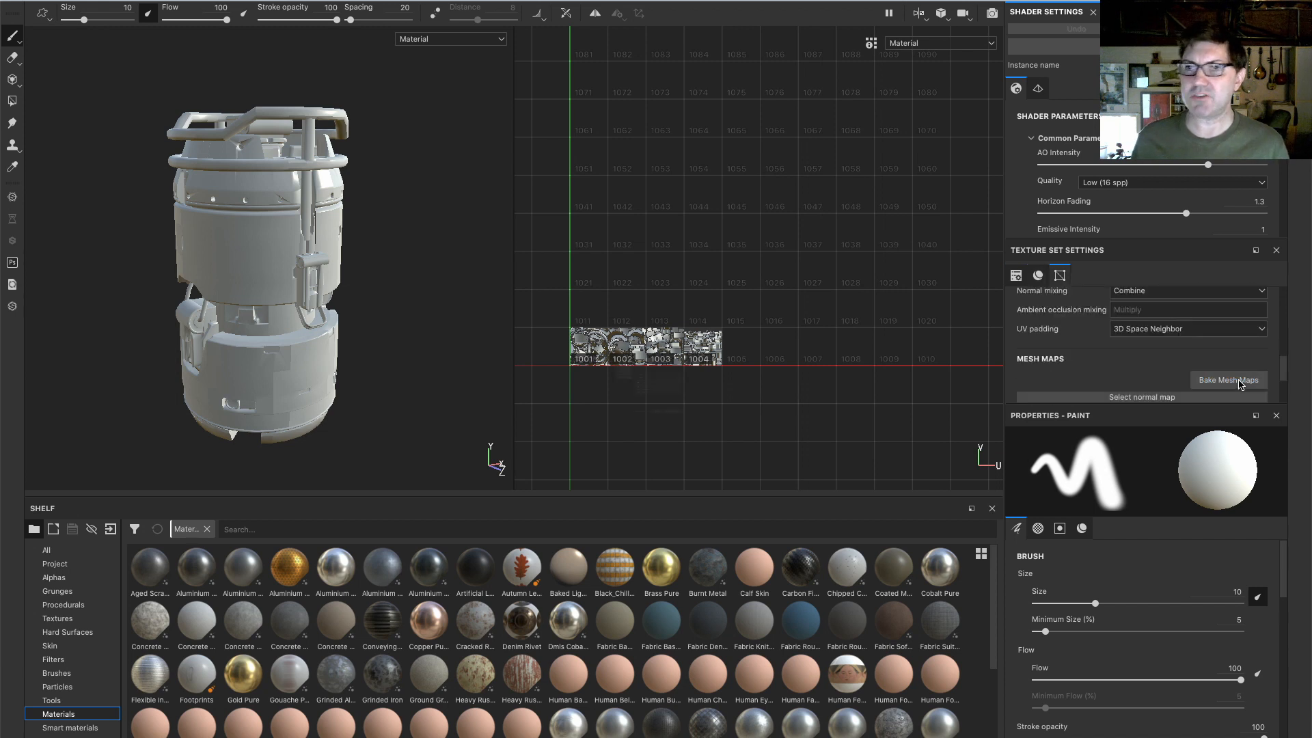
left_click_drag(659, 150, 531, 131)
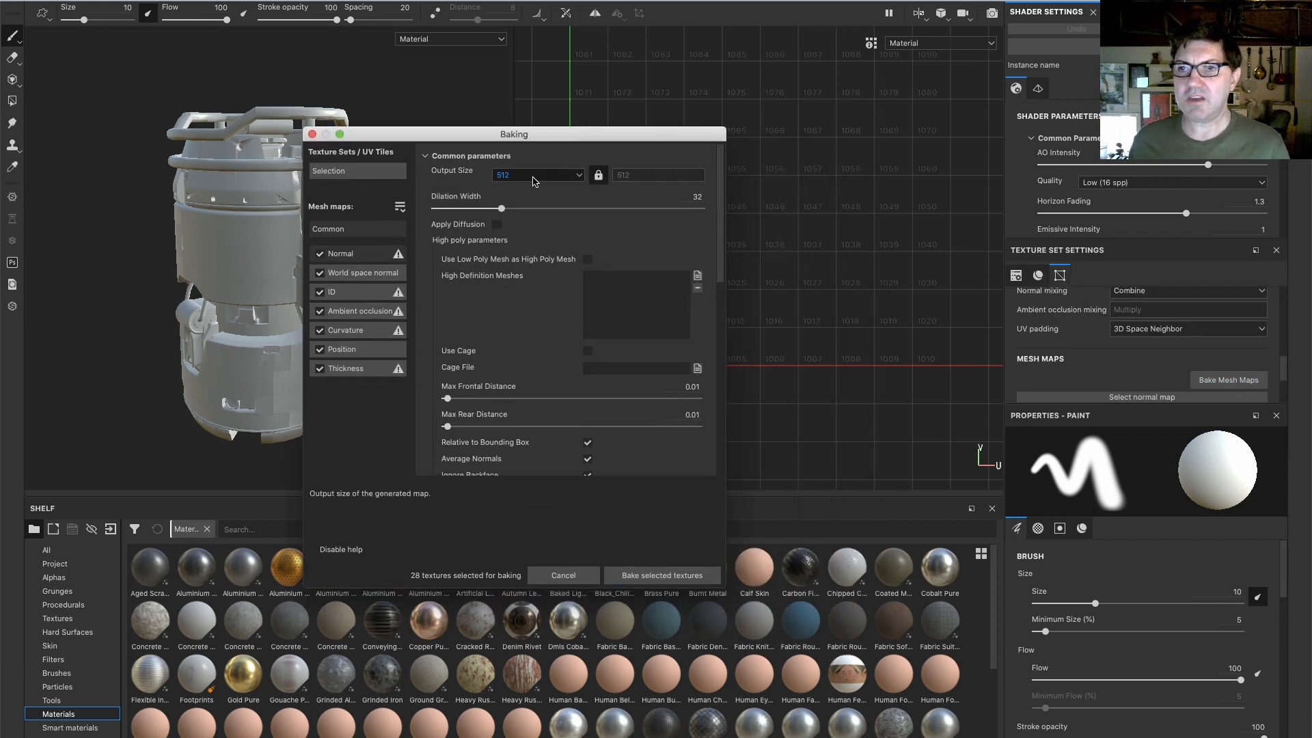
left_click(530, 181)
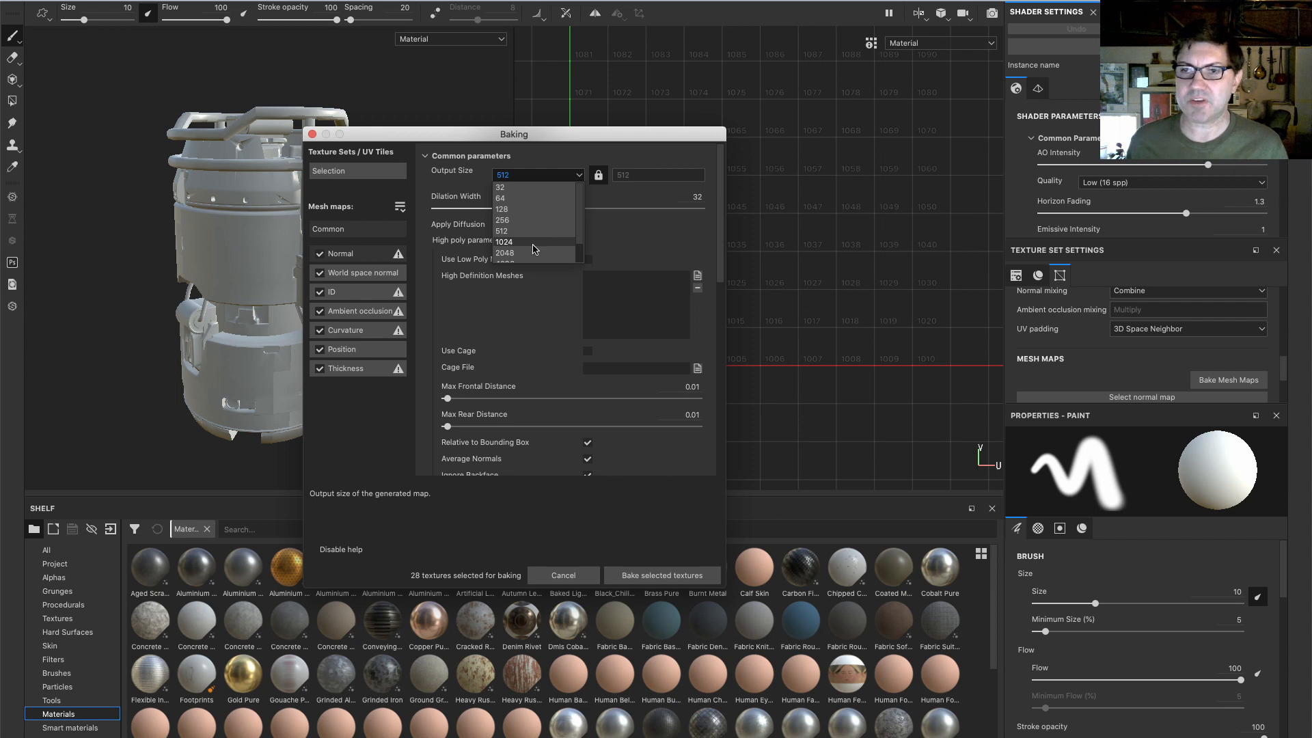
left_click(533, 253)
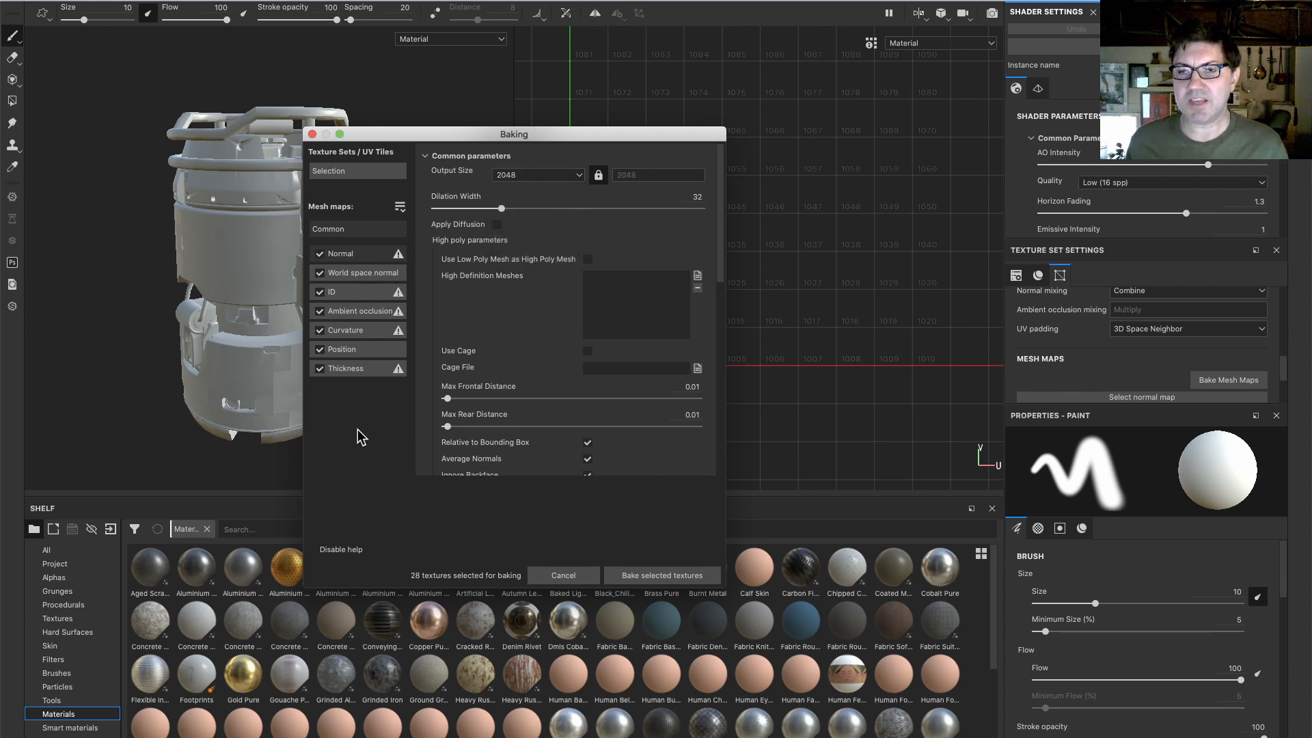
left_click(319, 293)
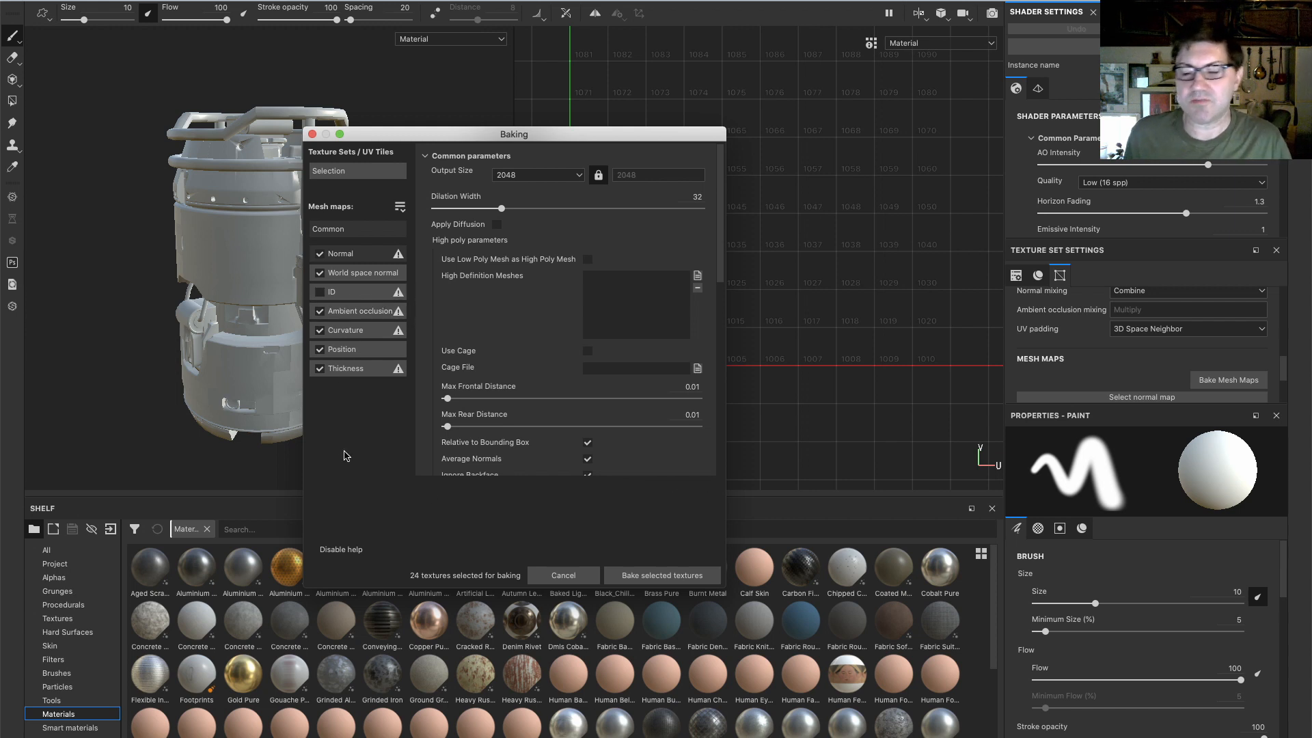
left_click(662, 575)
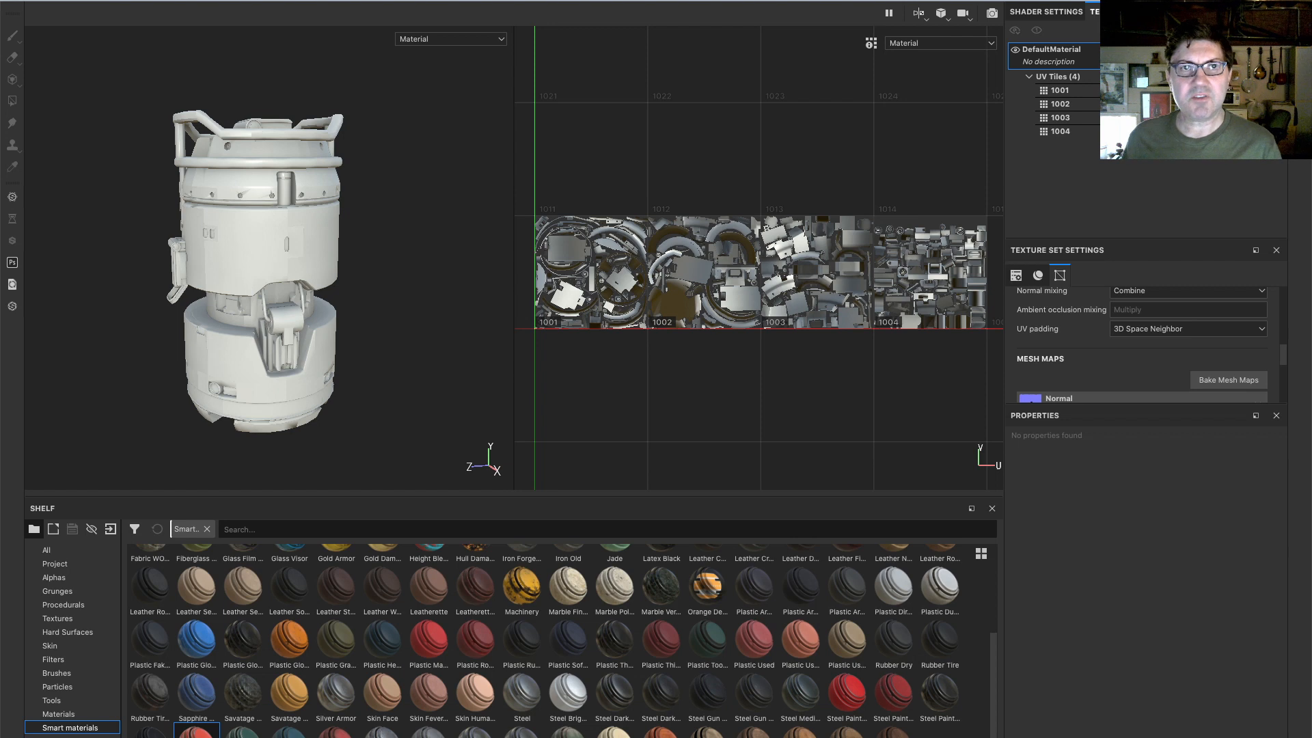
Paint red test strokes across the canister's body on a new paint layer and delete that layer
left_click_drag(0, 213, 668, 253)
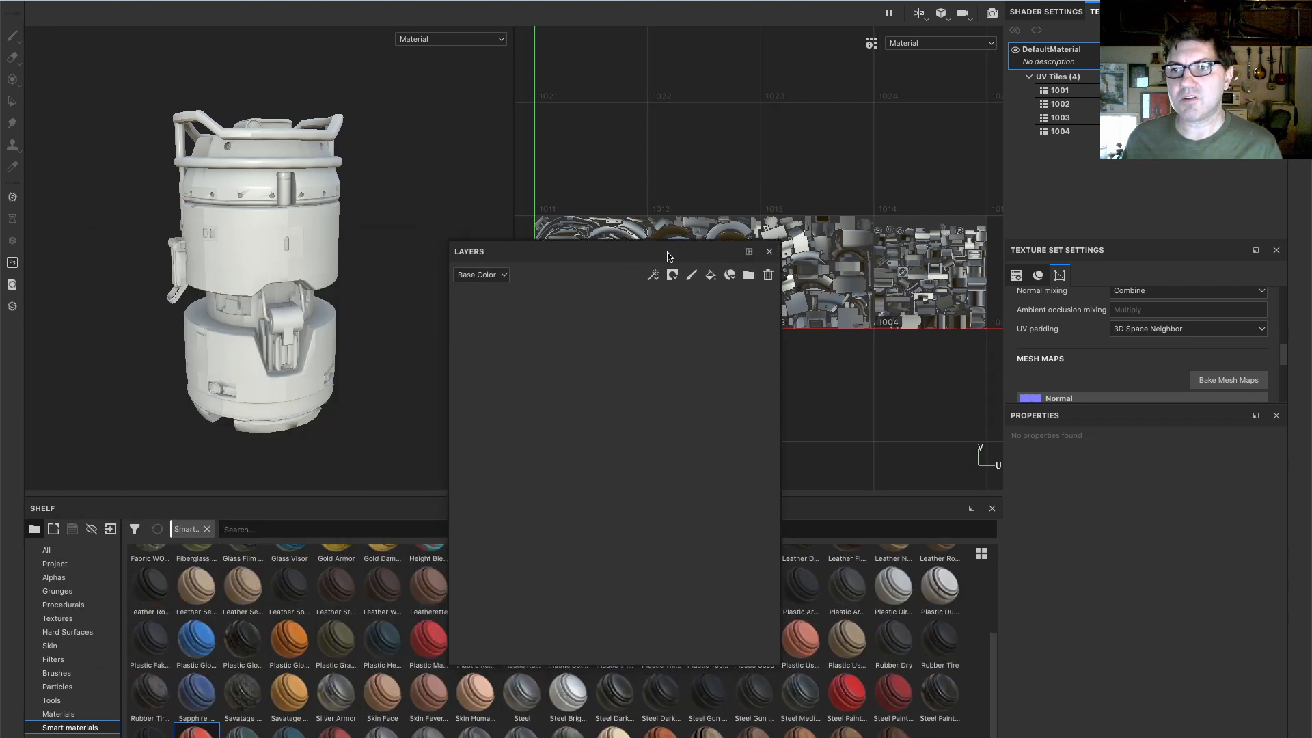
left_click(691, 275)
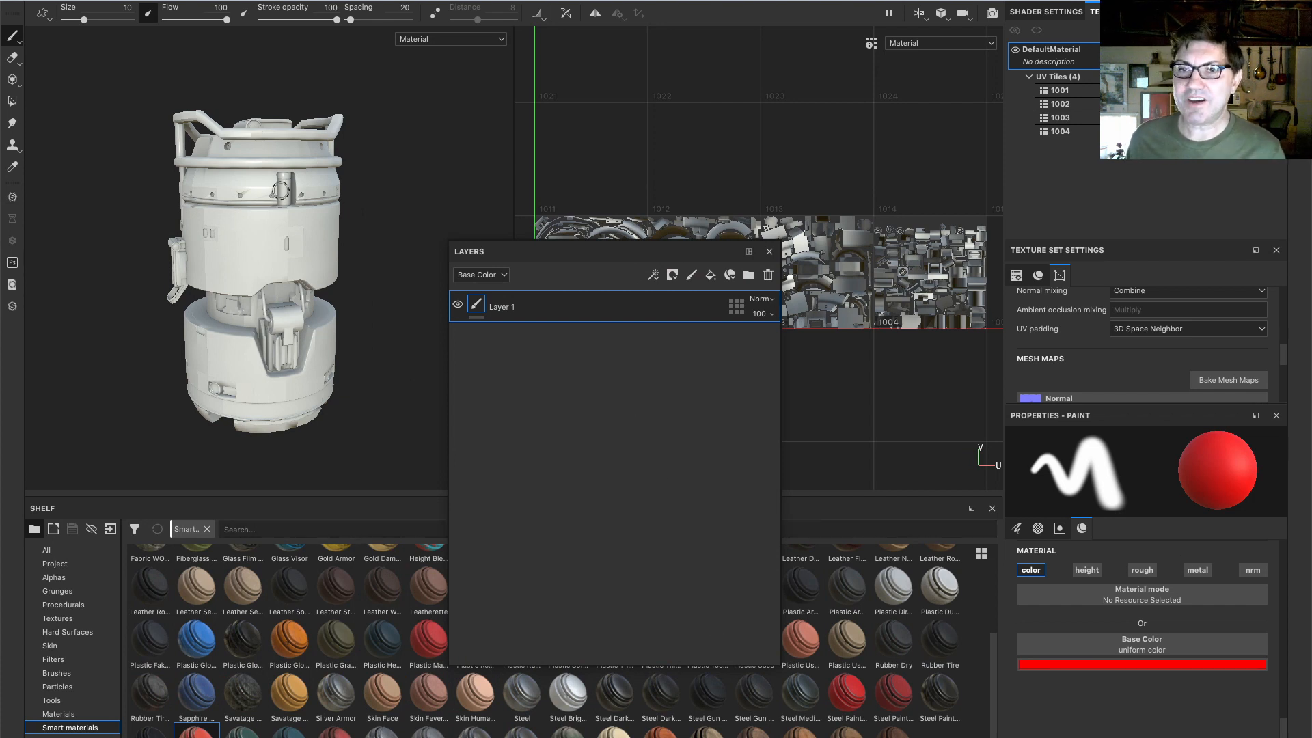
mouse_move(277, 147)
left_mouse_down()
mouse_move(294, 229)
mouse_move(260, 321)
mouse_move(249, 251)
mouse_move(283, 335)
mouse_move(281, 324)
mouse_move(301, 327)
mouse_move(328, 164)
mouse_move(263, 184)
mouse_move(308, 198)
mouse_move(294, 273)
left_mouse_up()
mouse_move(287, 240)
left_mouse_down("alt")
mouse_move(272, 265)
mouse_move(212, 247)
left_mouse_up("alt")
left_click_drag(387, 186, 357, 363)
left_click_drag(627, 251, 1311, 252)
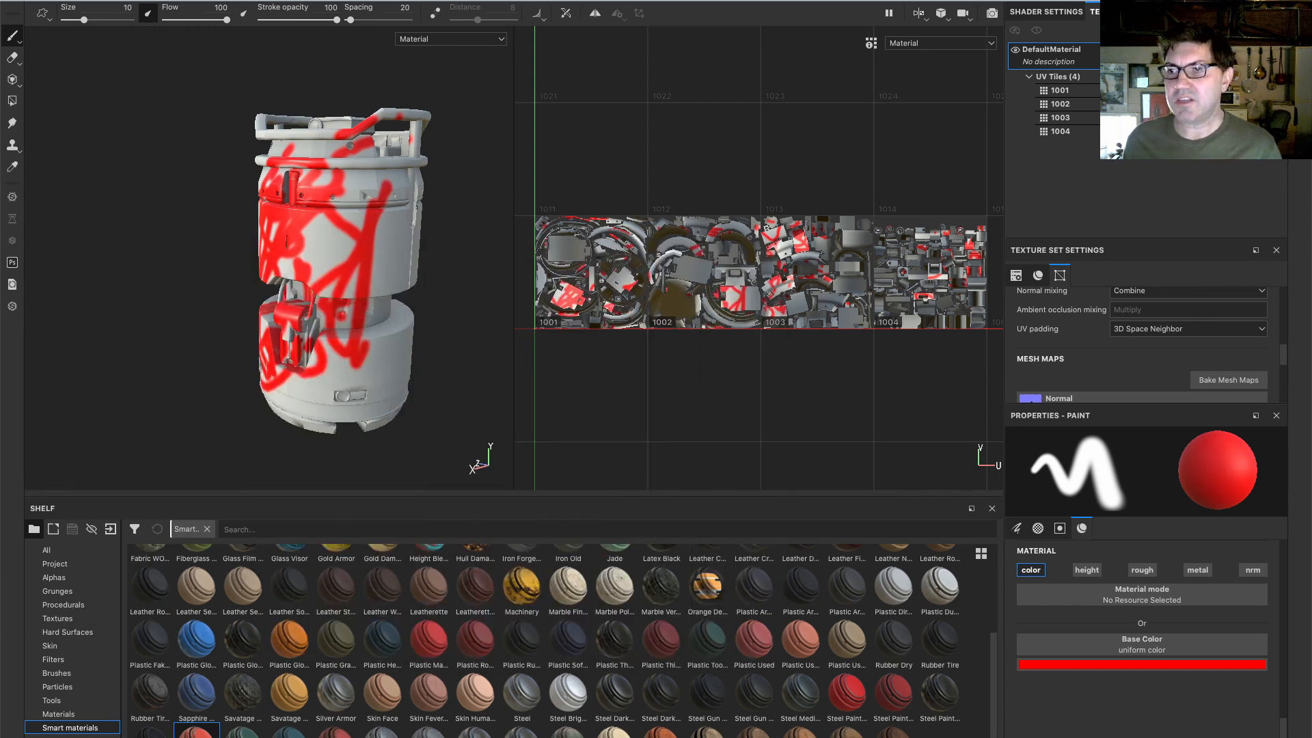
mouse_move(378, 205)
left_mouse_down()
mouse_move(355, 383)
mouse_move(389, 341)
mouse_move(369, 368)
mouse_move(372, 260)
left_mouse_up()
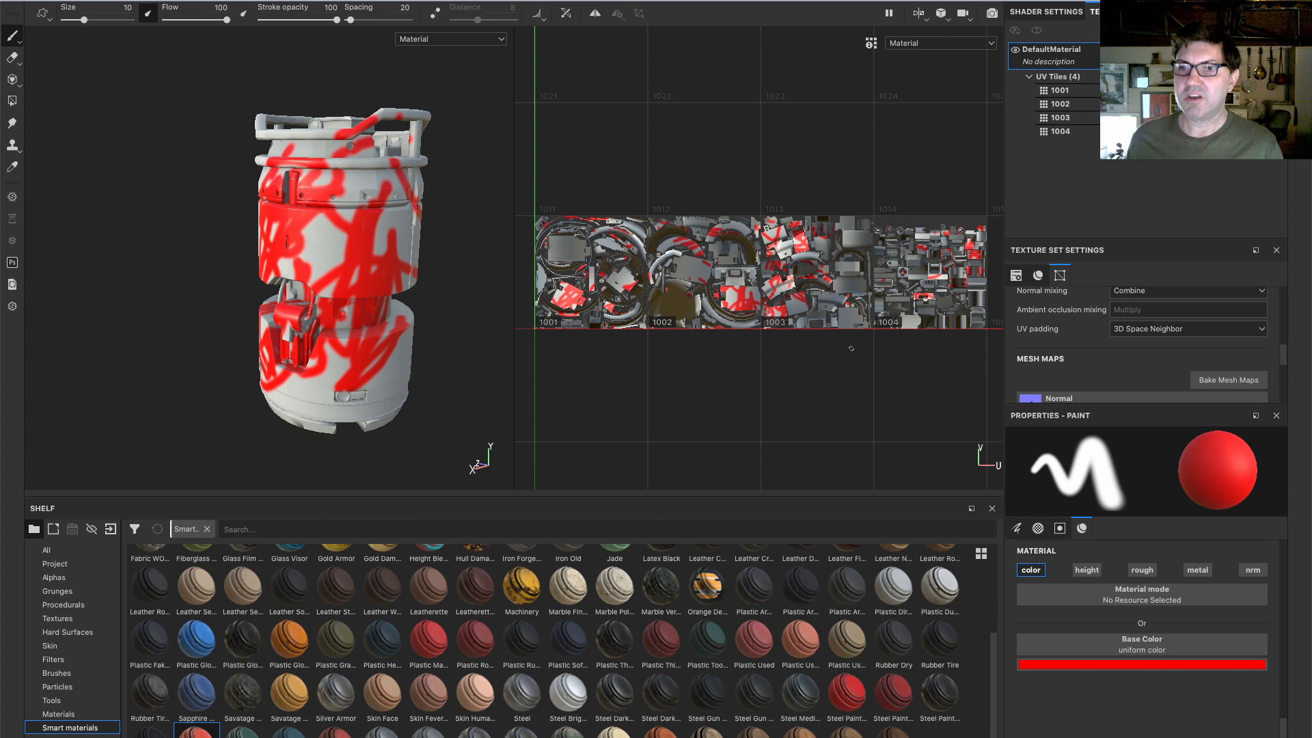
mouse_move(353, 260)
left_mouse_down("alt")
mouse_move(437, 231)
mouse_move(309, 244)
mouse_move(321, 219)
mouse_move(290, 205)
mouse_move(217, 235)
mouse_move(336, 293)
left_mouse_up("alt")
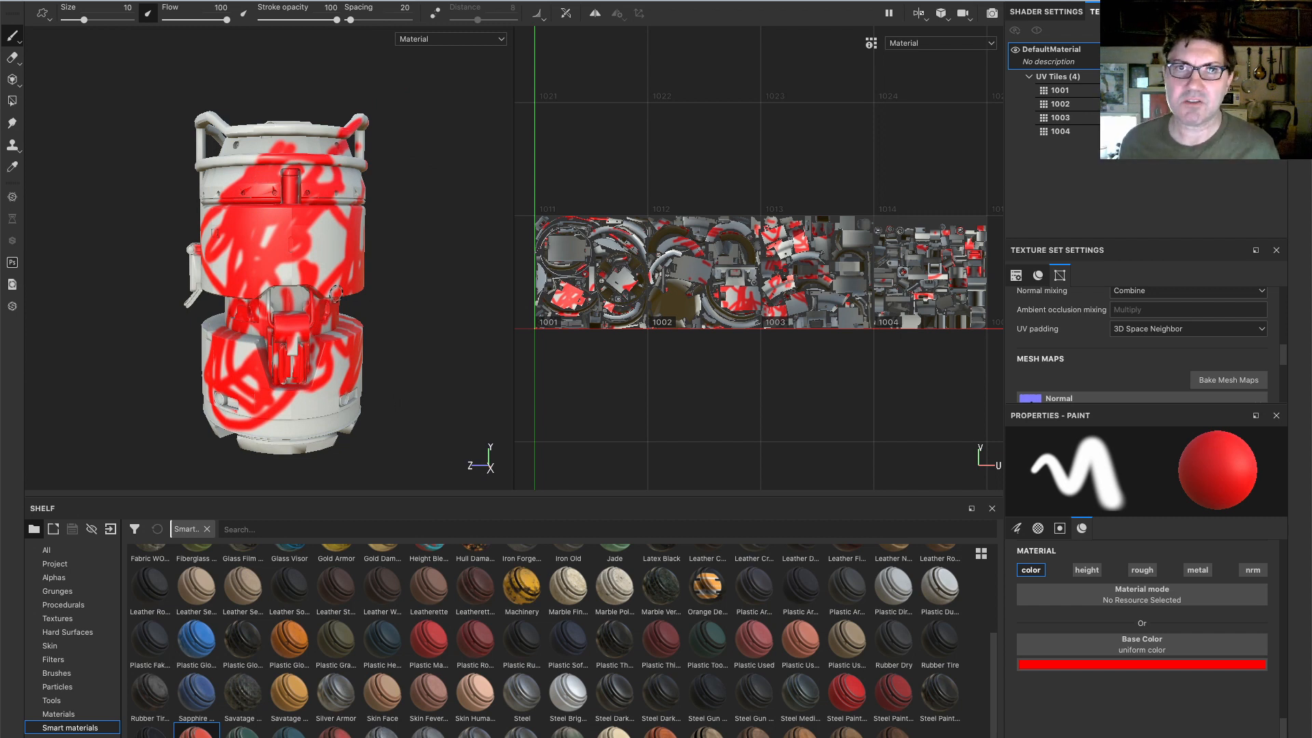
left_click_drag(285, 207, 312, 205, "alt")
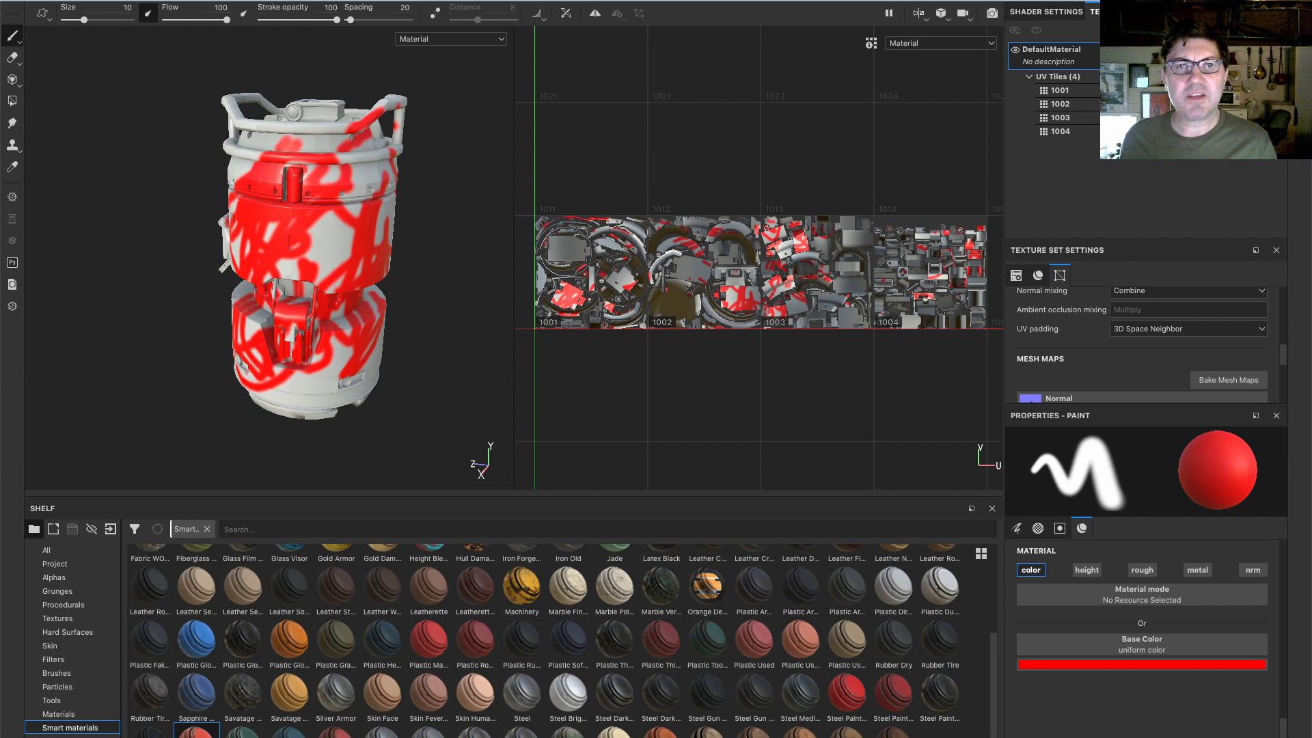
key("Delete")
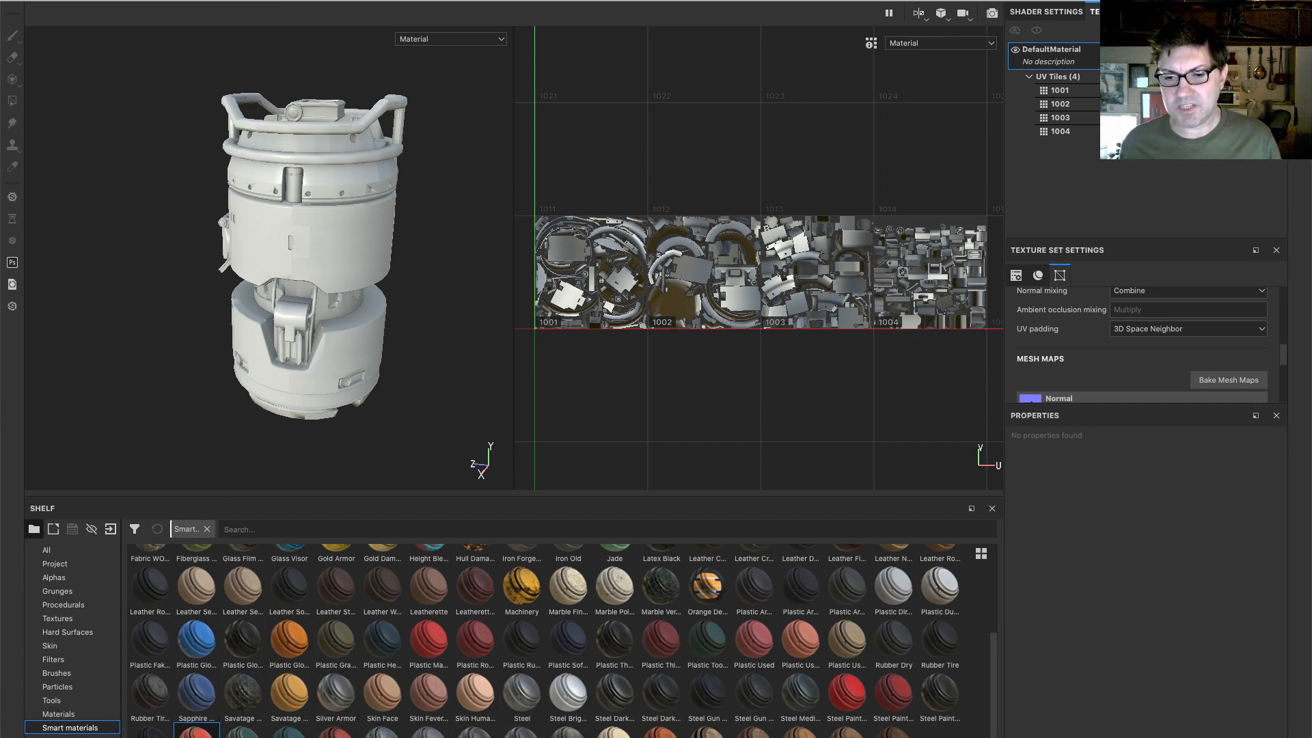
Apply the Steel Painted Scraped Dirty smart material to the canister
mouse_move(197, 732)
left_mouse_down()
mouse_move(293, 280)
mouse_move(357, 258)
mouse_move(352, 307)
mouse_move(300, 260)
mouse_move(316, 241)
left_mouse_up()
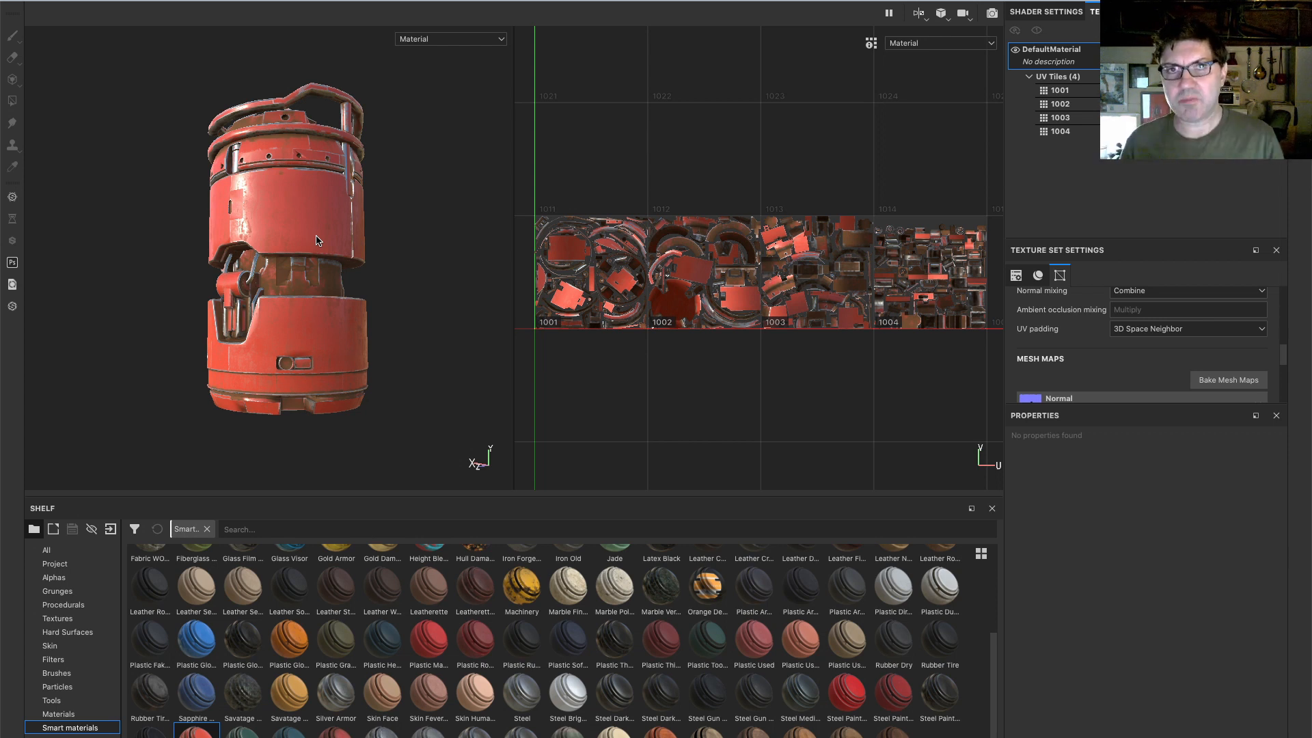
Examine the smart material's edge wear and seams on all sides of the canister, up close and from a distance
left_click_drag(279, 248, 338, 307, "alt")
middle_click_drag(243, 217, 332, 248, "alt")
scroll(331, 246, "down", 3)
scroll(331, 251, "up", 8)
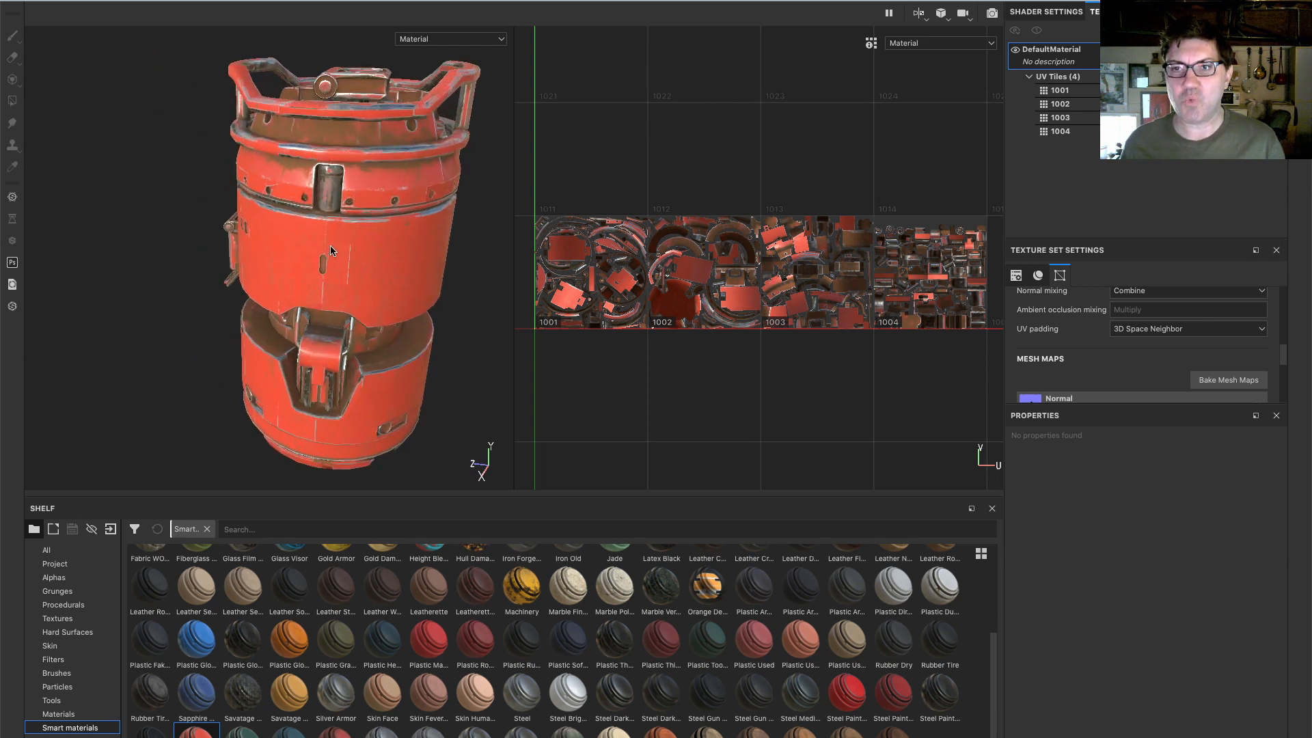
middle_click_drag(336, 288, 327, 255, "alt")
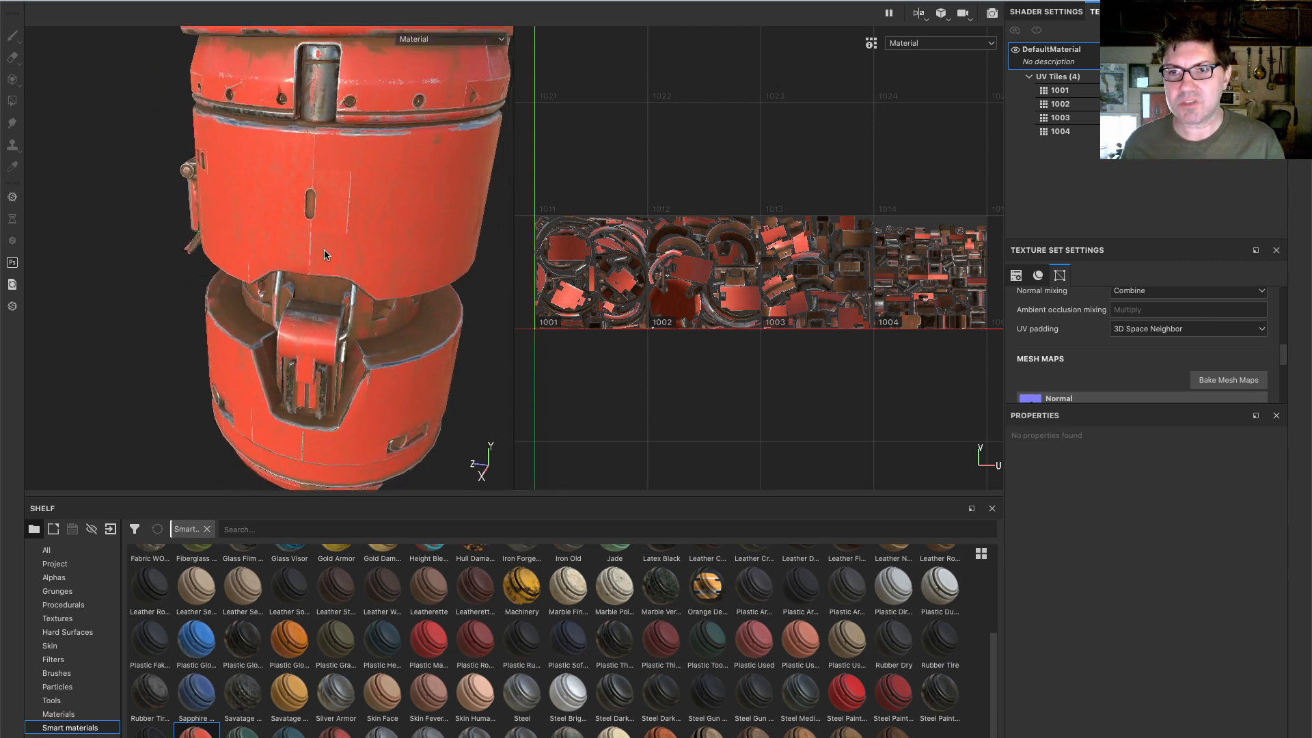
left_click_drag(348, 355, 320, 279, "alt")
scroll(363, 312, "down", 4)
left_click_drag(403, 264, 163, 261, "alt")
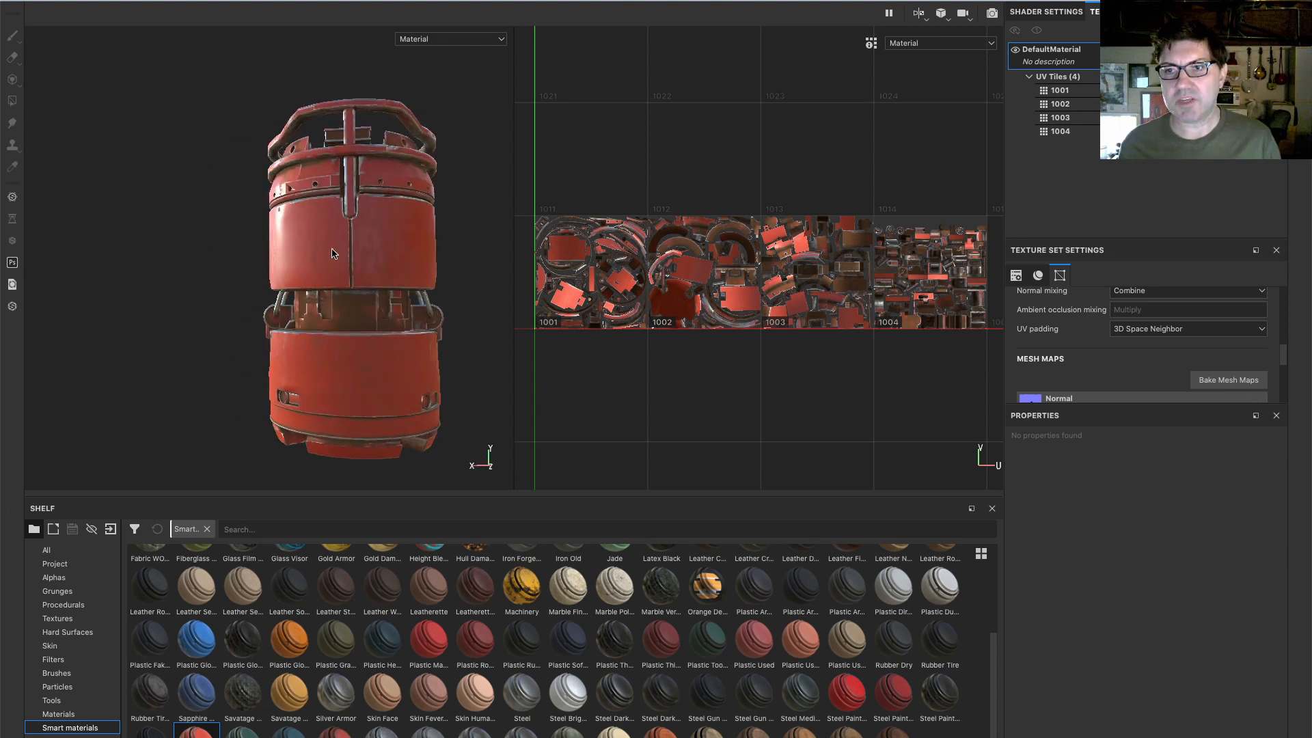
left_click_drag(307, 240, 249, 243, "alt")
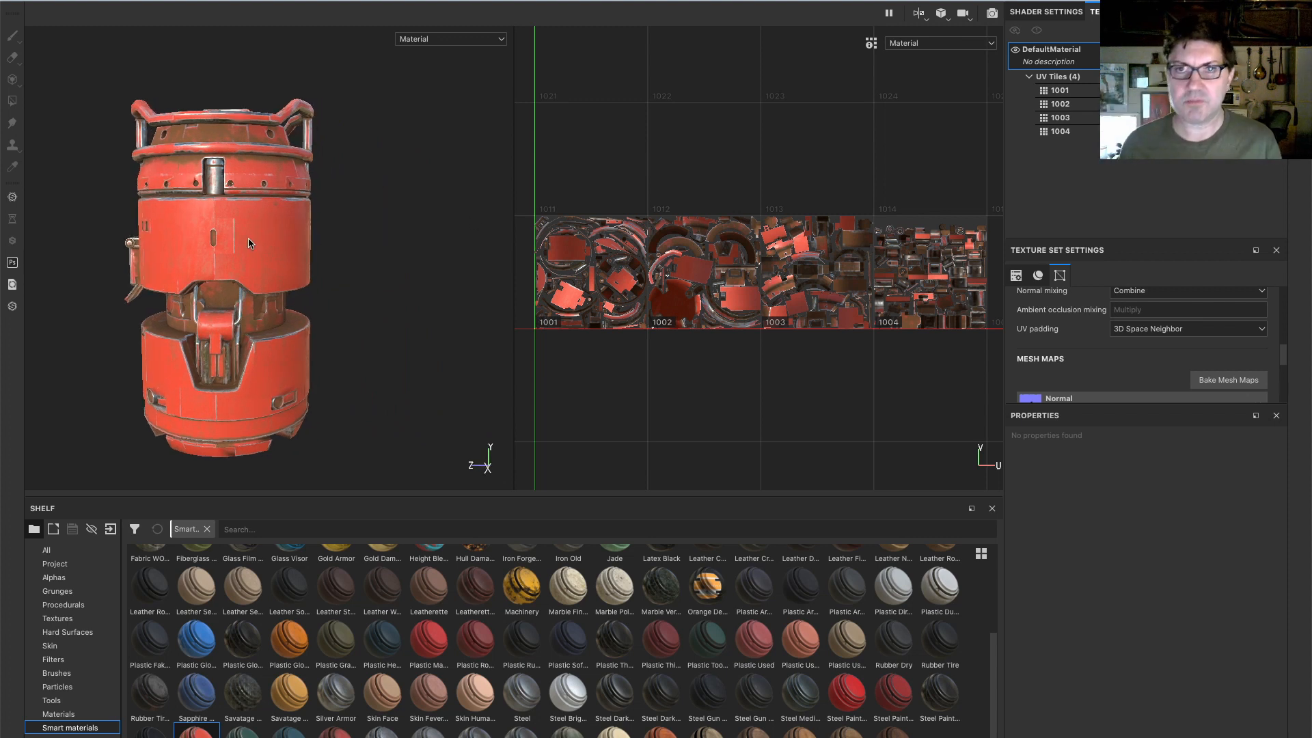
middle_click_drag(200, 238, 262, 228, "alt")
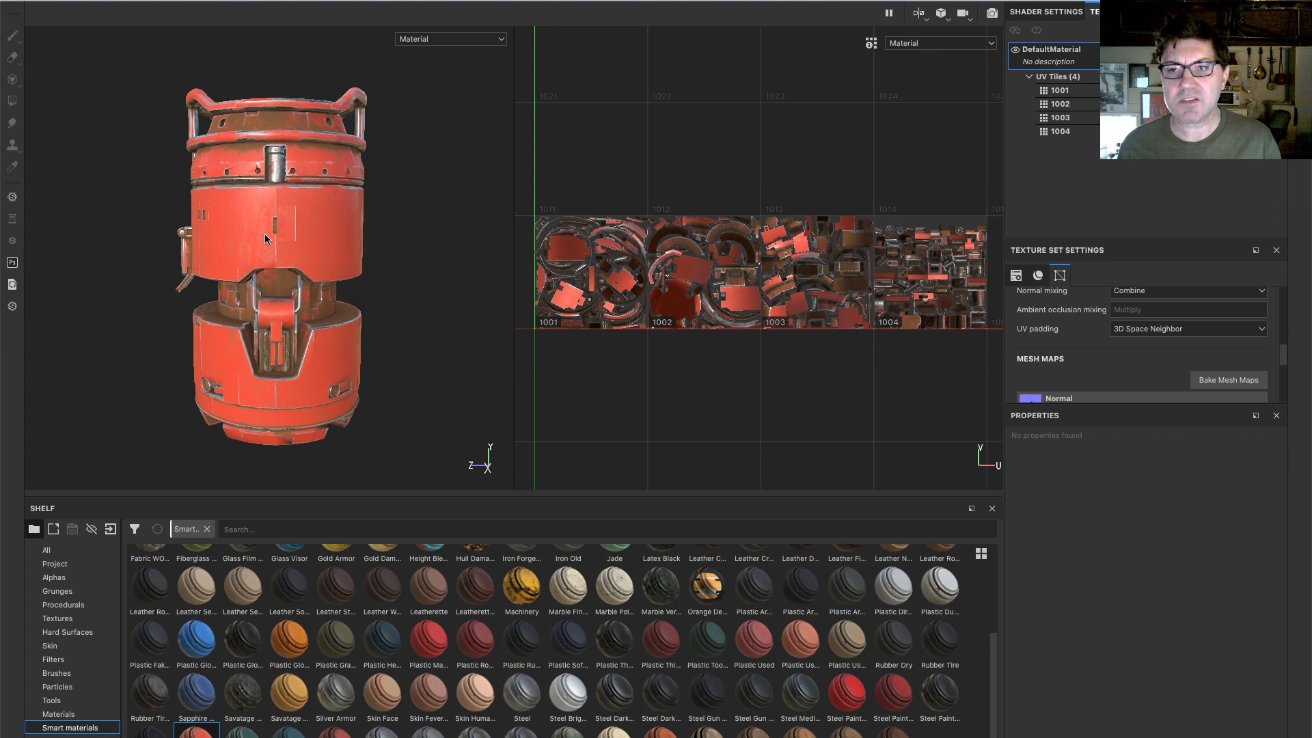
left_click_drag(263, 228, 273, 238, "alt")
scroll(272, 237, "down", 2)
scroll(273, 237, "up", 4)
left_click_drag(313, 264, 314, 285, "alt")
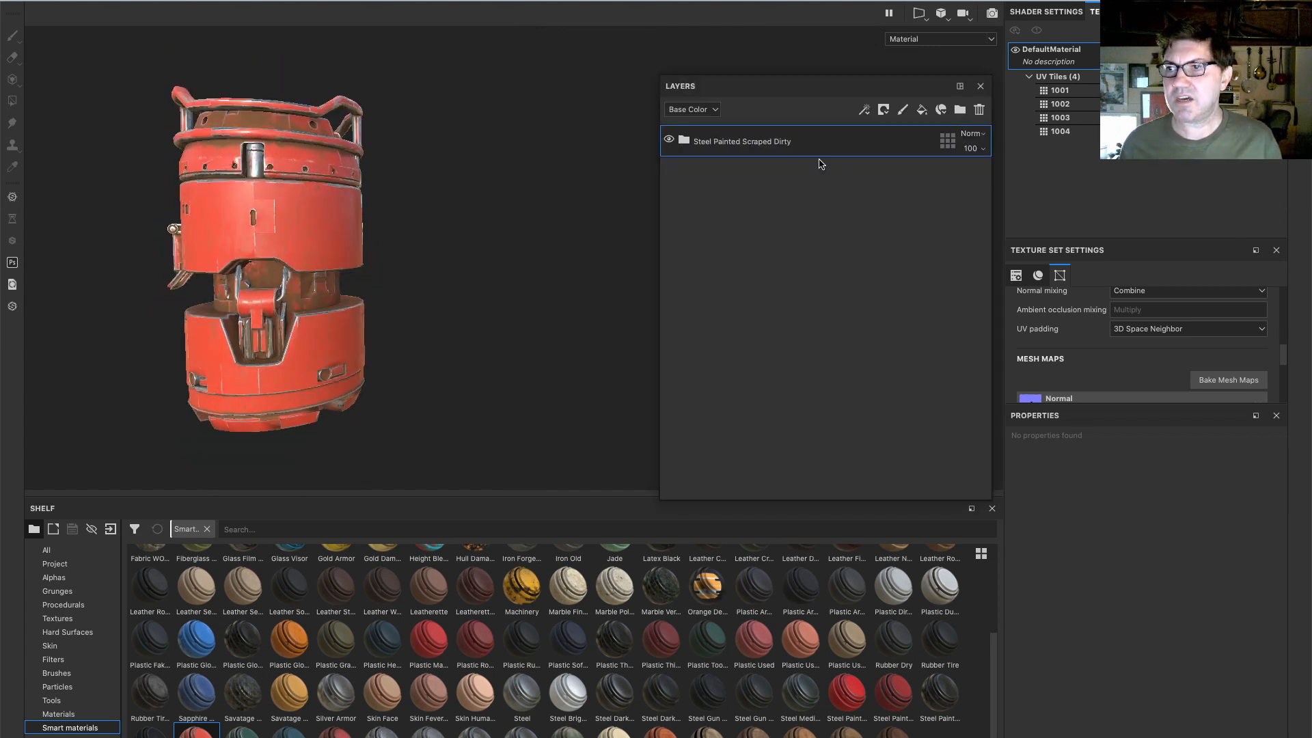
Add a paint layer above the Steel Painted Scraped Dirty folder
left_click(903, 109)
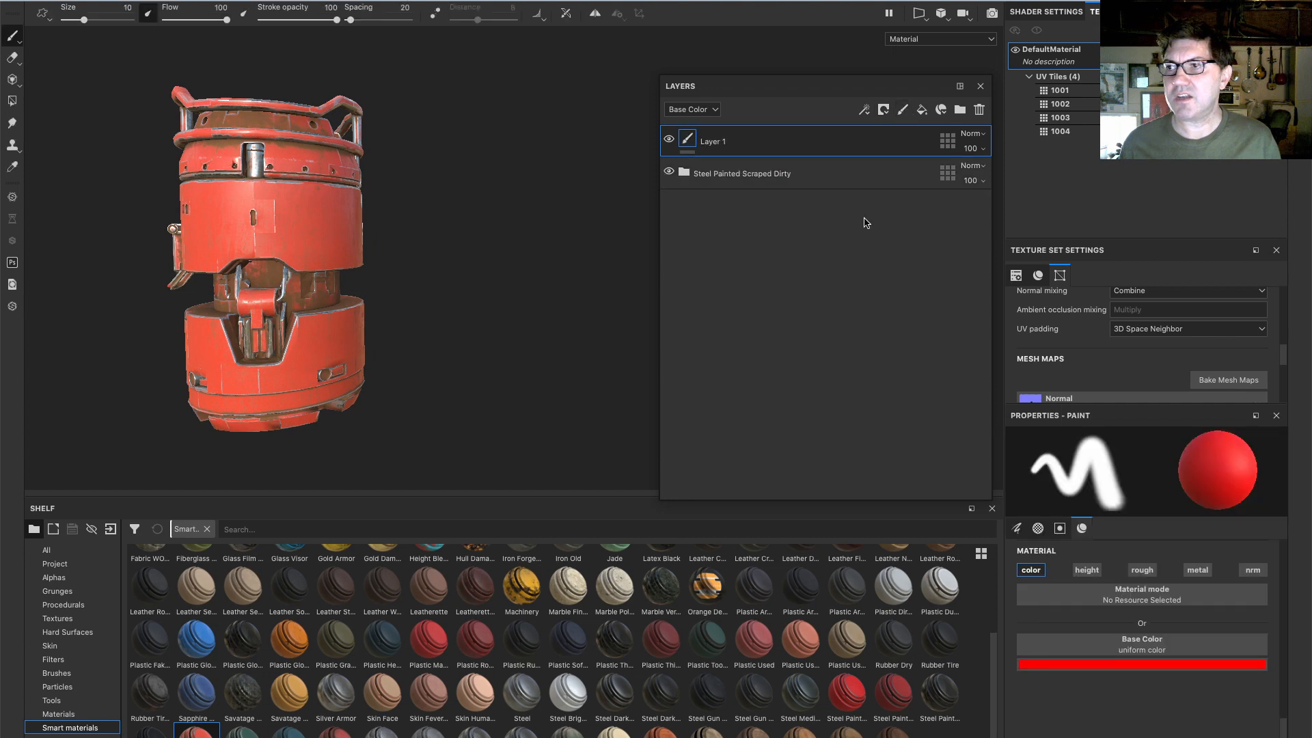
mouse_move(273, 321)
left_mouse_down("alt")
mouse_move(285, 277)
mouse_move(266, 302)
left_mouse_up("alt")
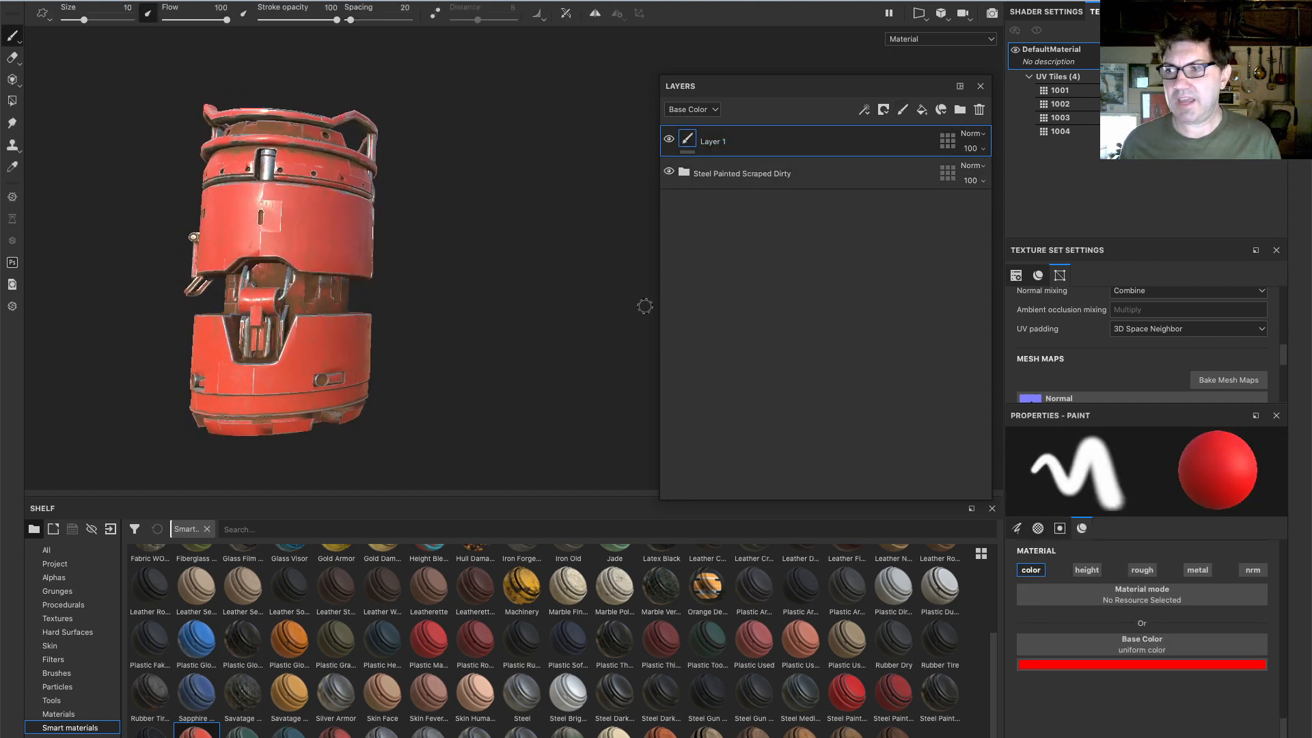
Set the brush's base color to a very dark brown, about R 0.011, G 0.006, B 0.000
left_click(1154, 667)
left_click(1130, 623)
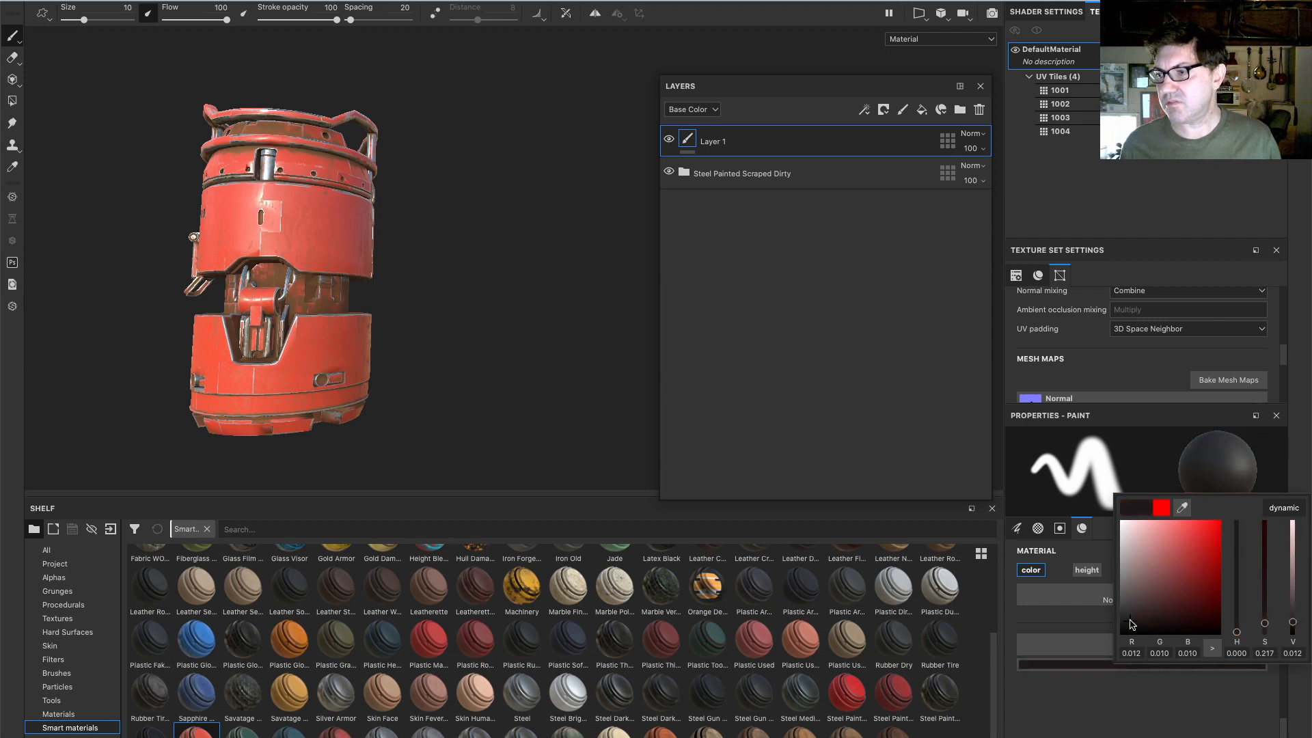
left_click_drag(1235, 589, 1207, 624)
left_click(1201, 626)
left_click(1205, 617)
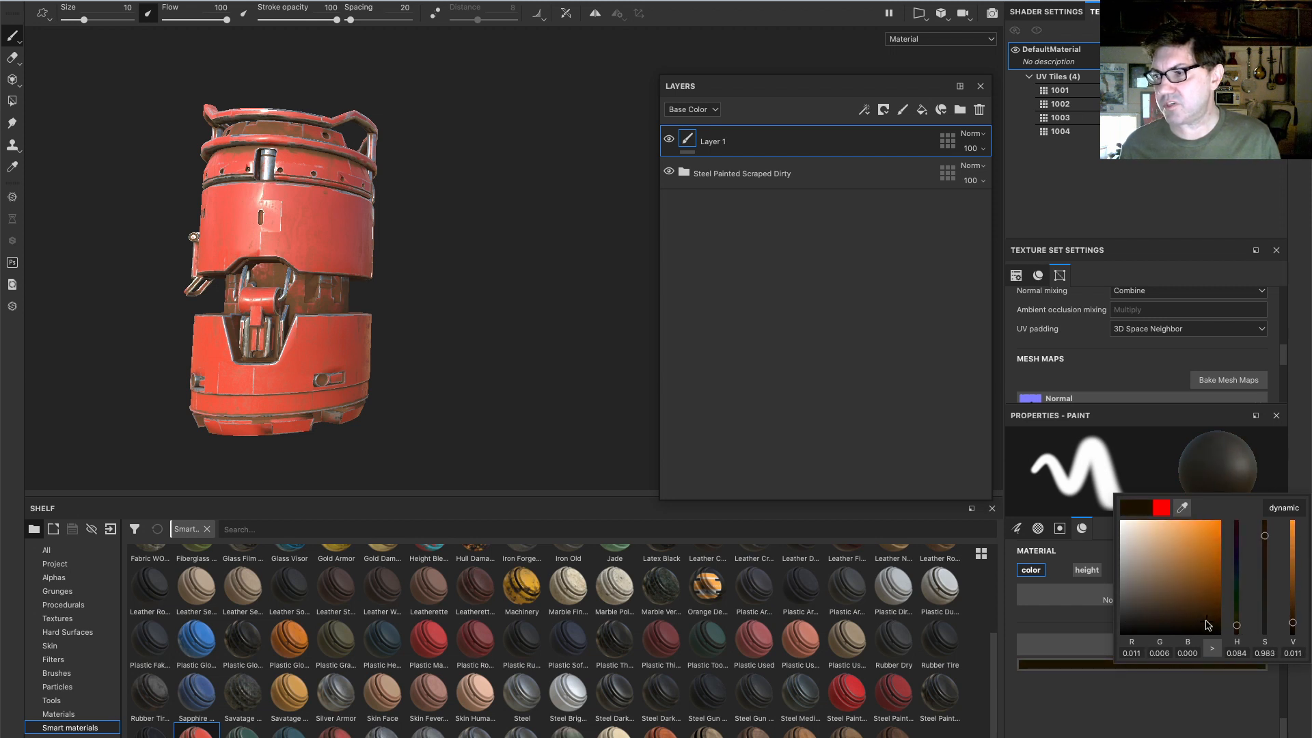
Choose the Dirt 1 brush for painting on the new layer
left_click(68, 674)
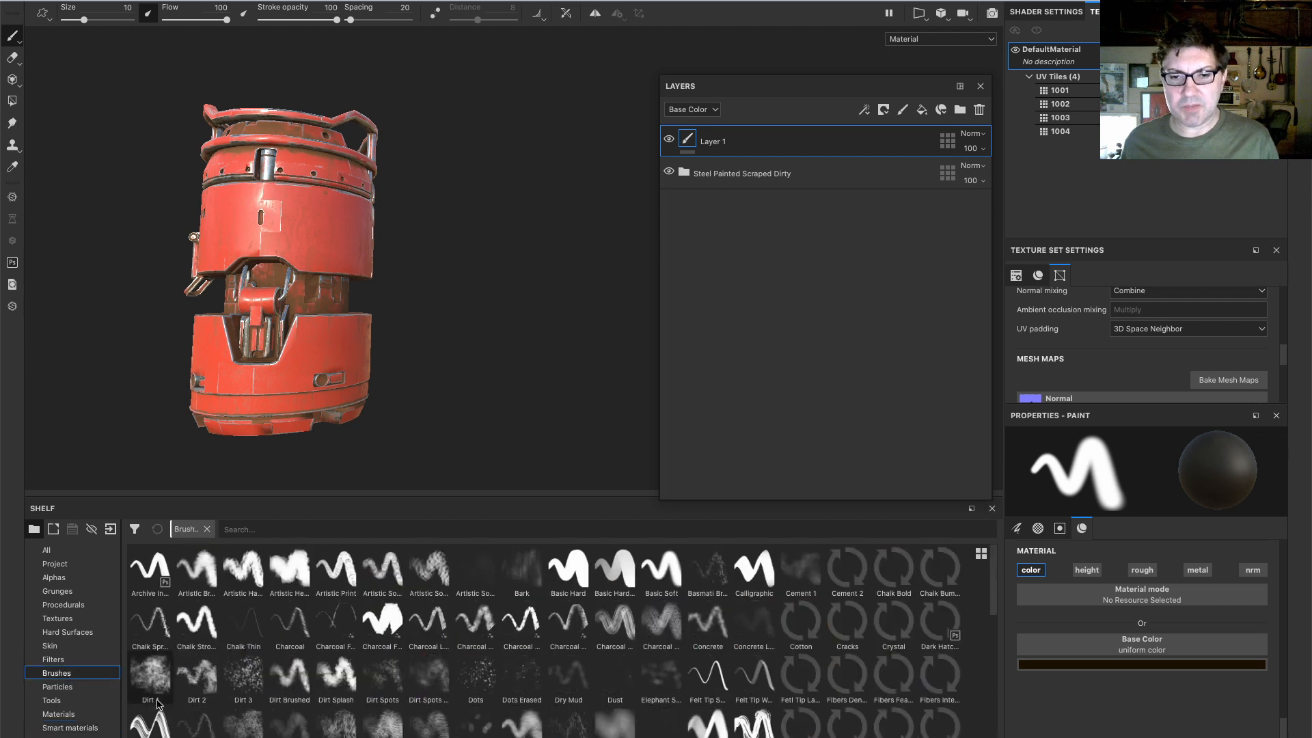
scroll(214, 709, "down", 3)
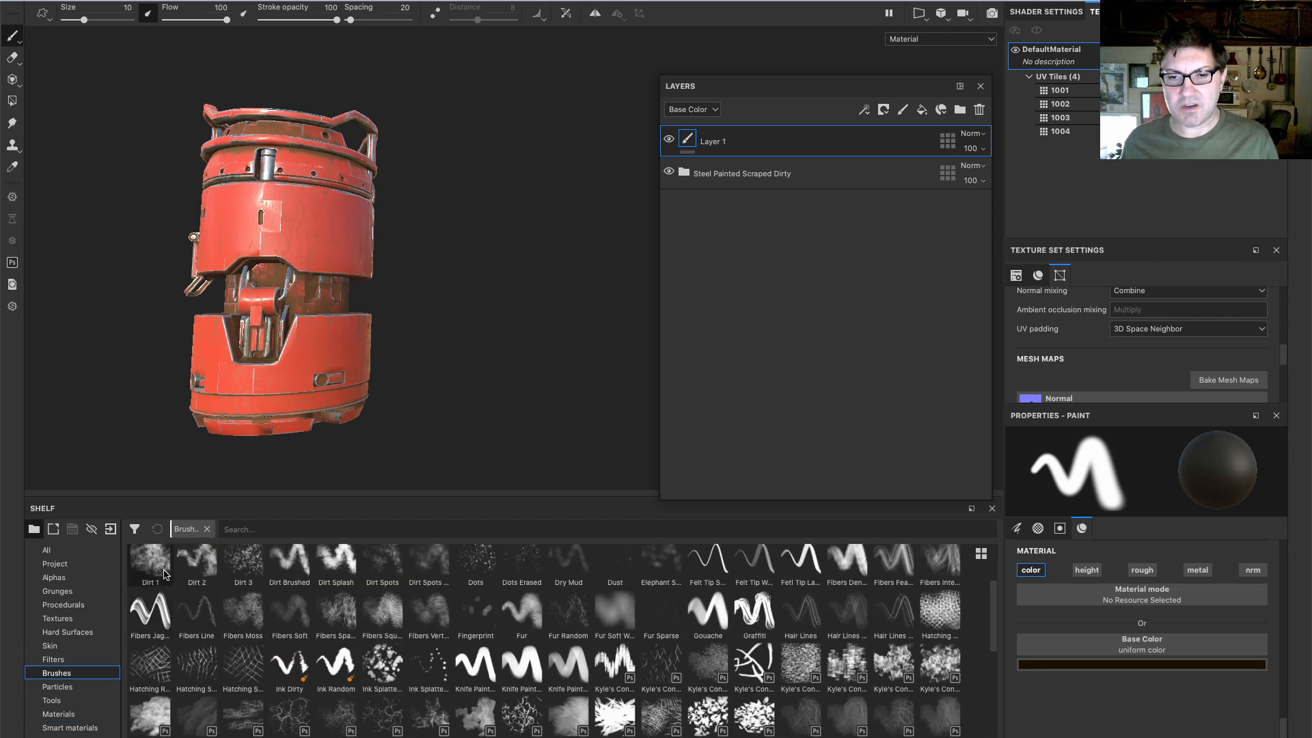
left_click(151, 561)
scroll(276, 413, "down", 2)
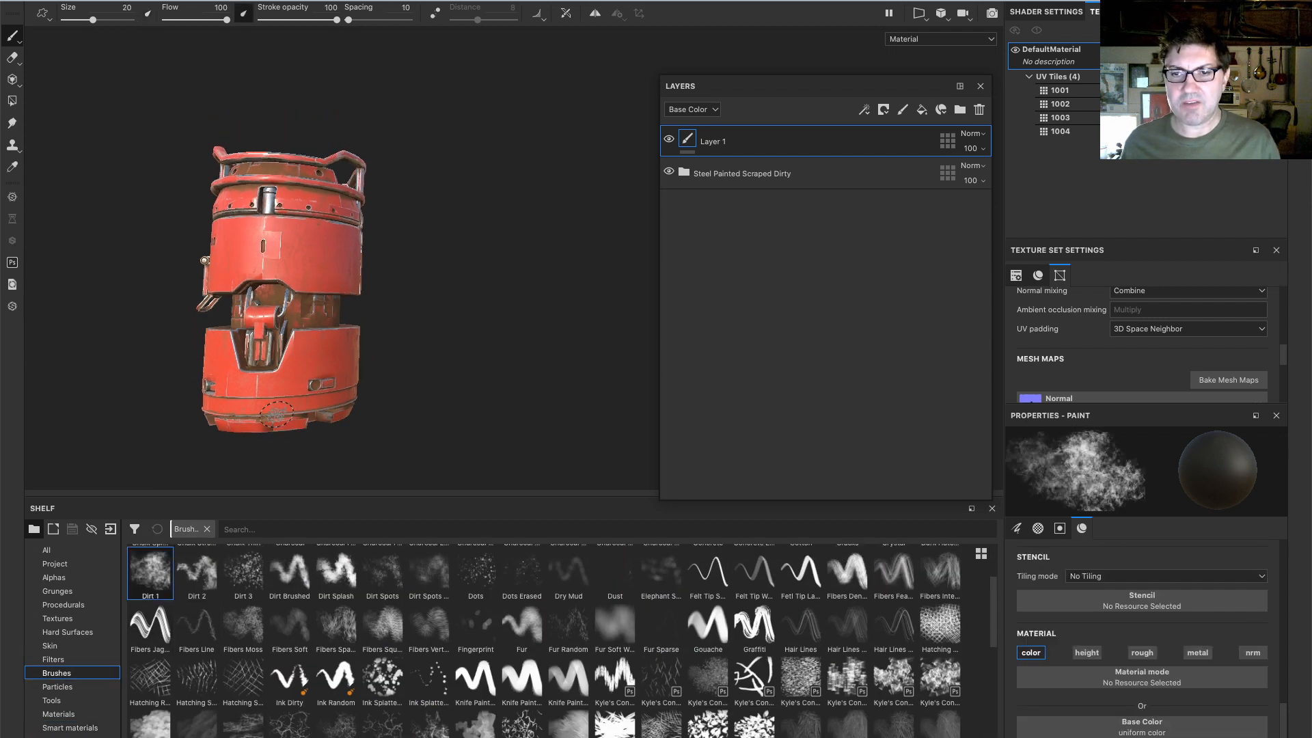
Enlarge the brush to about 40 and paint dark dirt along the bottom band of the canister's front
scroll(276, 414, "up", 5)
right_click_drag(276, 413, 331, 408, "alt")
key("bracketleft")
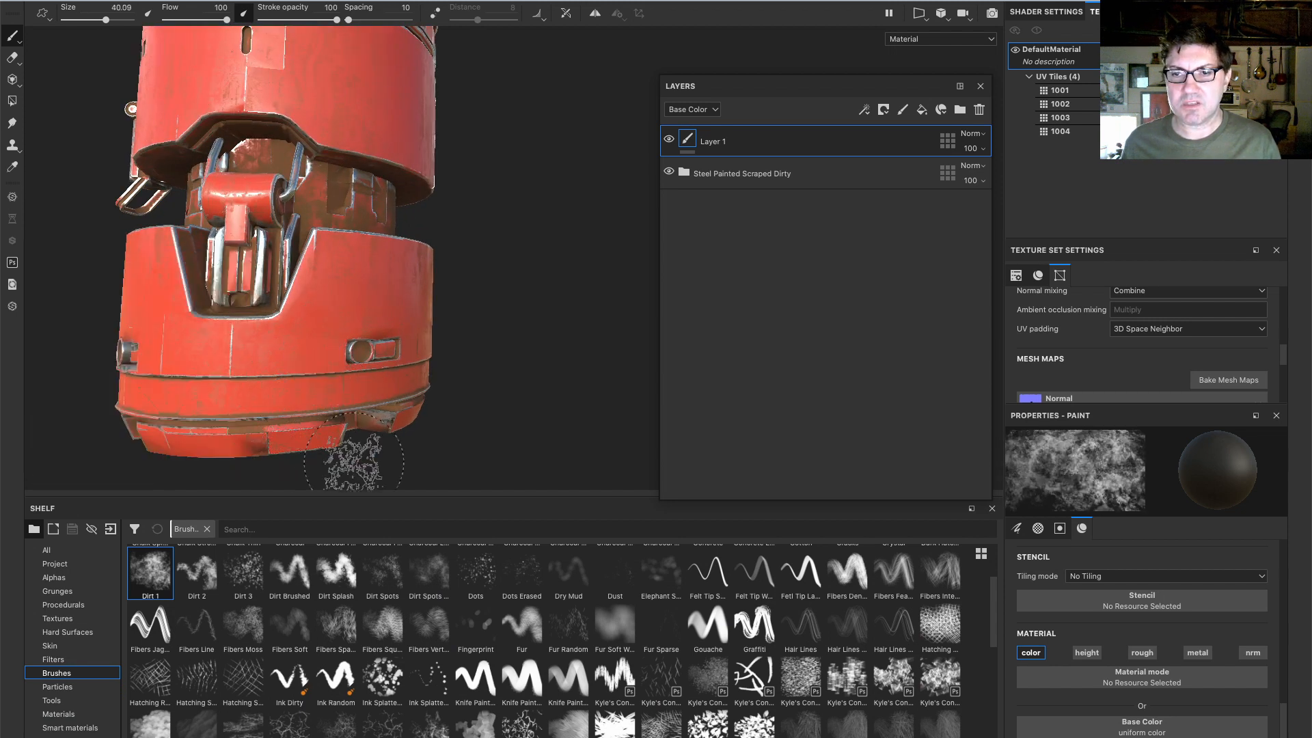
mouse_move(341, 385)
left_mouse_down("alt")
mouse_move(329, 372)
mouse_move(136, 416)
mouse_move(116, 383)
mouse_move(367, 410)
left_mouse_up("alt")
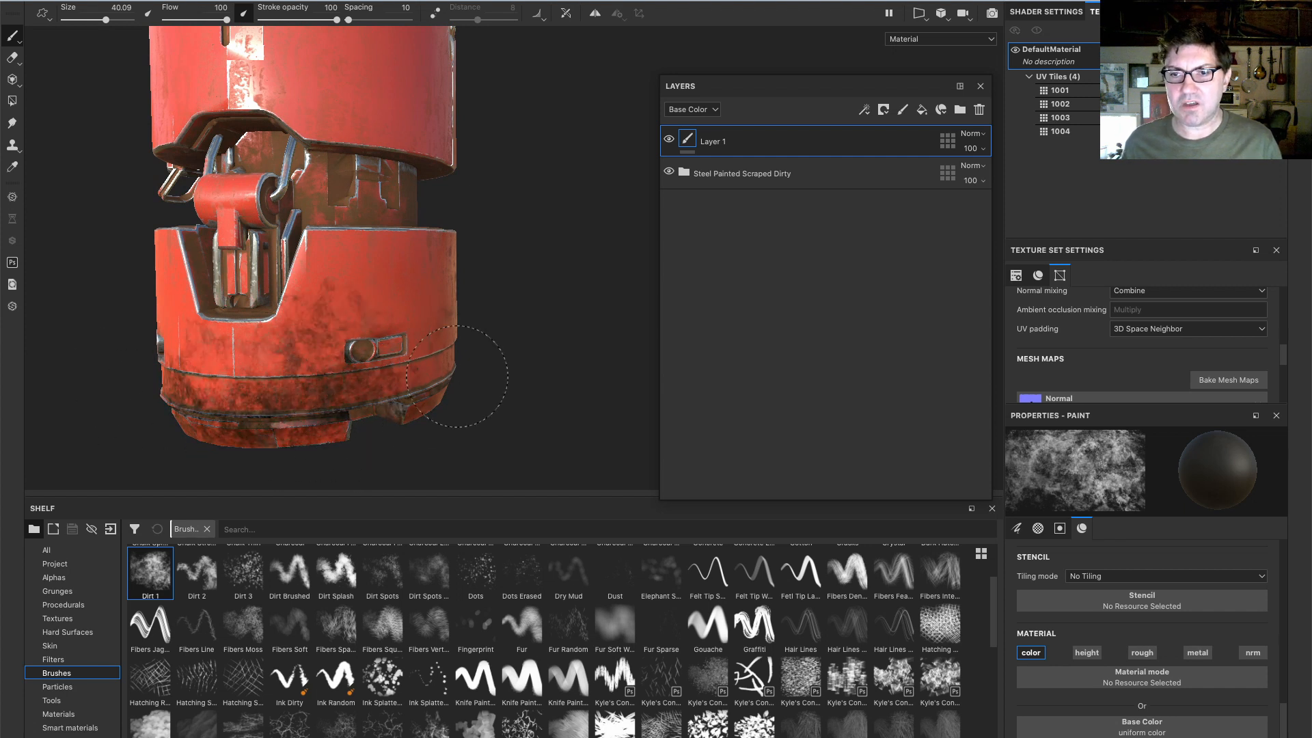
left_click_drag(272, 387, 419, 372, "alt")
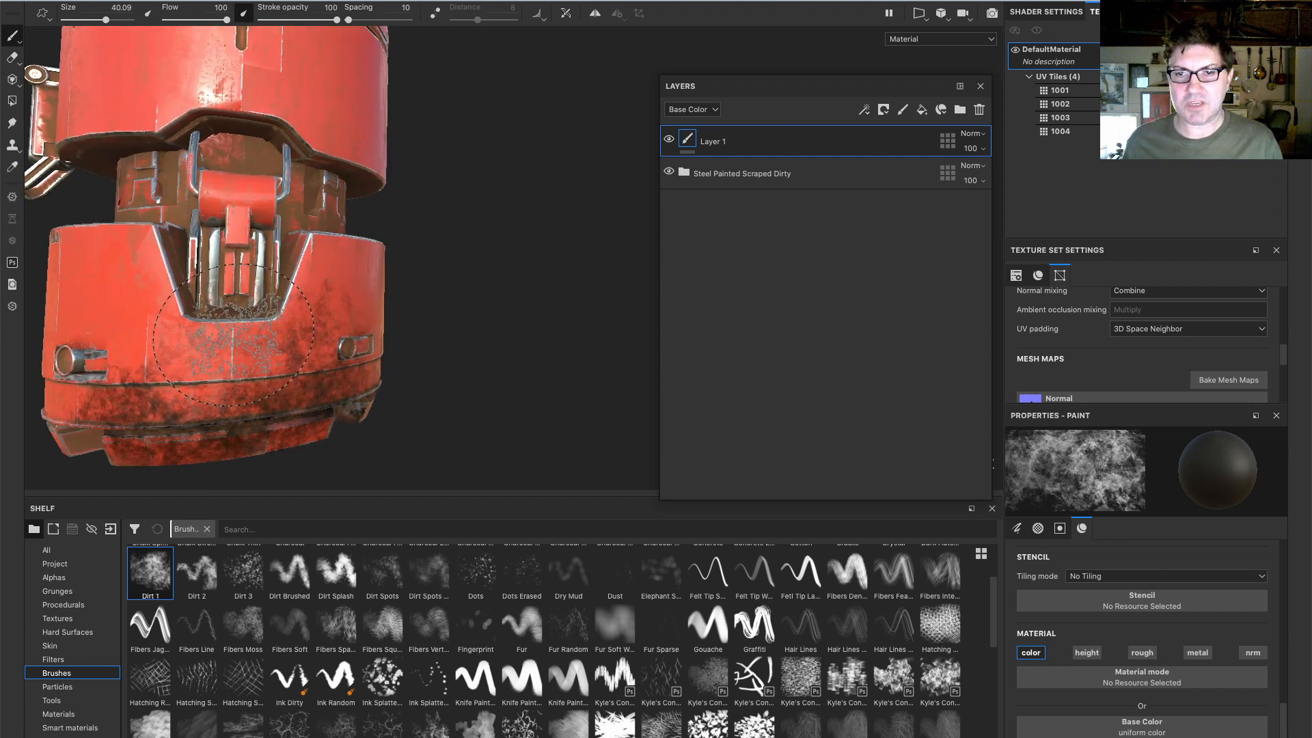
left_click_drag(473, 295, 560, 300, "alt")
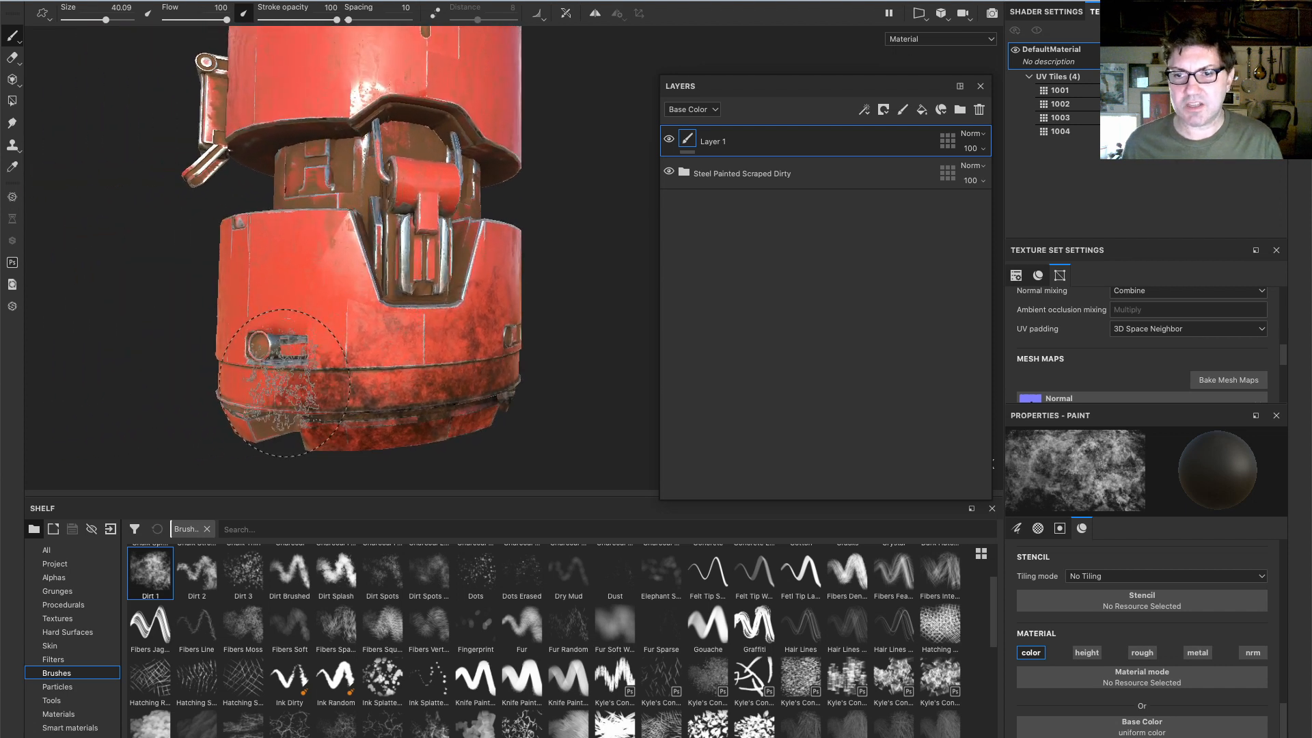
left_click_drag(220, 364, 319, 369, "alt")
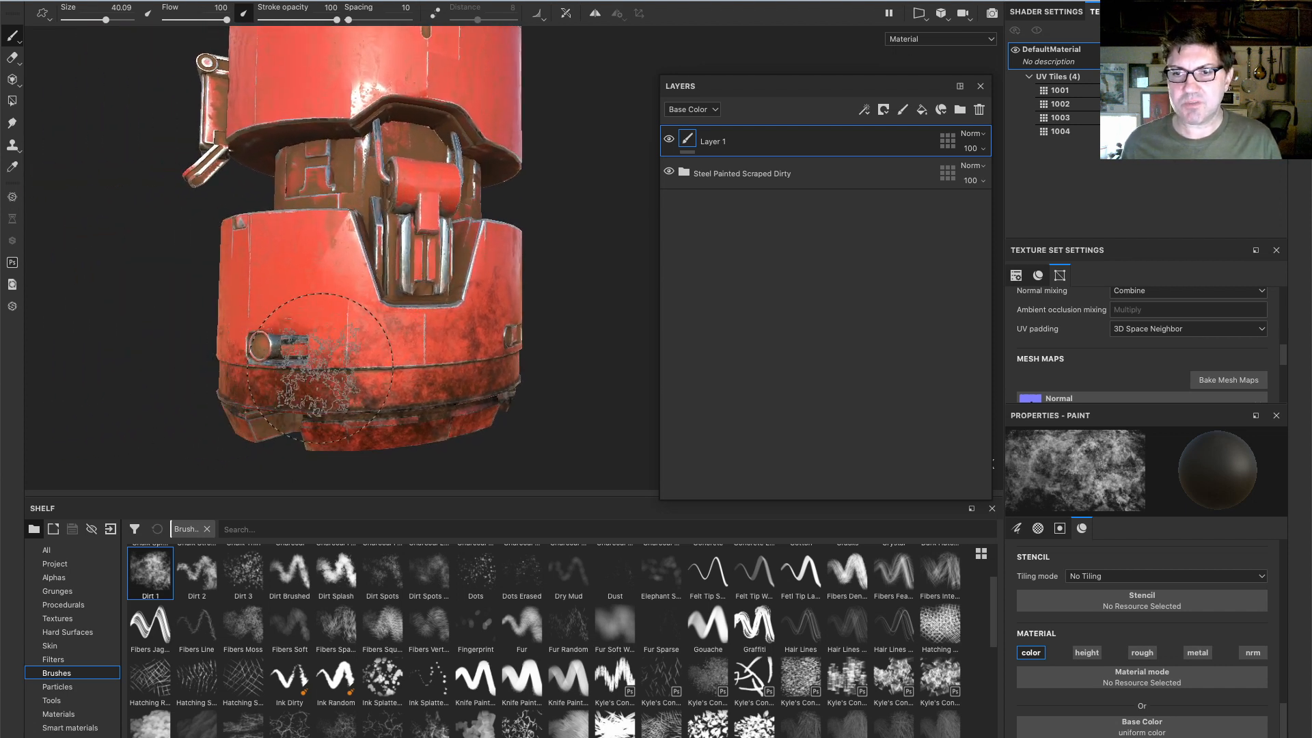
Continue the dirt around the canister's base, covering the back, the sides and the lower rim
left_click_drag(265, 316, 585, 307, "alt")
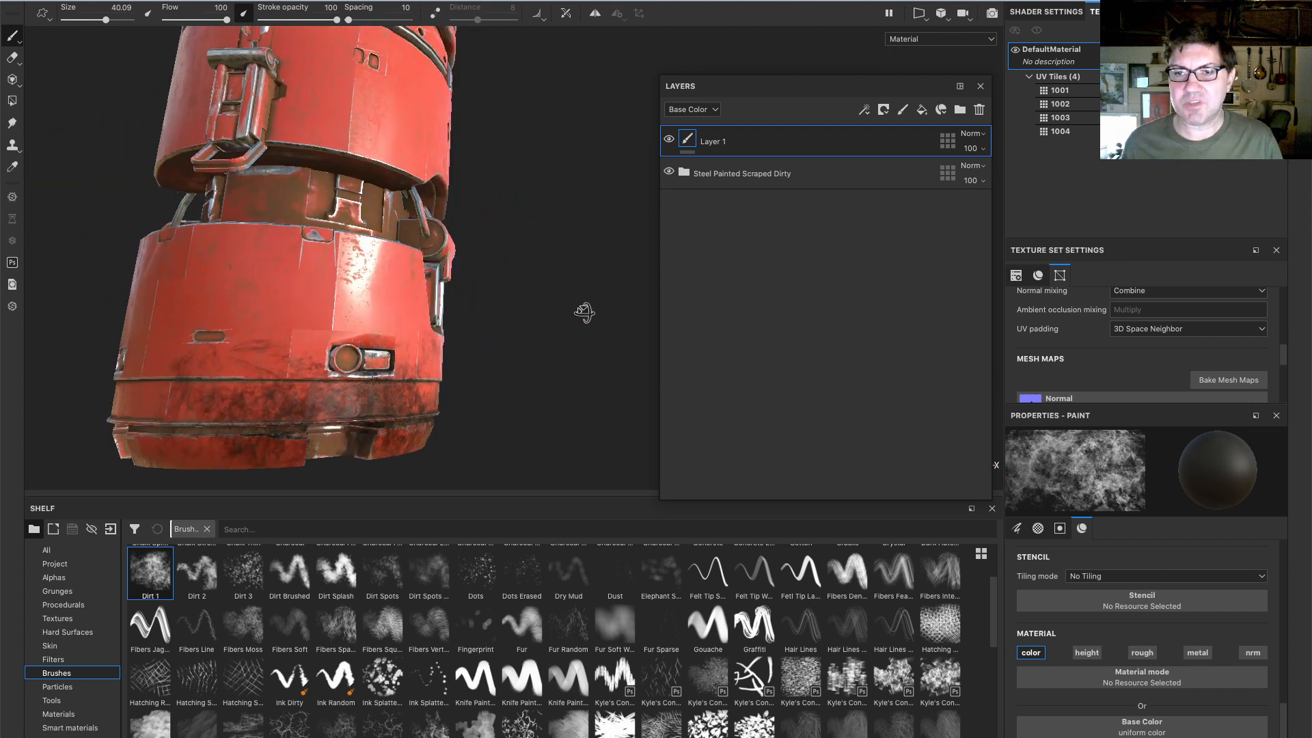
mouse_move(276, 330)
left_mouse_down("alt")
mouse_move(383, 355)
mouse_move(401, 377)
left_mouse_up("alt")
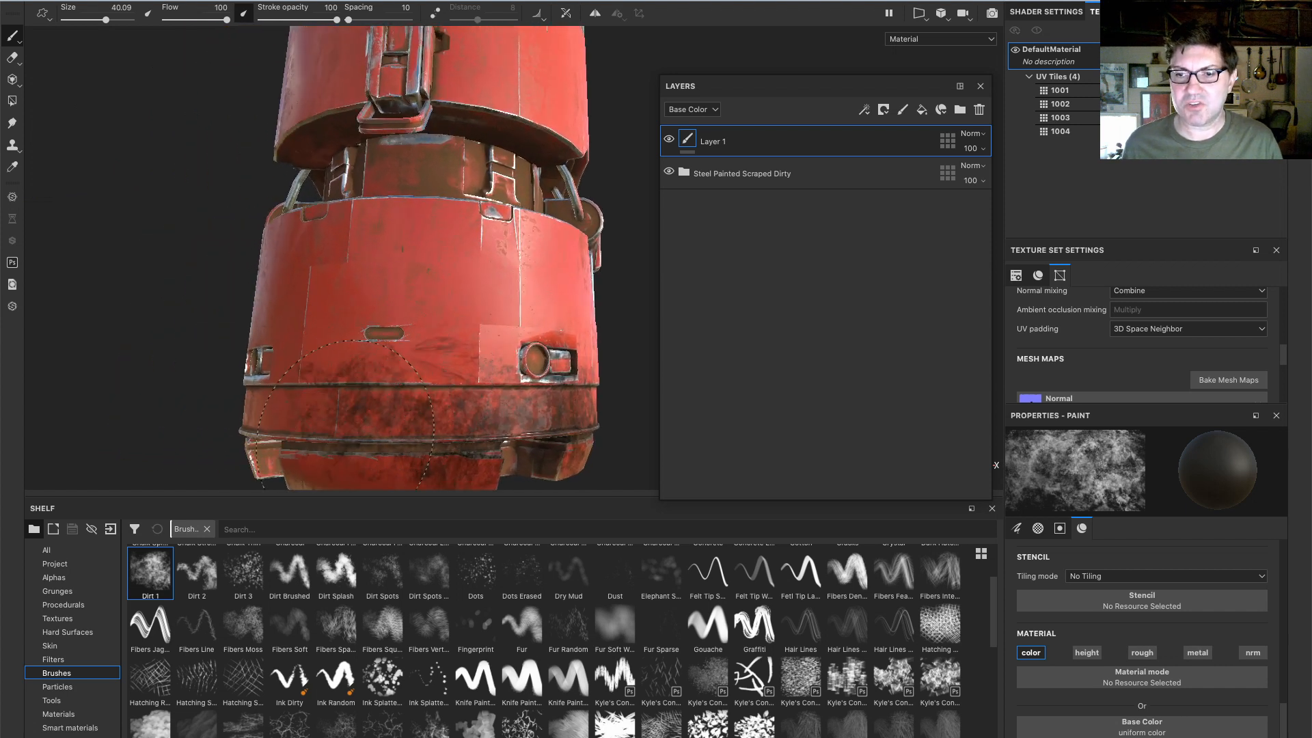
mouse_move(318, 413)
left_mouse_down("alt")
mouse_move(369, 357)
mouse_move(478, 410)
left_mouse_up("alt")
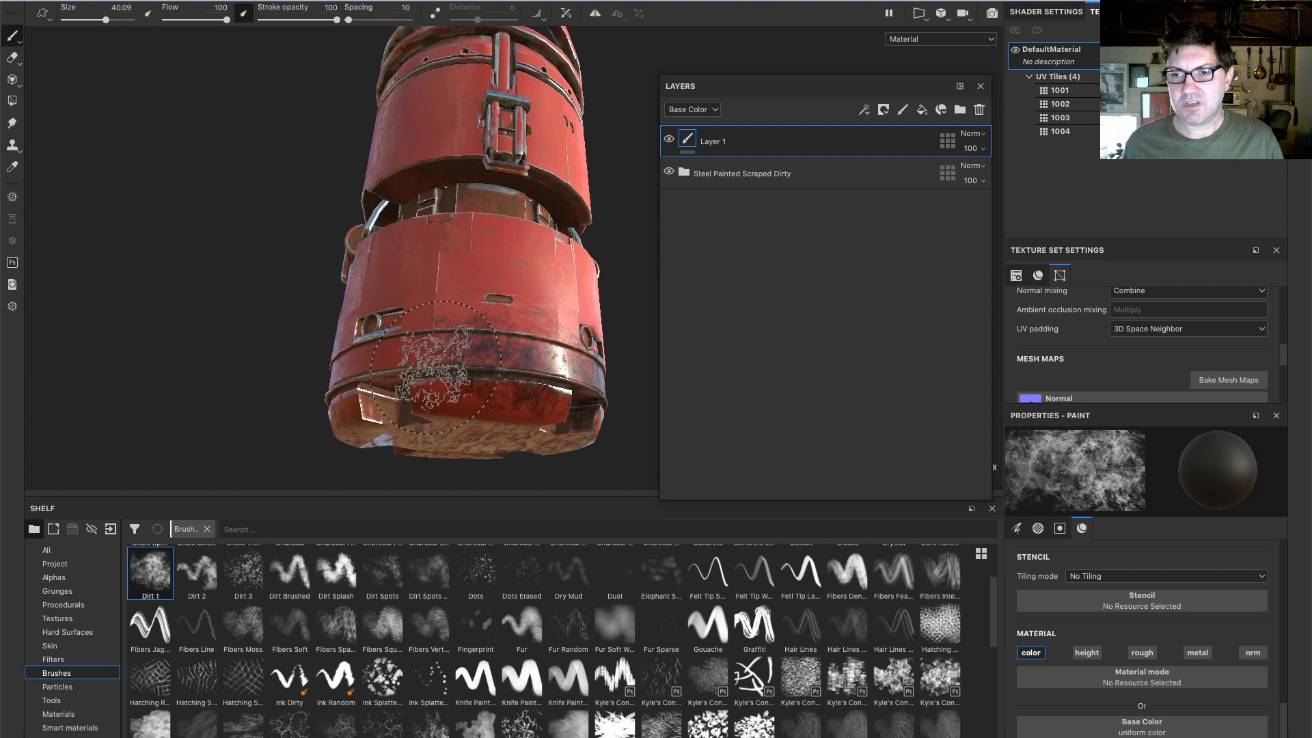
left_click_drag(410, 388, 300, 413, "alt")
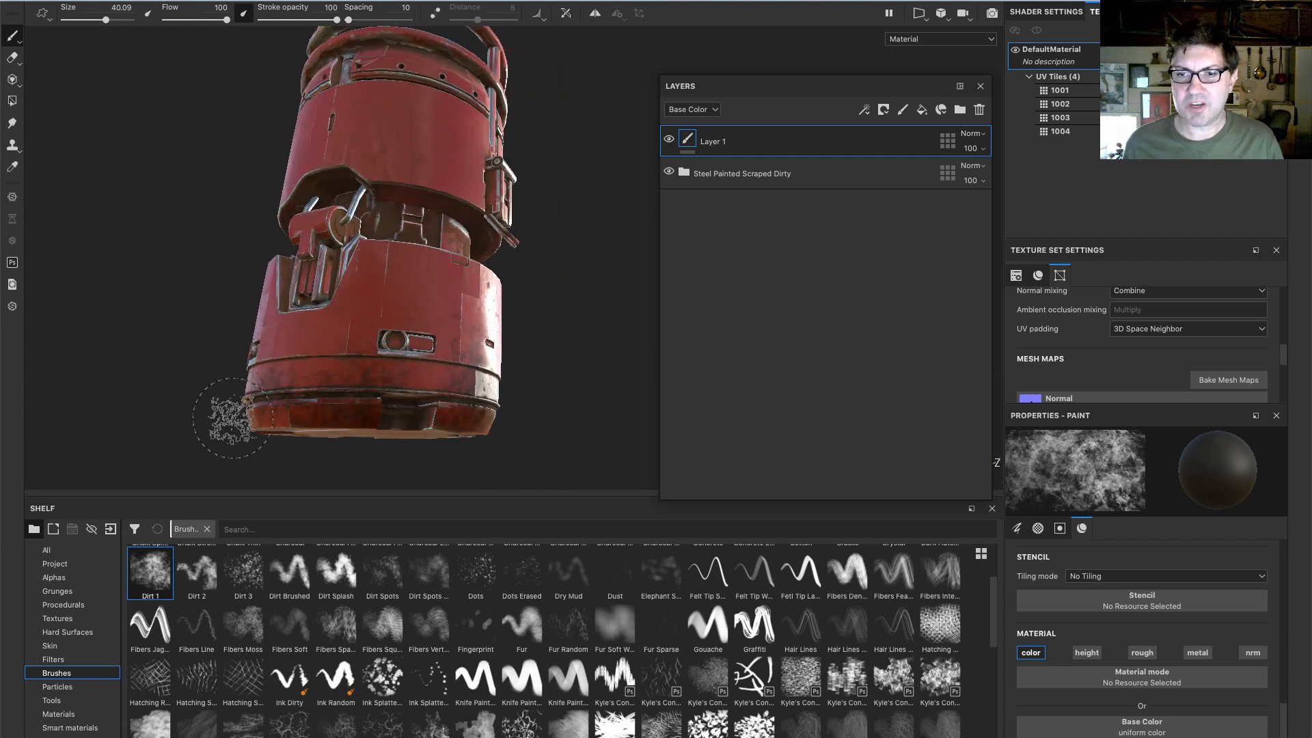
left_click_drag(383, 399, 536, 360, "alt")
mouse_move(142, 396)
left_mouse_down()
mouse_move(129, 406)
mouse_move(186, 345)
mouse_move(533, 368)
left_mouse_up()
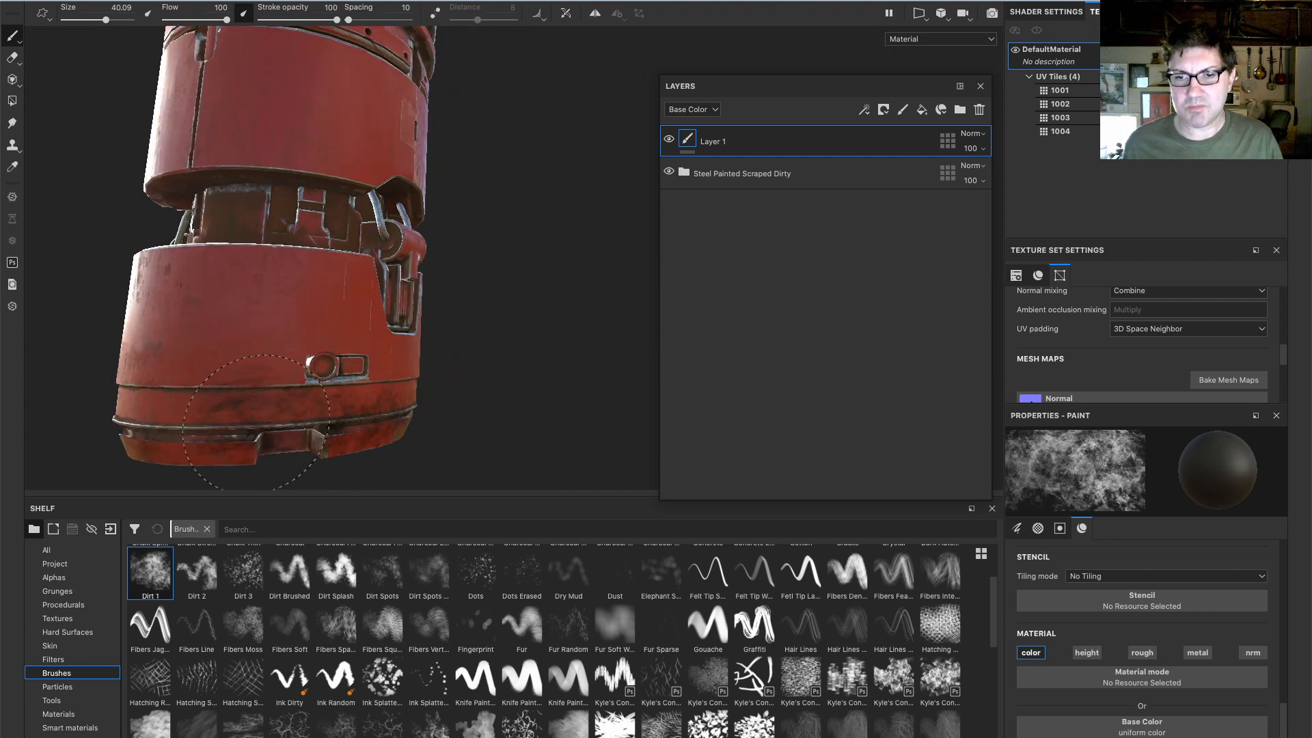
mouse_move(198, 331)
left_mouse_down("alt")
mouse_move(286, 346)
mouse_move(139, 316)
mouse_move(240, 314)
mouse_move(487, 349)
left_mouse_up("alt")
Enlarge the brush to about 67 and paint broader dirt over the canister's lower section on several sides
scroll(135, 316, "up", 1)
scroll(137, 317, "down", 5)
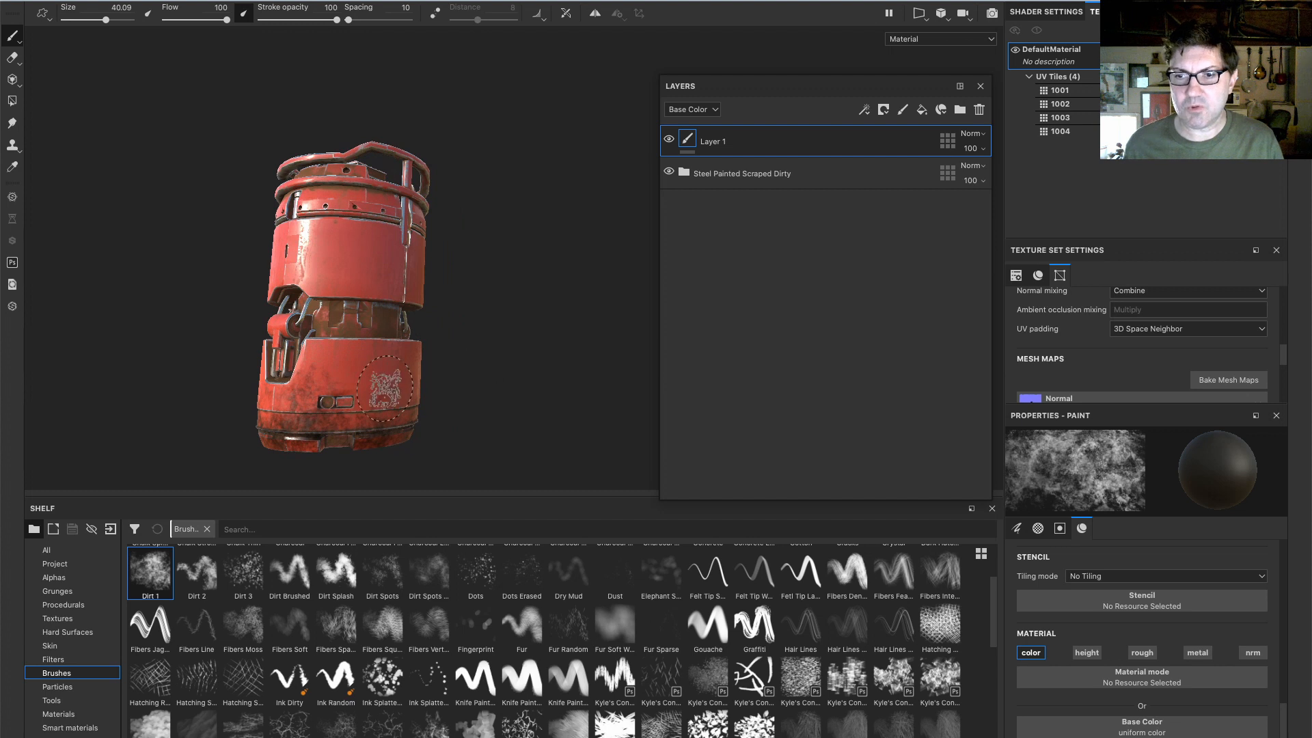
mouse_move(360, 412)
left_mouse_down("alt")
mouse_move(357, 375)
mouse_move(374, 386)
left_mouse_up("alt")
right_click_drag(377, 390, 384, 390, "super")
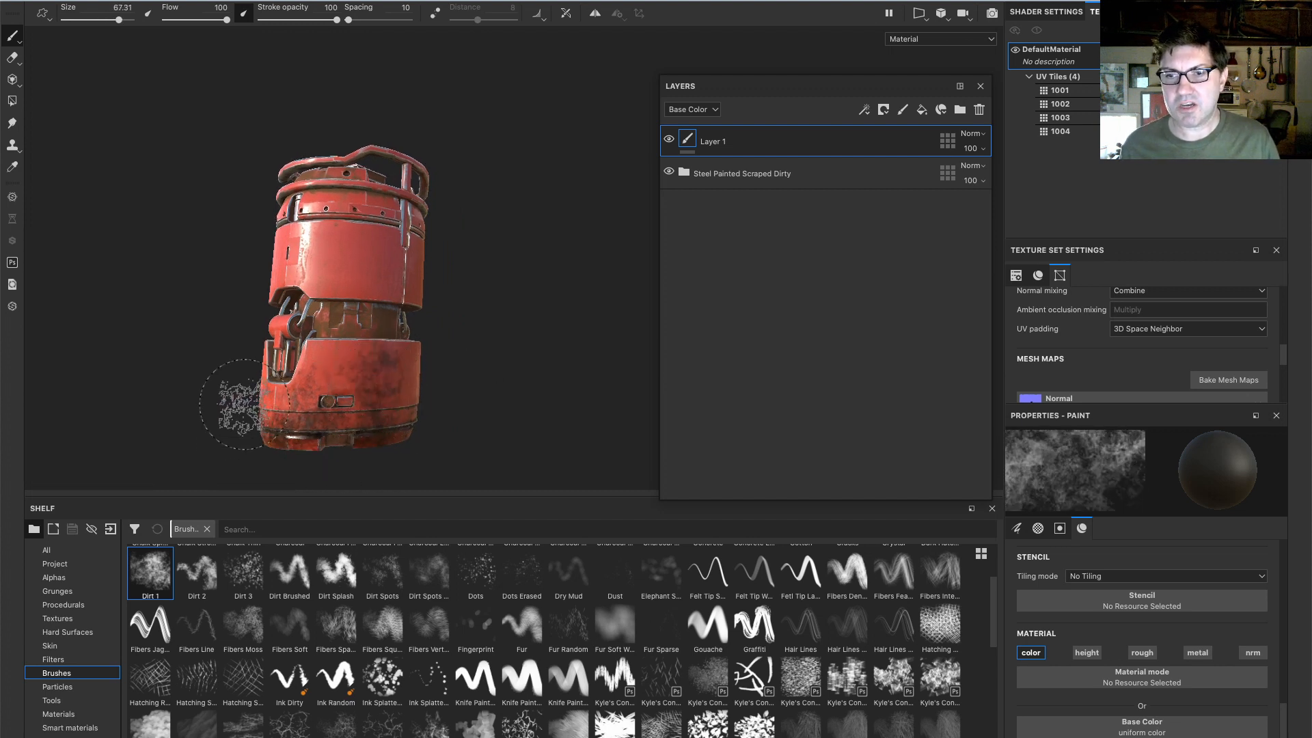
left_click_drag(272, 453, 468, 390, "alt")
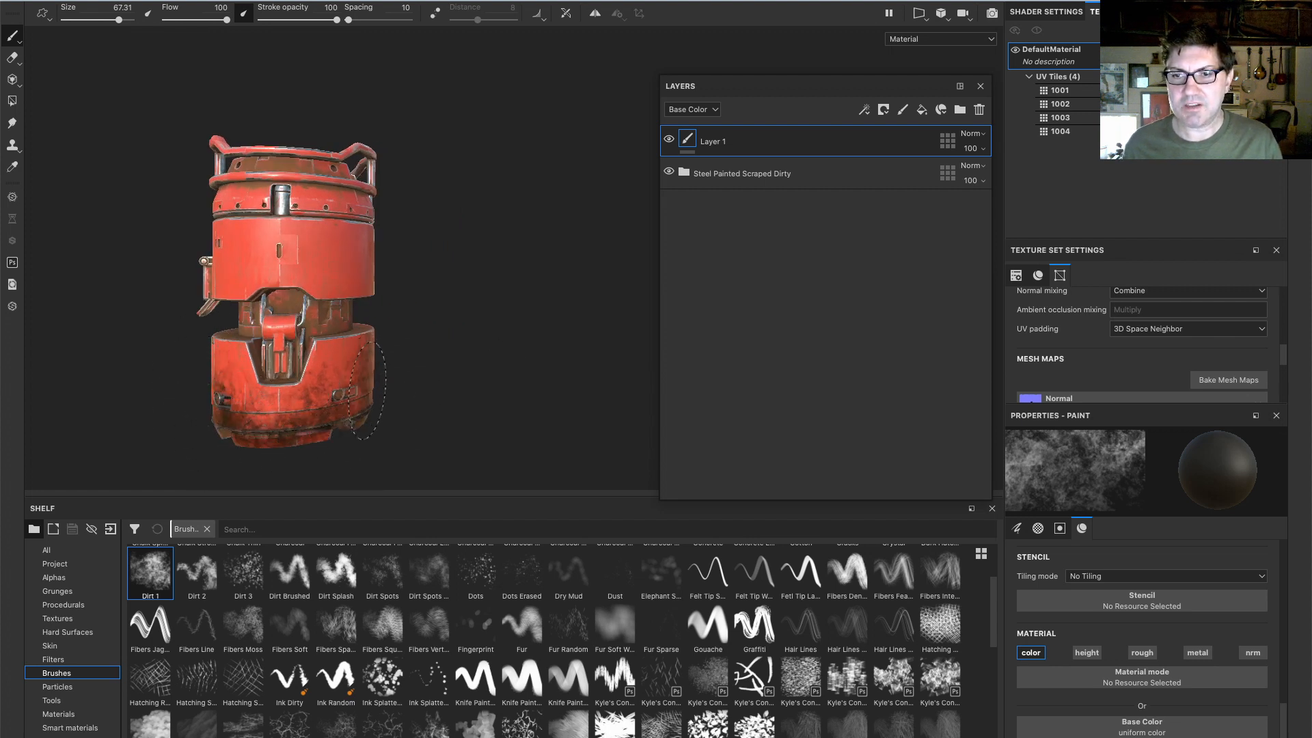
mouse_move(199, 364)
left_mouse_down()
mouse_move(229, 380)
mouse_move(348, 307)
mouse_move(331, 349)
left_mouse_up()
mouse_move(328, 358)
right_mouse_down("alt")
mouse_move(355, 359)
mouse_move(335, 369)
right_mouse_up("alt")
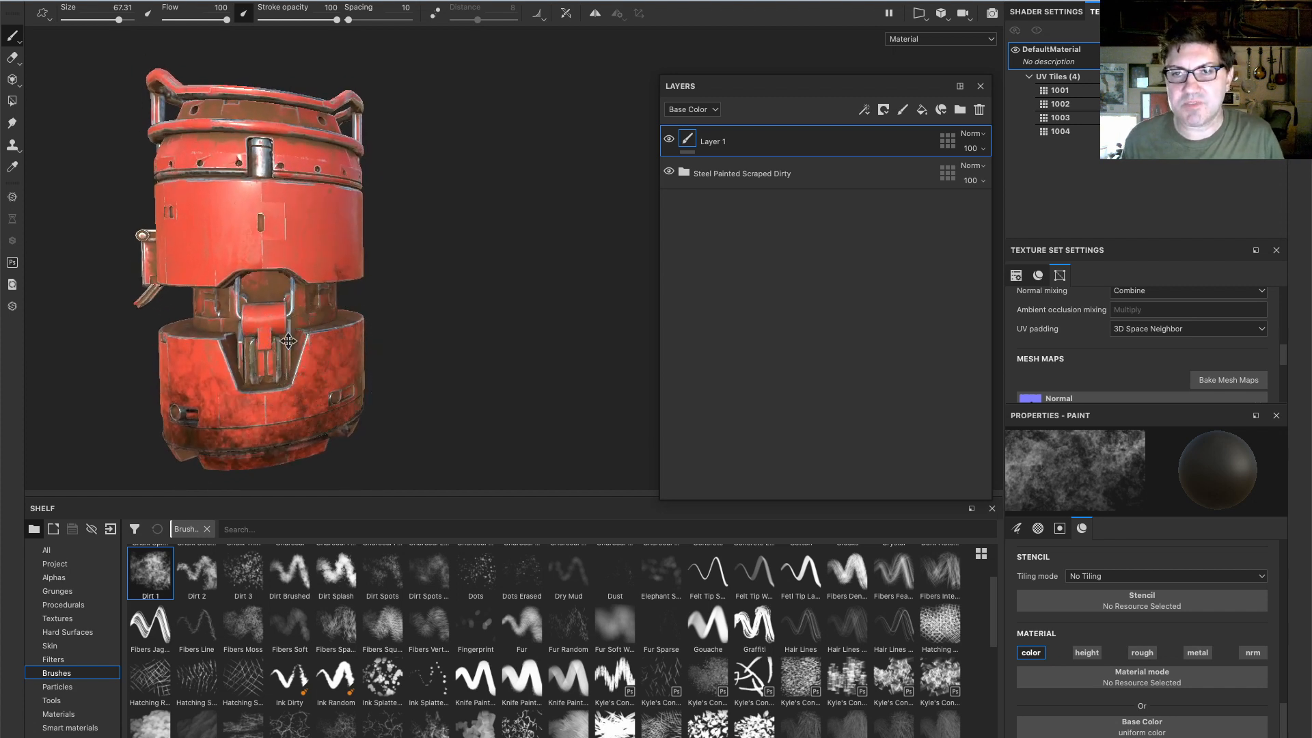
middle_click_drag(289, 341, 377, 322, "alt")
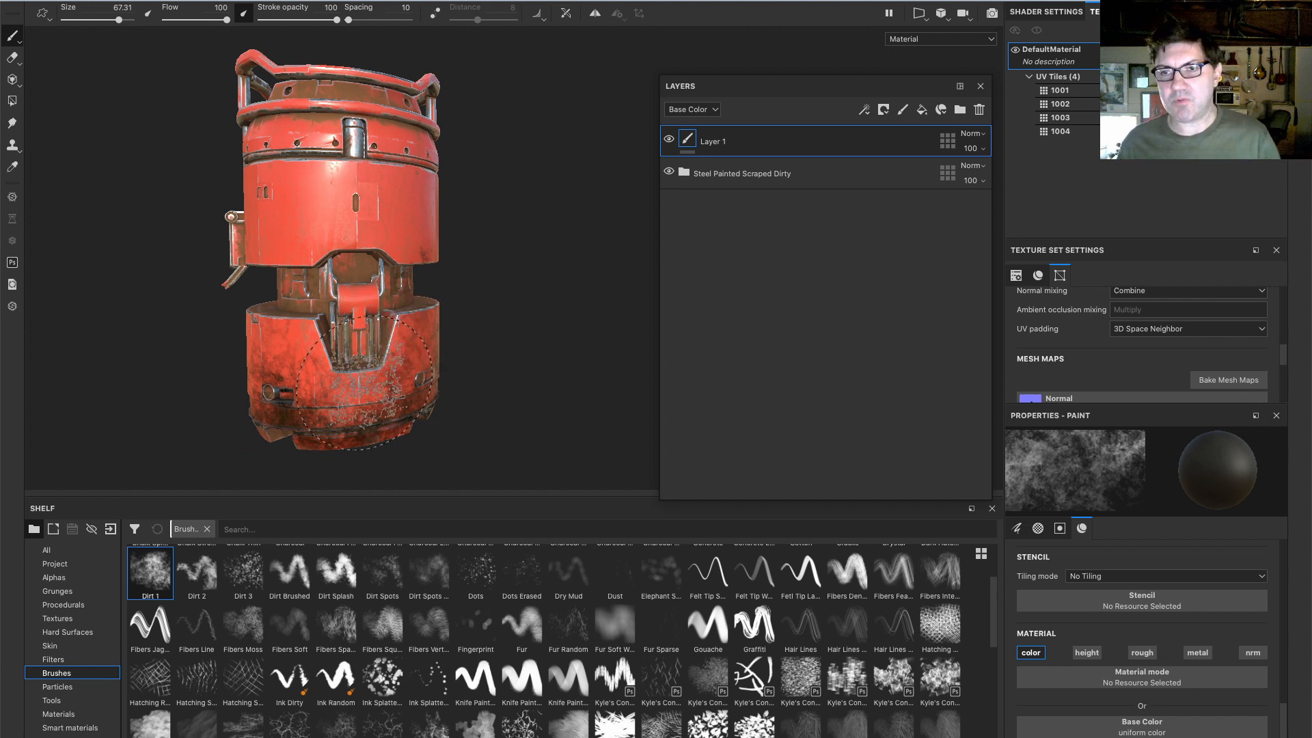
left_click_drag(382, 362, 345, 372, "alt")
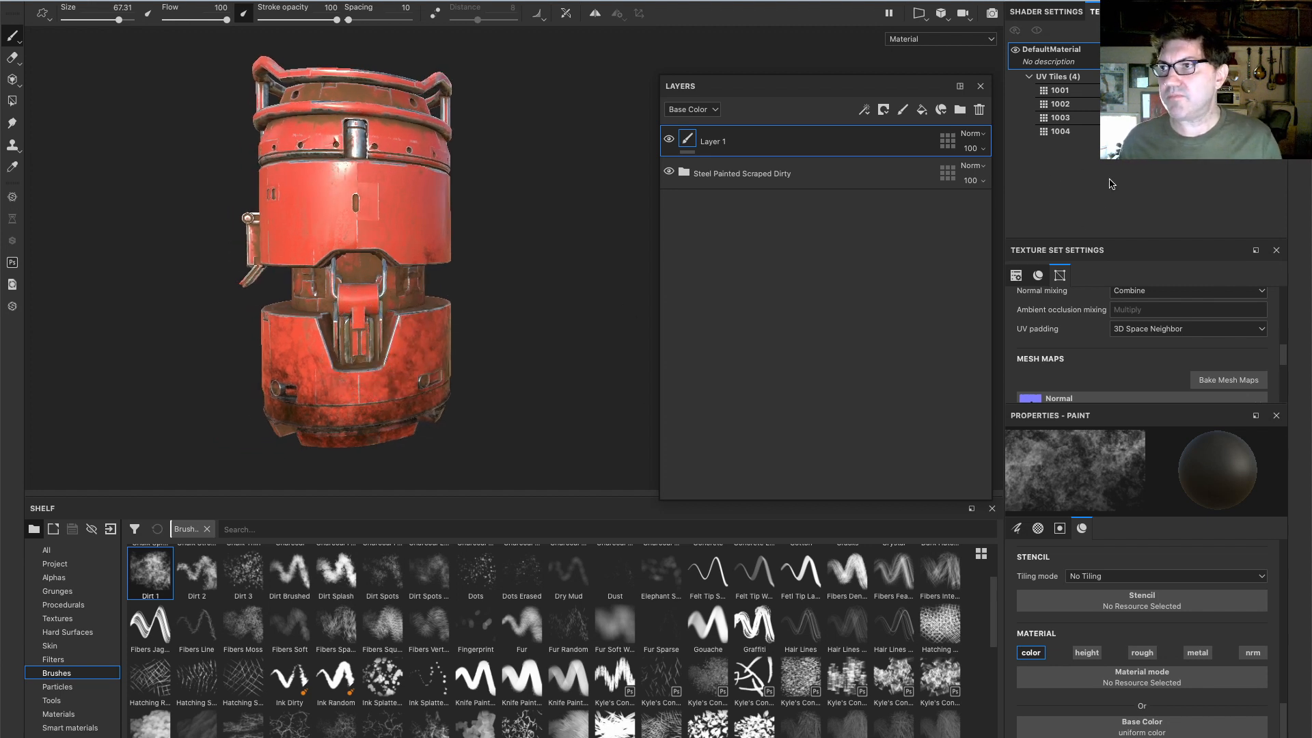
Add another paint layer at the top of the stack and search all shelf assets for "decal"
left_click(902, 112)
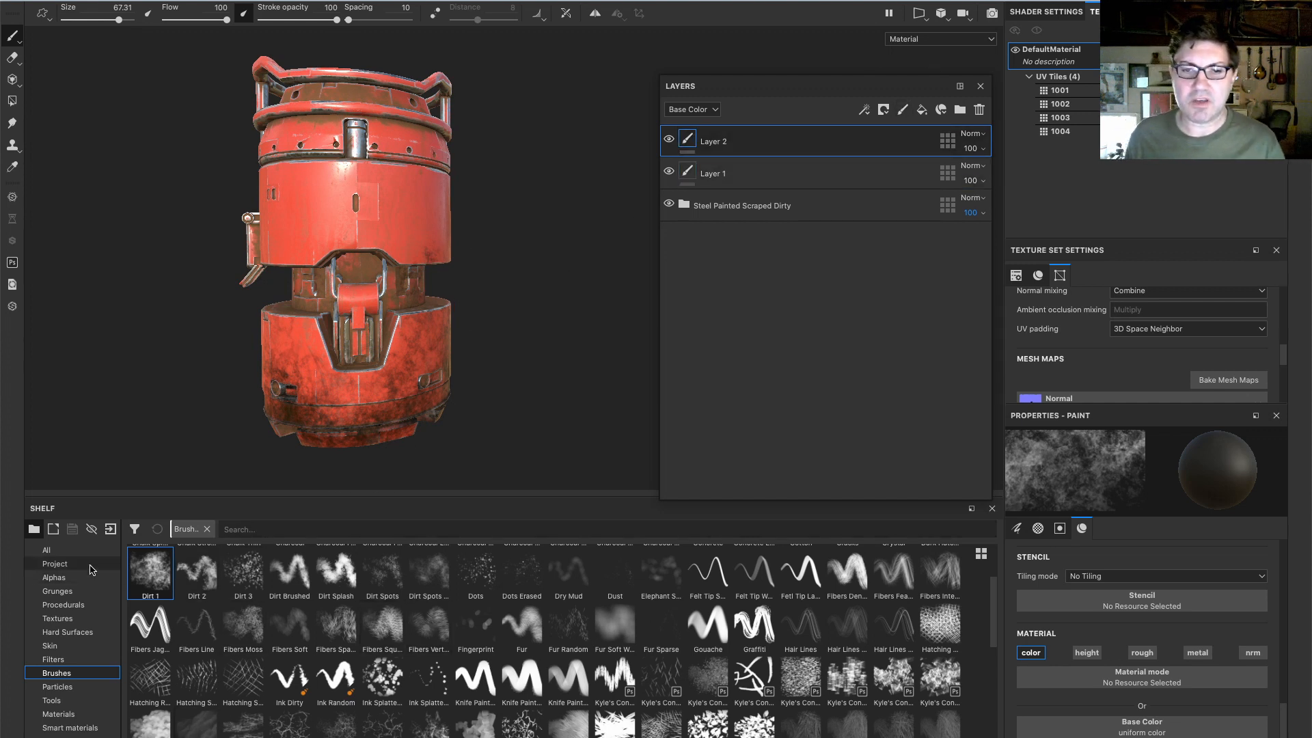
left_click(75, 549)
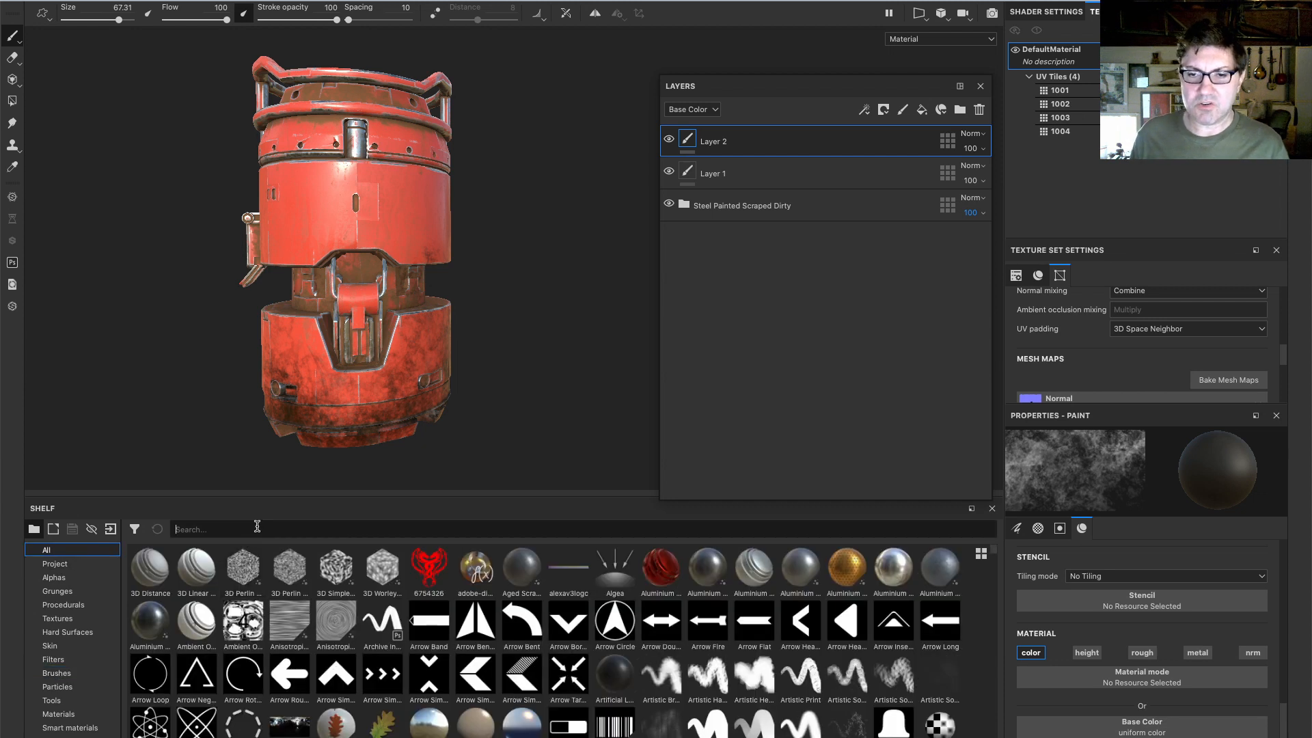
left_click(257, 528)
type("decal")
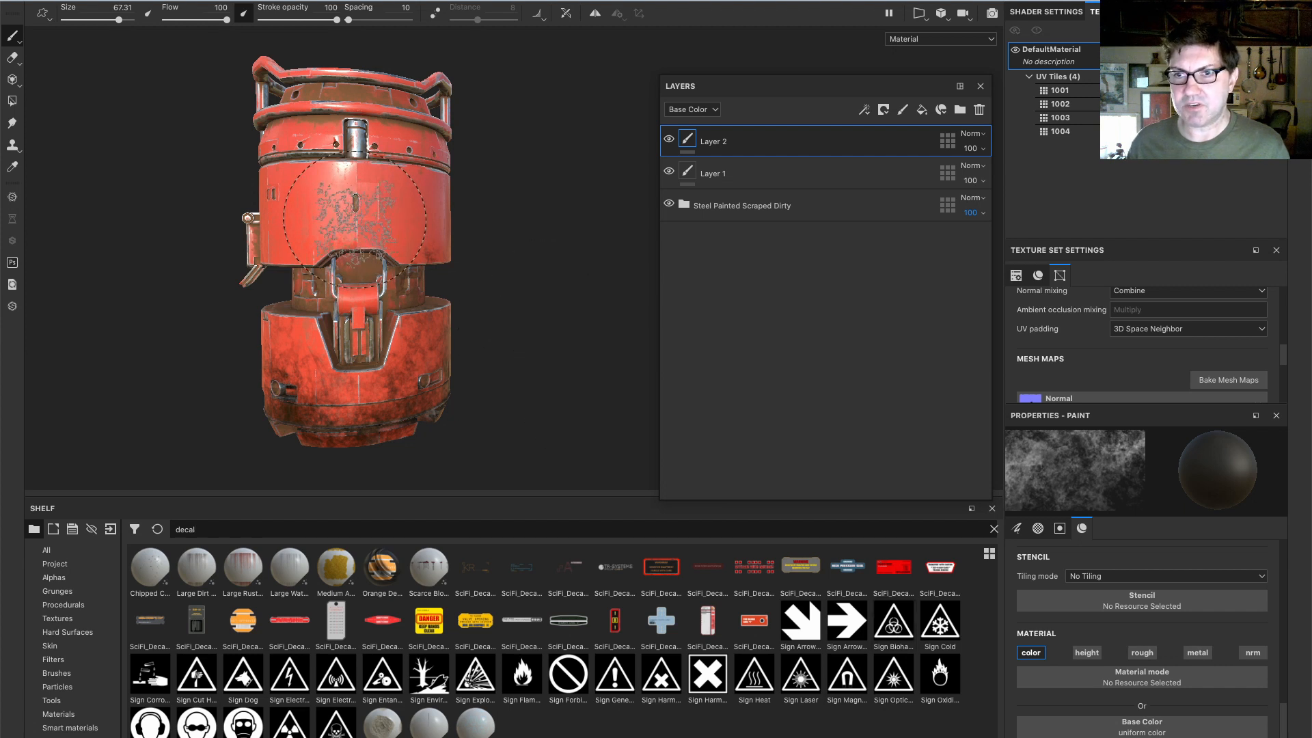
scroll(350, 219, "up", 3)
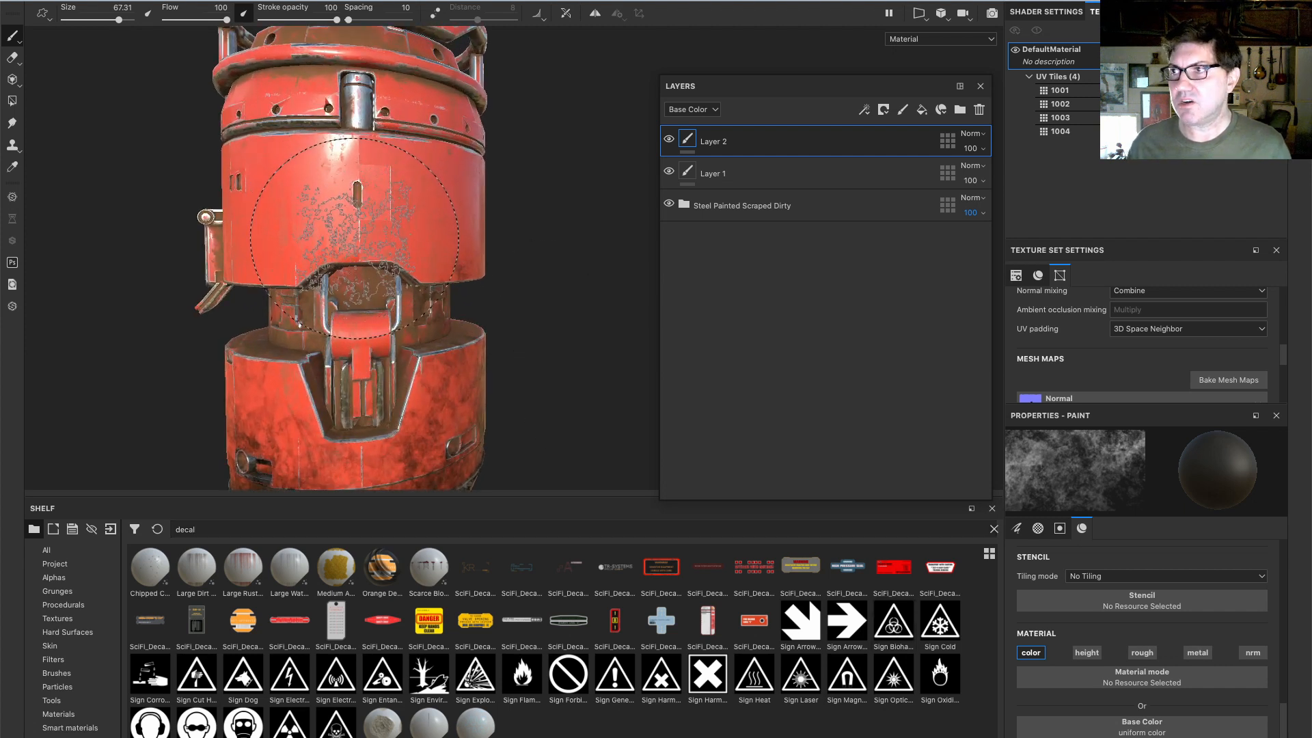
Rename the painted dirt layer to "Bottom Dirt" and the new top layer to "Warning"
double_click(717, 173)
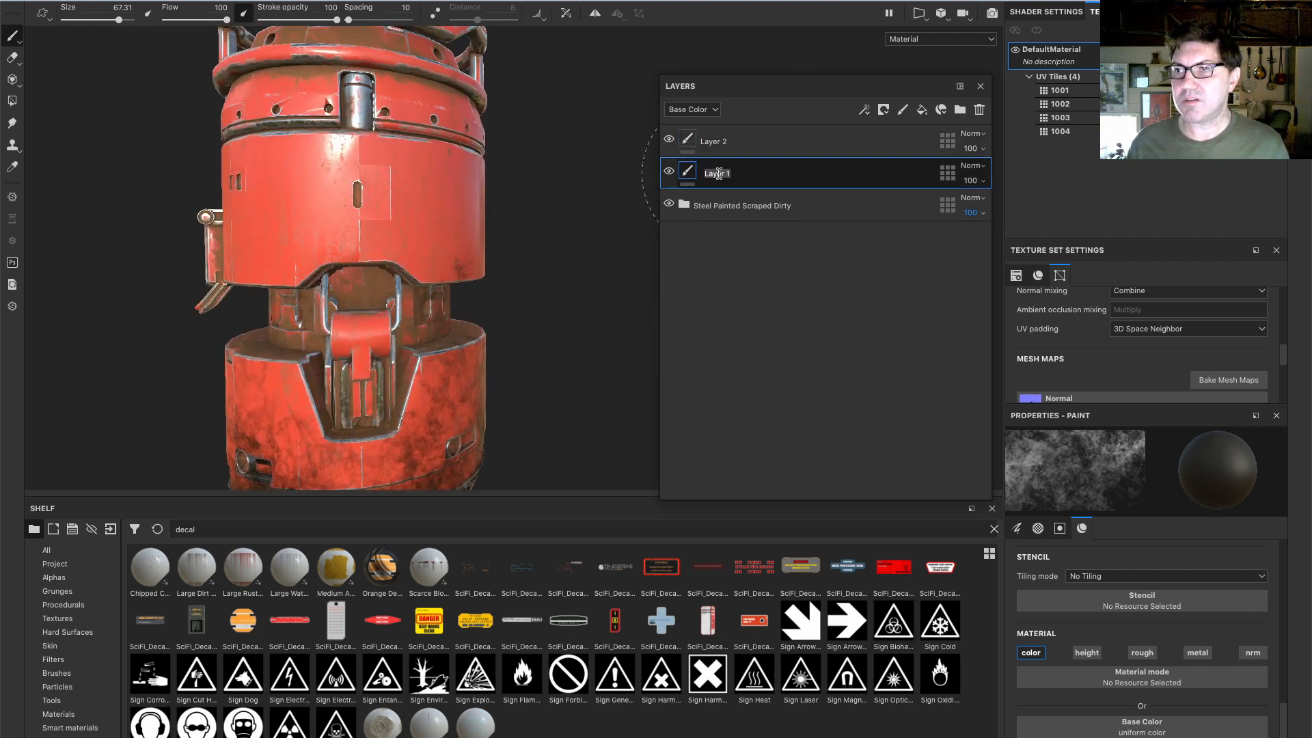
type("Dirt")
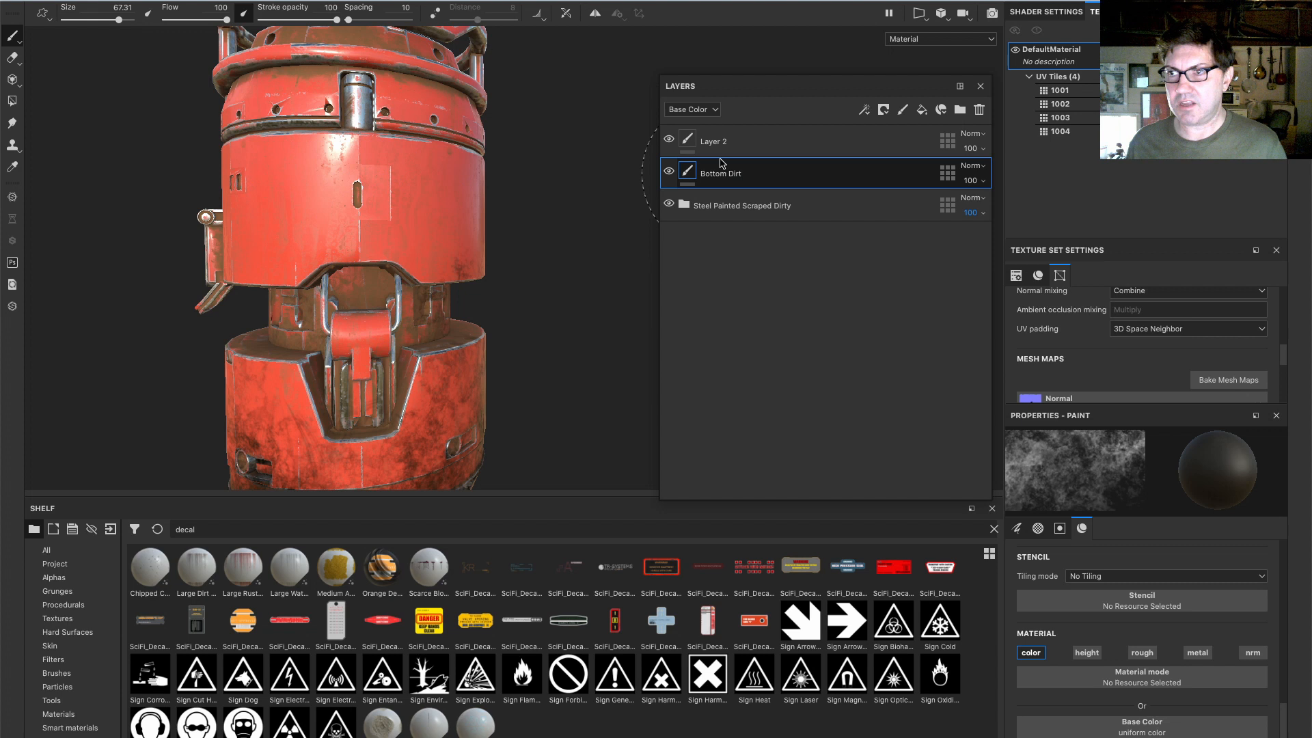
double_click(713, 143)
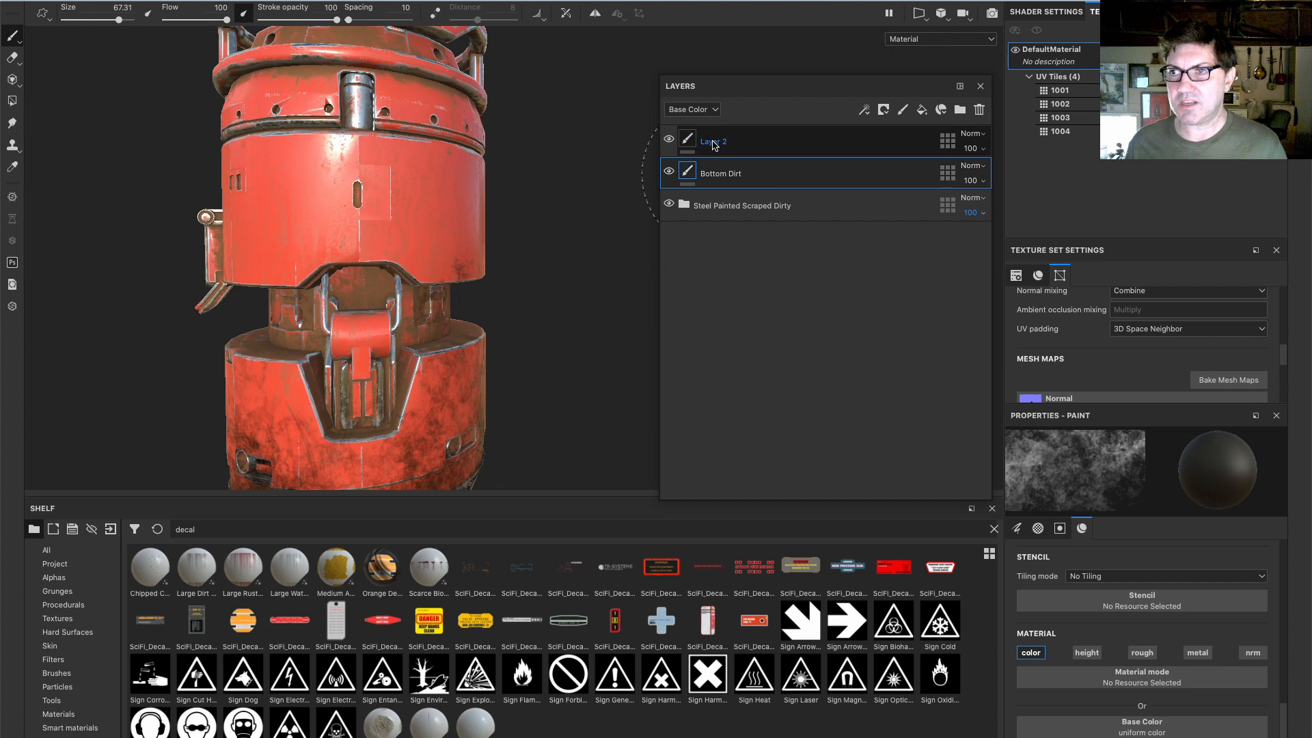
type("W")
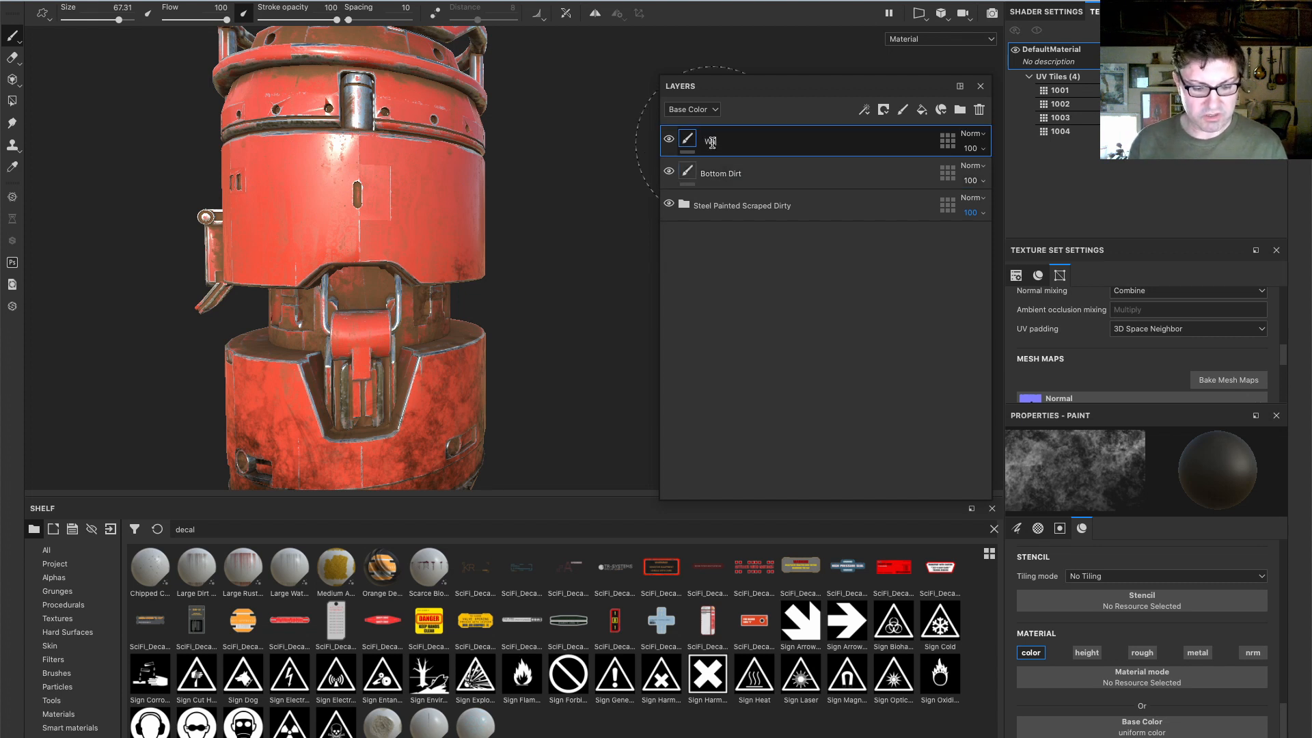
type("arning")
key("Return")
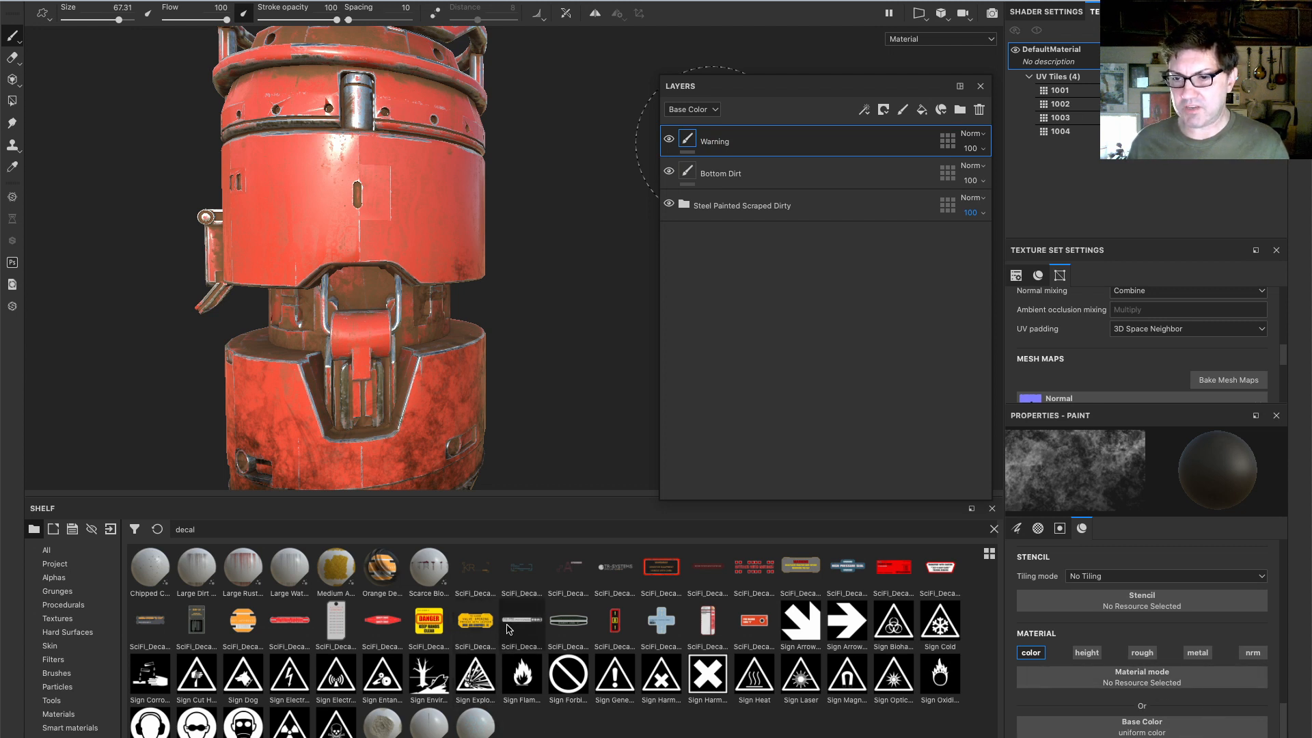
Load the Sign Biohazard image as the brush's stencil
scroll(1206, 687, "up", 2)
scroll(1206, 687, "up", 1)
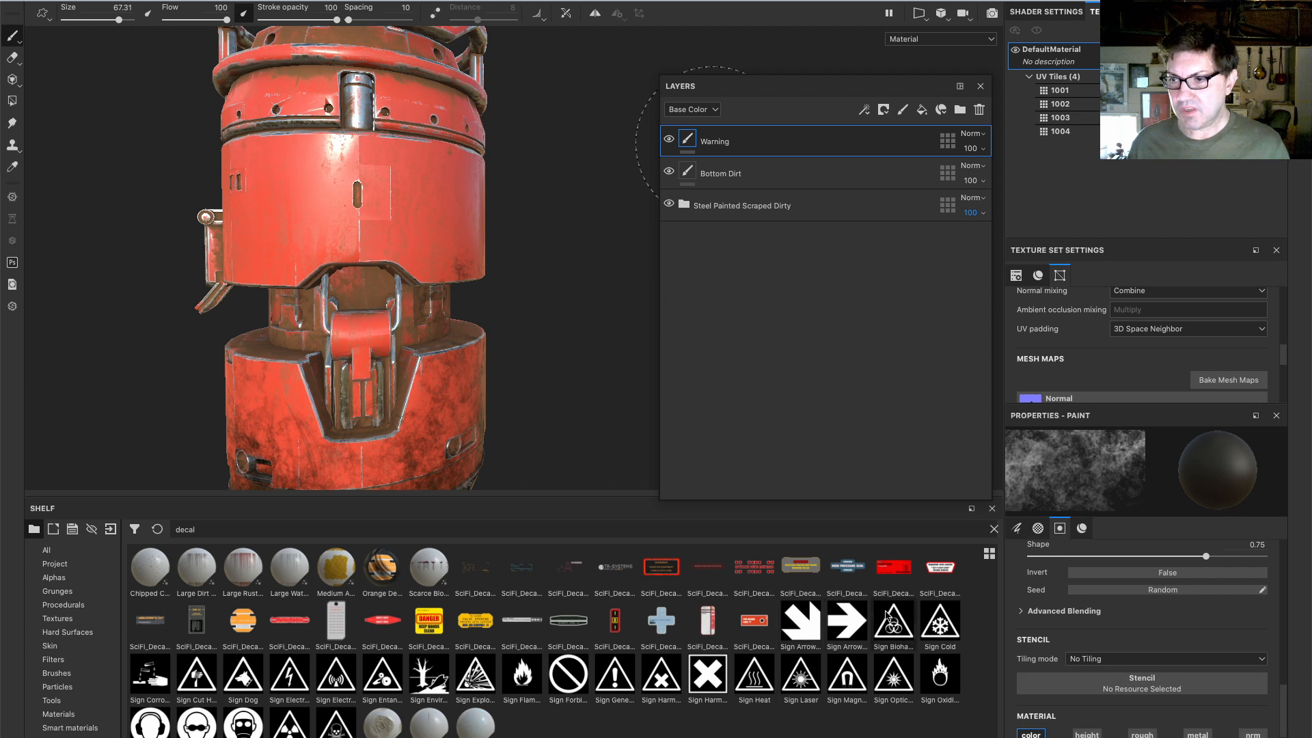
left_click_drag(892, 623, 1126, 685)
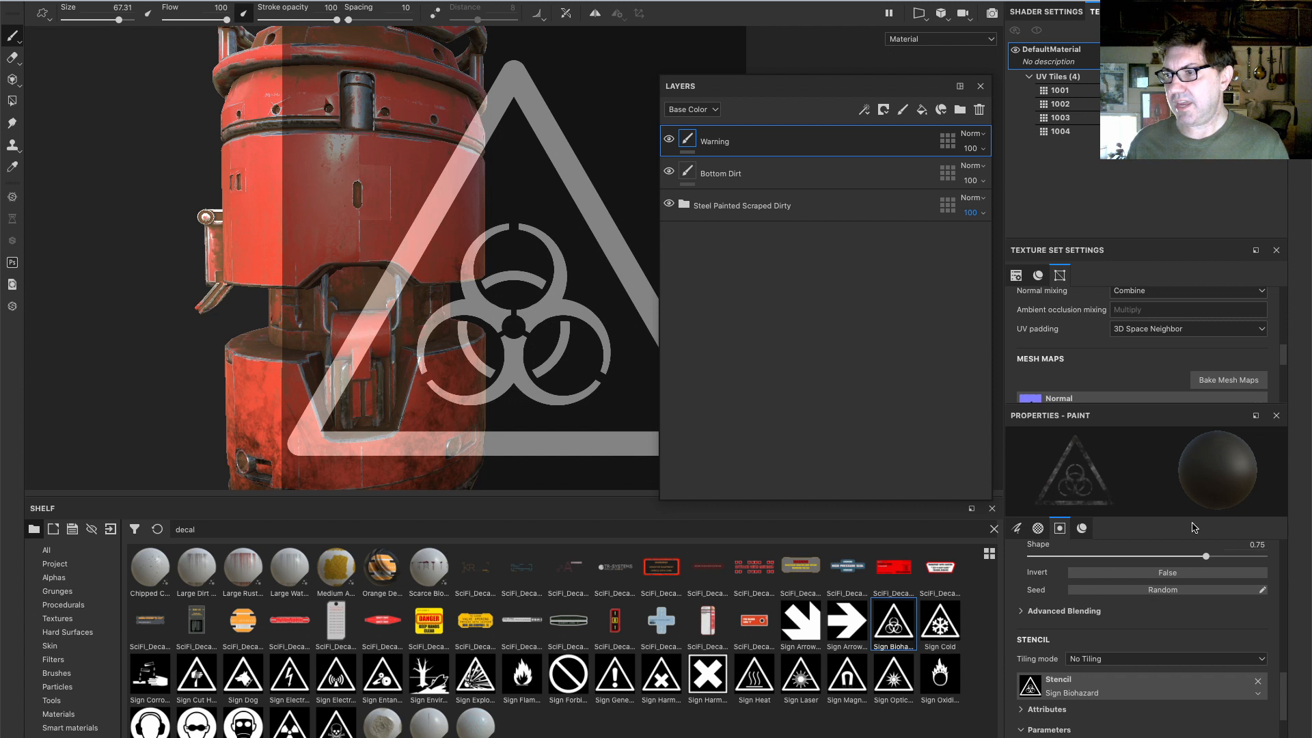
Remove the Alpha Dirt 06 alpha from the brush, leaving it with a uniform alpha
left_click(1038, 528)
scroll(1187, 603, "up", 1)
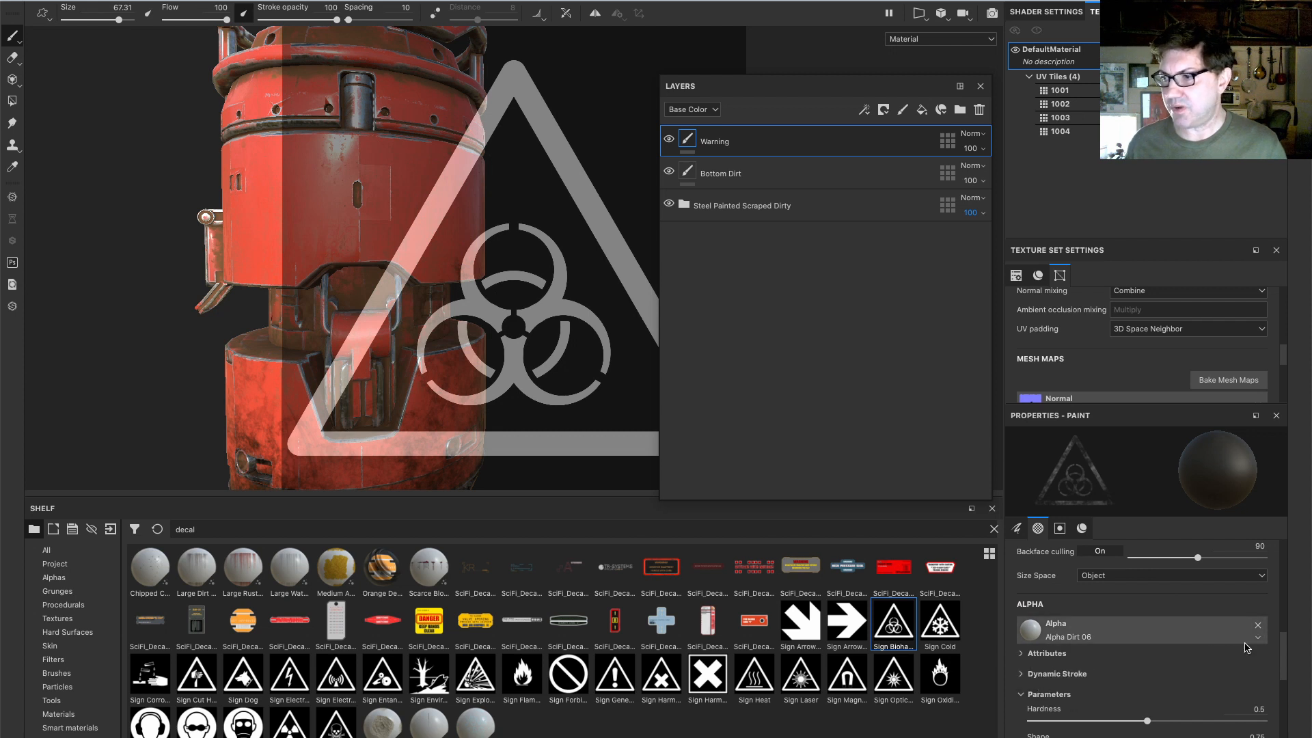
left_click(1257, 625)
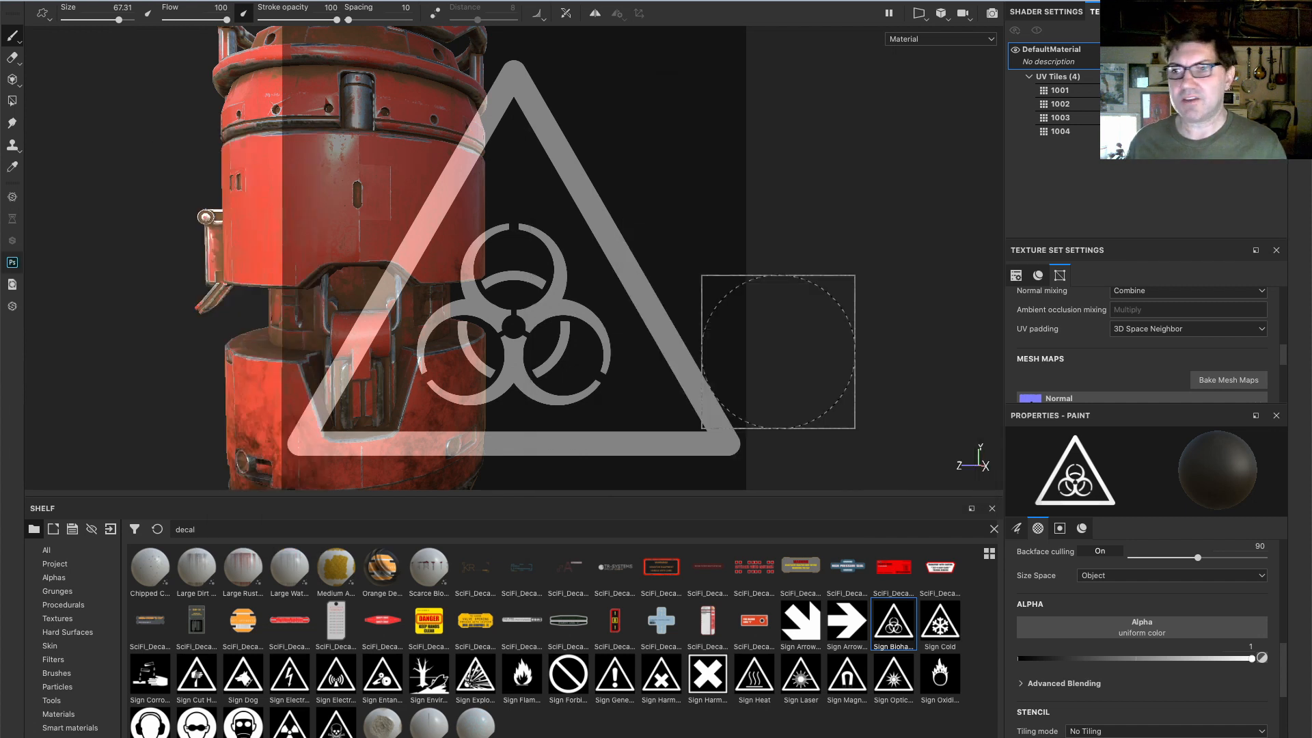
scroll(1177, 673, "down", 1)
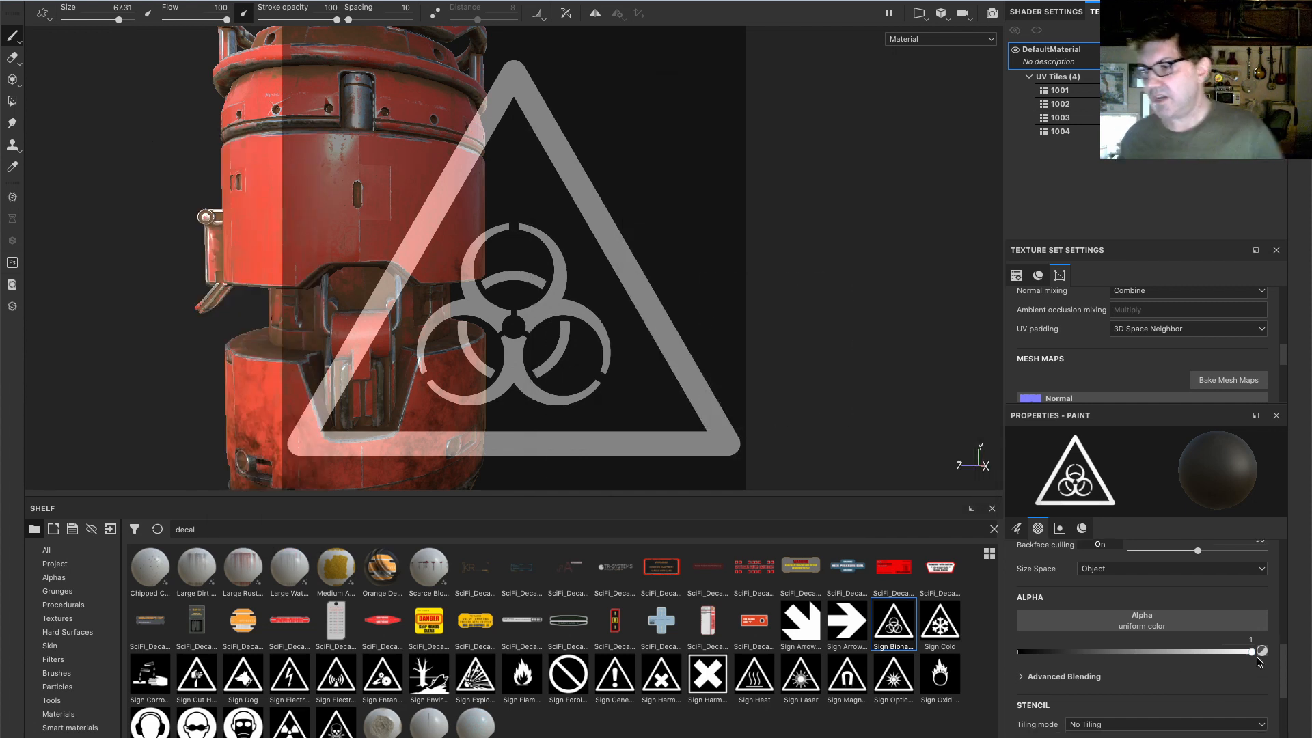
Set the brush material's base color to a bright yellow with RGB 1.000, 0.791, 0.002
scroll(1166, 703, "down", 8)
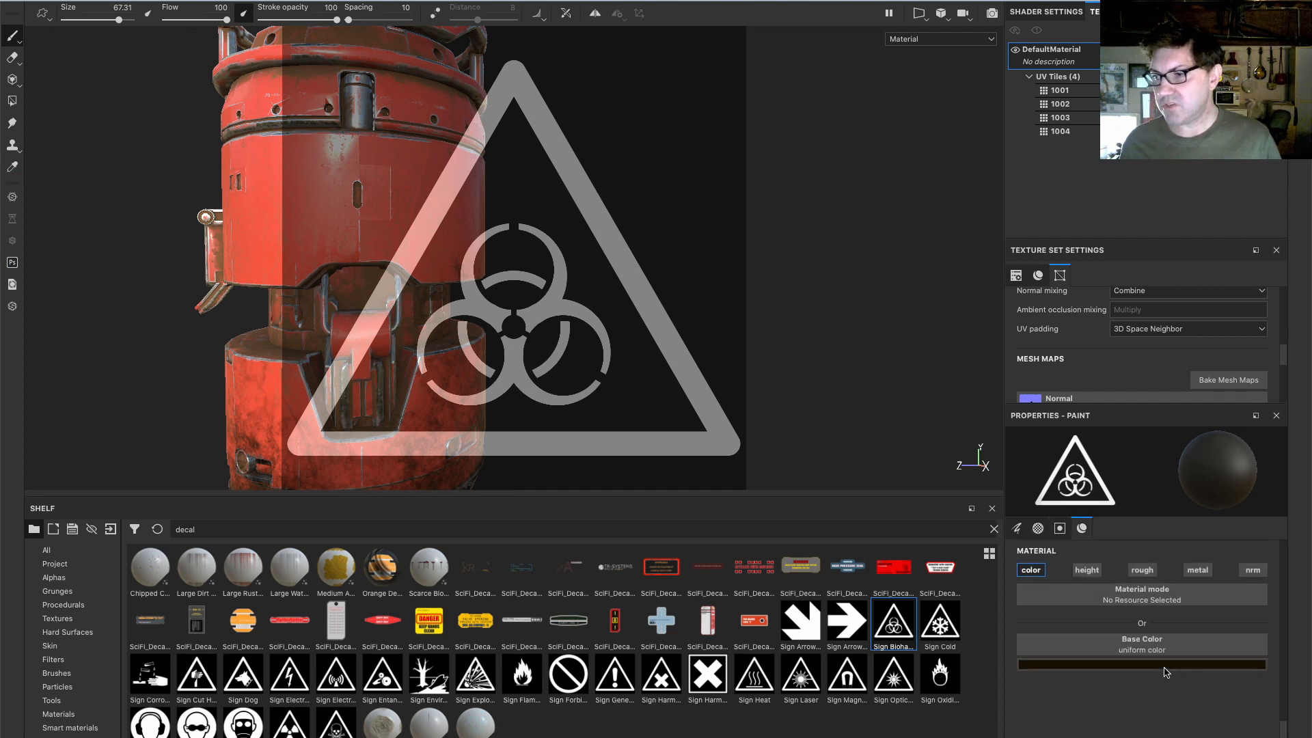
left_click(1166, 664)
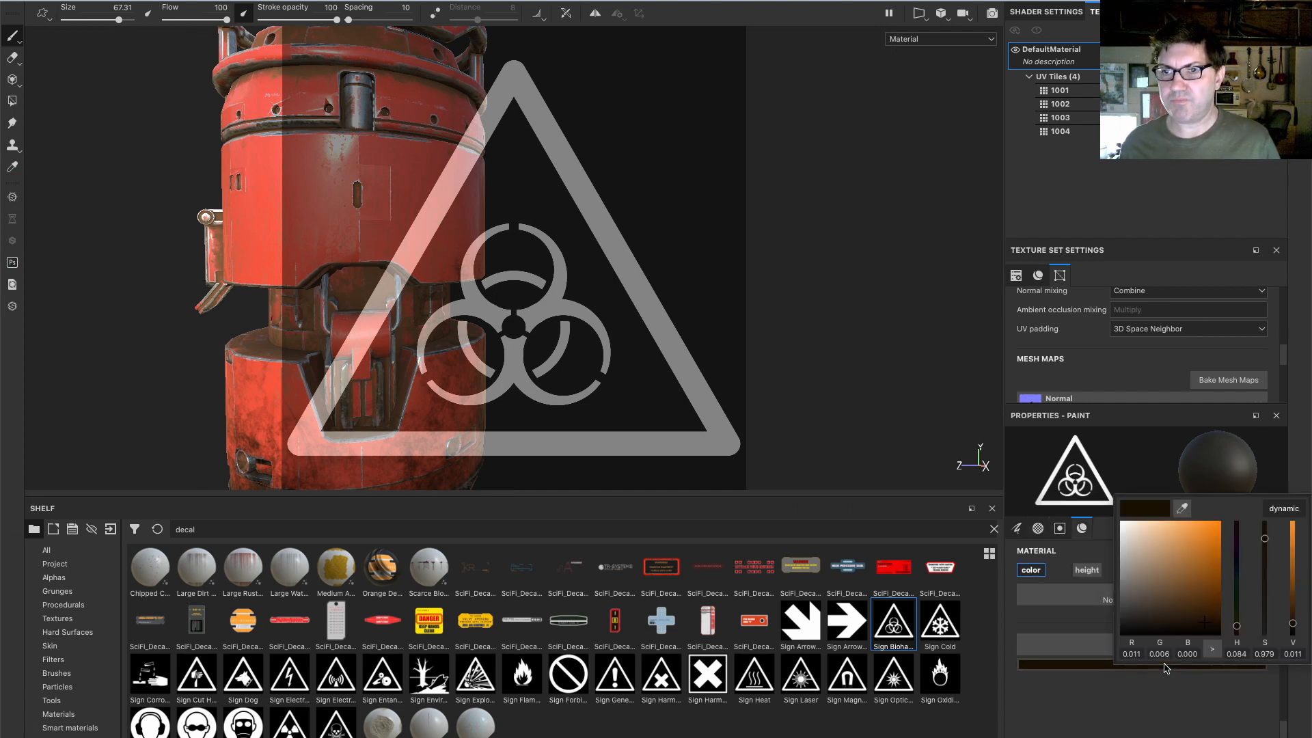
left_click_drag(1200, 549, 1219, 517)
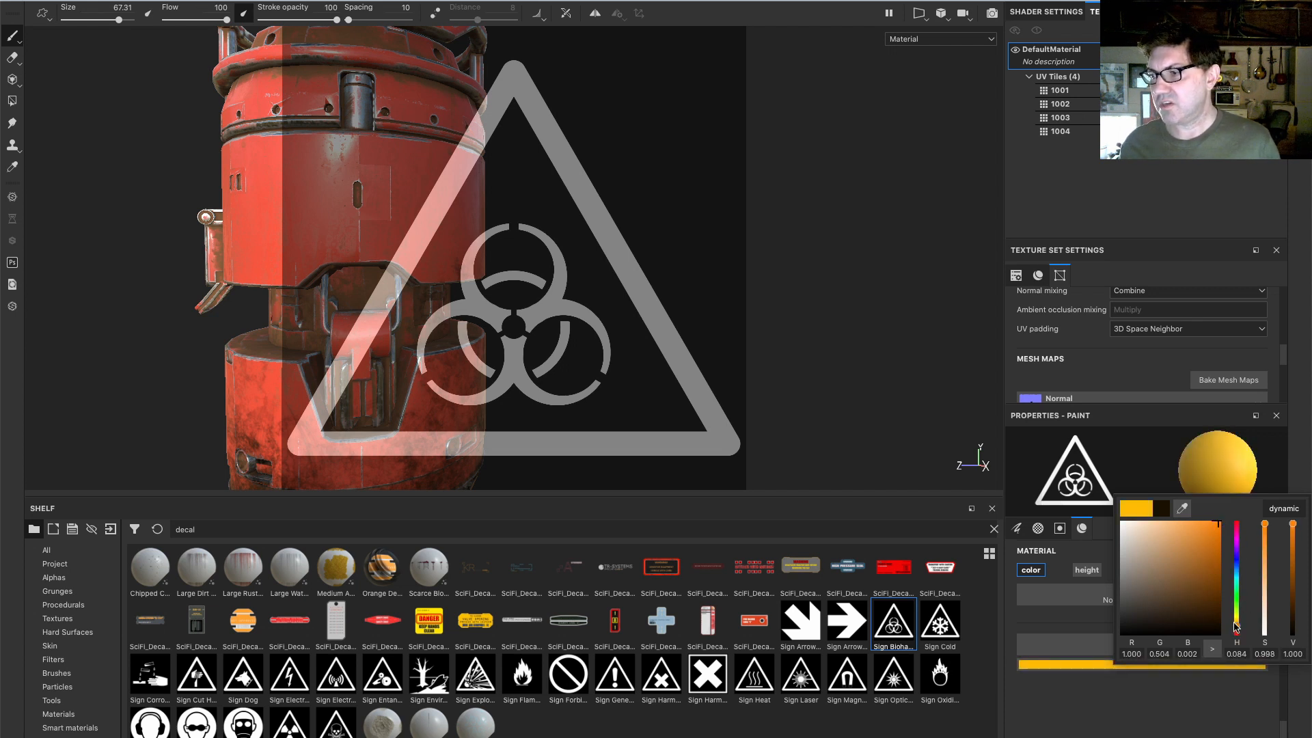
left_click_drag(1237, 626, 1236, 621)
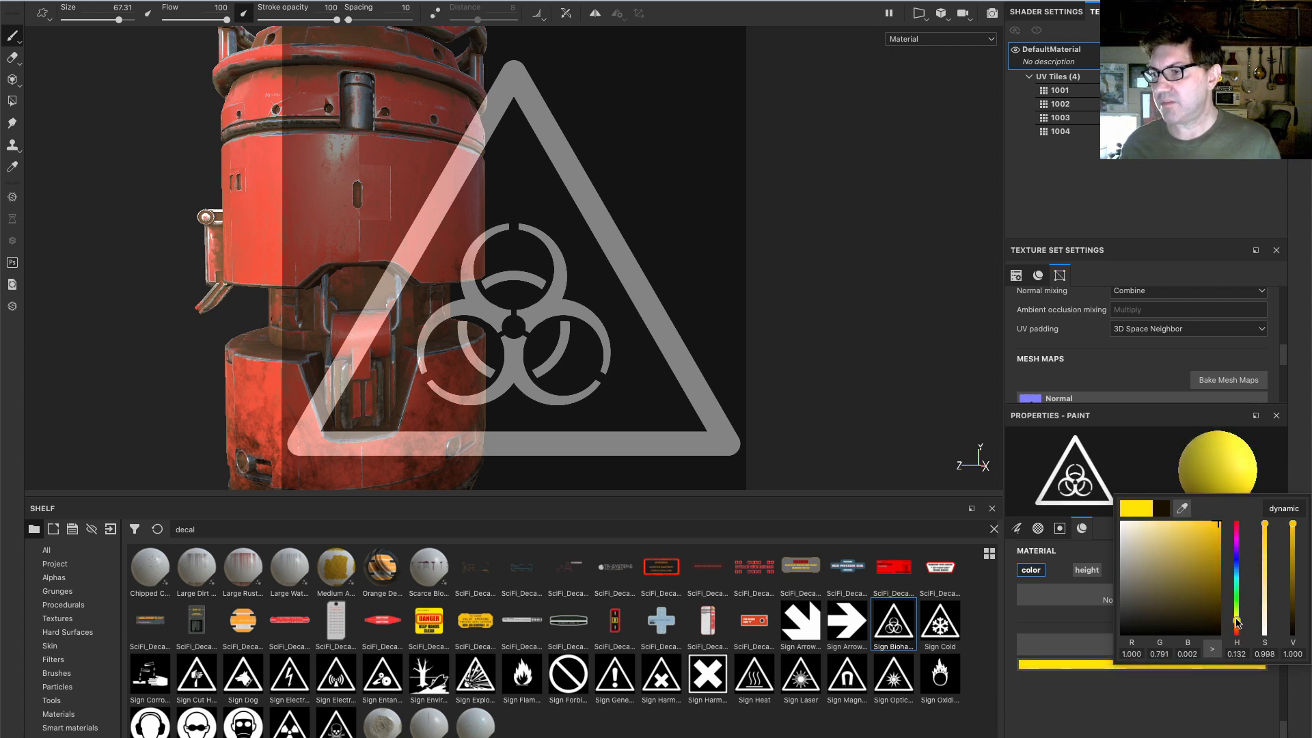
left_click(1071, 704)
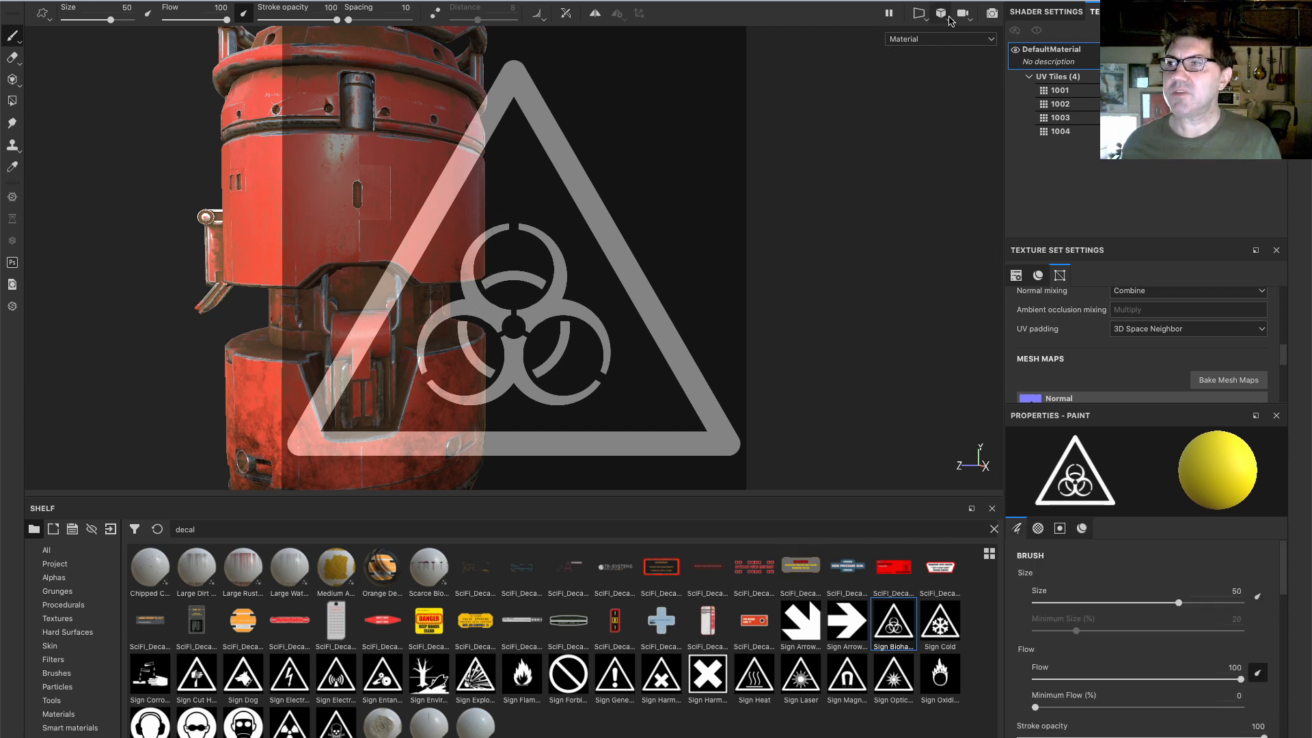
Switch the 3D viewport to orthographic view and line up the canister's front beneath the biohazard stencil
left_click(944, 16)
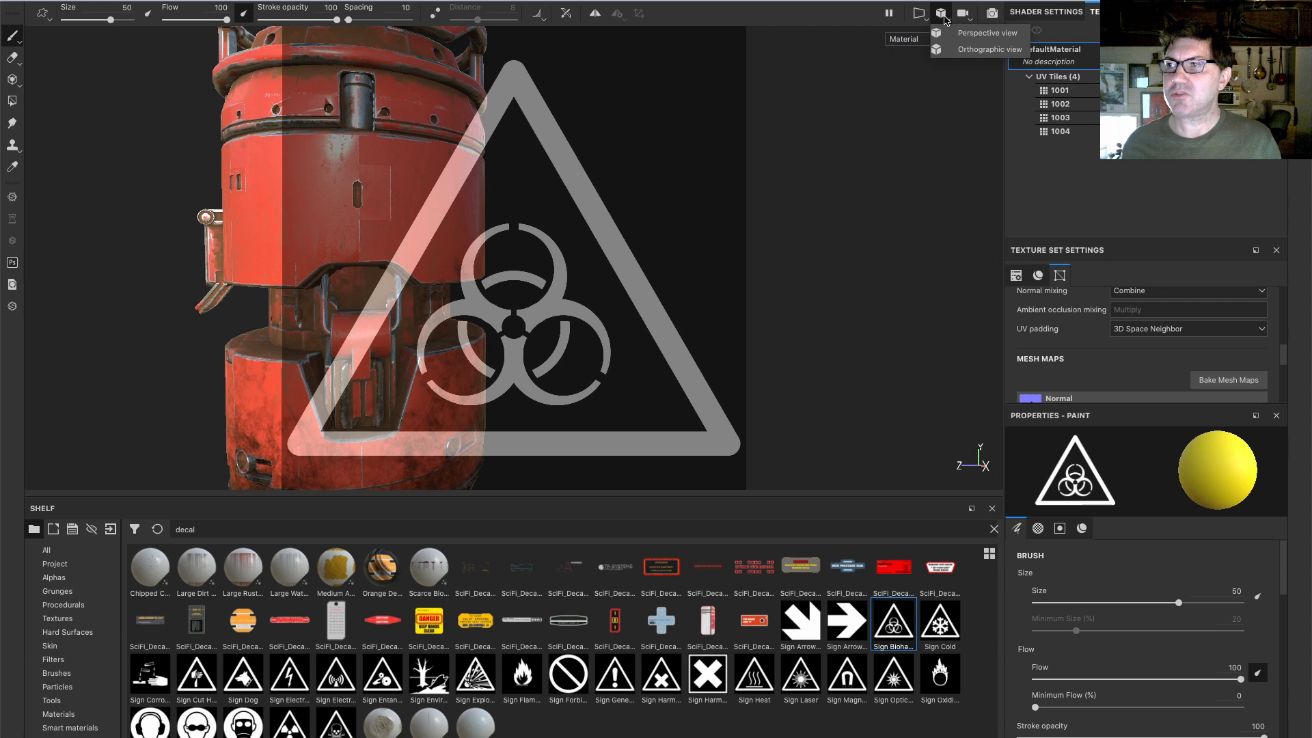
left_click(981, 51)
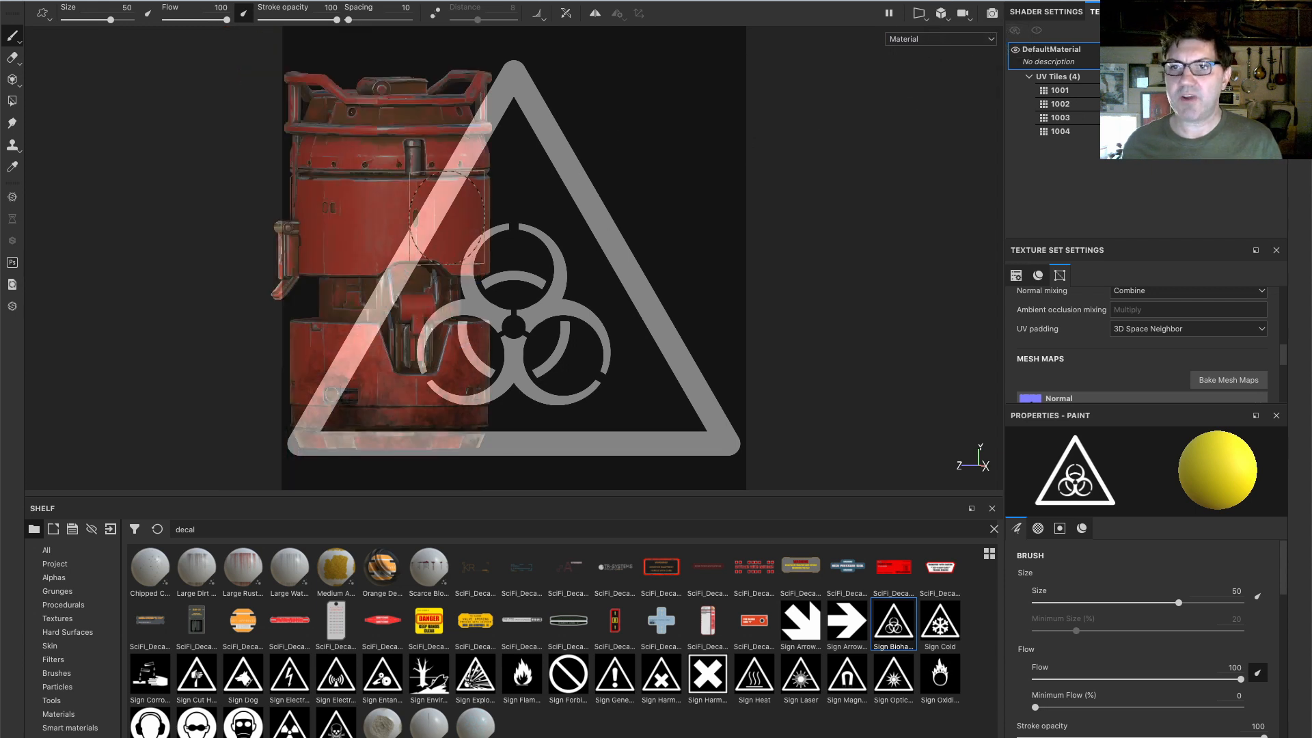
middle_click_drag(423, 232, 554, 256, "alt")
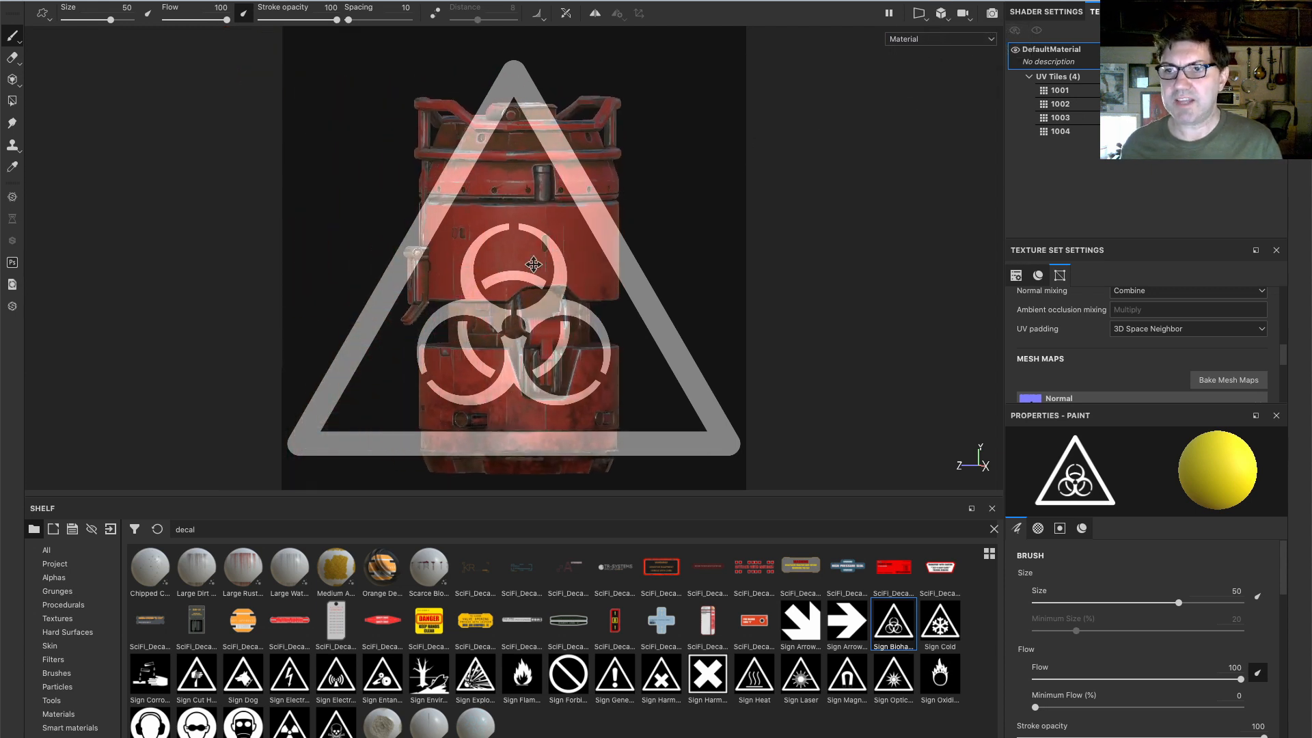
left_click_drag(526, 263, 476, 261, "alt")
middle_click_drag(534, 258, 508, 265, "alt")
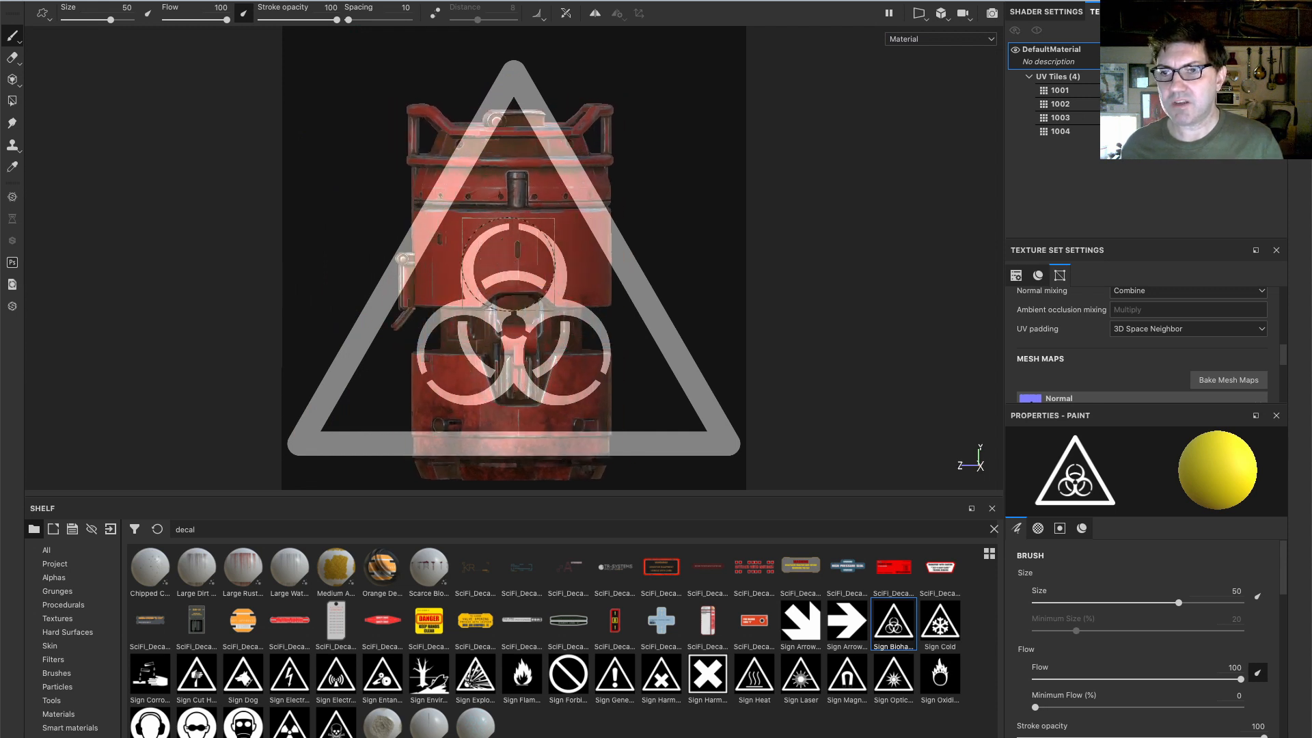
left_click_drag(509, 271, 492, 273, "alt")
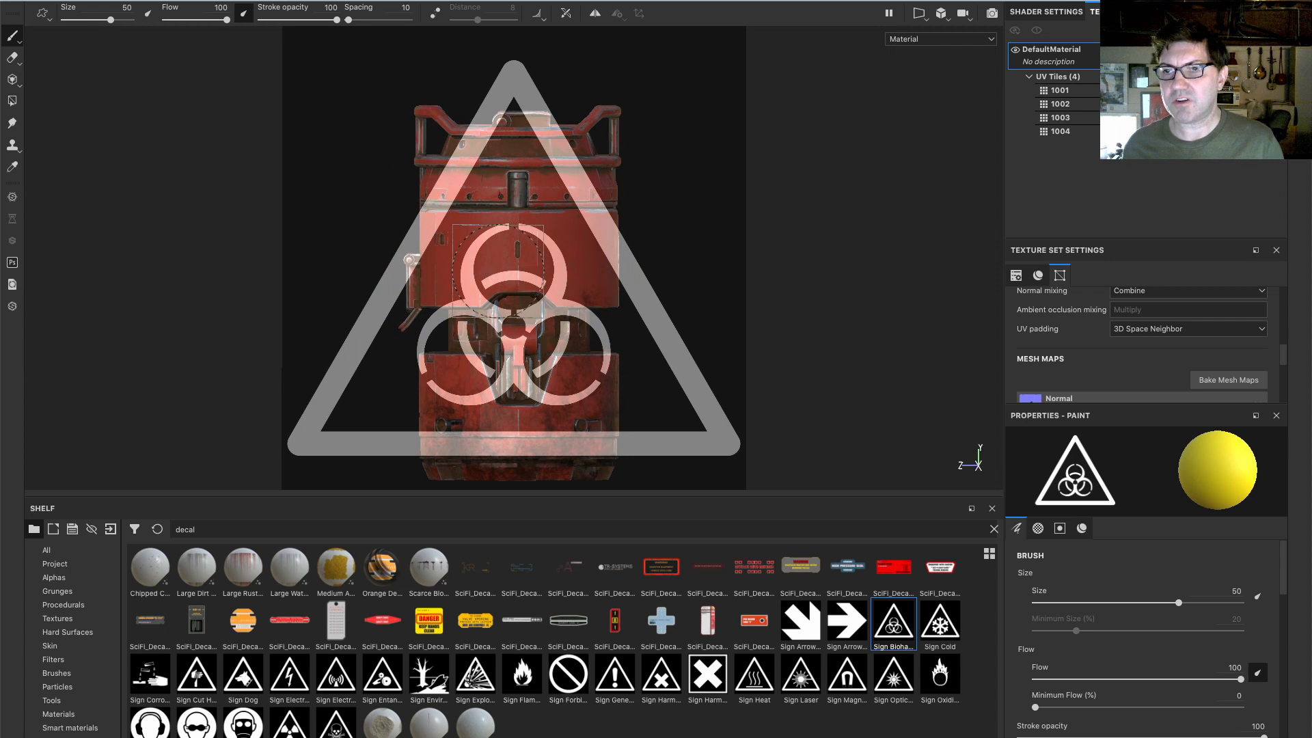
Enlarge the brush to size 100 and stamp the biohazard stencil in yellow onto the front of the canister's upper body
right_click_drag(496, 272, 528, 276, "alt")
mouse_move(527, 276)
middle_mouse_down("alt")
mouse_move(473, 336)
mouse_move(498, 322)
mouse_move(508, 334)
middle_mouse_up("alt")
scroll(494, 334, "down", 4)
scroll(502, 325, "down", 1)
right_click_drag(507, 287, 575, 286, "ctrl")
left_click(506, 287)
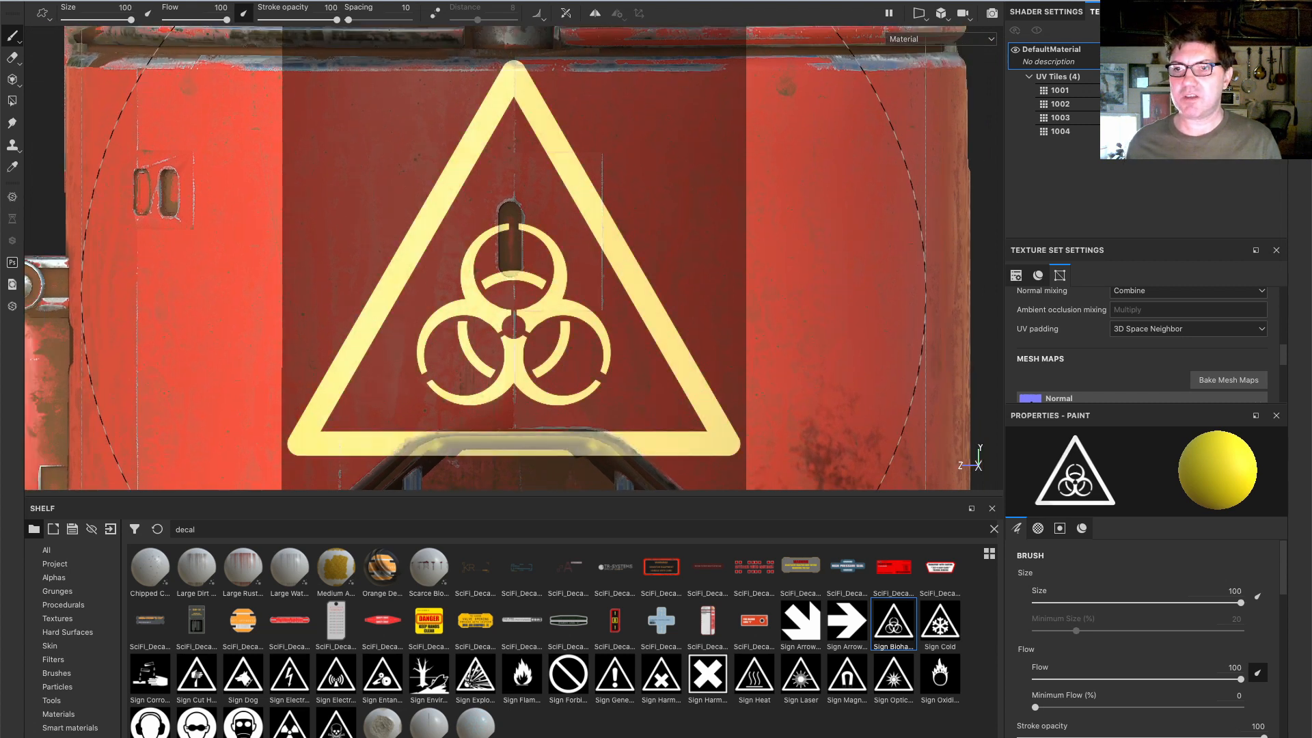
Stamp the same yellow biohazard stencil onto the opposite side of the canister's upper body, above the latch
scroll(506, 286, "down", 4)
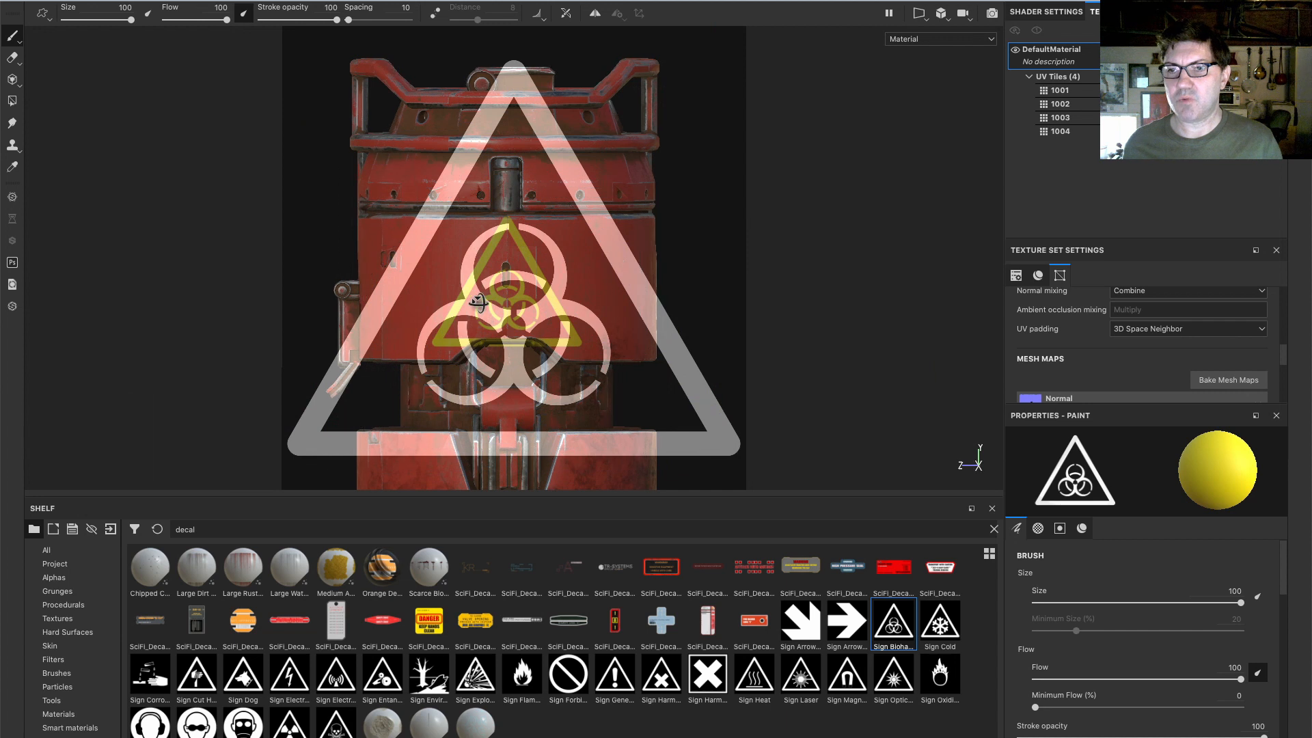
mouse_move(557, 268)
left_mouse_down("alt")
mouse_move(763, 304)
mouse_move(755, 312)
left_mouse_up("alt")
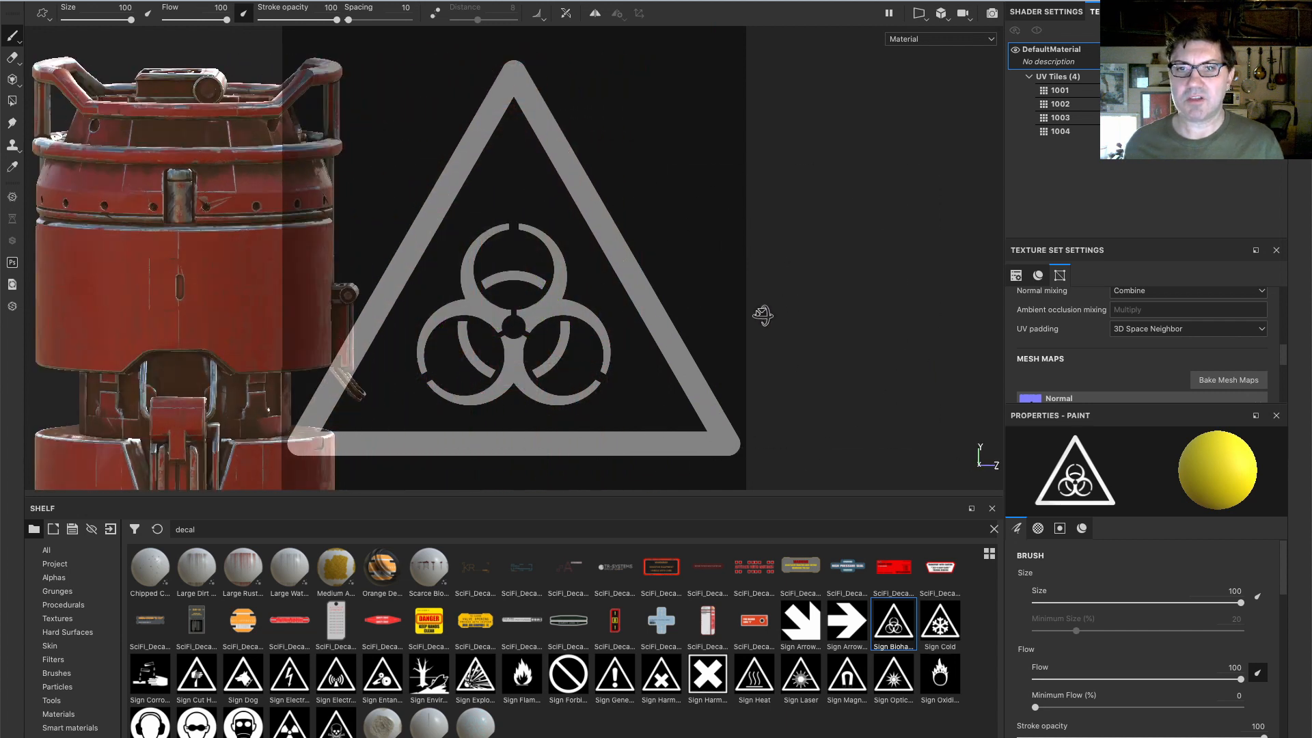
left_click_drag(261, 282, 291, 258, "ctrl+alt")
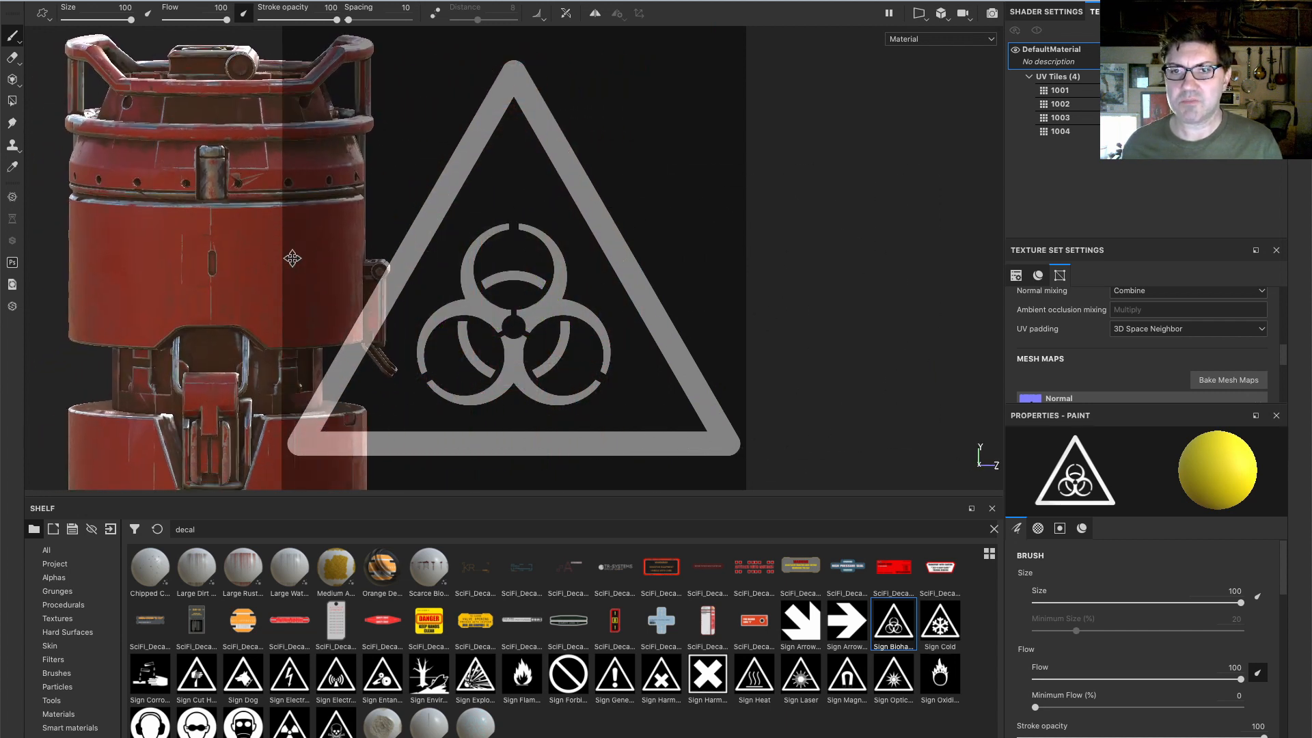
mouse_move(242, 293)
left_mouse_down("ctrl+alt")
mouse_move(314, 258)
mouse_move(504, 321)
mouse_move(473, 283)
mouse_move(477, 307)
mouse_move(537, 300)
left_mouse_up("ctrl+alt")
scroll(537, 301, "up", 5)
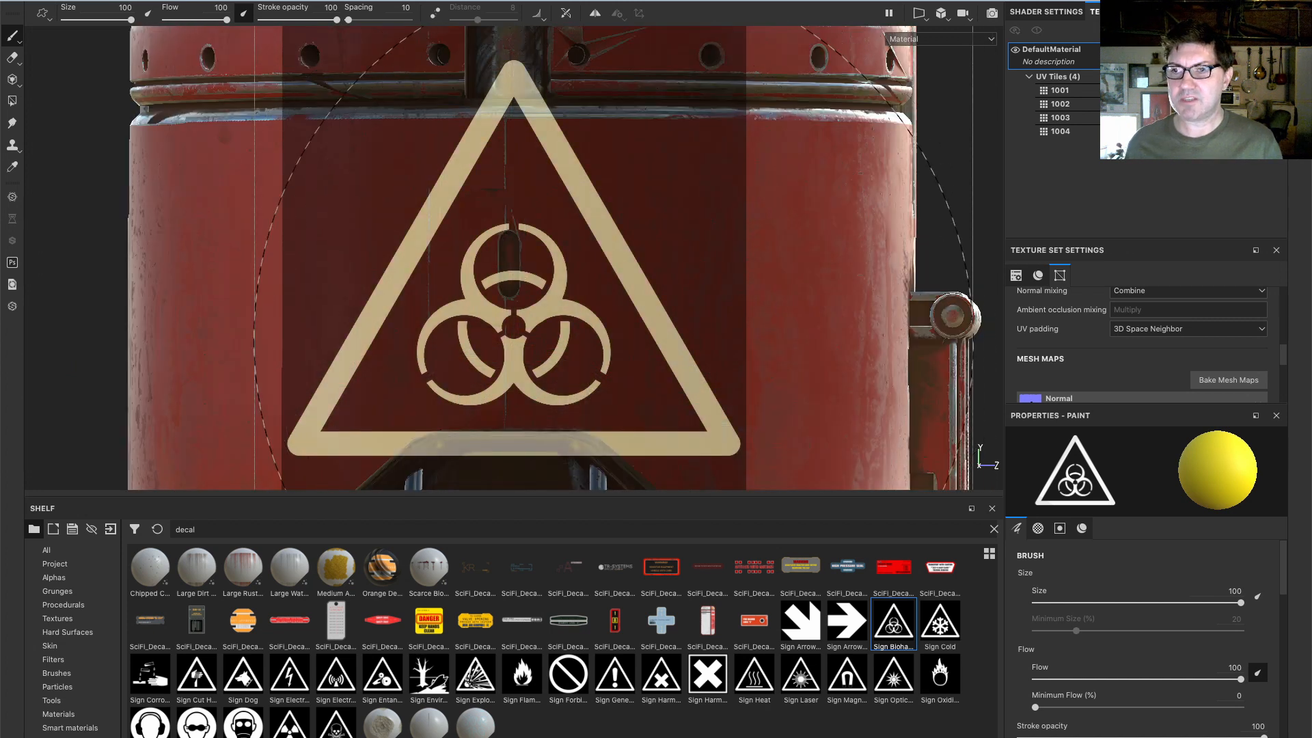
Examine the painted biohazard warnings on both sides of the canister
scroll(551, 370, "down", 4)
scroll(551, 369, "down", 3)
left_click_drag(550, 370, 677, 353, "alt")
middle_click_drag(678, 353, 482, 263, "alt")
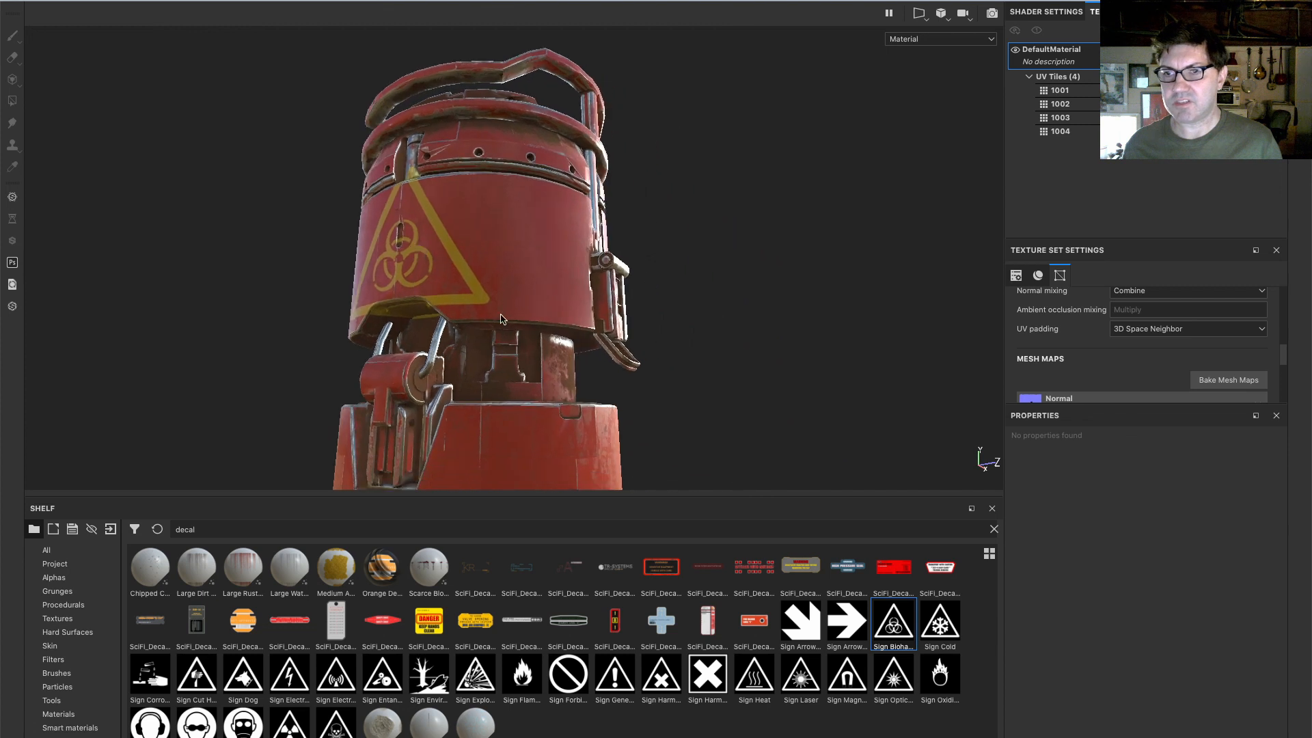
scroll(500, 319, "down", 3)
left_click_drag(529, 326, 8, 348, "alt")
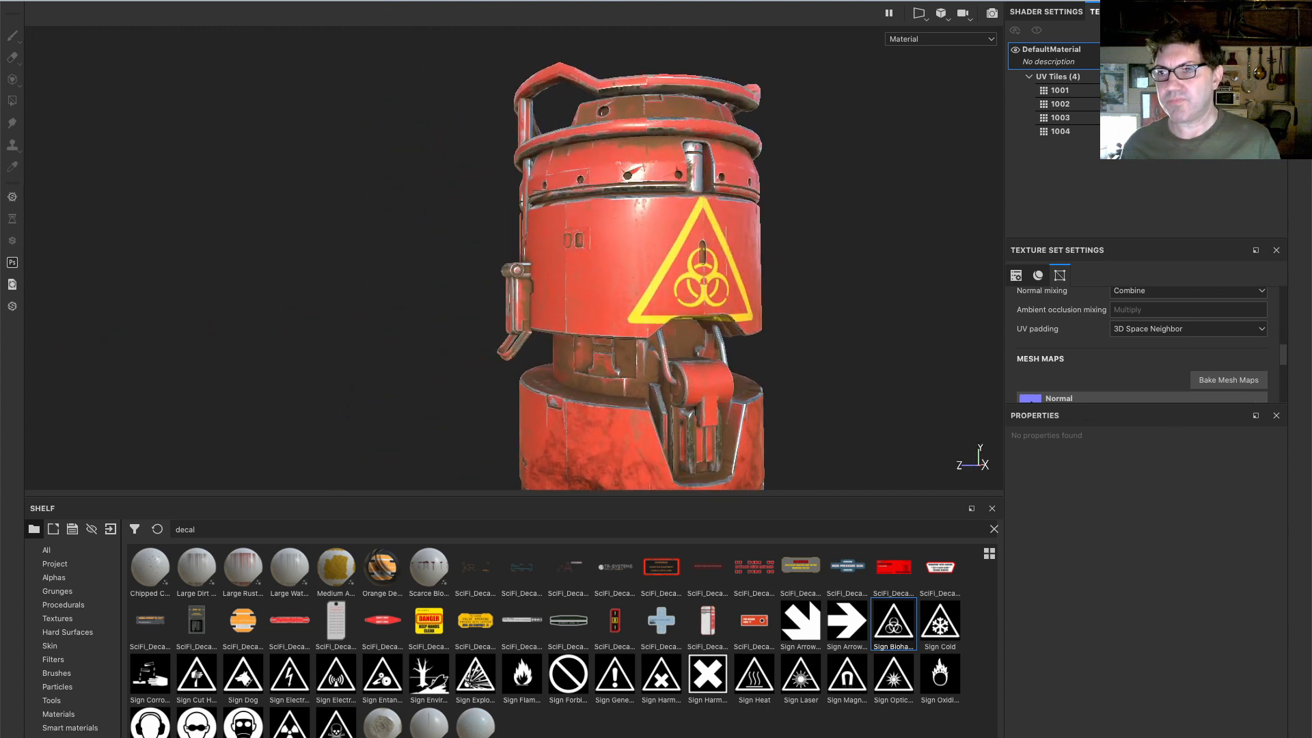
left_click_drag(730, 326, 416, 300, "alt")
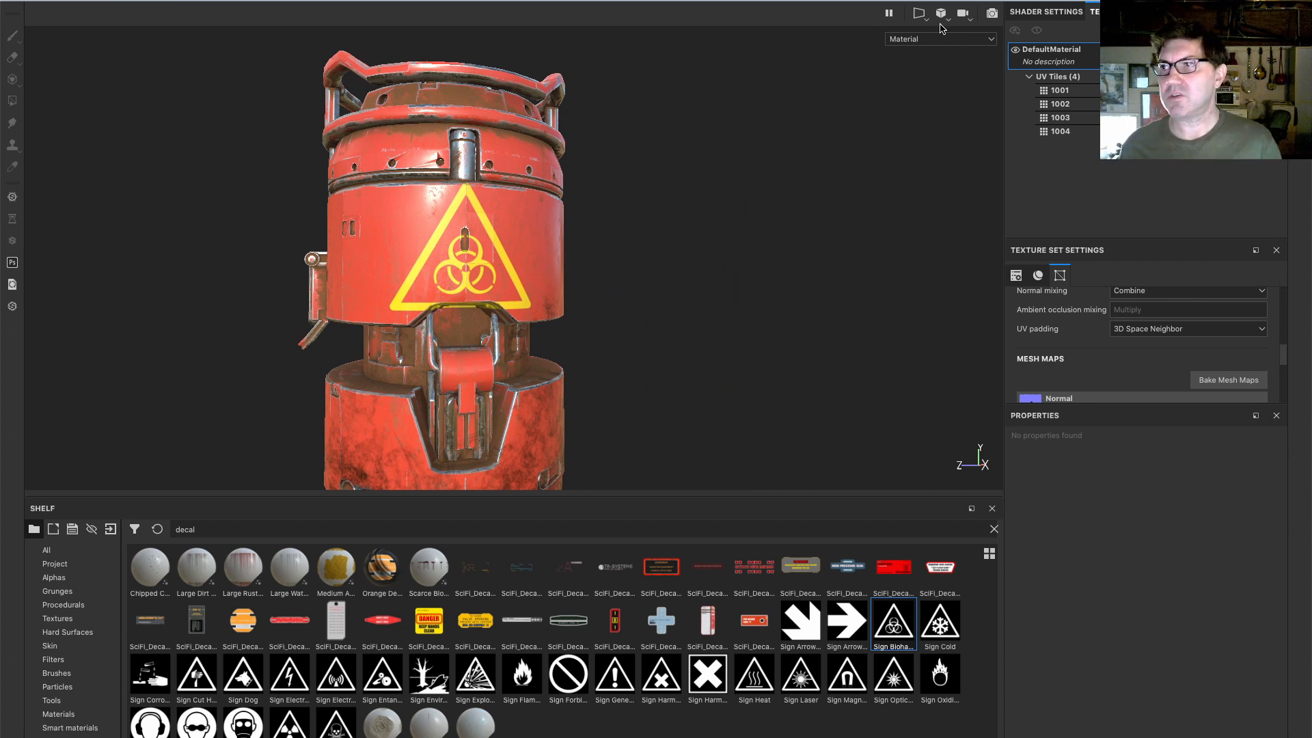
Show the 3D and 2D views side by side and examine how the warning paint is distributed over the UV tiles
left_click(919, 14)
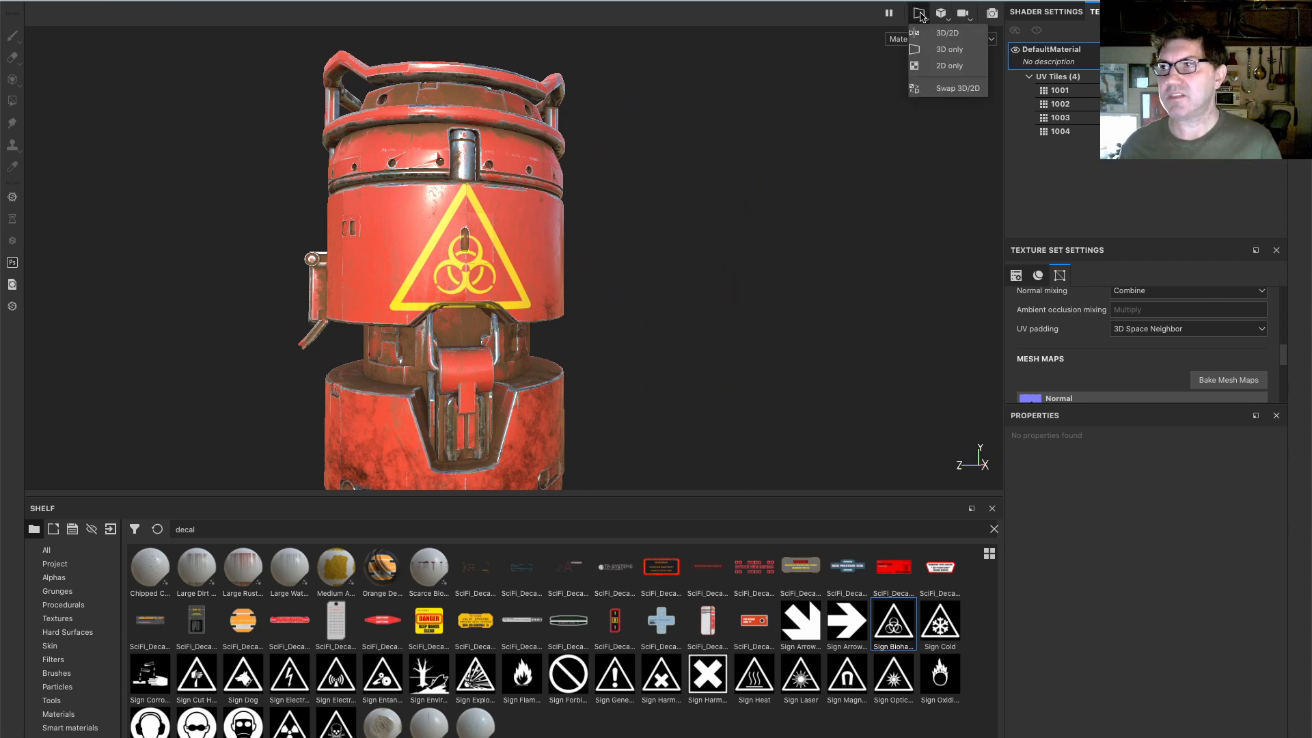
left_click(947, 33)
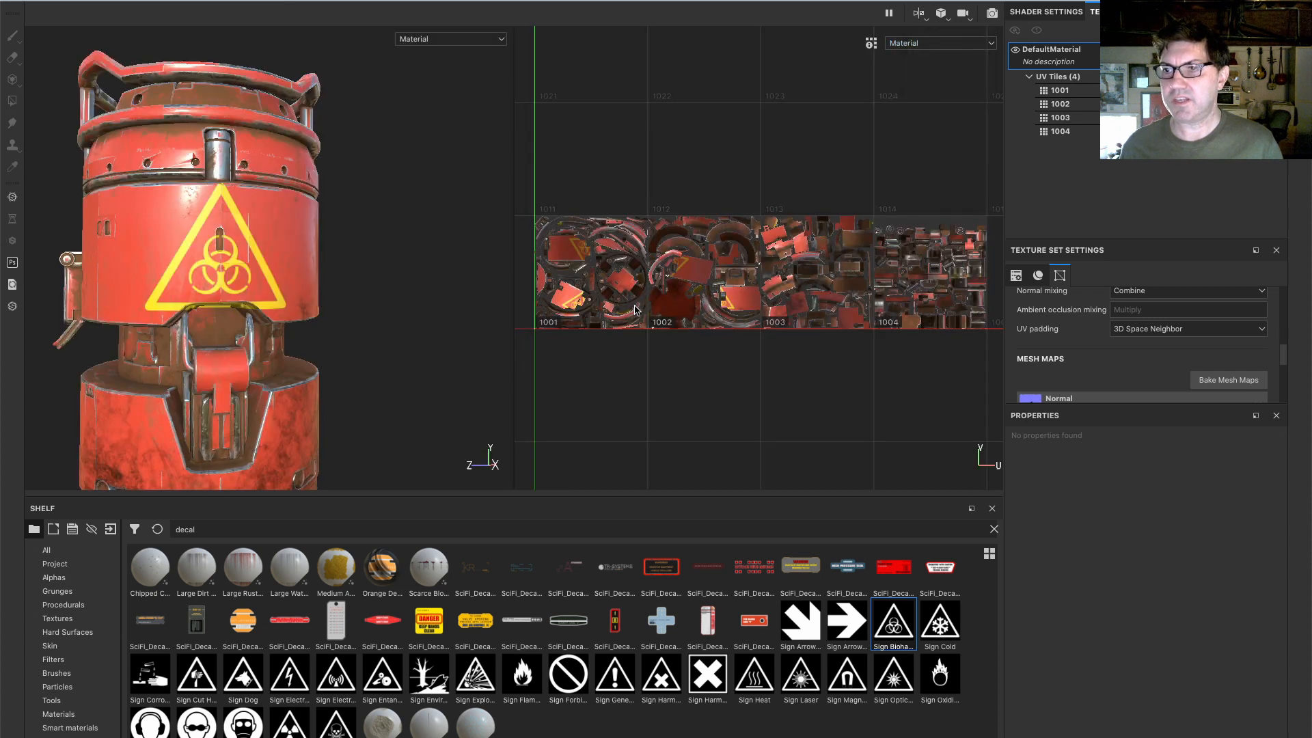
right_click_drag(600, 254, 672, 265, "alt")
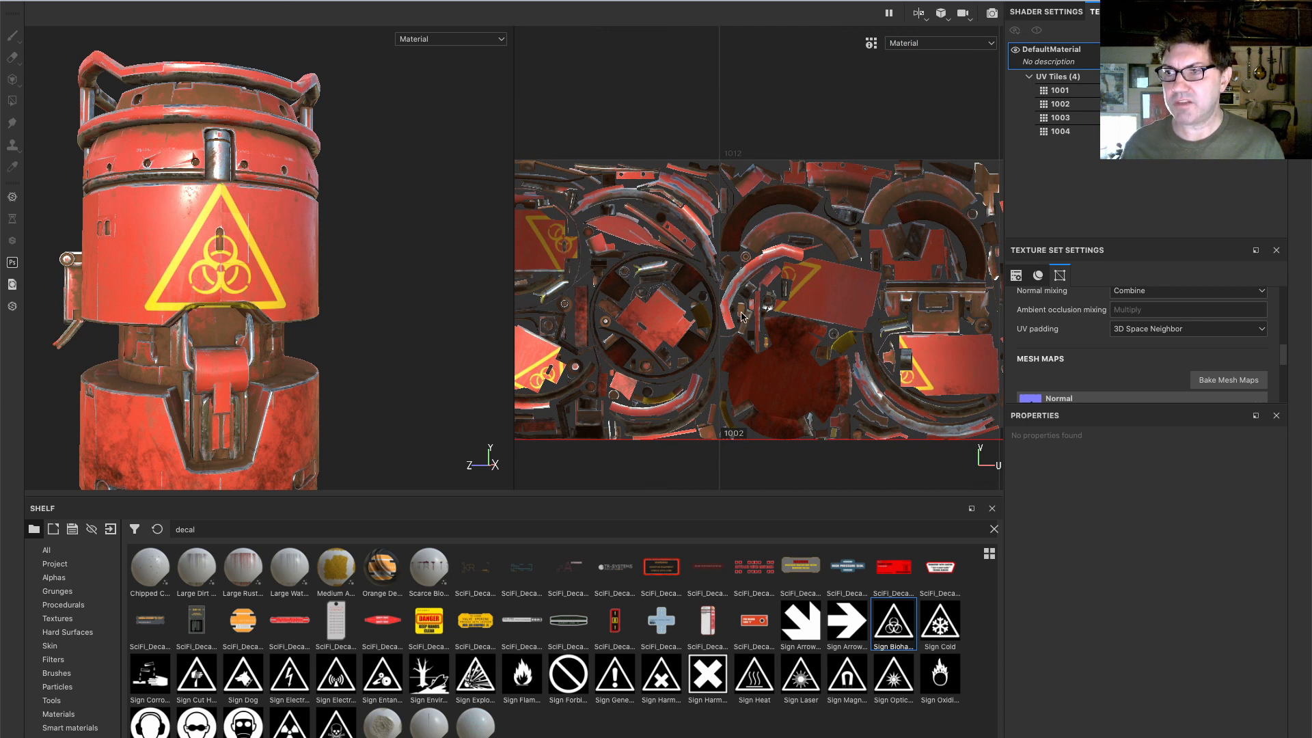
middle_click_drag(856, 342, 536, 346, "alt")
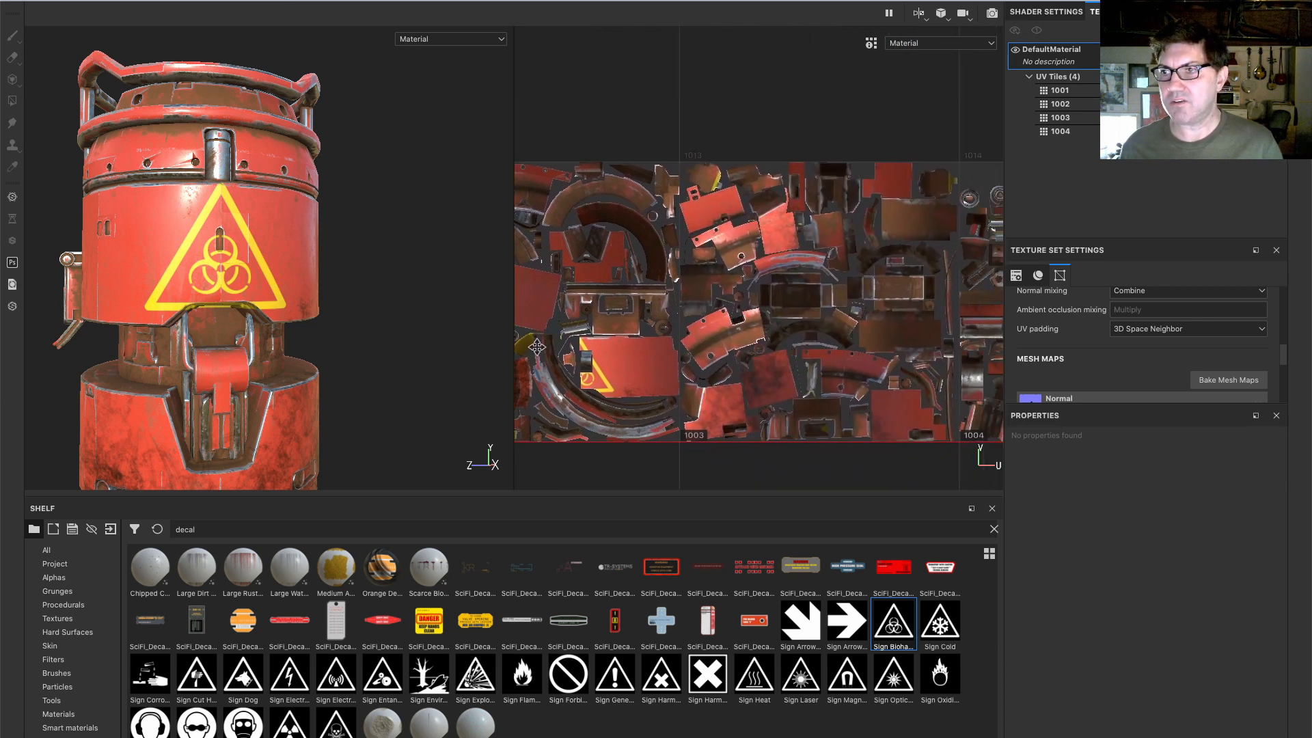
middle_click_drag(725, 281, 643, 311, "alt")
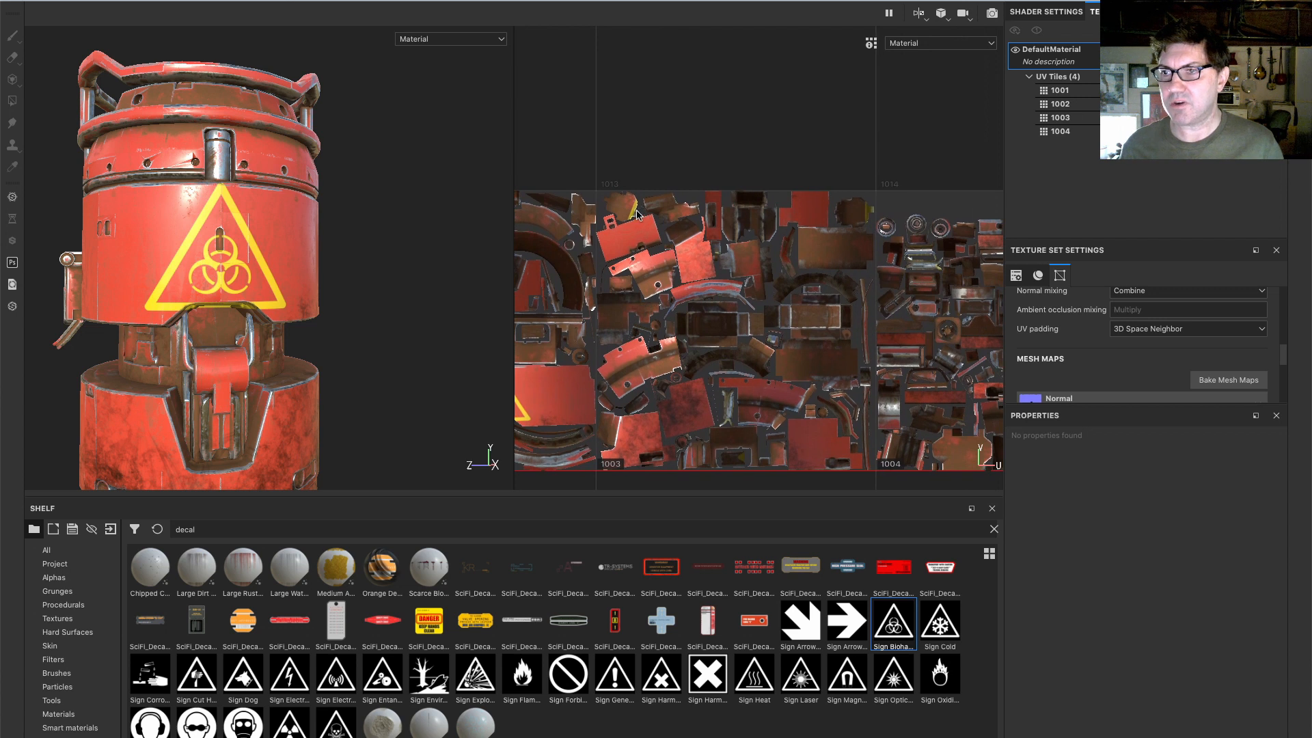
middle_click_drag(739, 344, 876, 340, "alt")
scroll(876, 340, "up", 2)
scroll(875, 340, "down", 3)
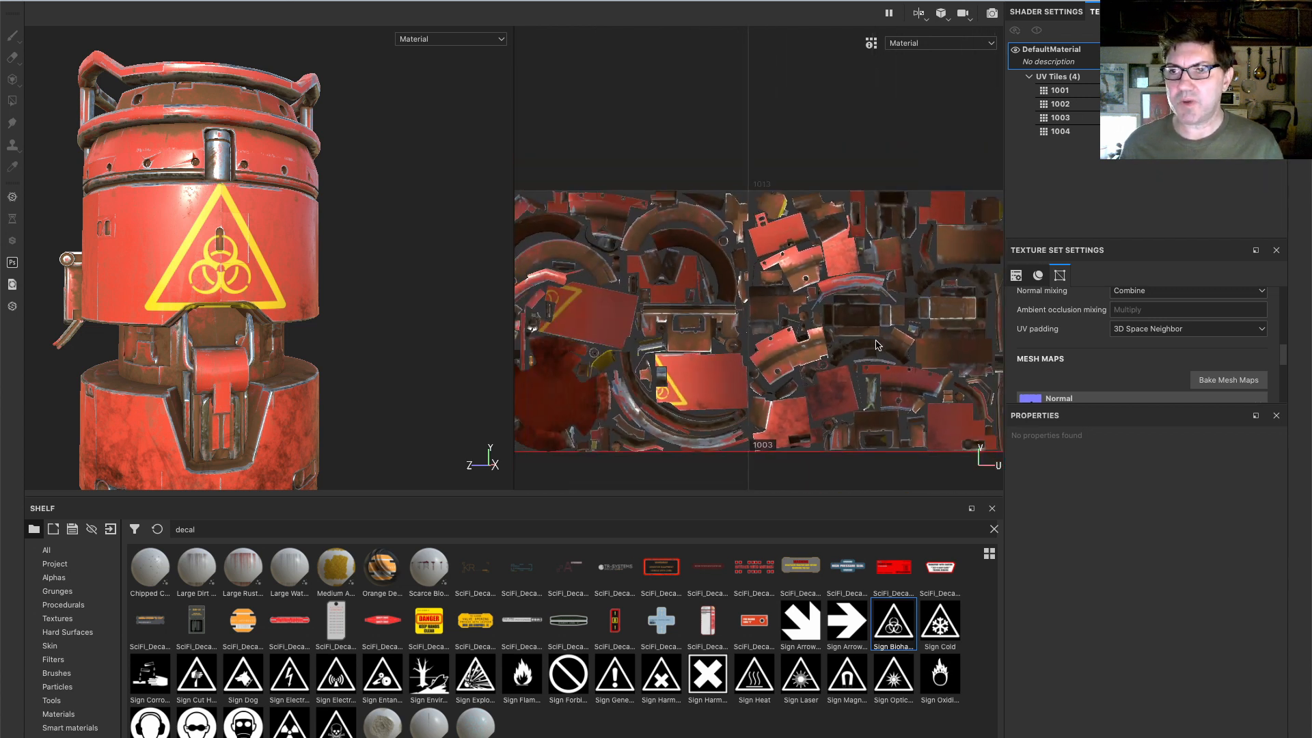
scroll(876, 344, "down", 5)
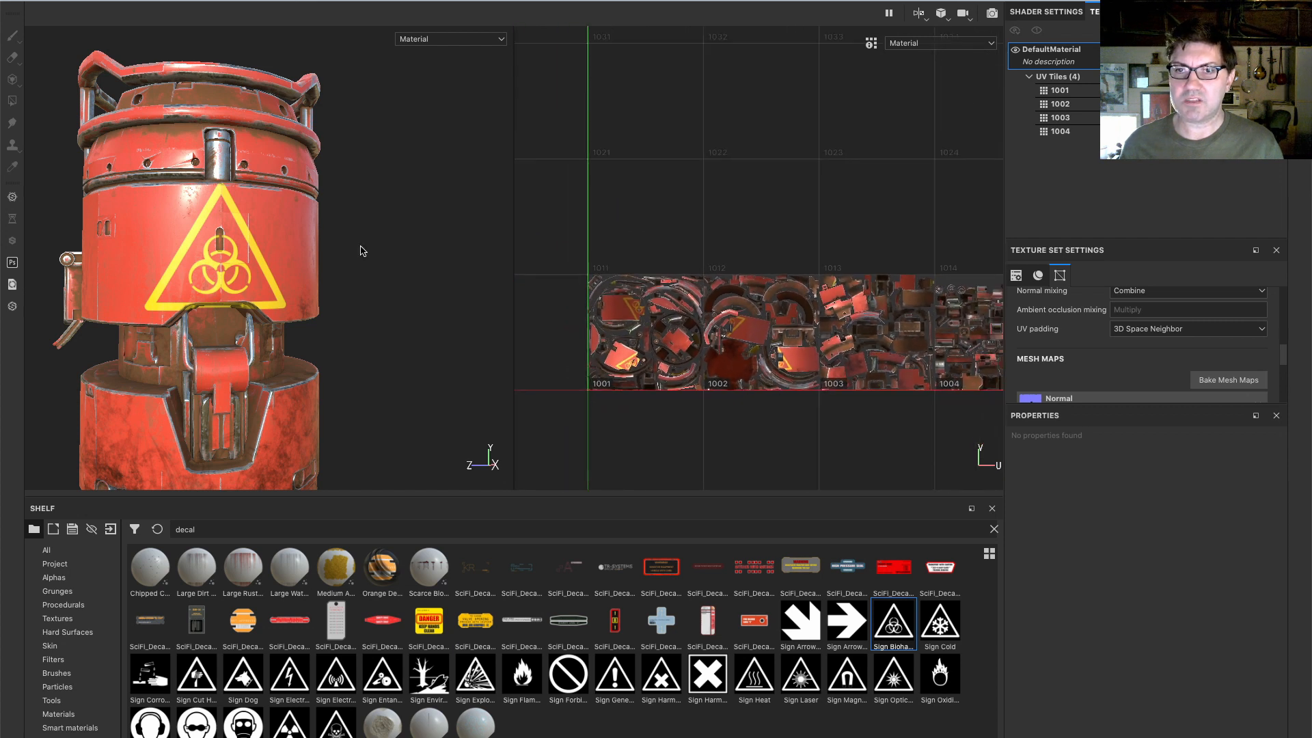
middle_click_drag(362, 251, 396, 242, "alt")
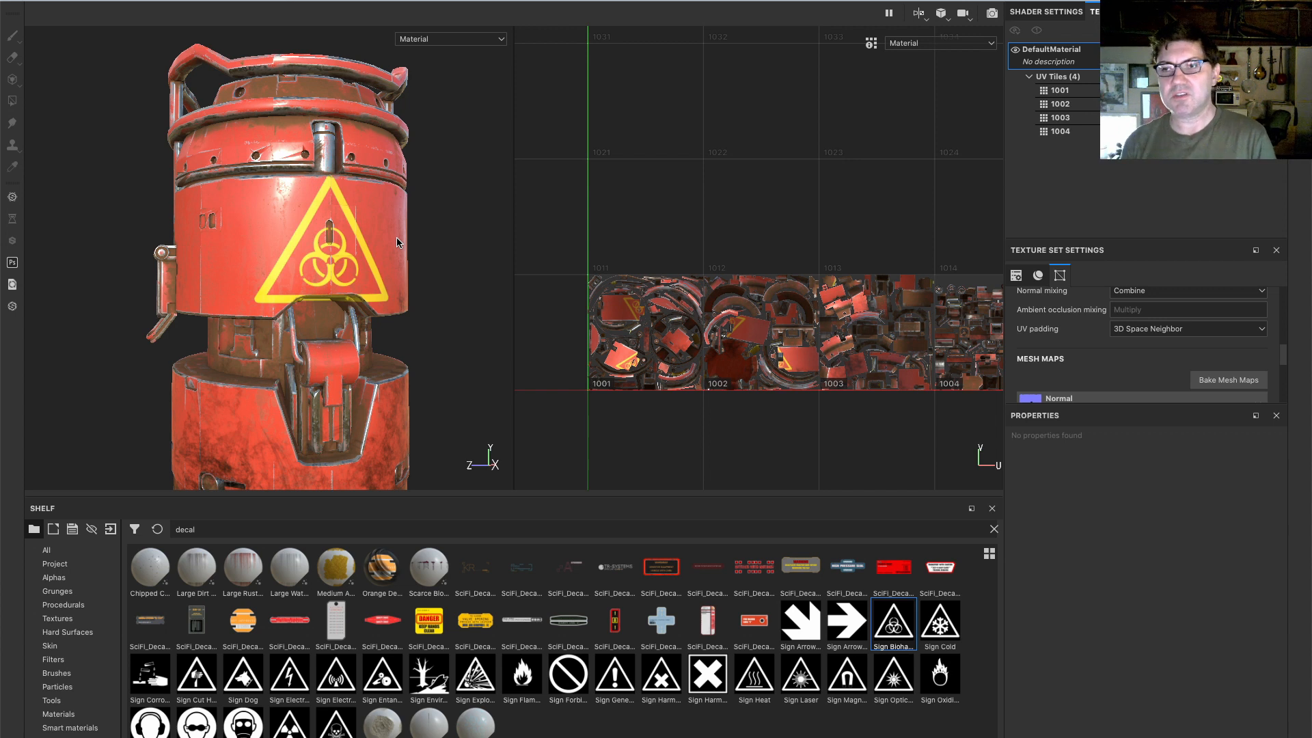
right_click_drag(735, 351, 733, 352, "alt")
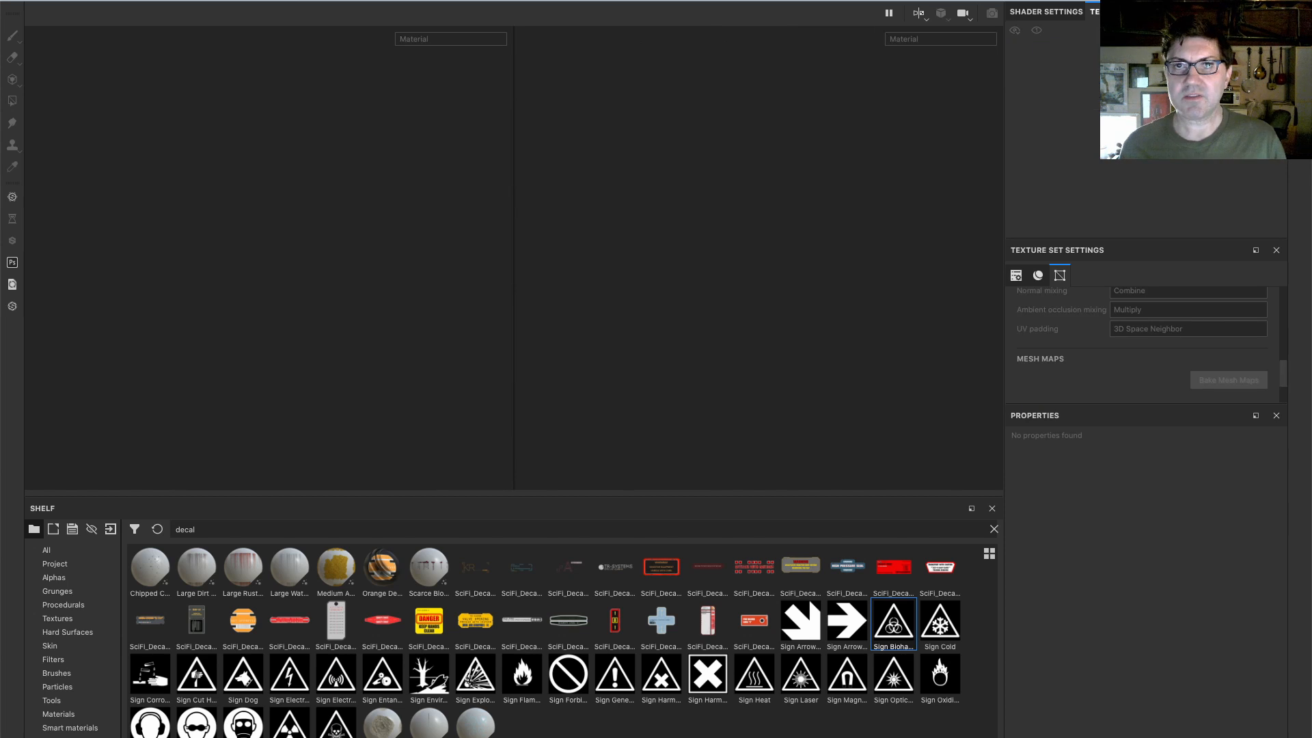
Start a new project and select INTERCEPTOR_U.fbx from the Desktop as its mesh file
left_click(142, 1)
left_click(175, 0)
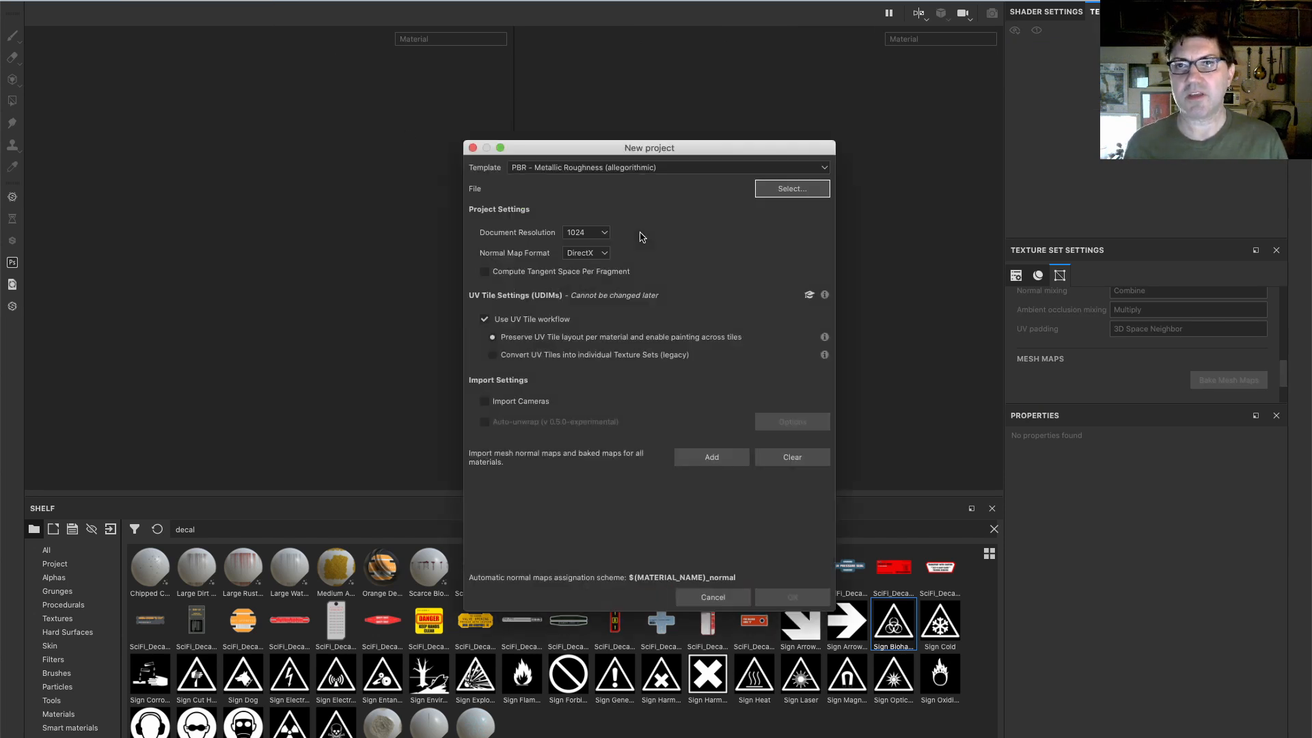
left_click(792, 189)
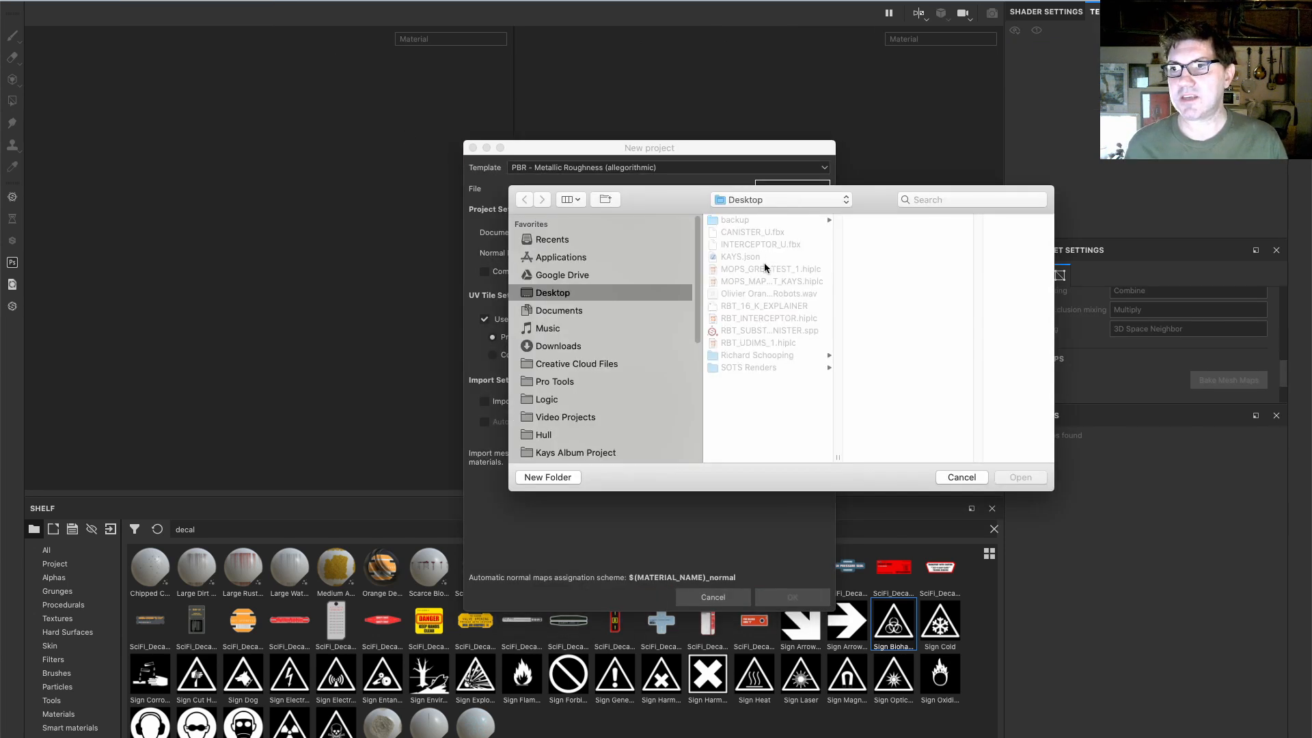
left_click(764, 245)
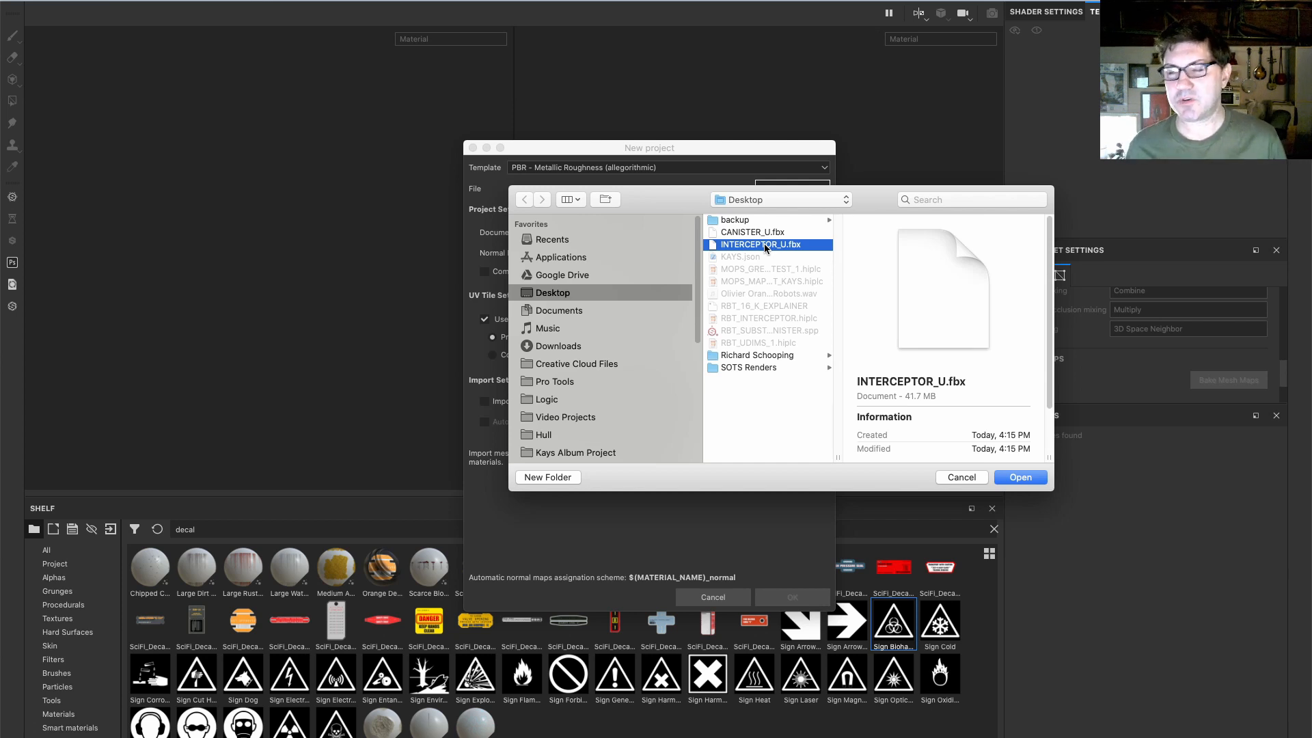
left_click(1032, 480)
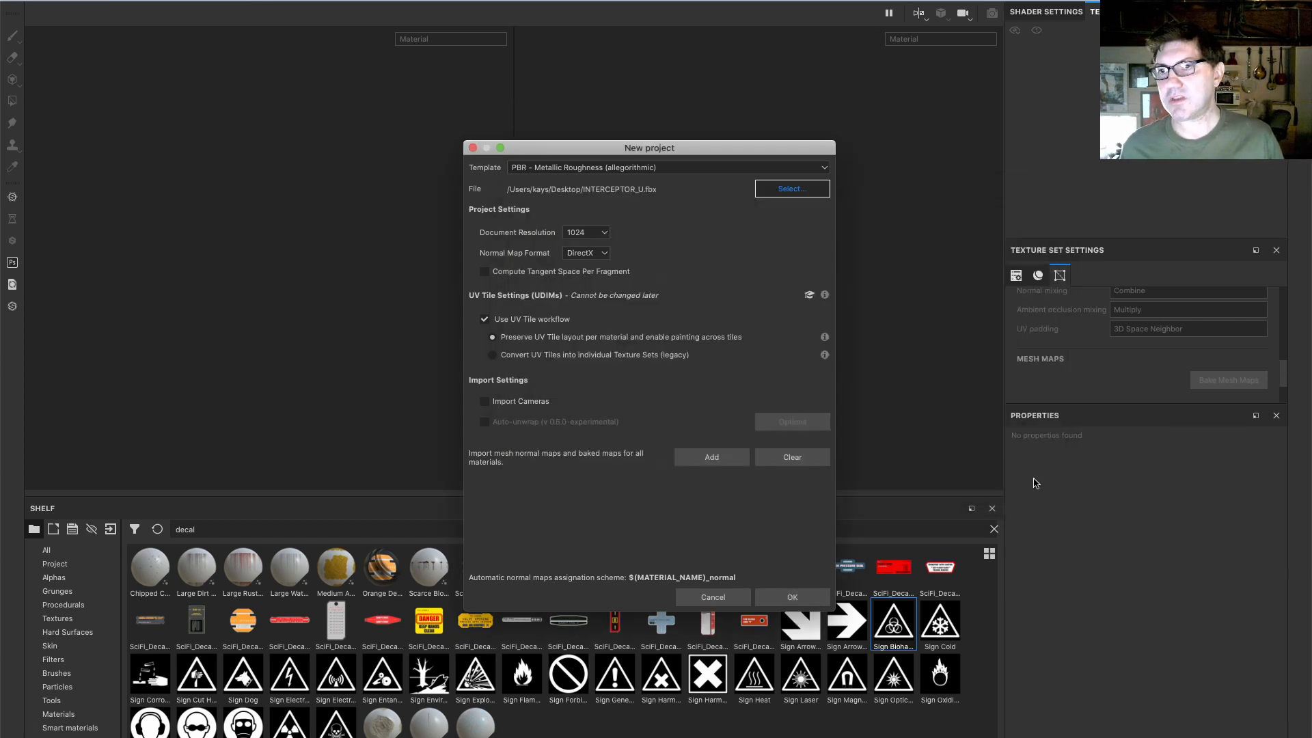
Set the new project's document resolution to 2048 and create the project
left_click_drag(582, 155, 491, 101)
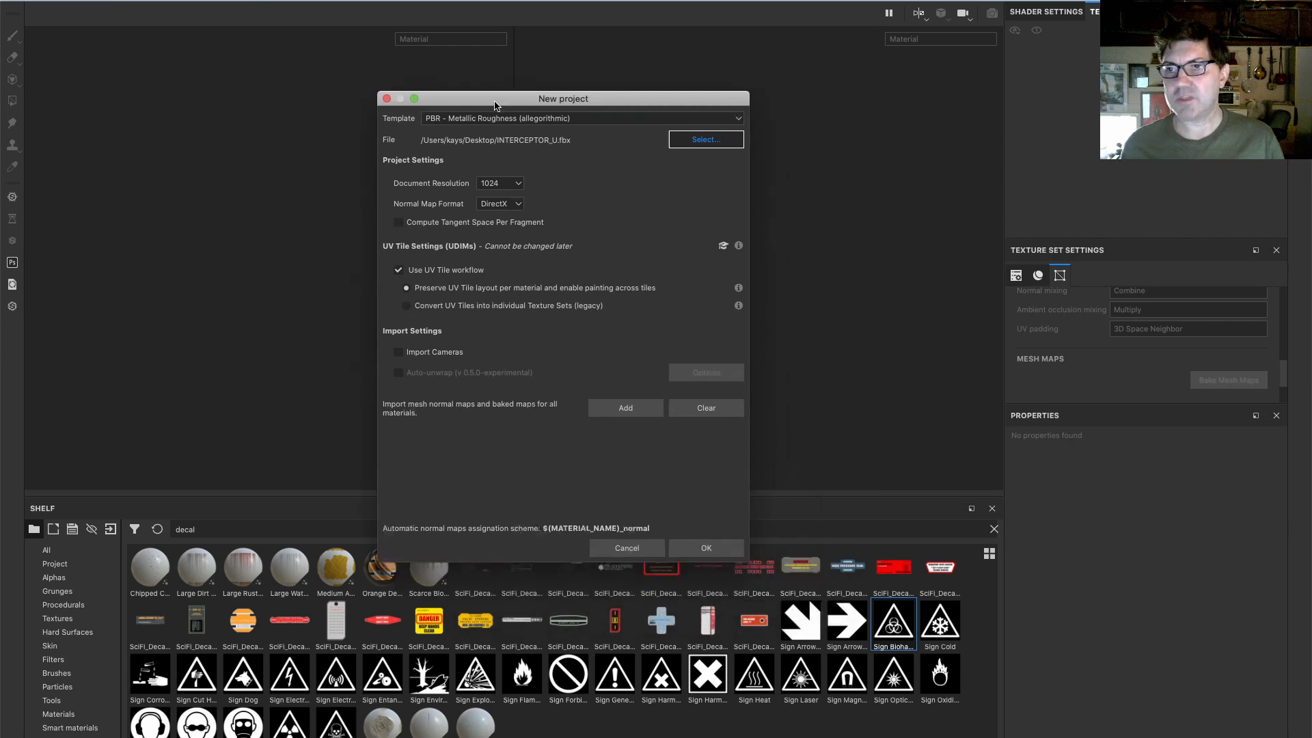
left_click(495, 178)
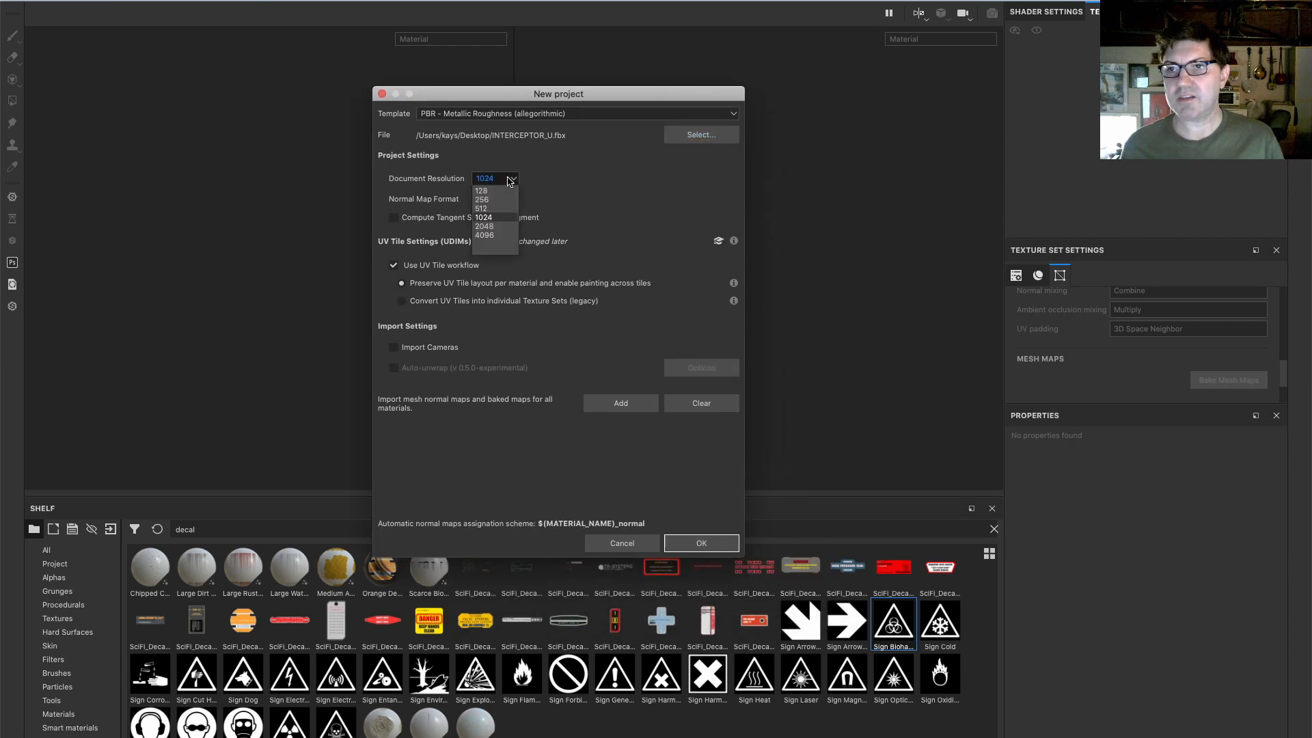
left_click(511, 227)
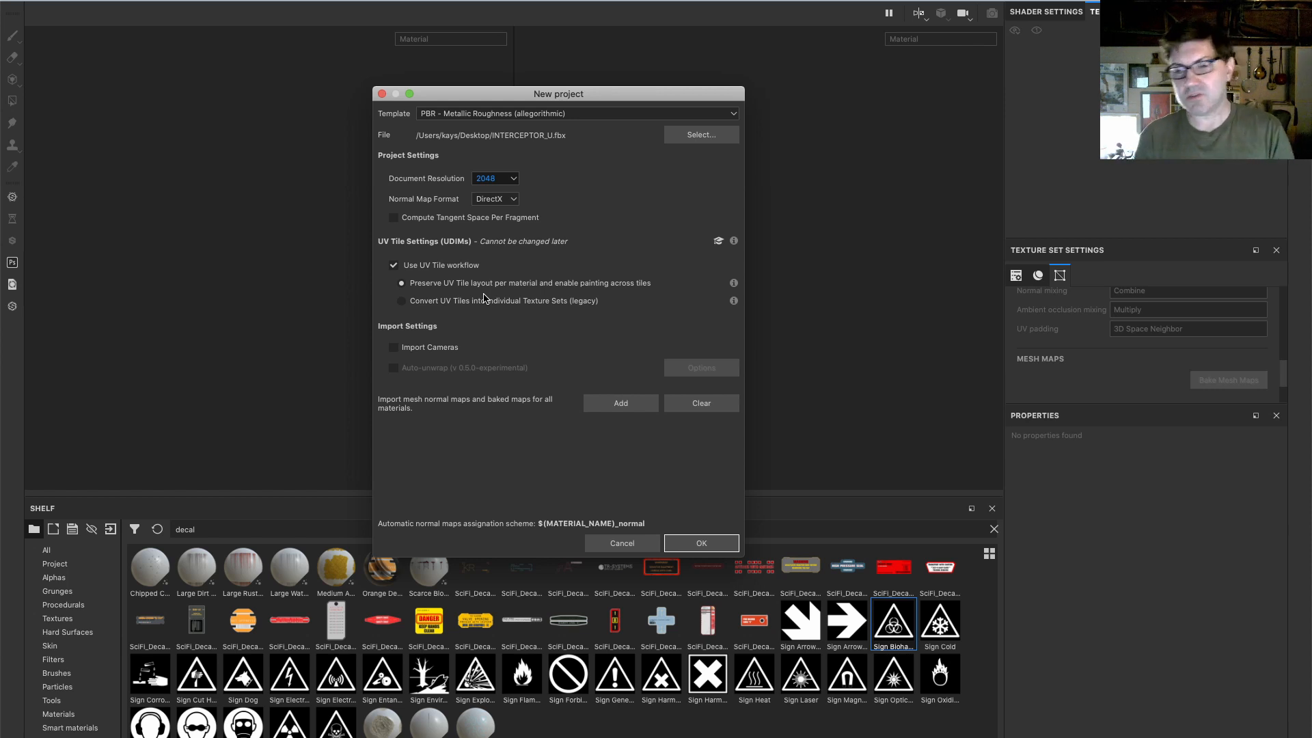
left_click(713, 543)
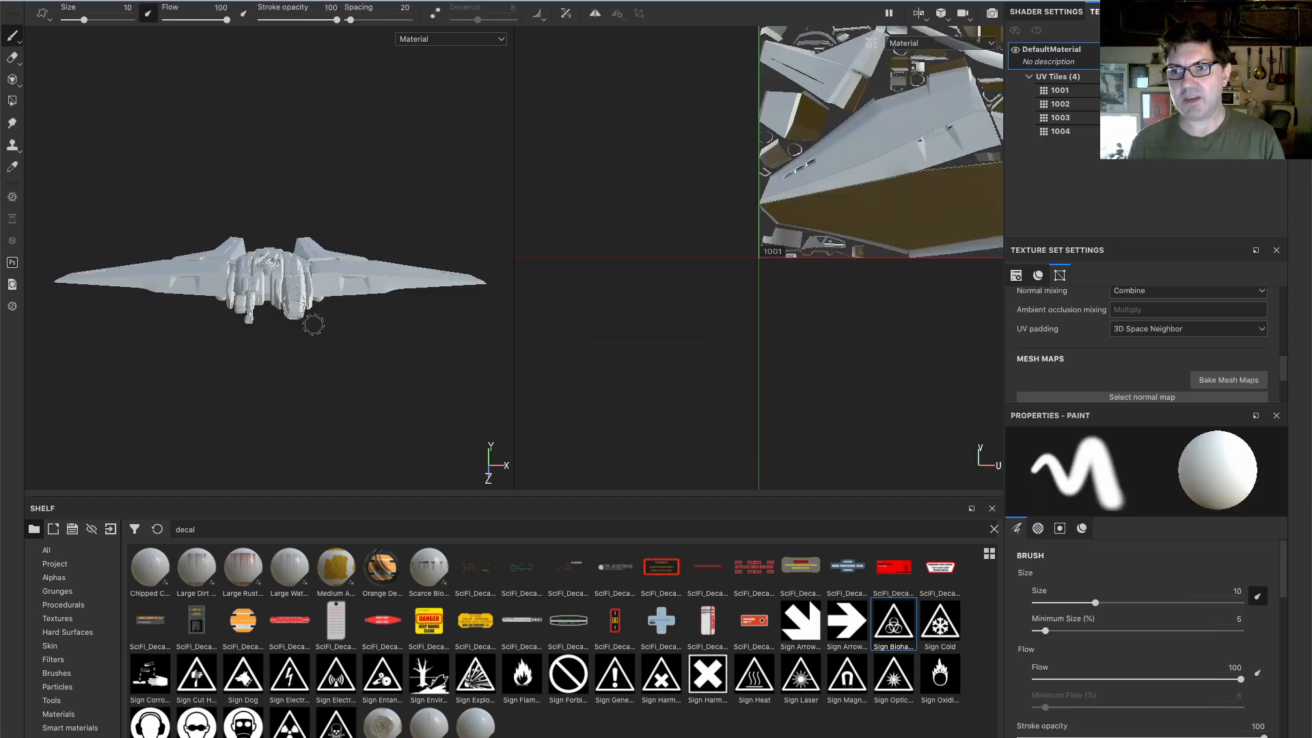
Examine the Interceptor mesh and how its UV shells are laid out across tiles 1001 to 1004
mouse_move(371, 277)
left_mouse_down("alt")
mouse_move(287, 293)
mouse_move(331, 214)
mouse_move(307, 270)
left_mouse_up("alt")
scroll(293, 270, "up", 6)
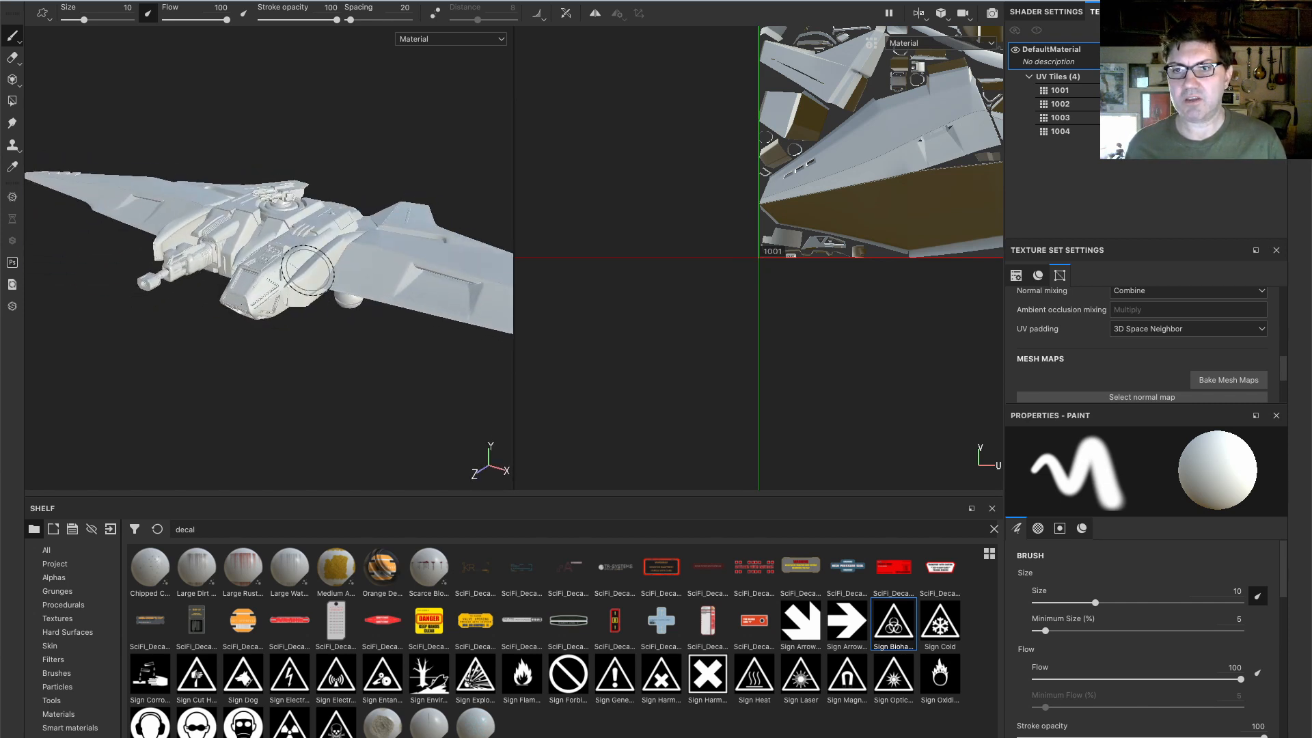
right_click_drag(844, 254, 888, 223, "alt")
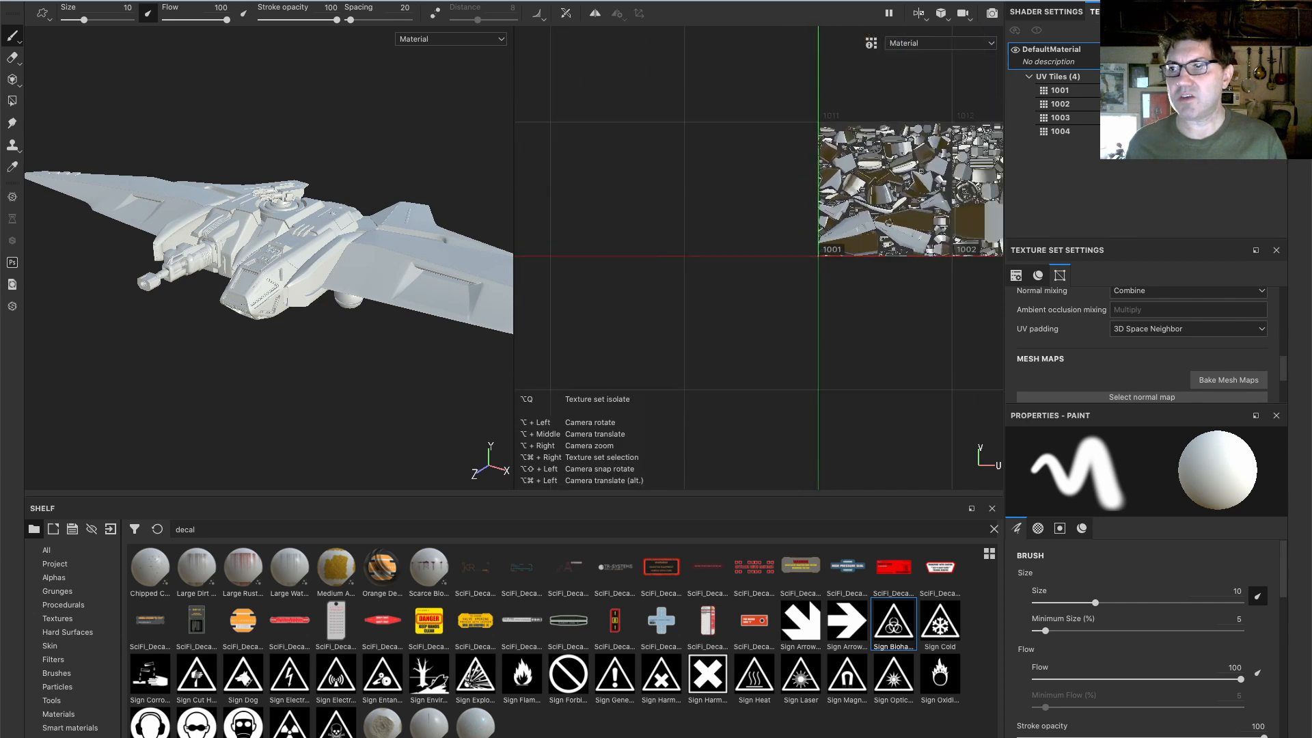
middle_click_drag(888, 223, 622, 271, "alt")
right_click_drag(628, 269, 673, 270, "alt")
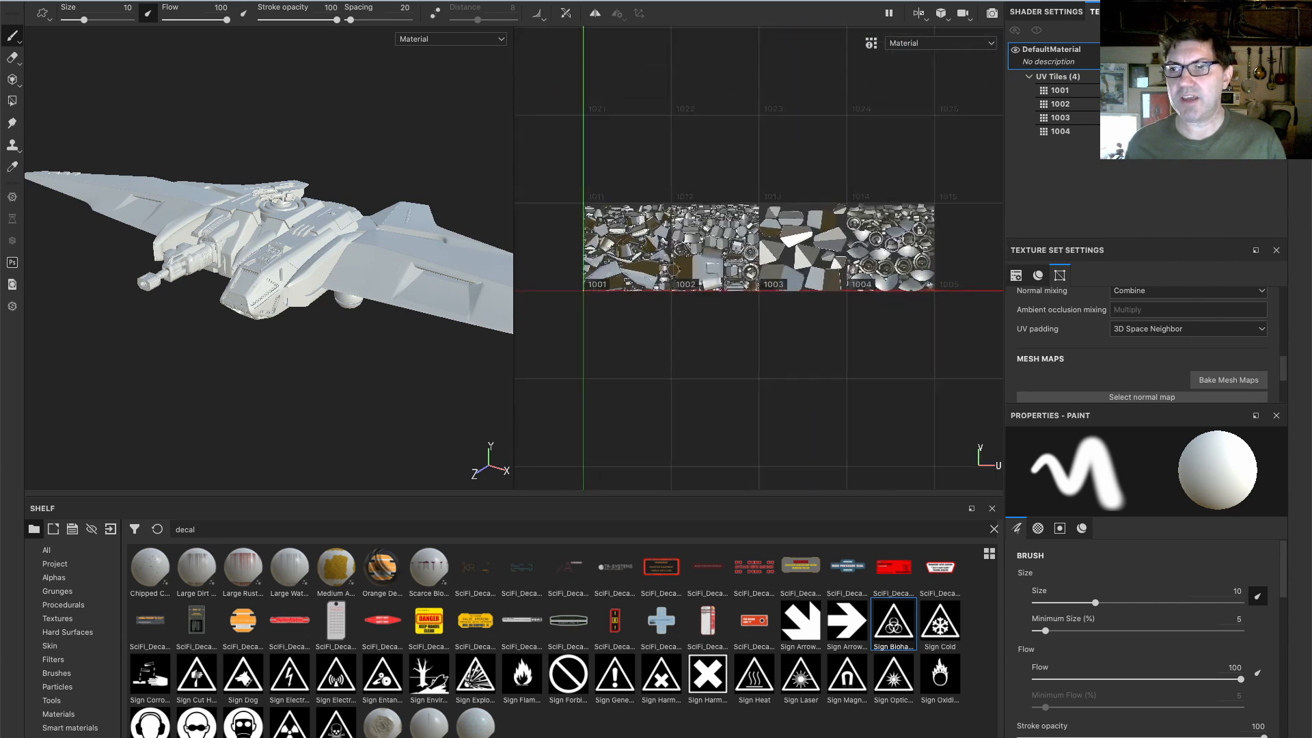
scroll(674, 270, "up", 1)
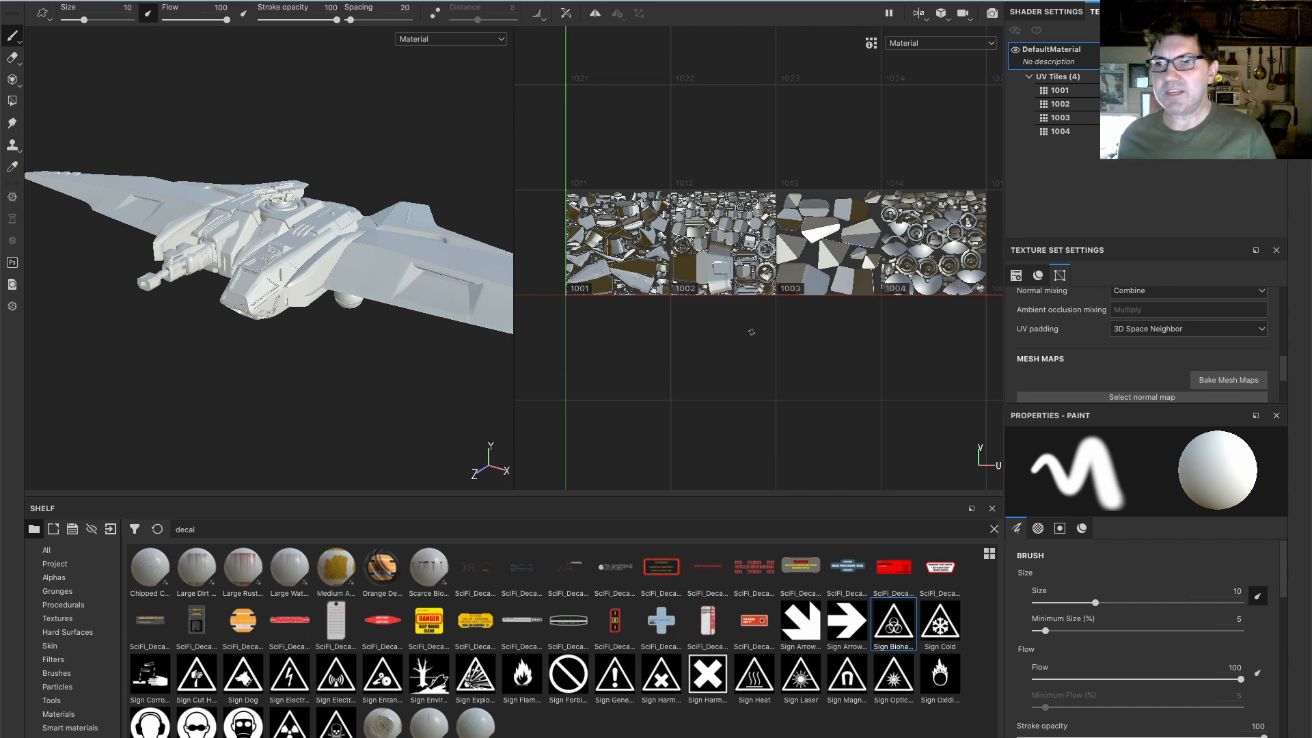
Examine the unbaked Interceptor's upper hull, wings, gun turret and cockpit detail from several angles and up close
left_click_drag(347, 276, 371, 309, "alt")
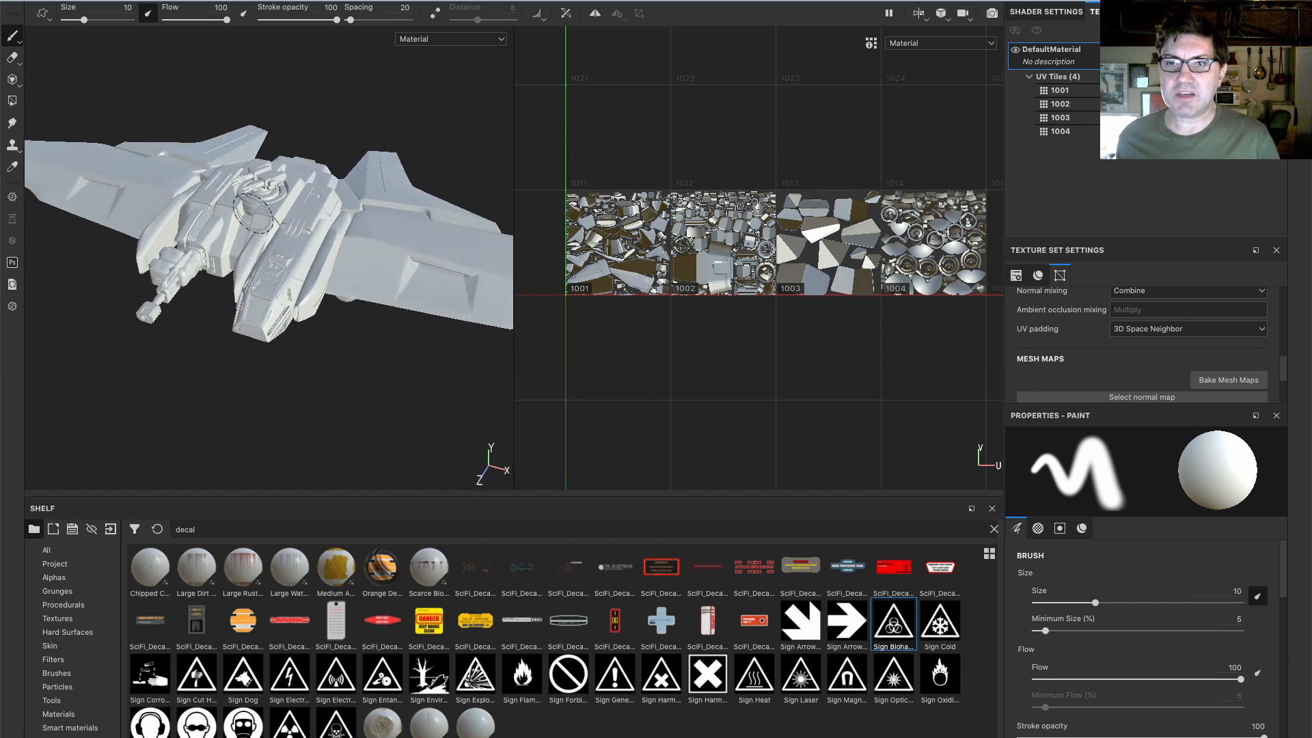
left_click_drag(368, 256, 357, 248, "alt")
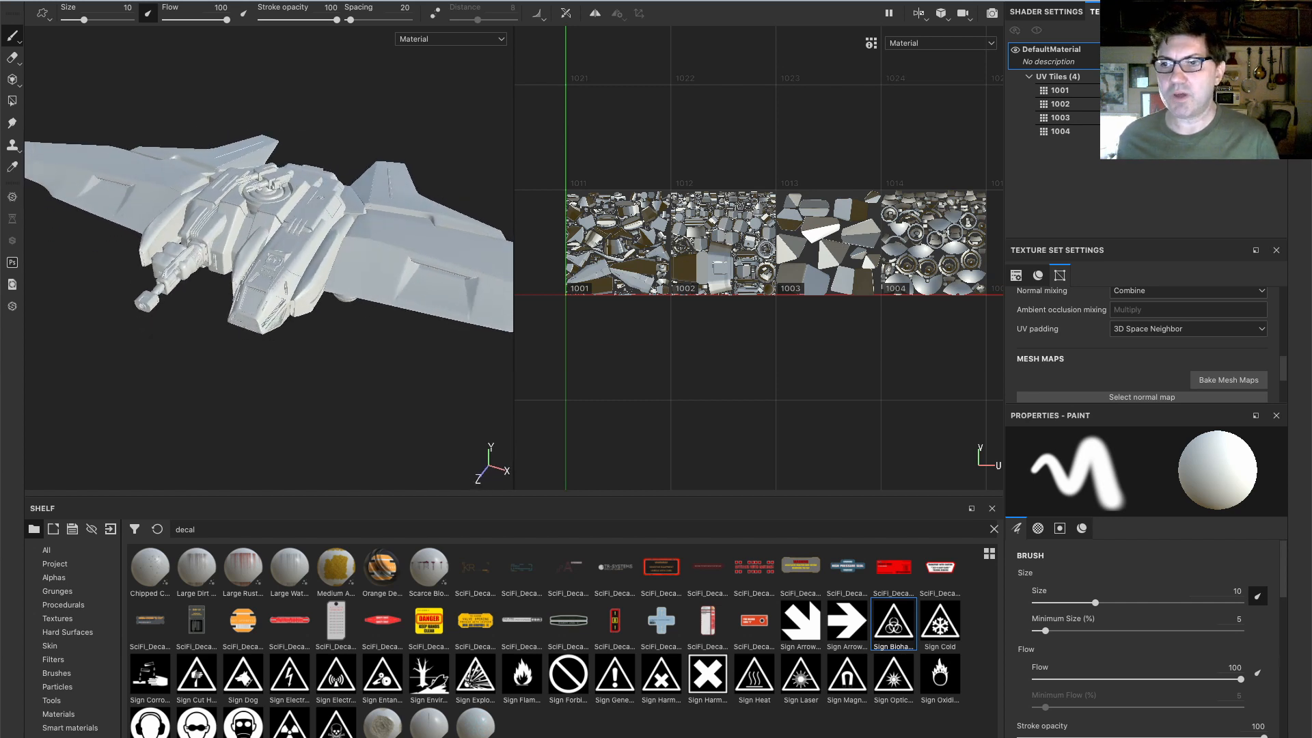
mouse_move(433, 283)
left_mouse_down("alt")
mouse_move(350, 264)
mouse_move(373, 246)
left_mouse_up("alt")
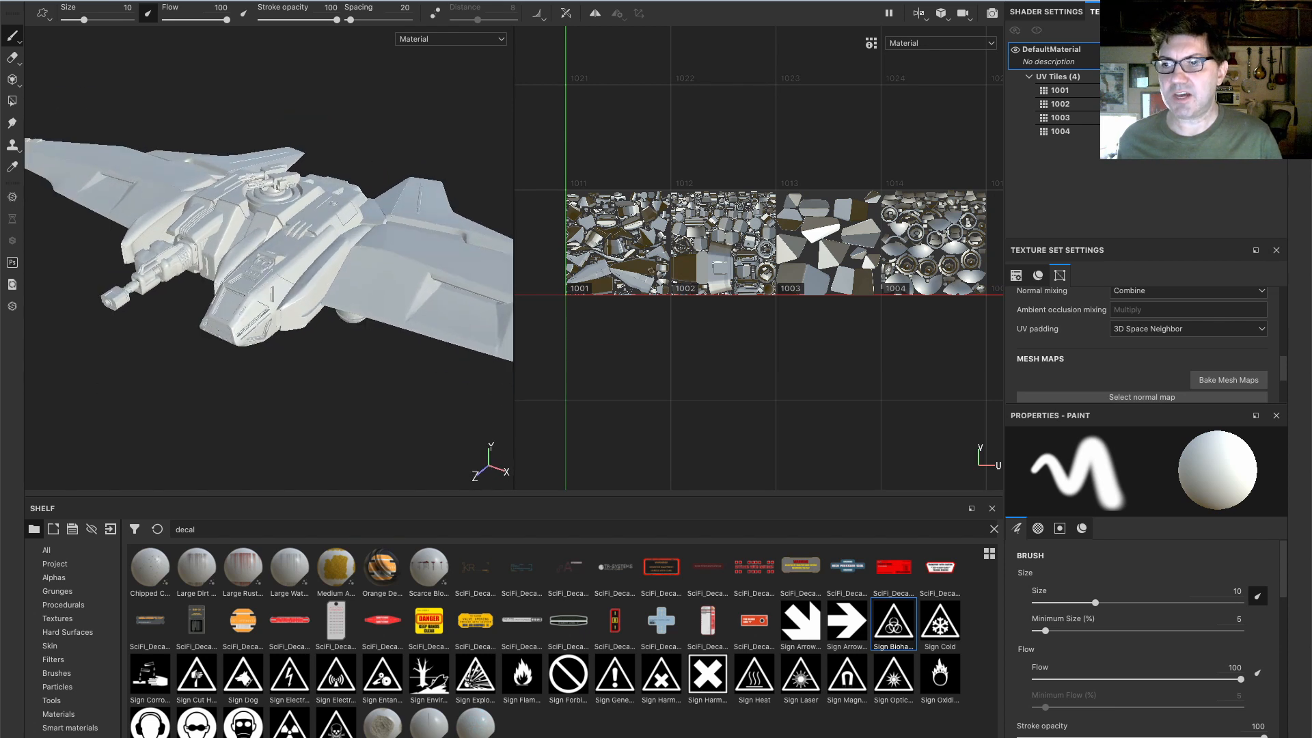
right_click_drag(277, 198, 290, 224, "alt")
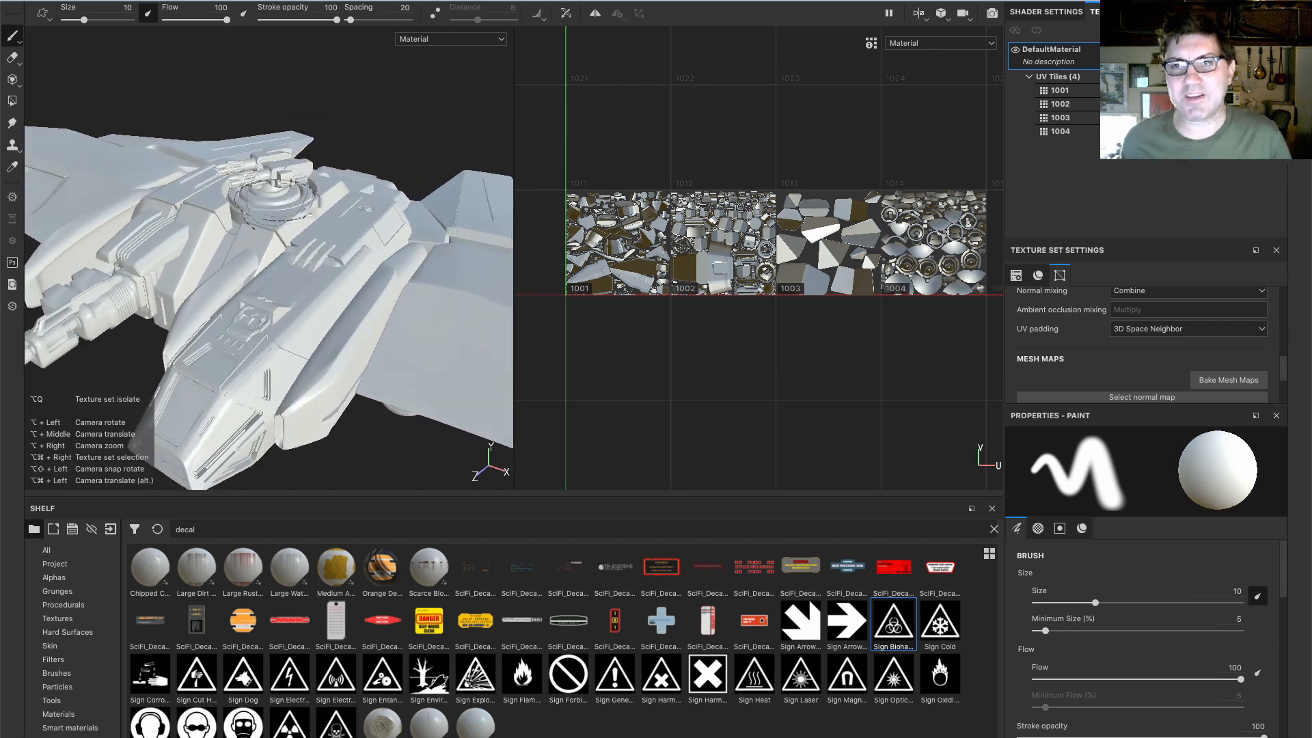
left_click_drag(290, 227, 278, 233, "alt")
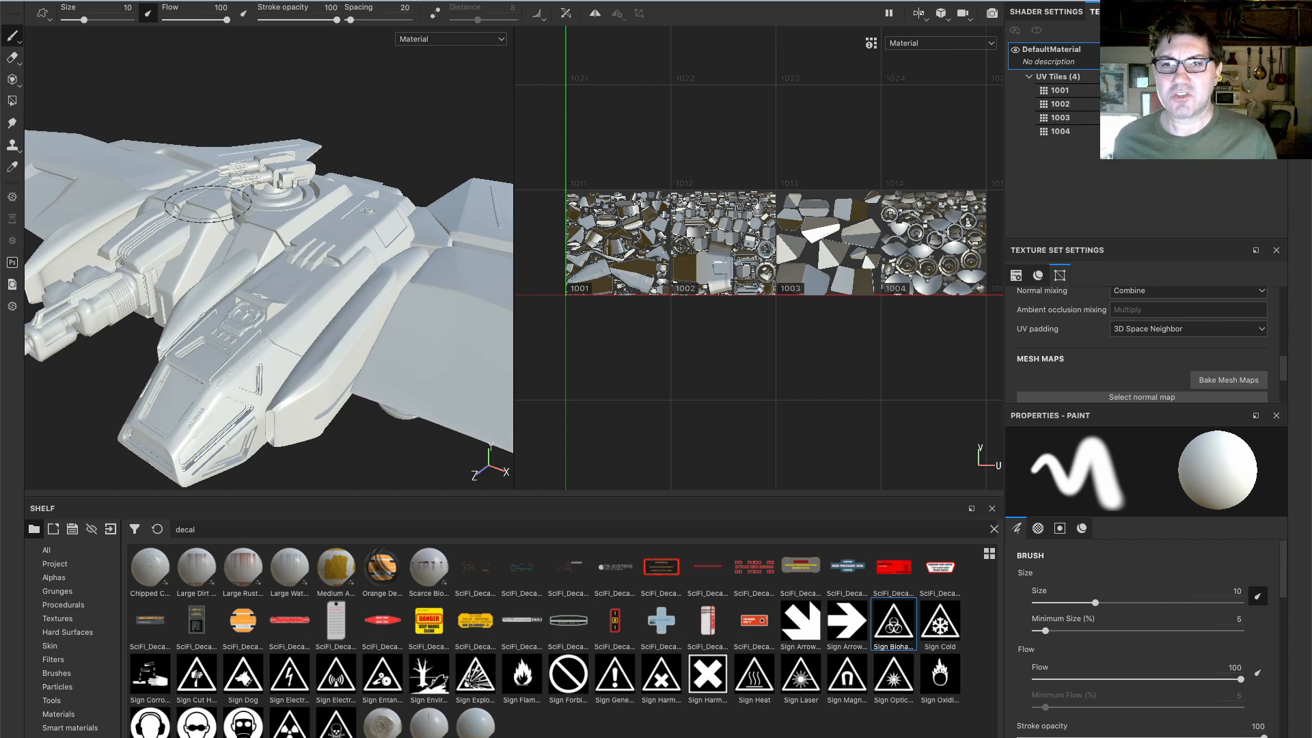
left_click_drag(328, 254, 263, 294, "alt")
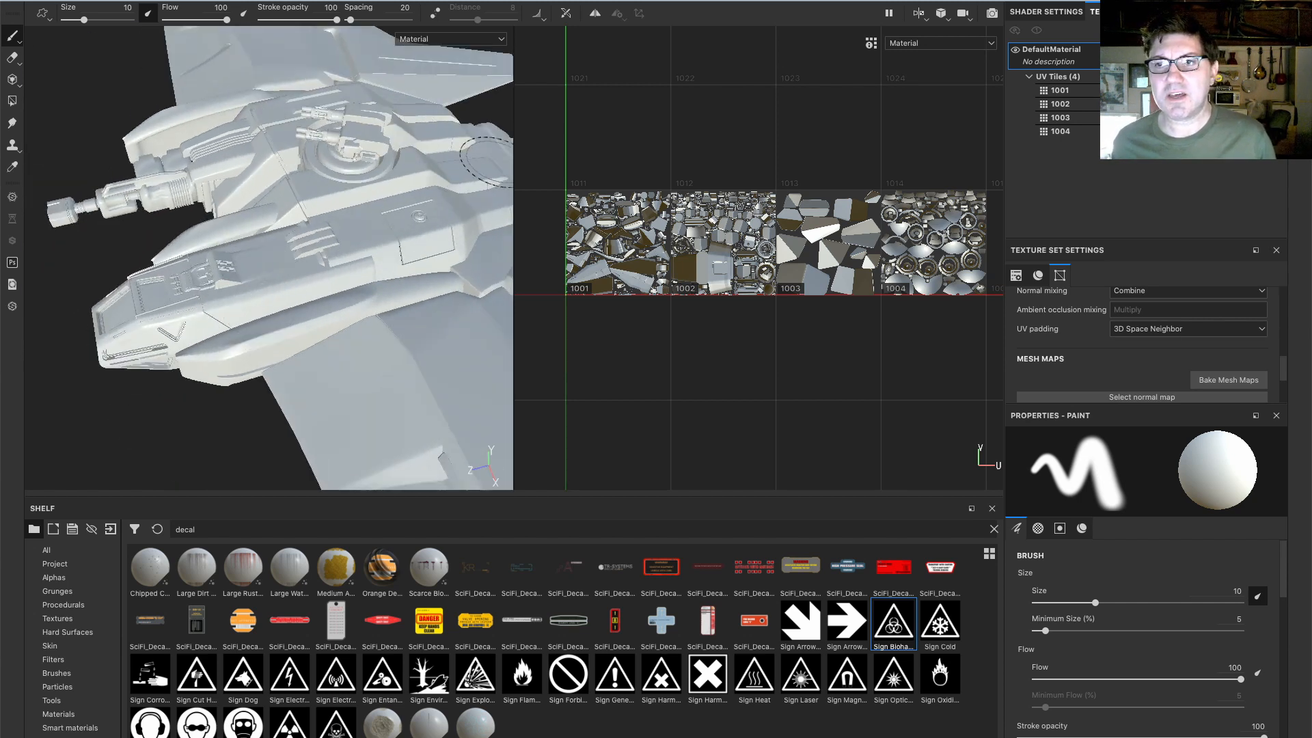
left_click_drag(376, 238, 392, 206, "alt")
scroll(235, 317, "down", 2)
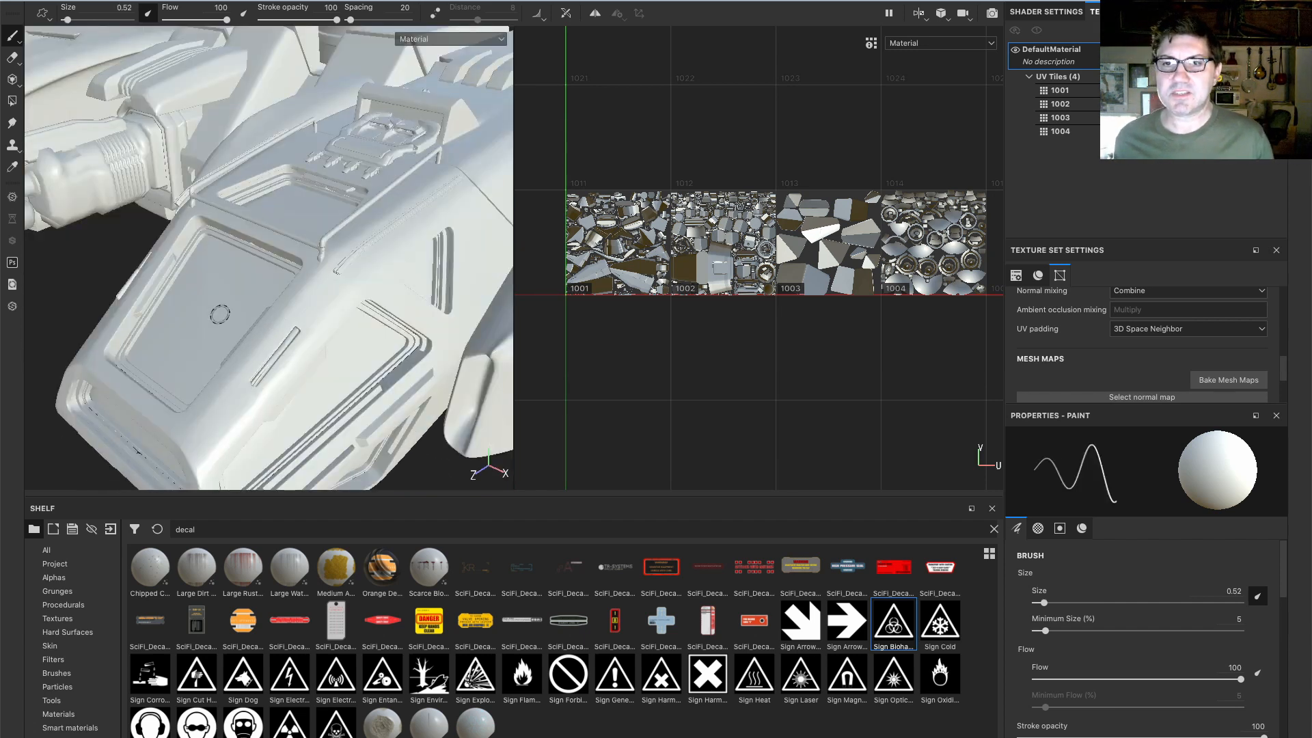
left_click_drag(208, 321, 283, 320, "alt")
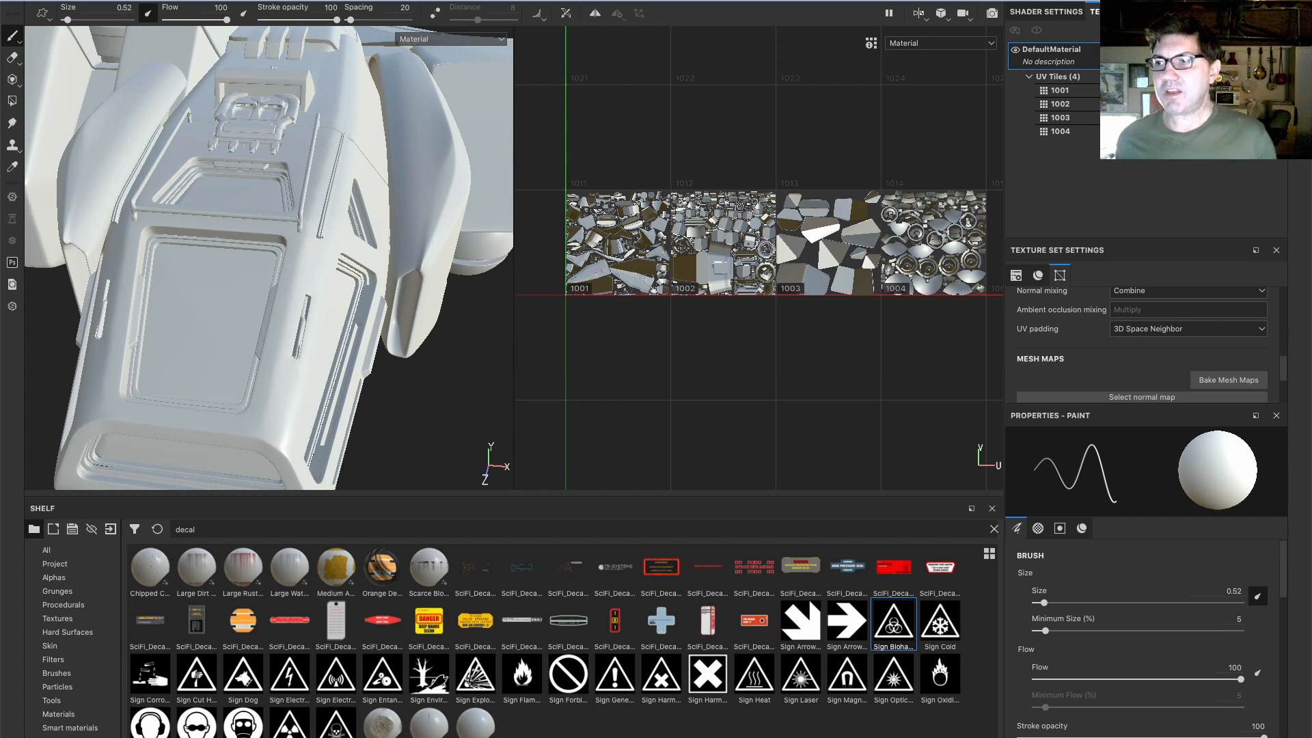
left_click_drag(296, 317, 267, 202, "alt")
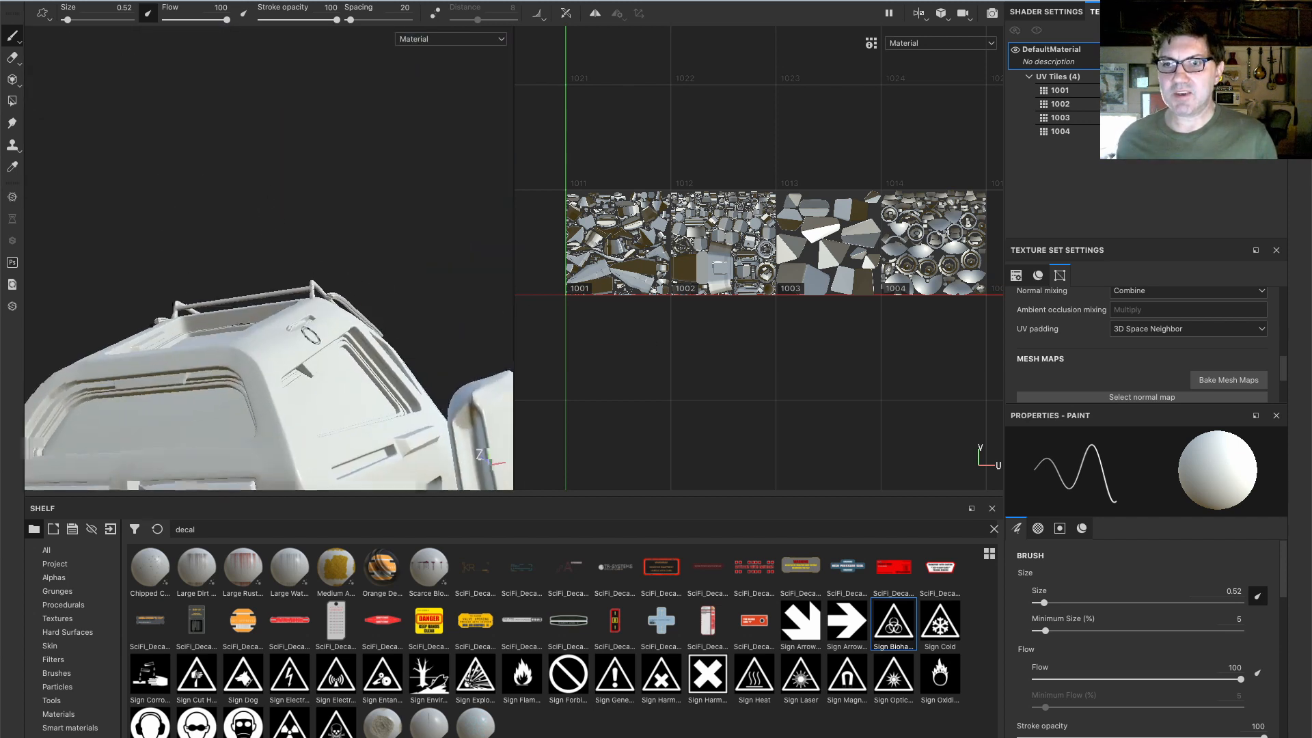
Inspect the Interceptor's underside and the spherical pods beneath the wing, returning to an overview of the whole ship
right_click_drag(310, 335, 230, 431, "alt")
middle_click_drag(230, 430, 246, 215, "alt")
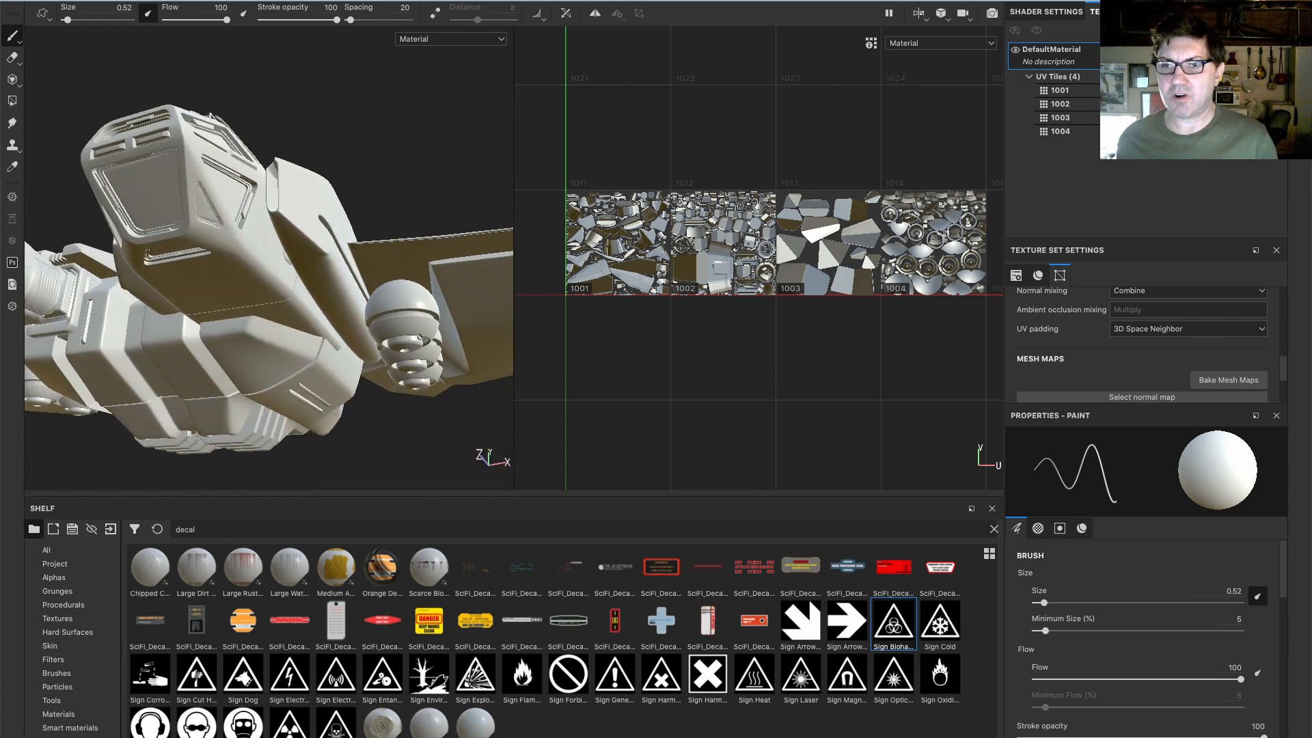
left_click_drag(420, 336, 349, 279, "alt")
middle_click_drag(349, 279, 234, 260, "alt")
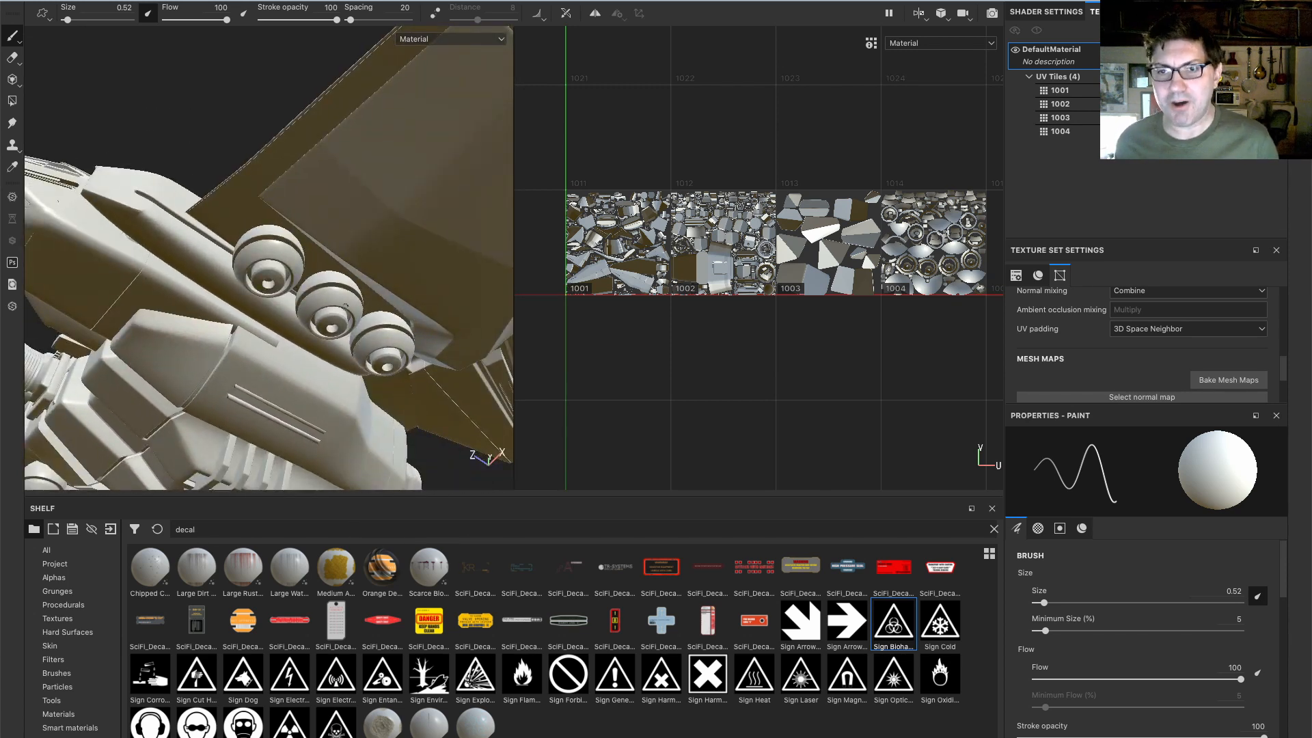
left_click_drag(345, 306, 307, 377, "alt")
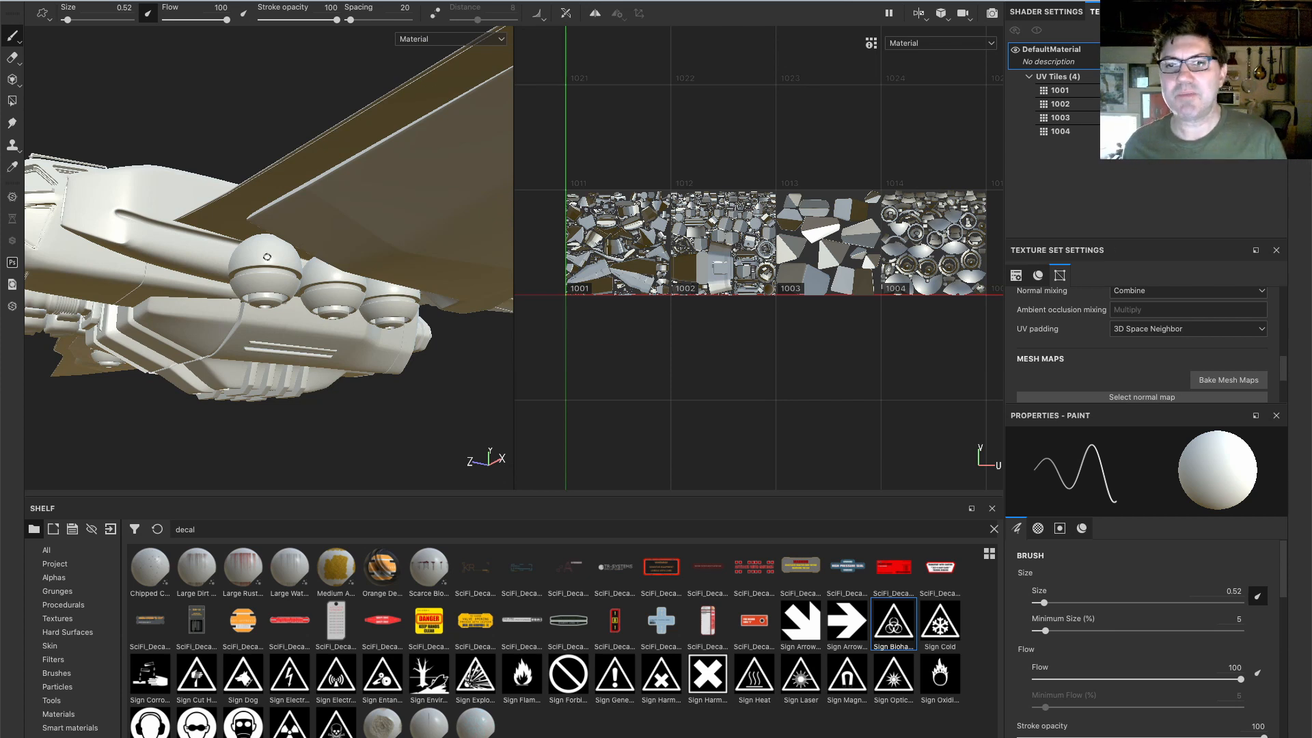
left_click_drag(224, 290, 289, 347, "alt")
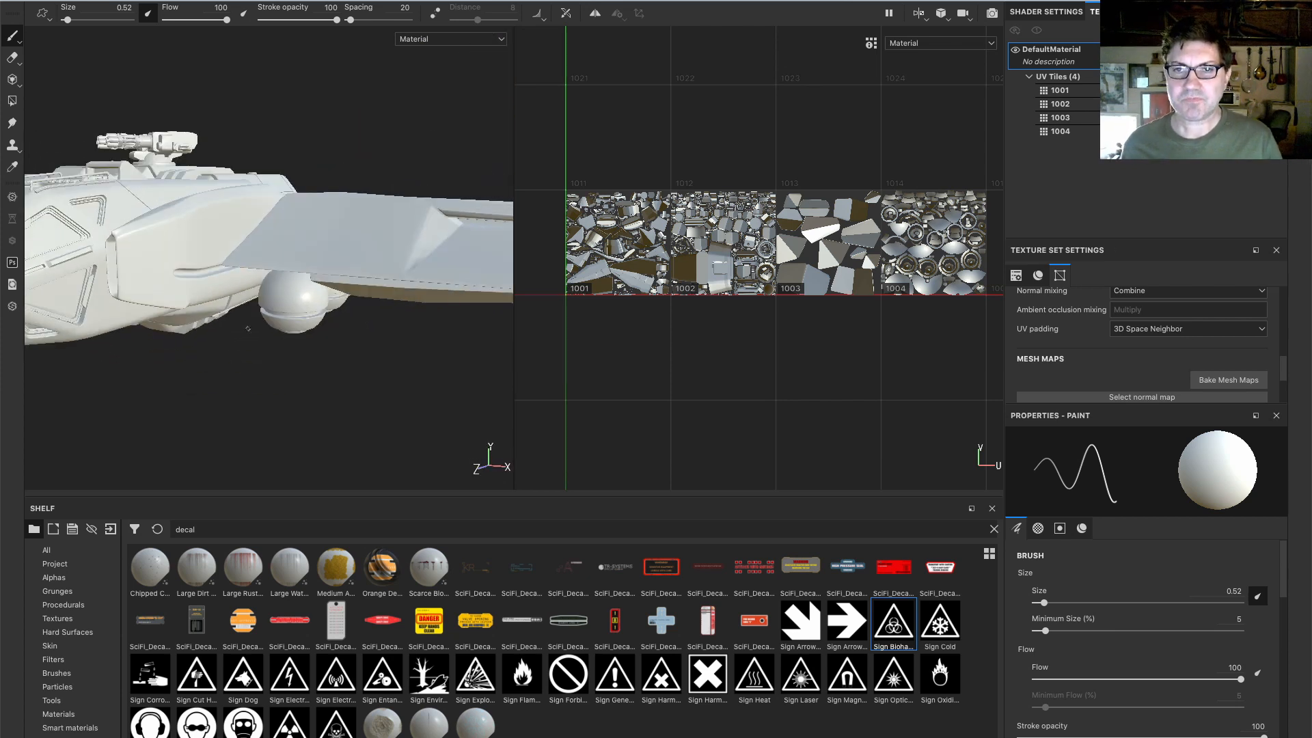
right_click_drag(290, 347, 173, 272, "alt")
left_click_drag(174, 272, 246, 311, "alt")
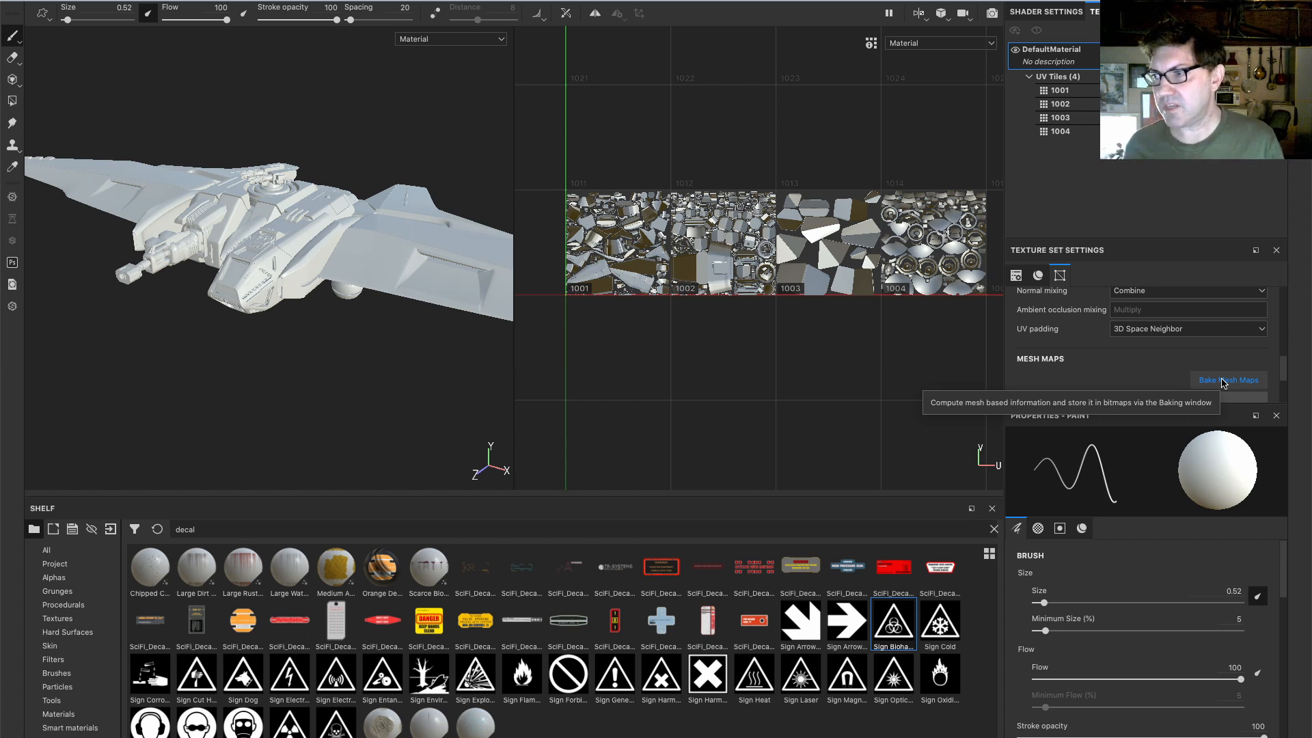
Bake the mesh maps for all UV tiles at an output size of 2048, excluding the ID map
left_click(1223, 382)
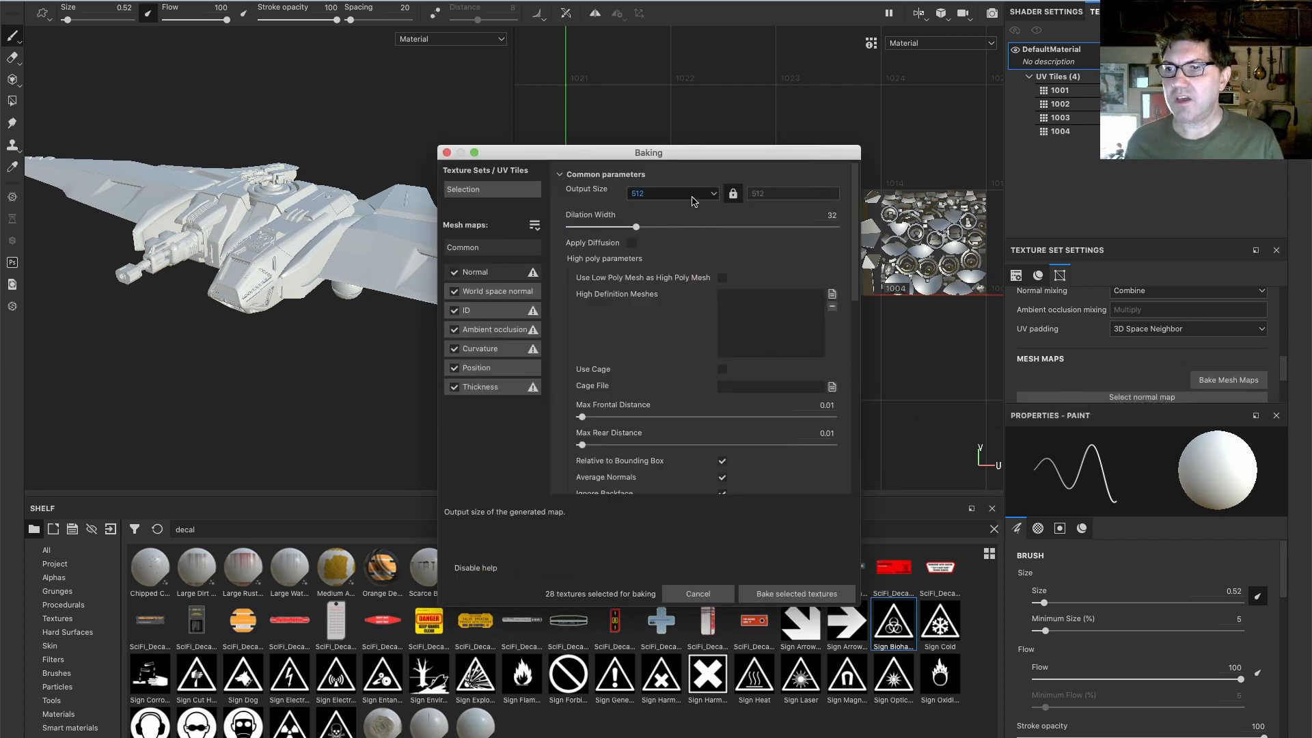
left_click(693, 200)
left_click(648, 272)
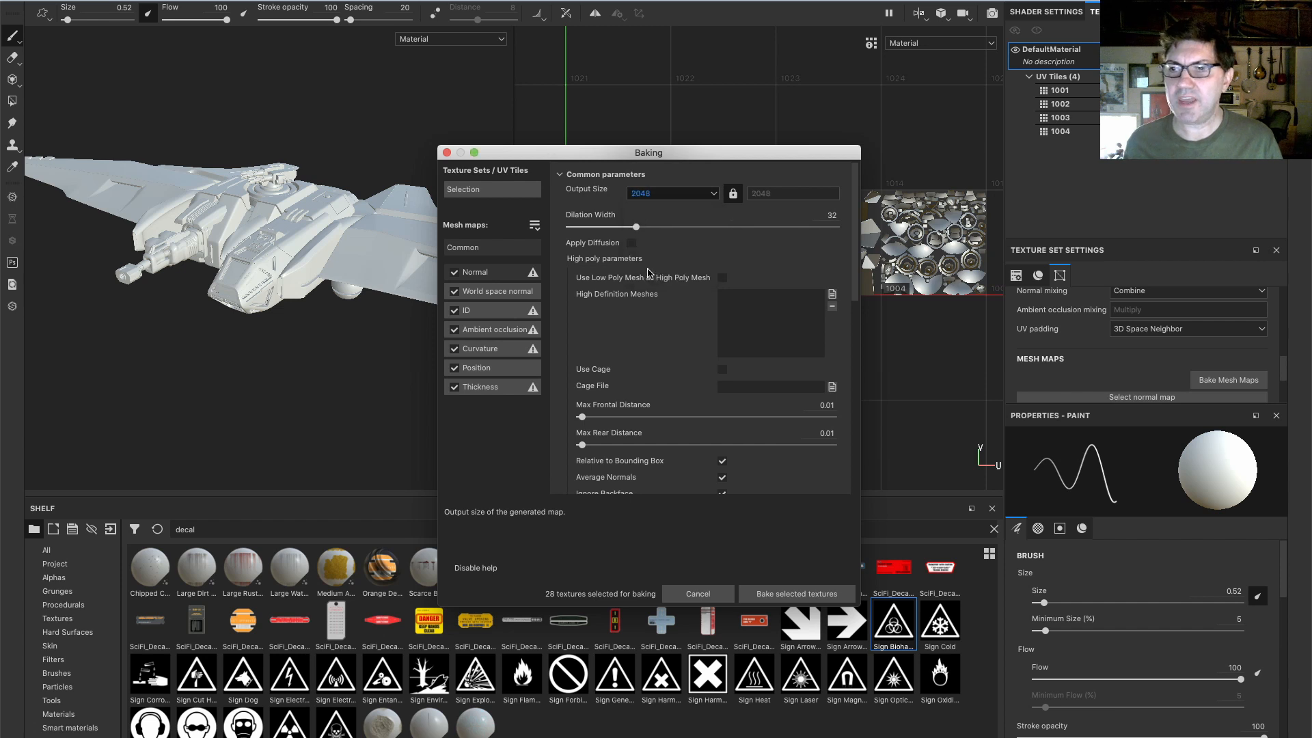
left_click(454, 310)
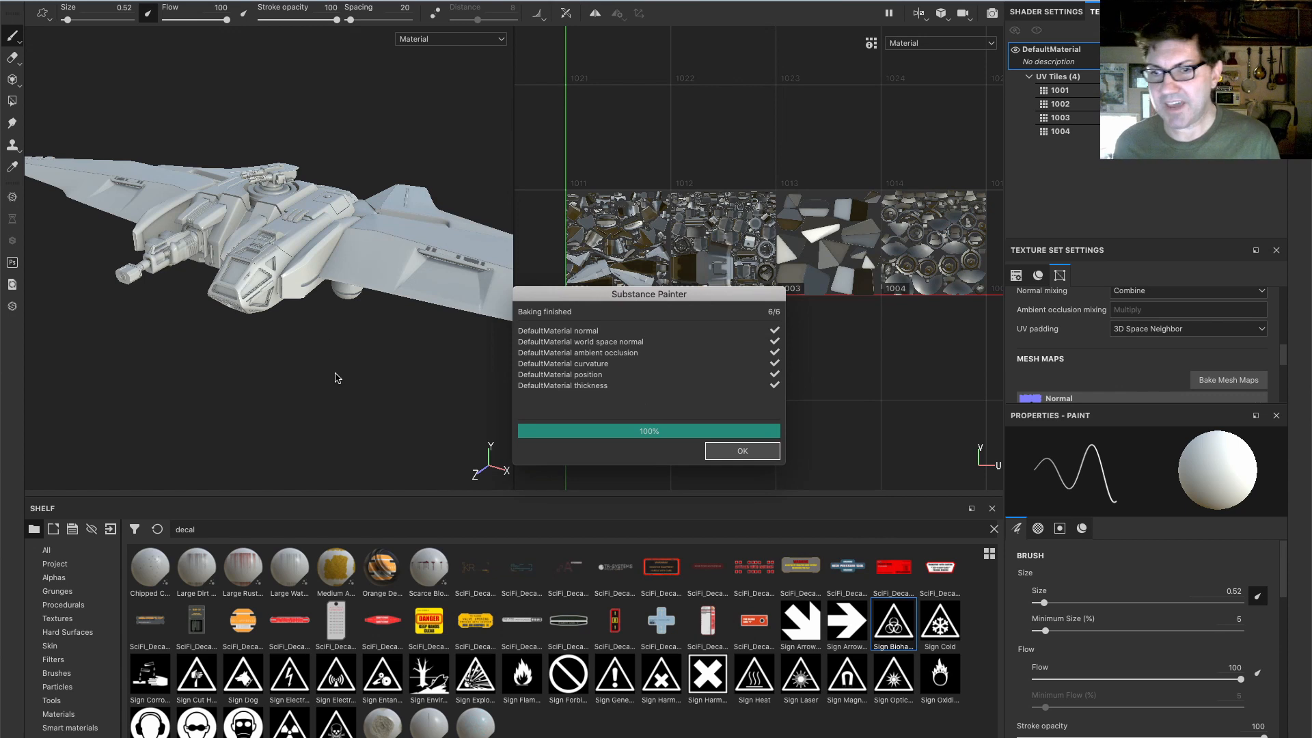
left_click(744, 451)
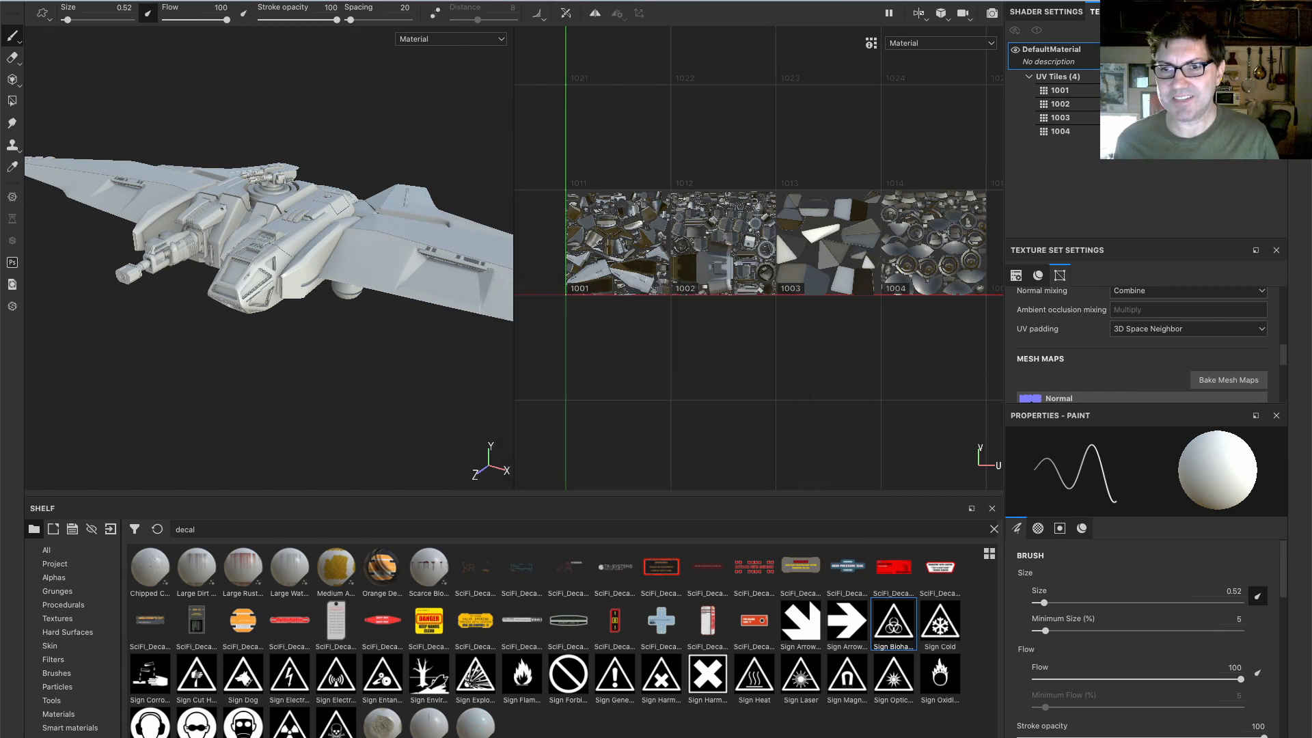
Show only the 3D view and examine the baked surface detail on the Interceptor
mouse_move(273, 239)
left_mouse_down("alt")
mouse_move(243, 290)
mouse_move(234, 237)
mouse_move(259, 242)
left_mouse_up("alt")
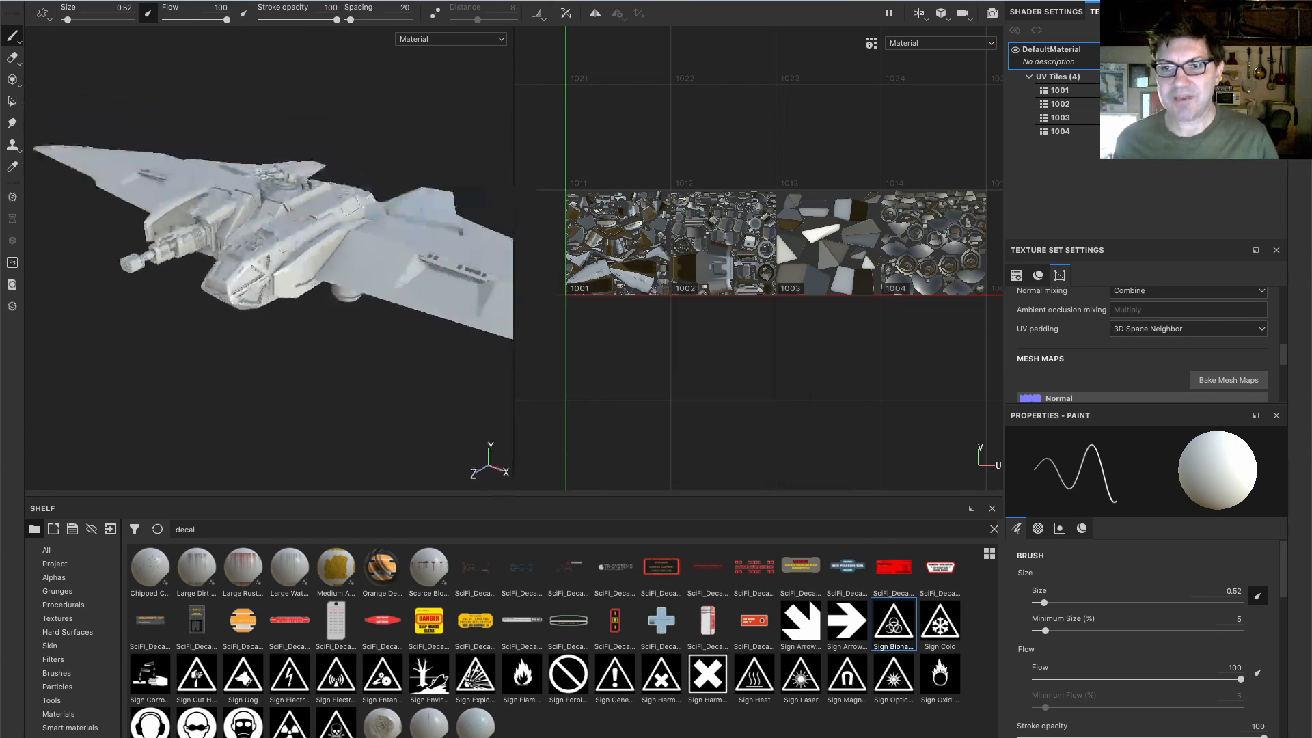
scroll(262, 280, "up", 6)
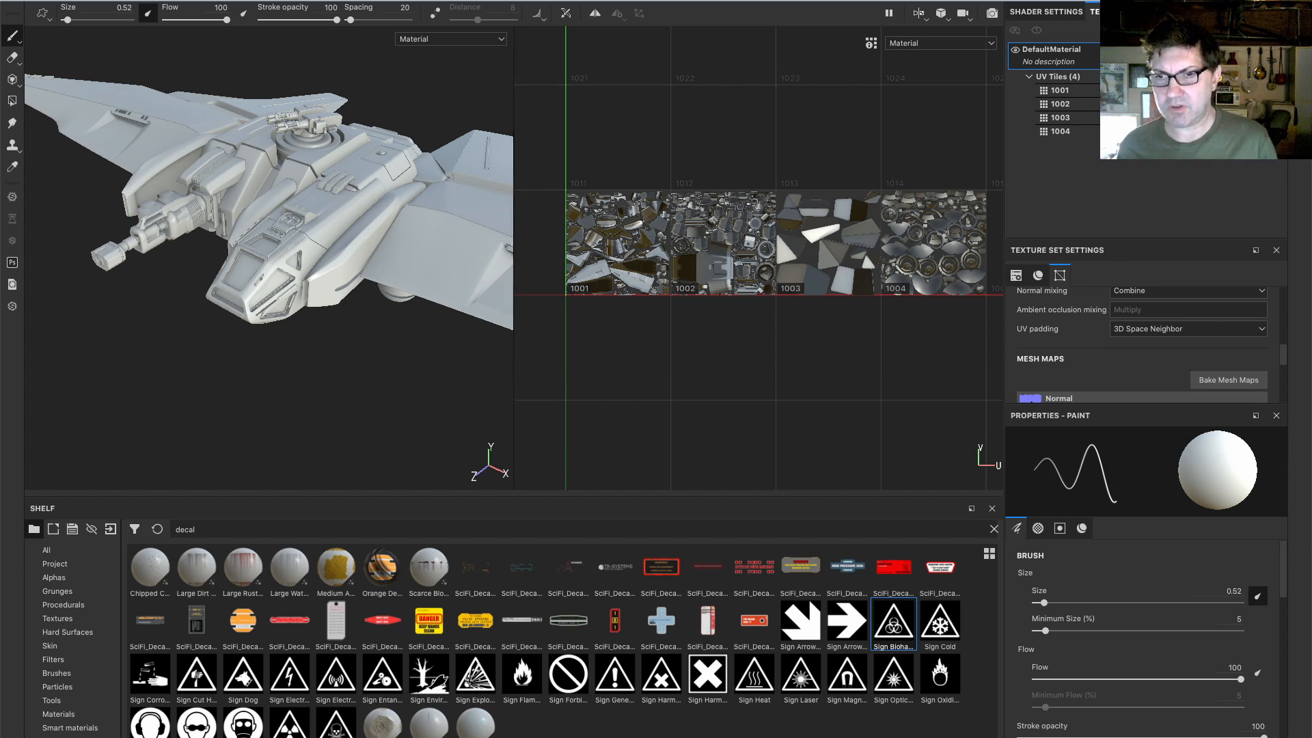
left_click(922, 15)
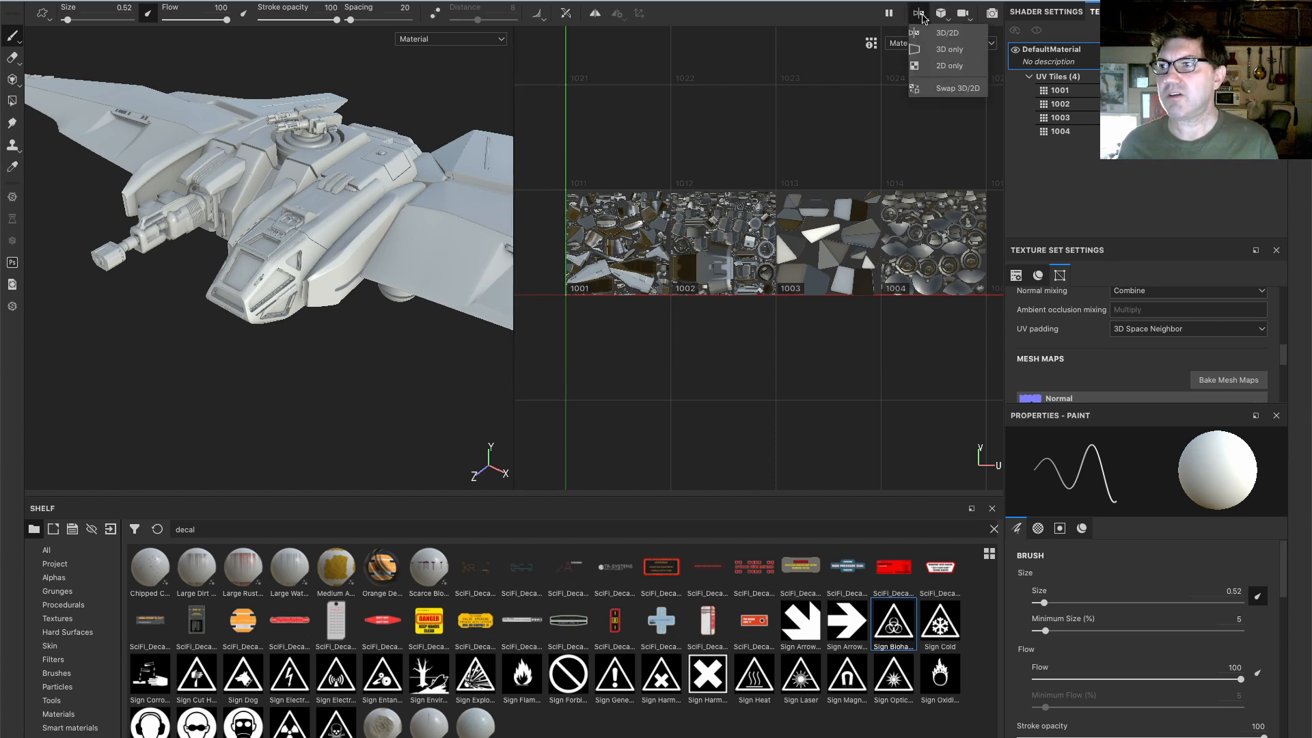
left_click(948, 49)
left_click_drag(599, 194, 632, 193, "alt")
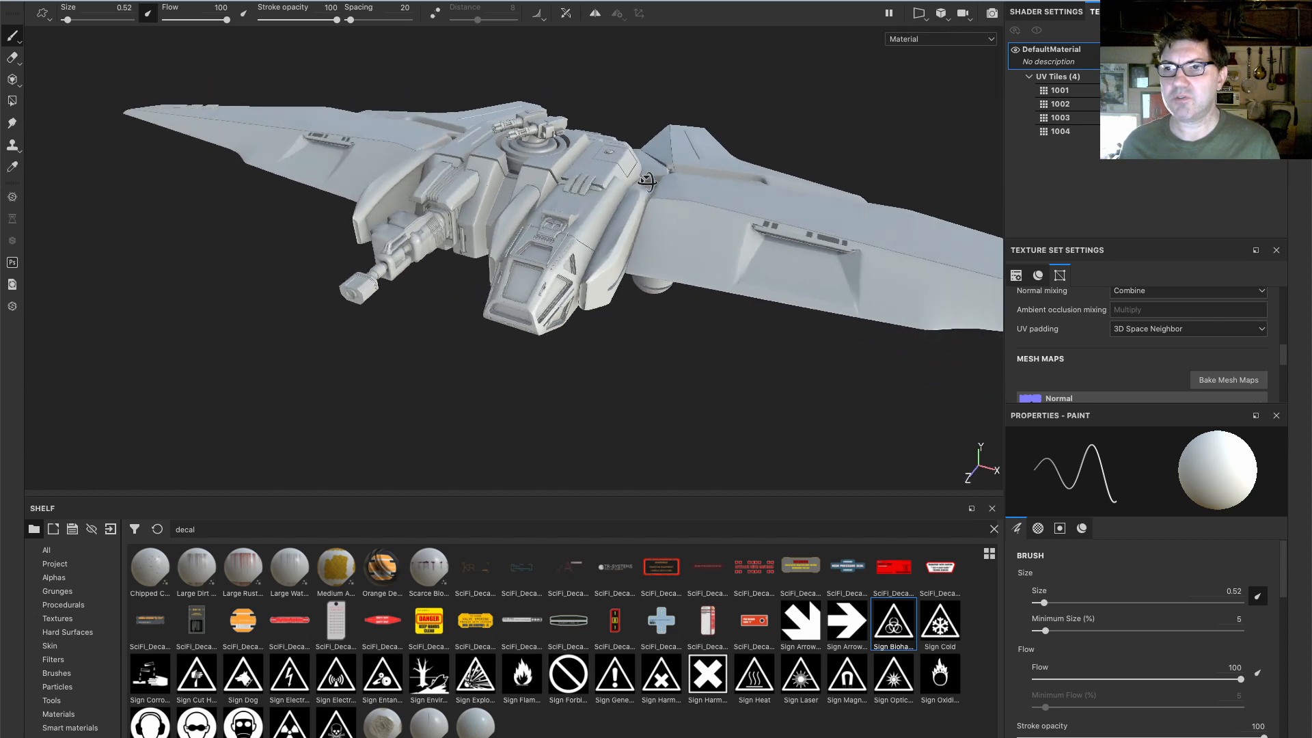
middle_click_drag(633, 193, 533, 217, "alt")
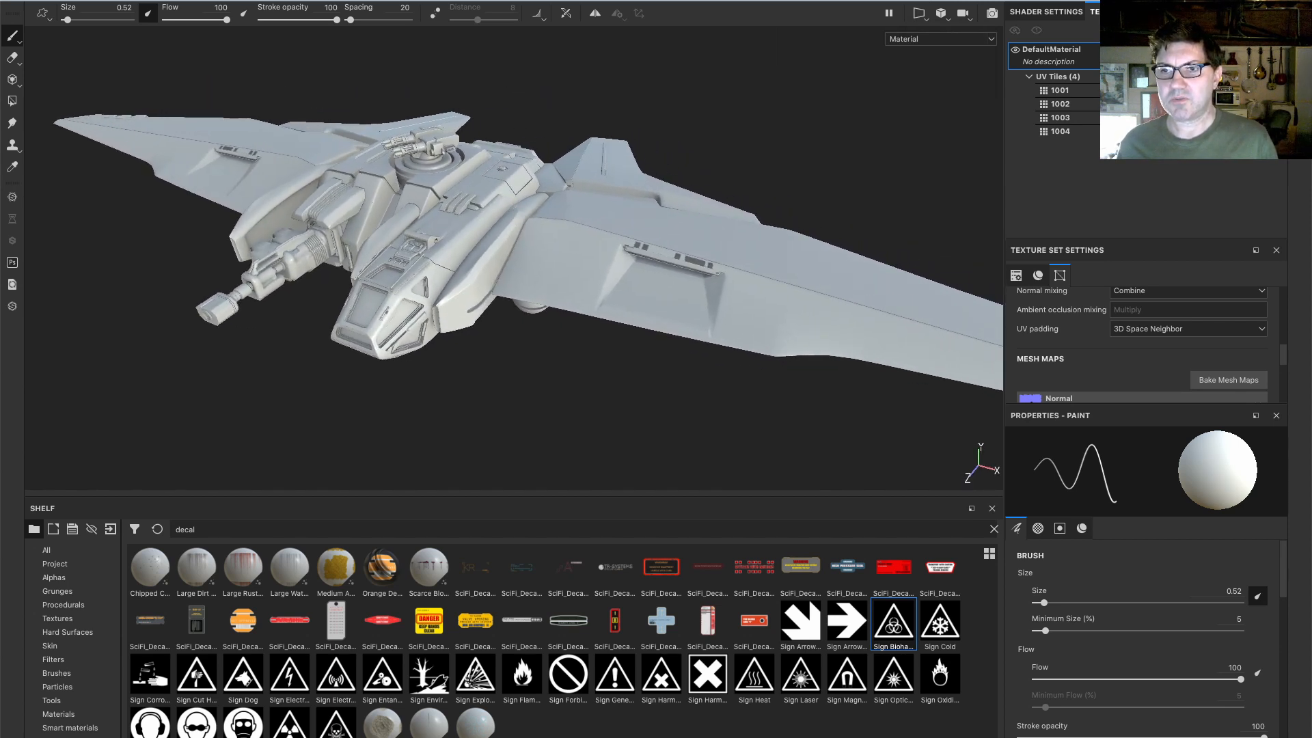
left_click_drag(533, 218, 447, 239, "alt")
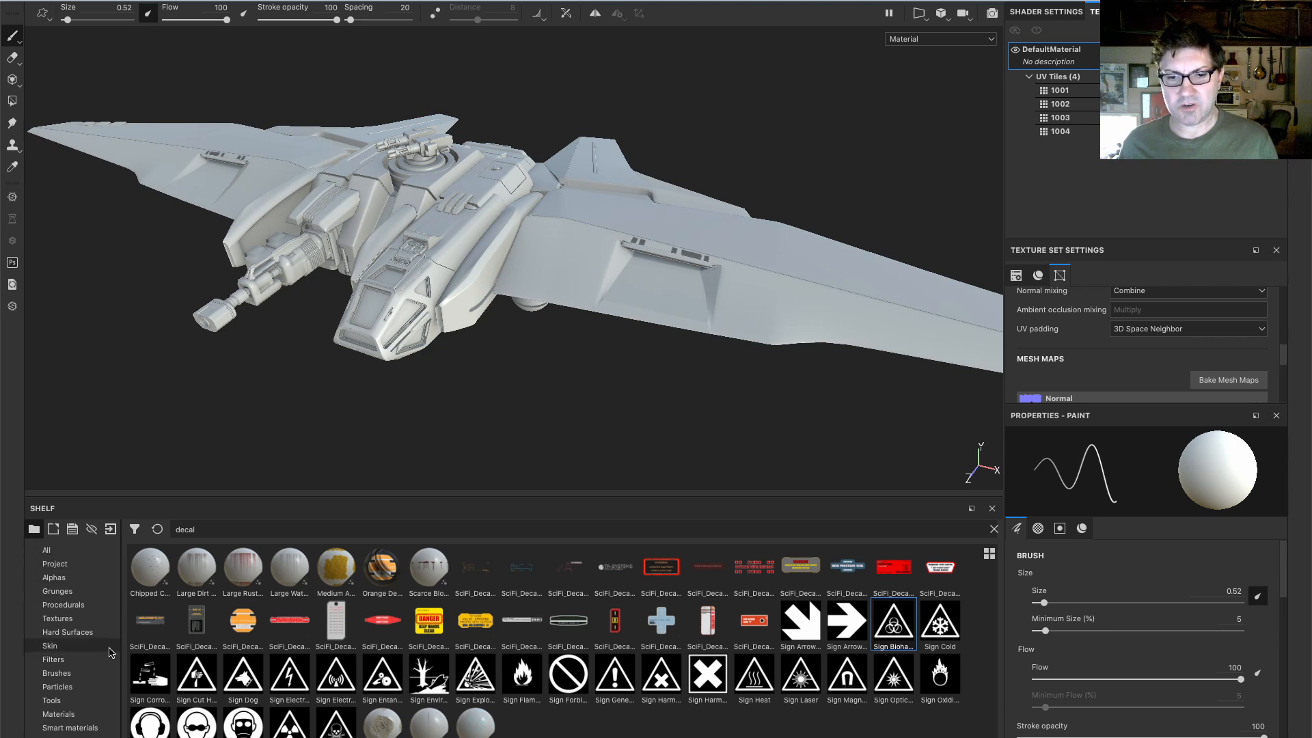
Apply the Steel Painted Rough Damaged smart material to the Interceptor
left_click(77, 726)
scroll(381, 731, "down", 3)
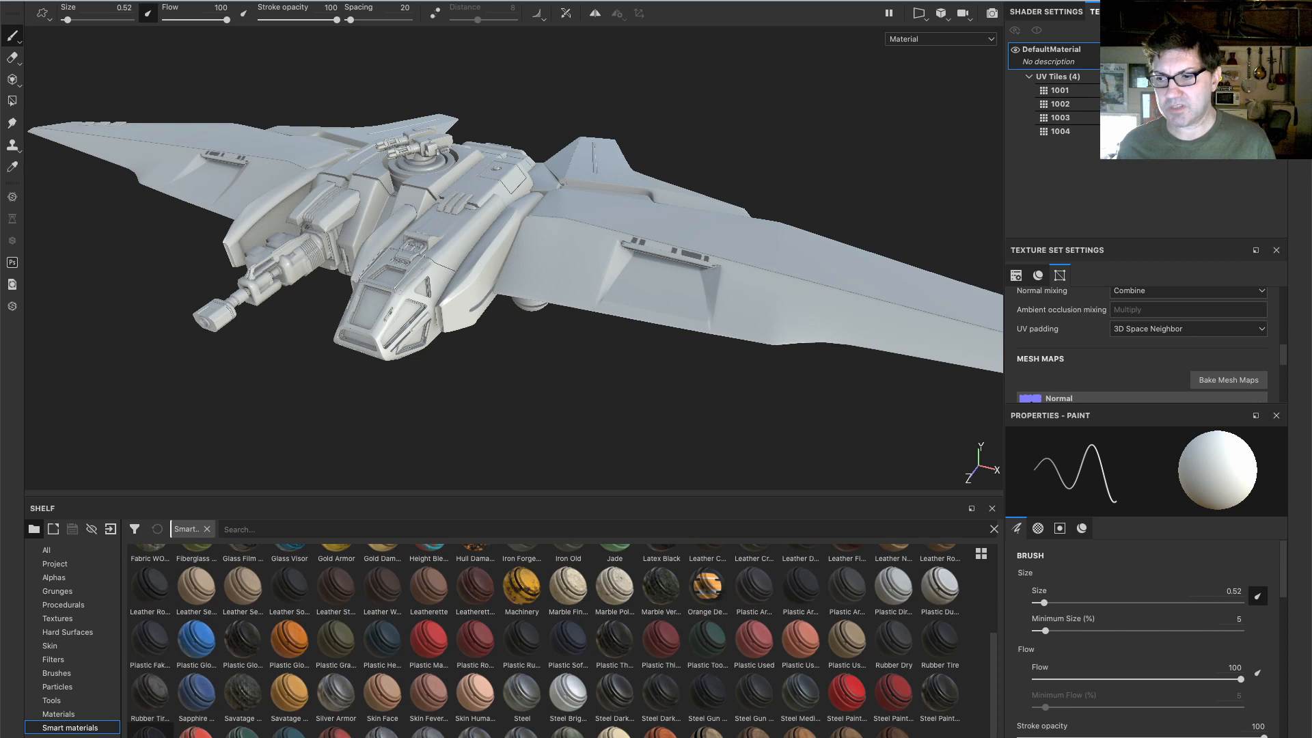
mouse_move(155, 735)
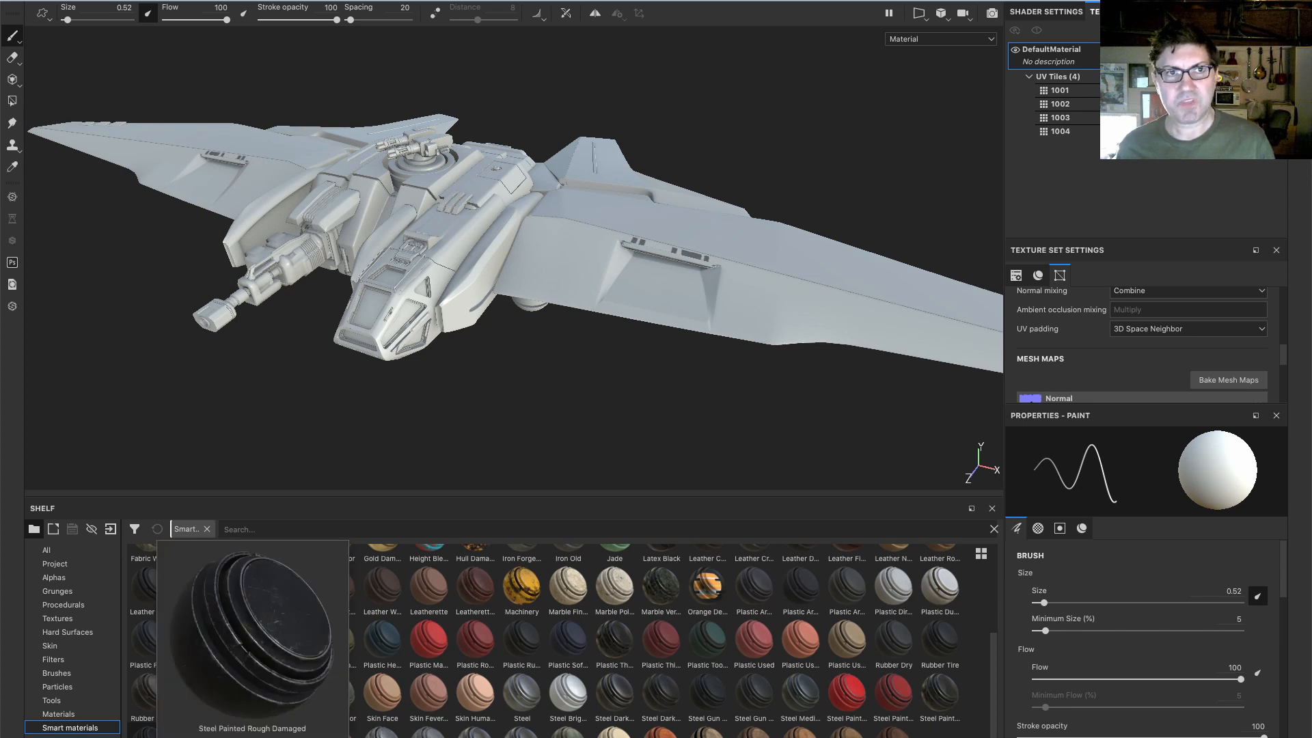
left_click_drag(155, 735, 484, 254)
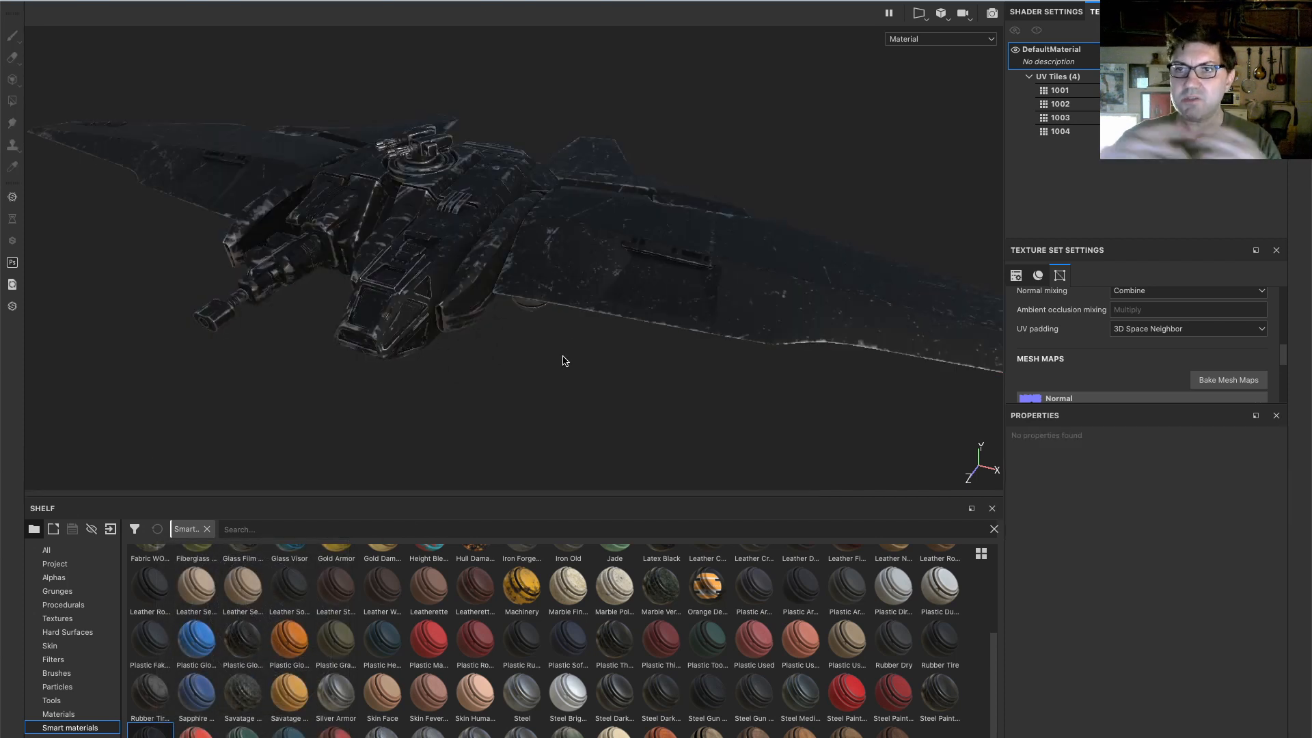
Examine the worn black paint and edge damage on the ship's top, nose and underside
left_click(555, 249)
left_click_drag(555, 247, 564, 277, "alt")
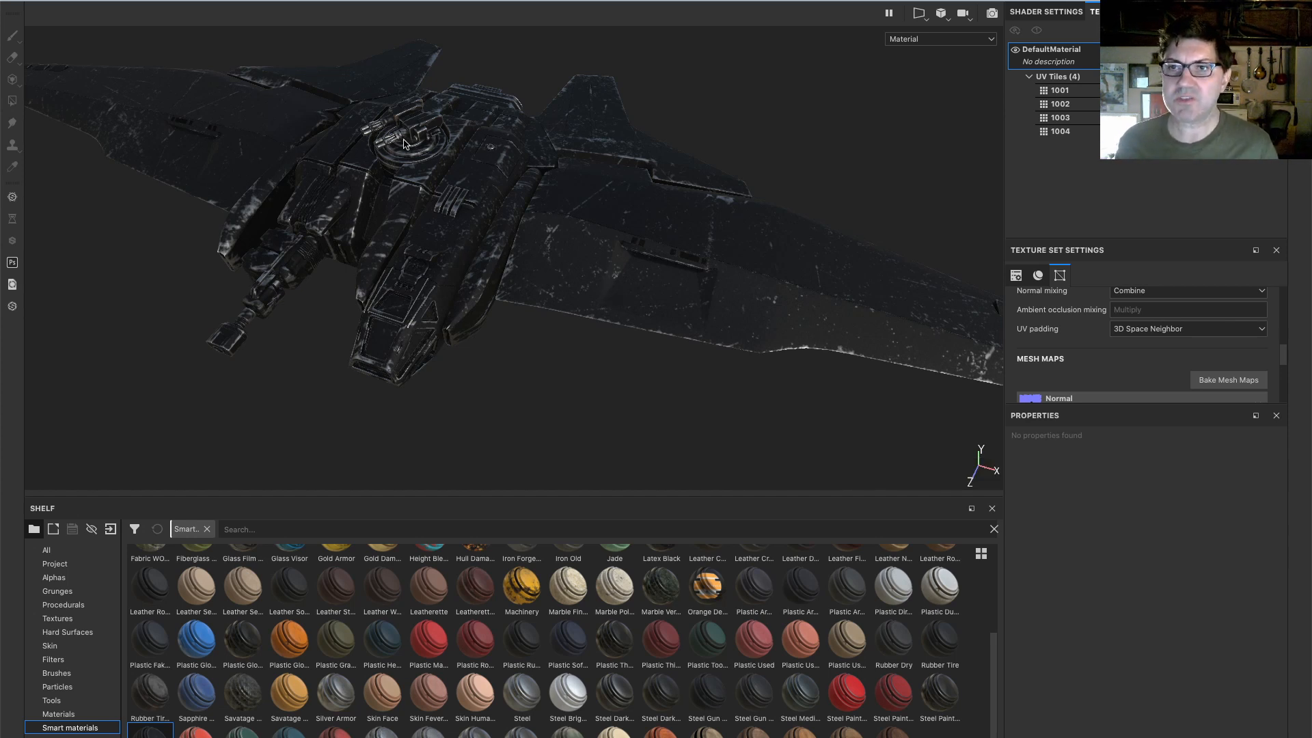
scroll(393, 149, "up", 5)
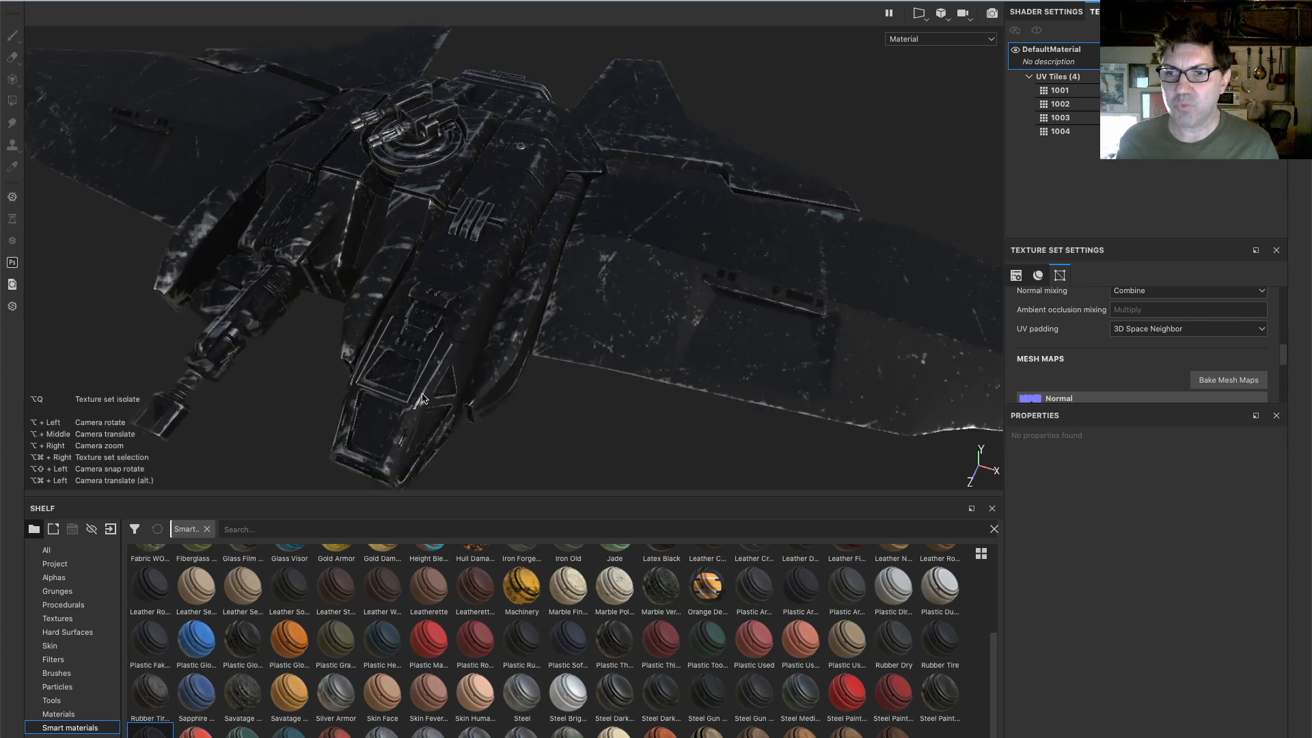
left_click_drag(425, 399, 385, 382, "alt")
right_click_drag(386, 373, 384, 396, "alt")
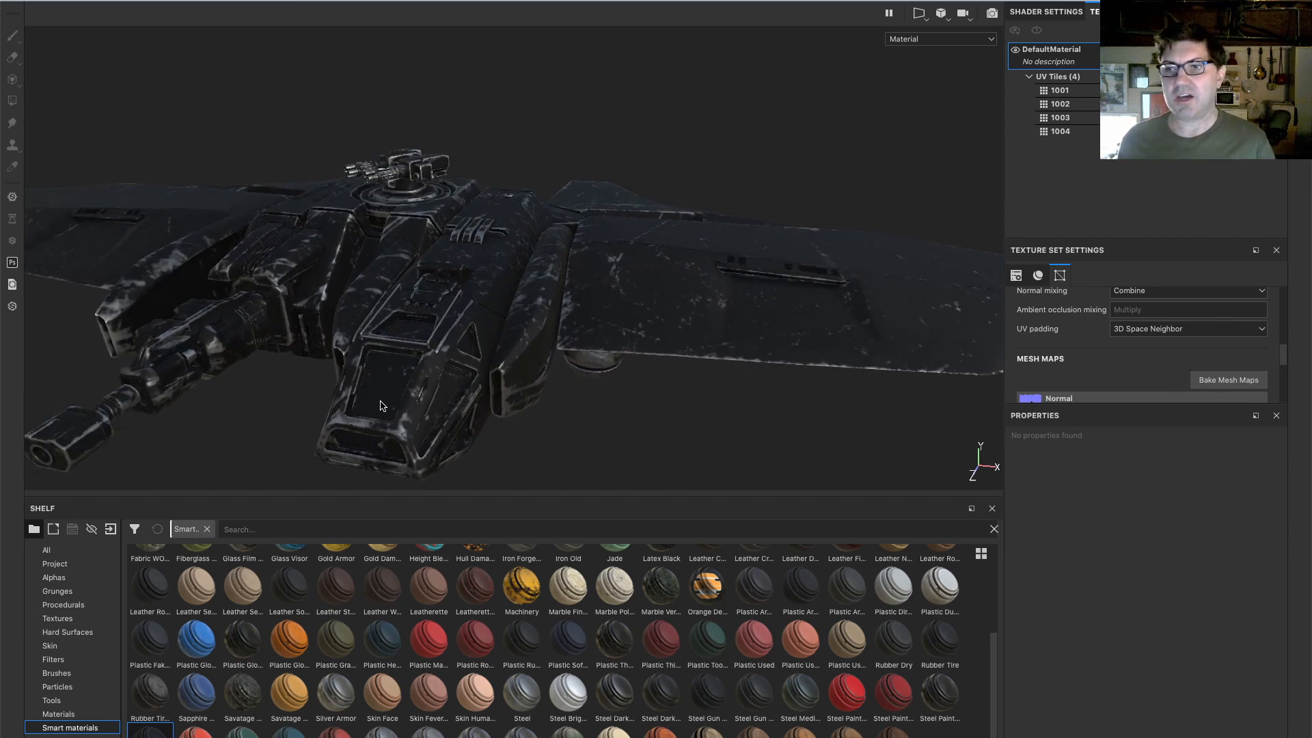
left_click_drag(609, 340, 608, 229, "alt")
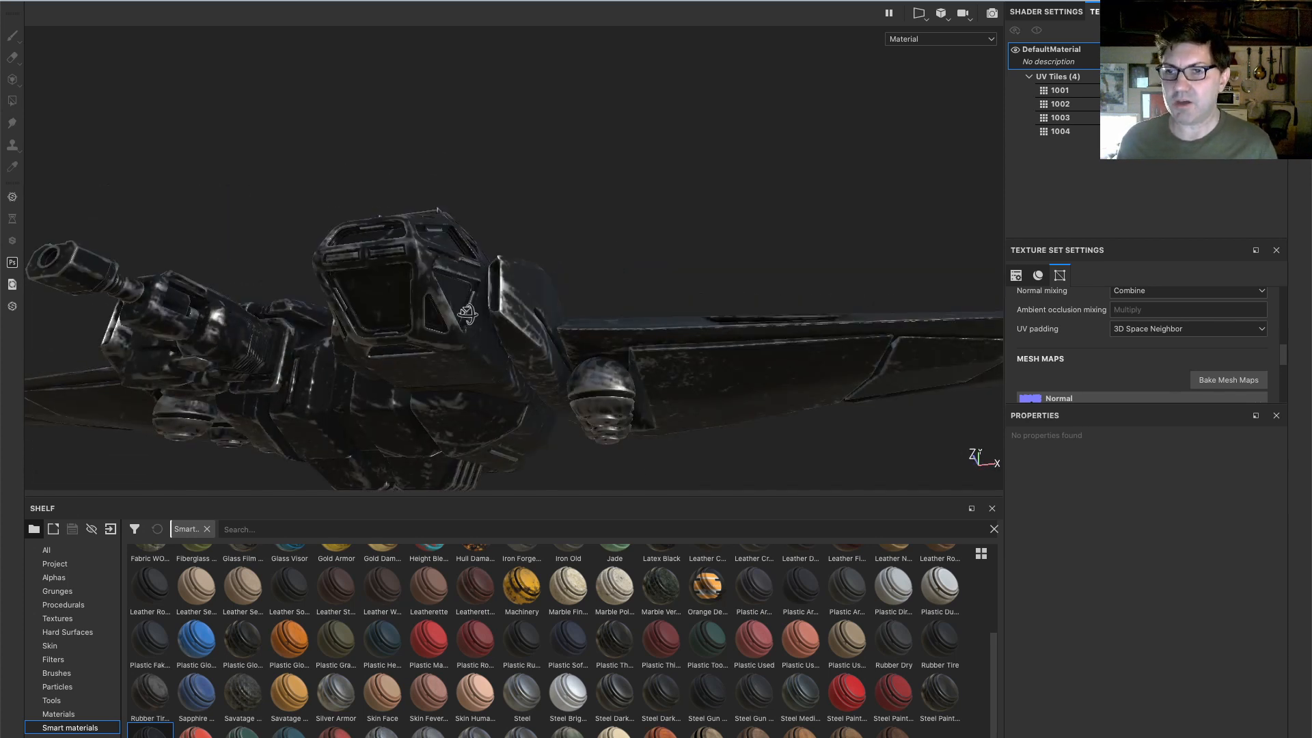
Open the UV tile mask of the Steel Painted Rough Damaged layer and show the 3D and 2D views side by side
mouse_move(468, 314)
left_mouse_down("alt")
mouse_move(430, 430)
mouse_move(461, 338)
left_mouse_up("alt")
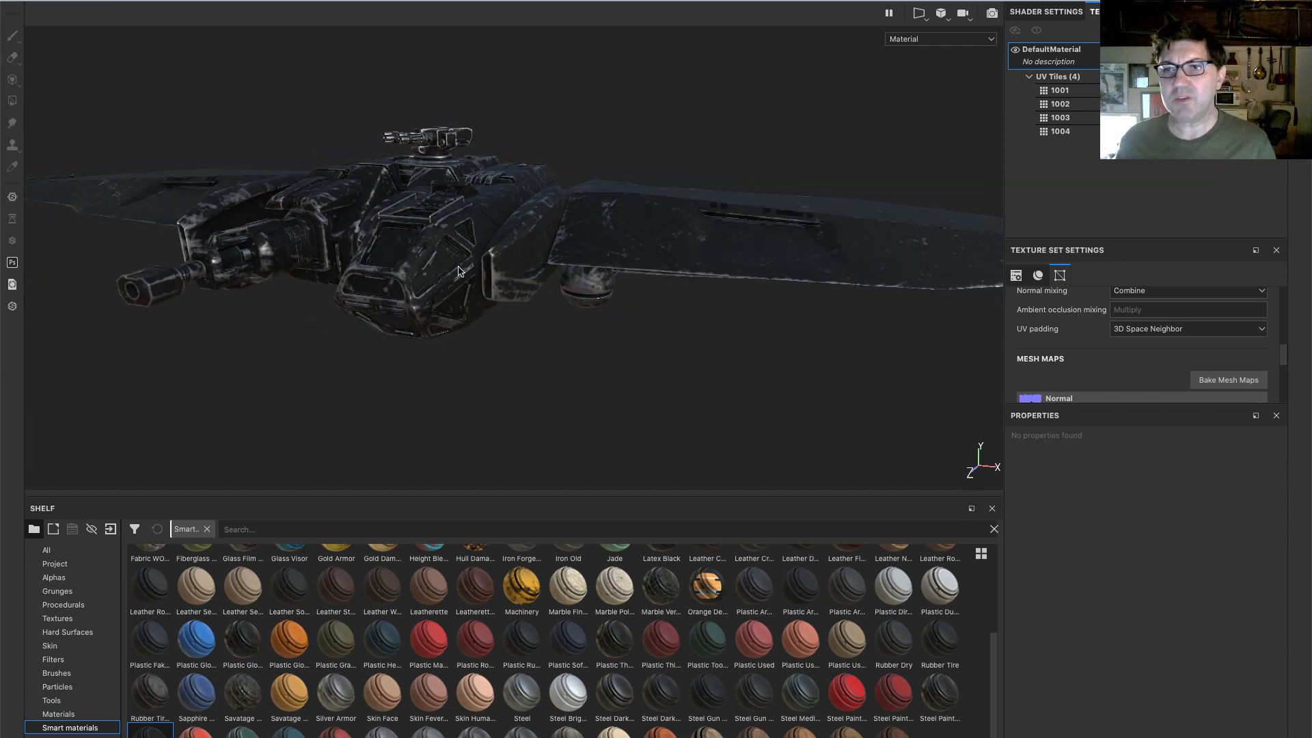
left_click_drag(458, 263, 445, 239, "alt")
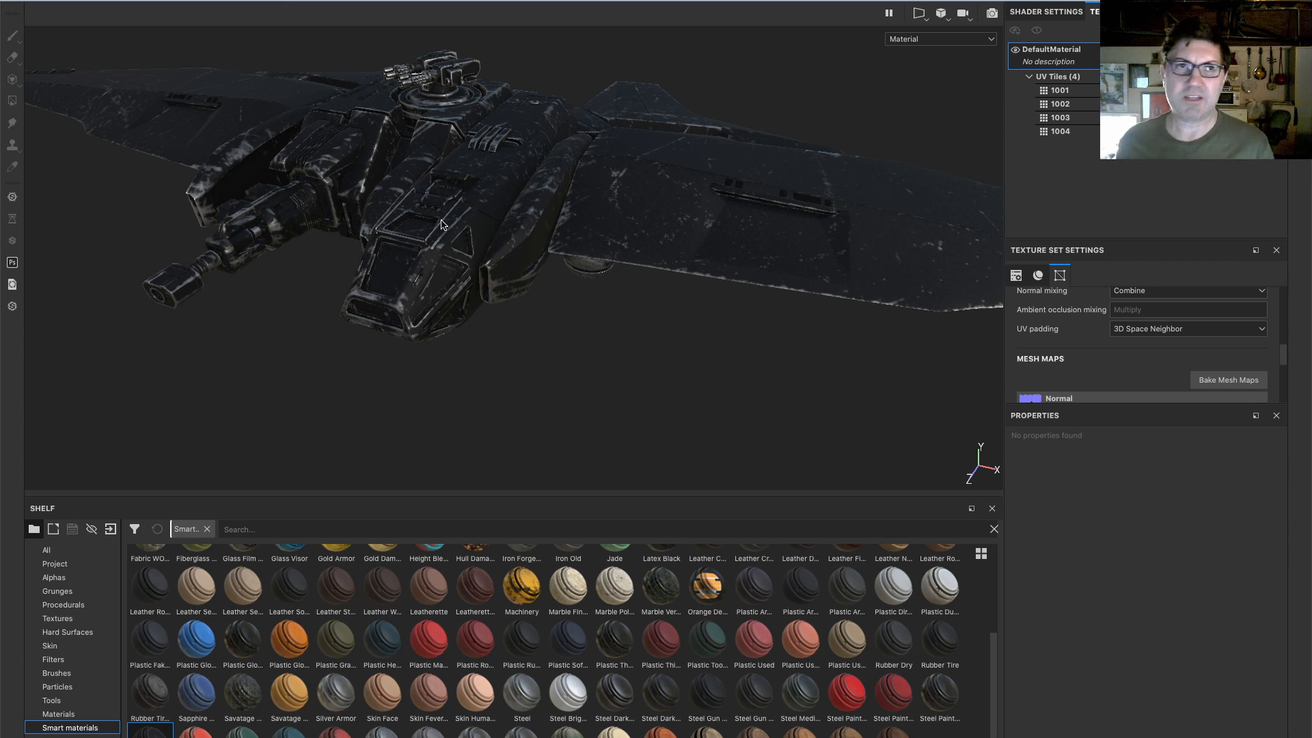
left_click_drag(0, 117, 812, 74)
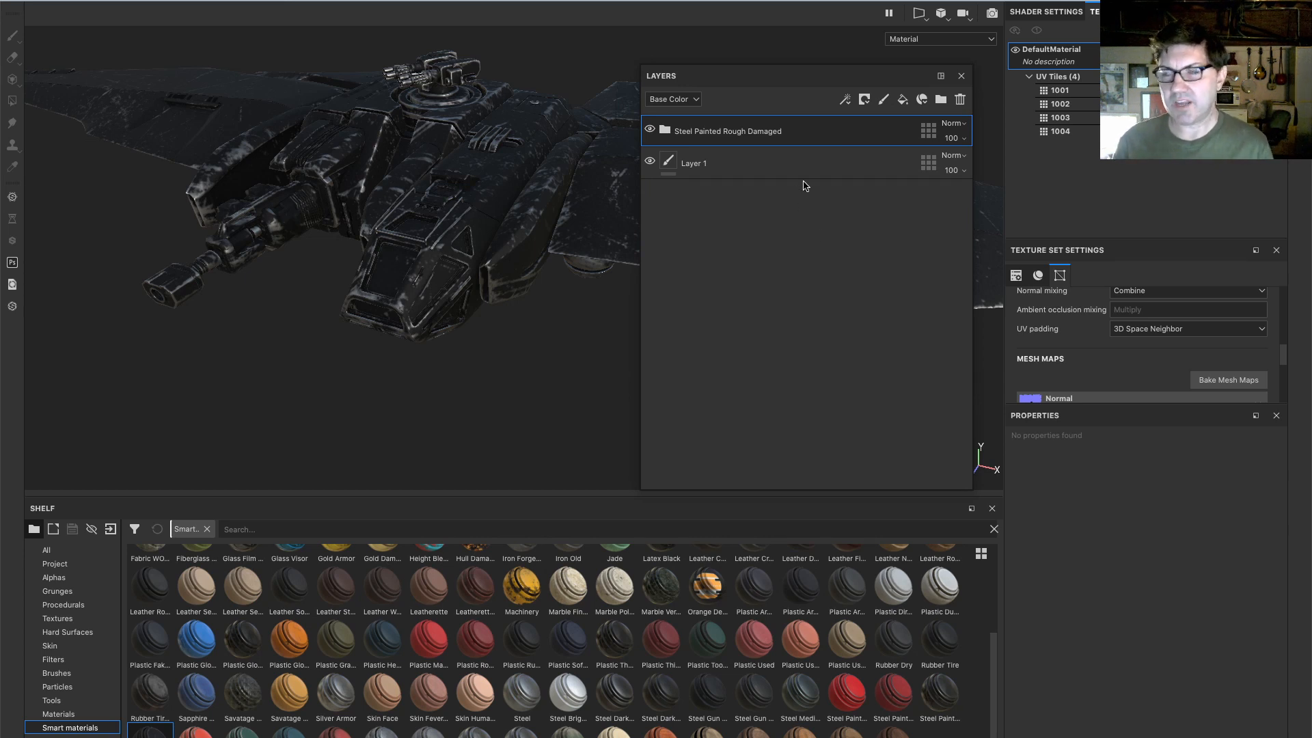
left_click(929, 136)
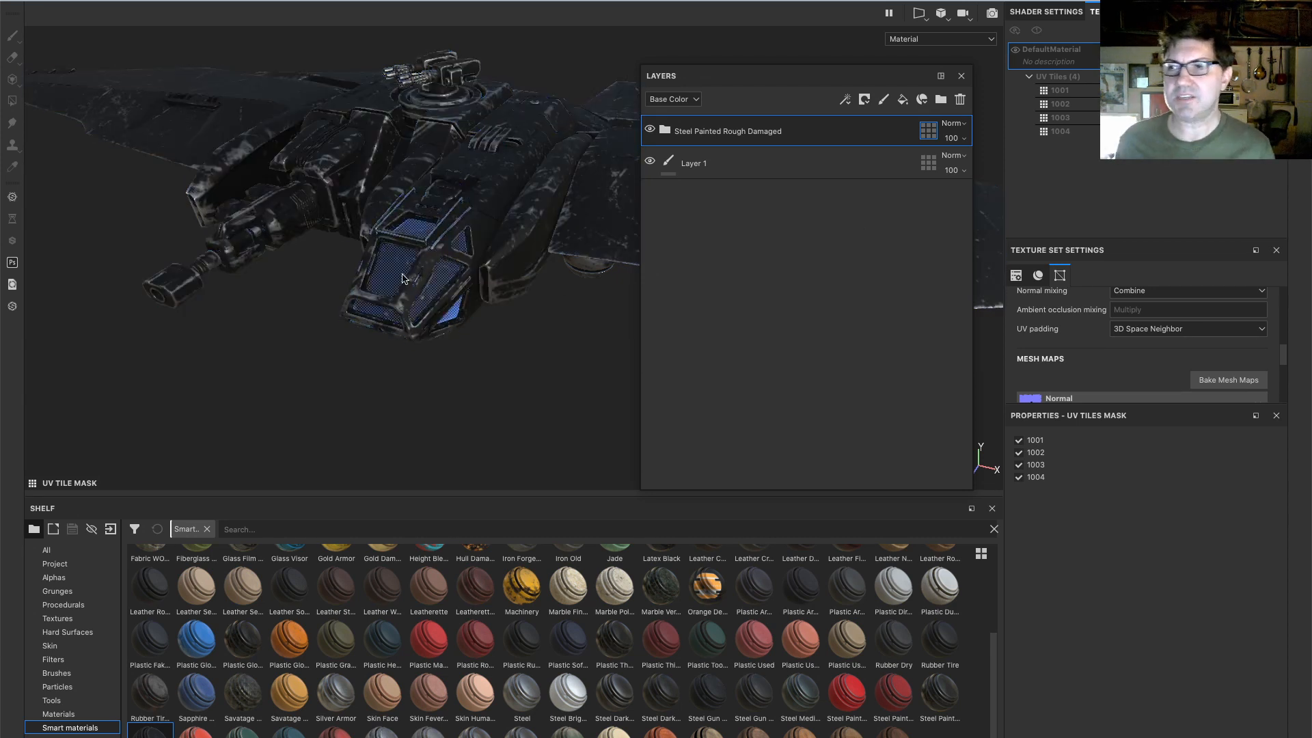
left_click_drag(809, 80, 0, 80)
left_click(918, 13)
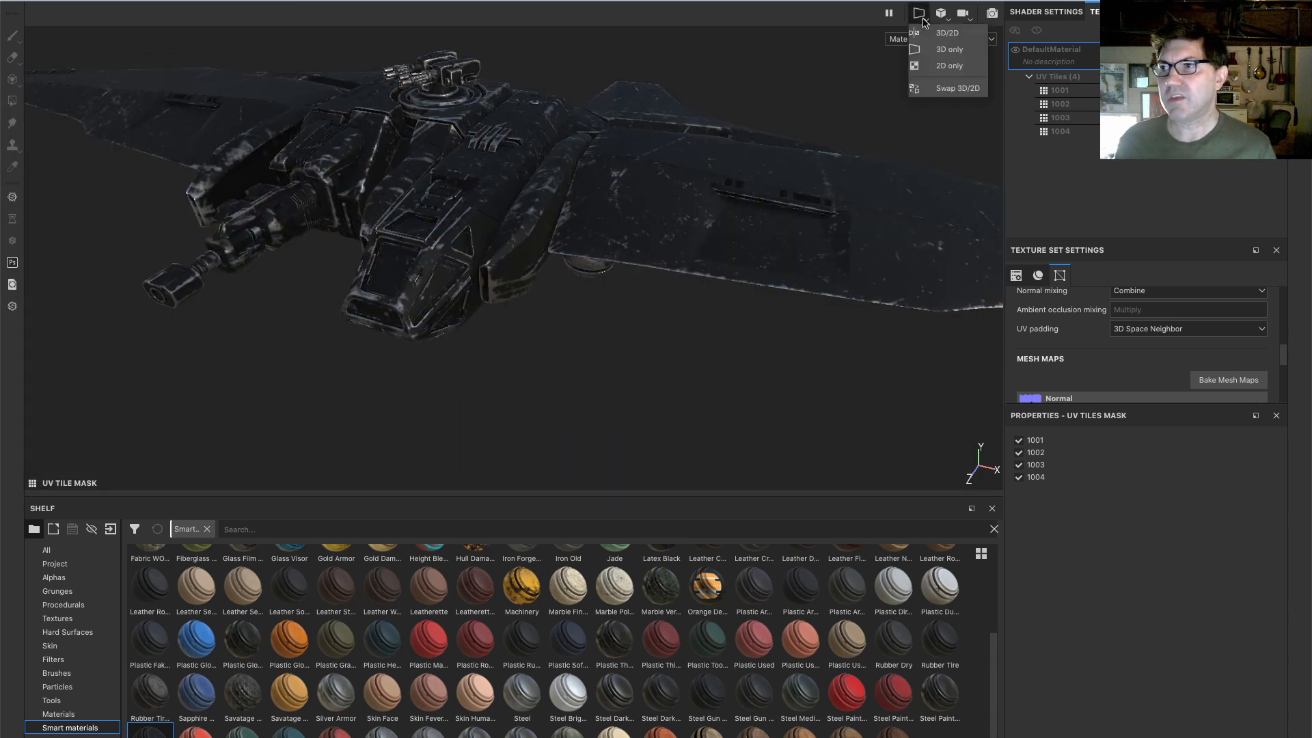
left_click(939, 43)
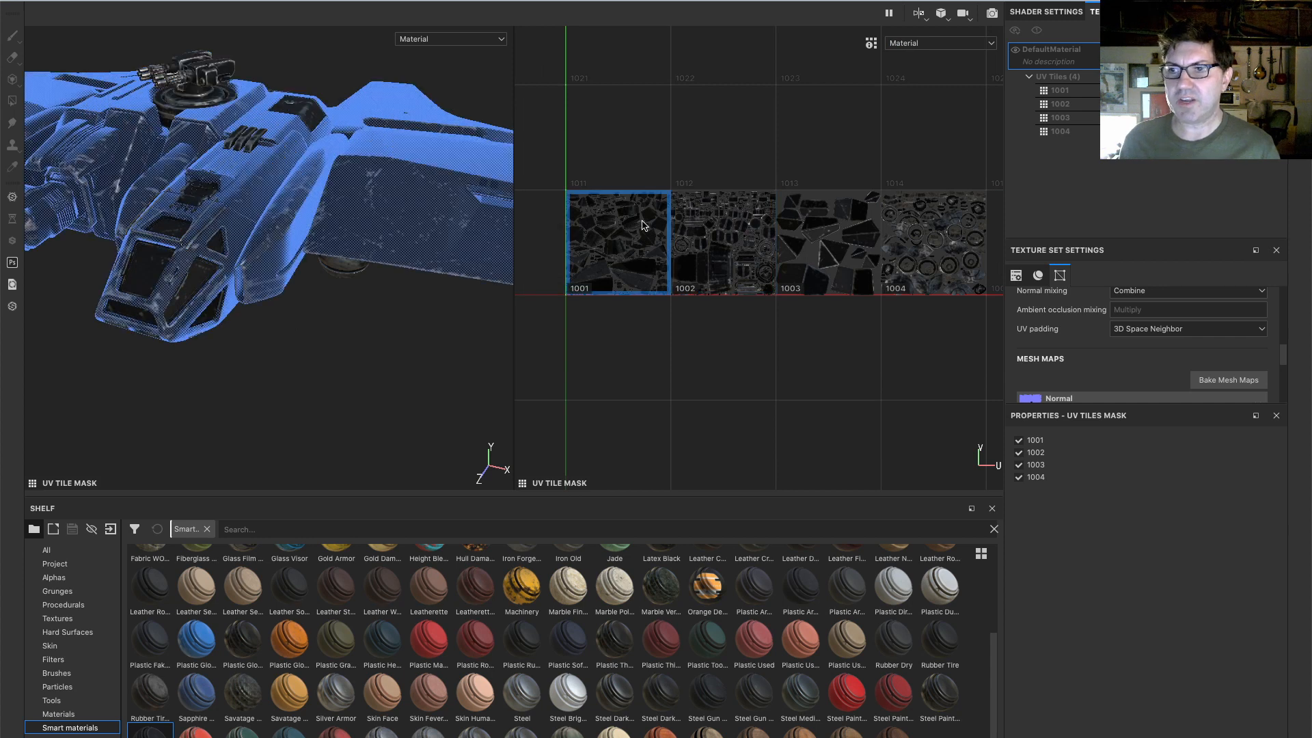
Exclude tiles 1002, 1003 and 1004 from the Steel Painted Rough Damaged layer's UV tile mask, keeping only 1001
left_click_drag(363, 205, 326, 199, "alt")
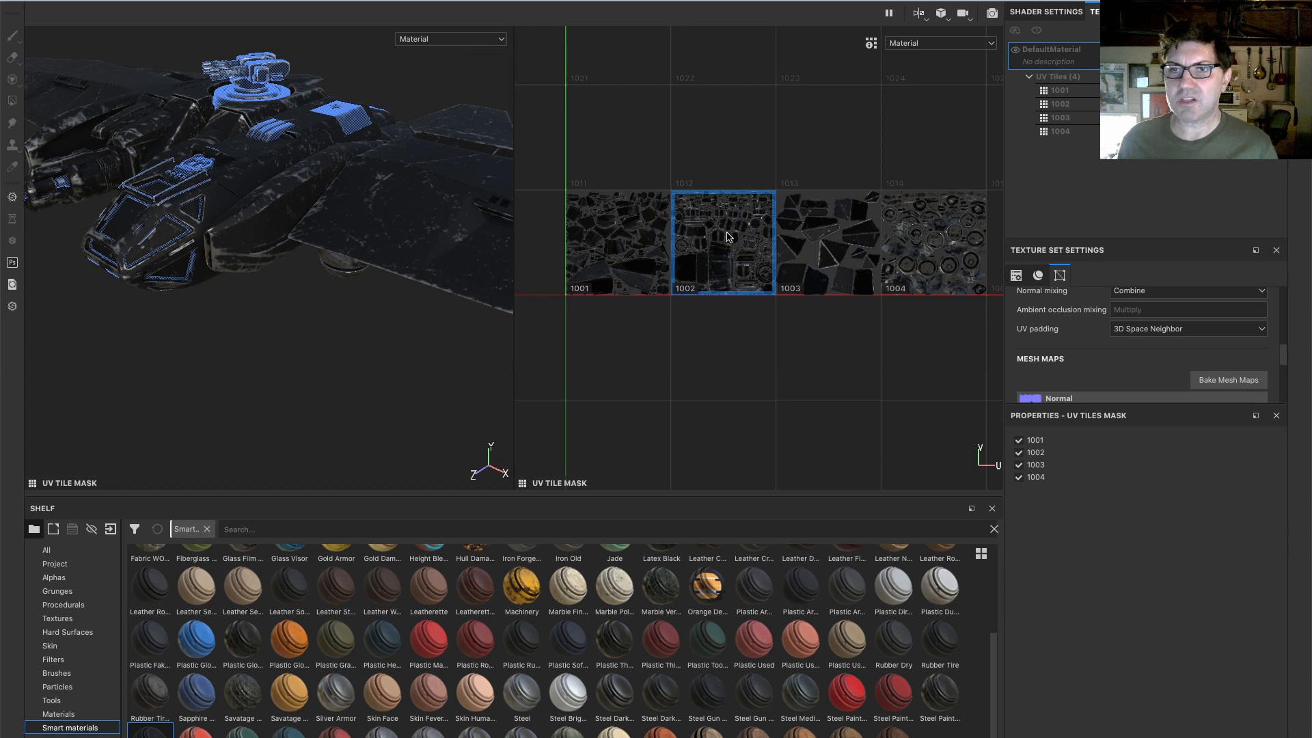
left_click(728, 237)
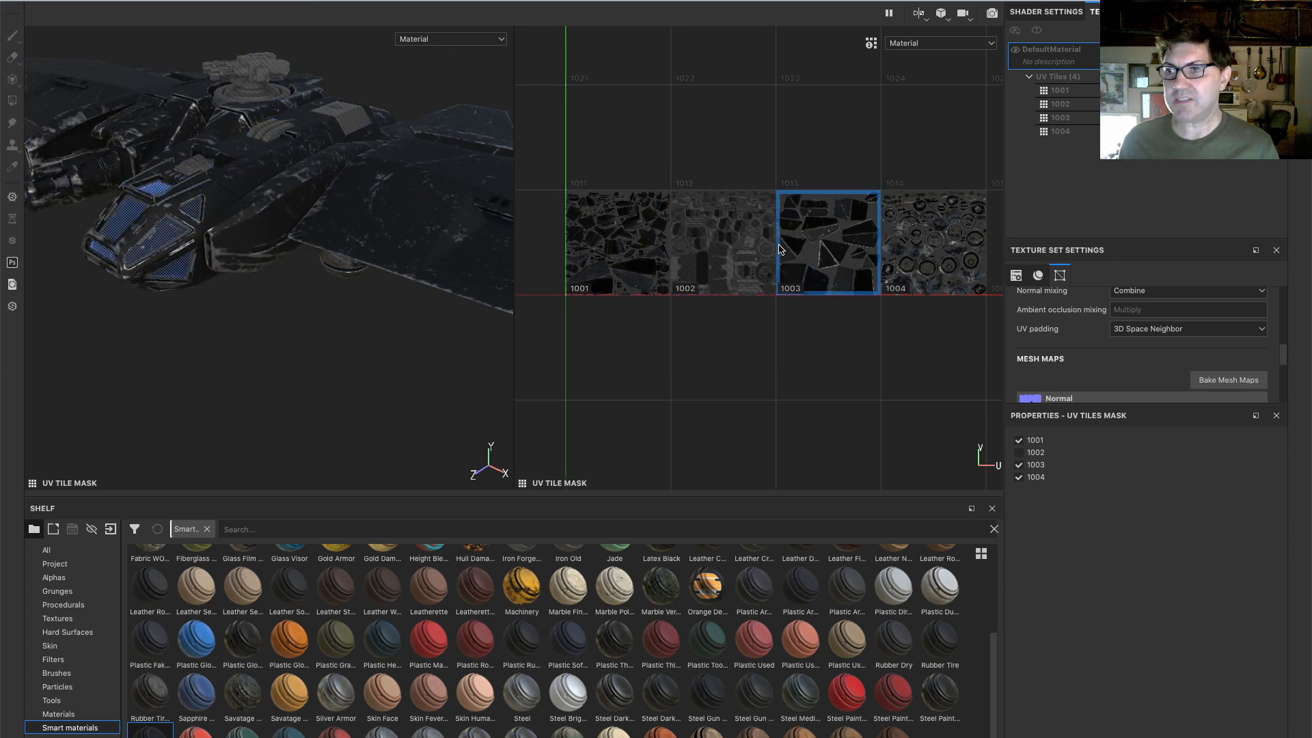
left_click(823, 254)
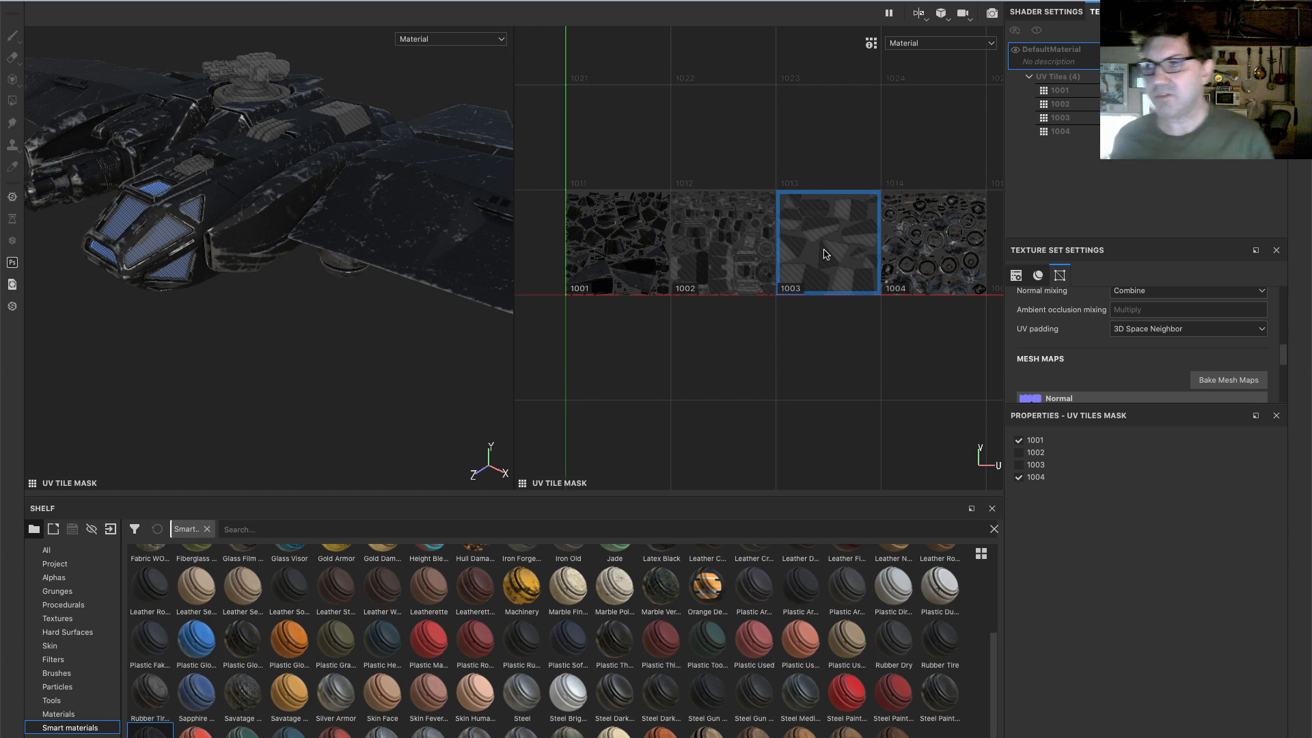
left_click_drag(427, 245, 416, 142, "alt")
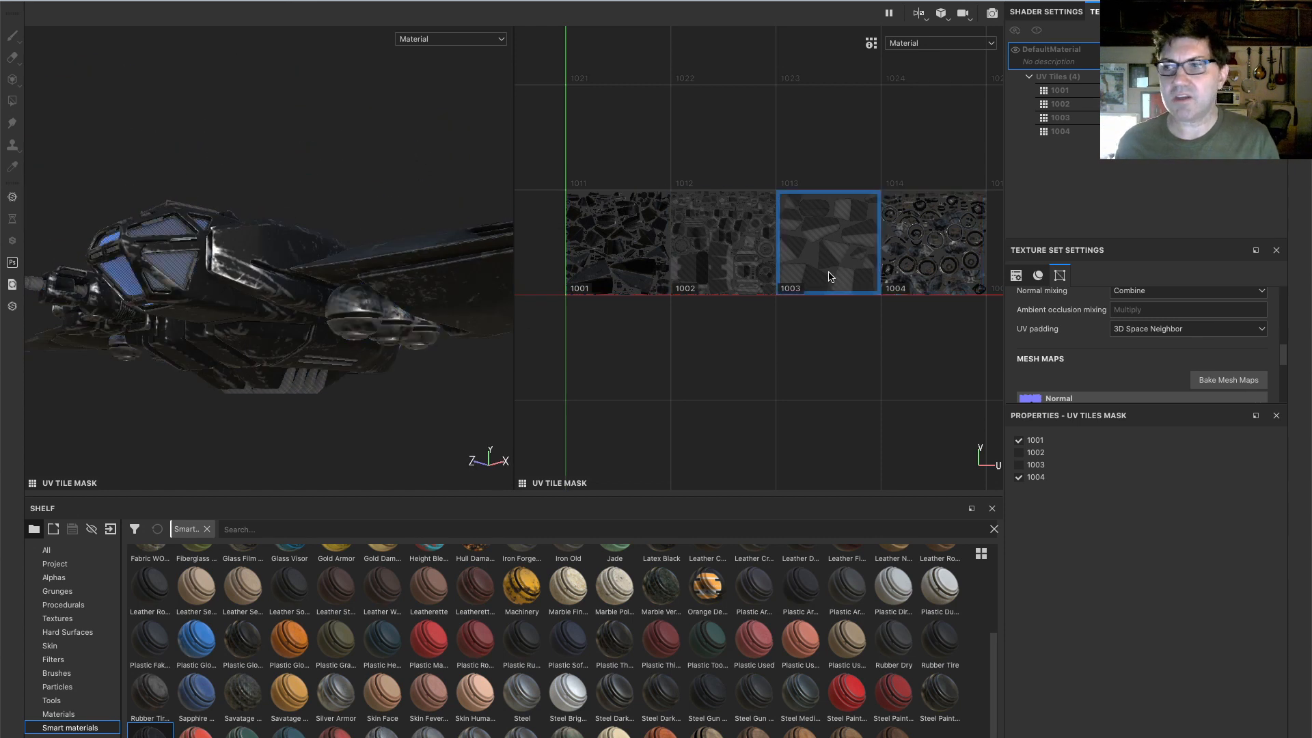
left_click(937, 259)
left_click_drag(305, 242, 293, 322, "alt")
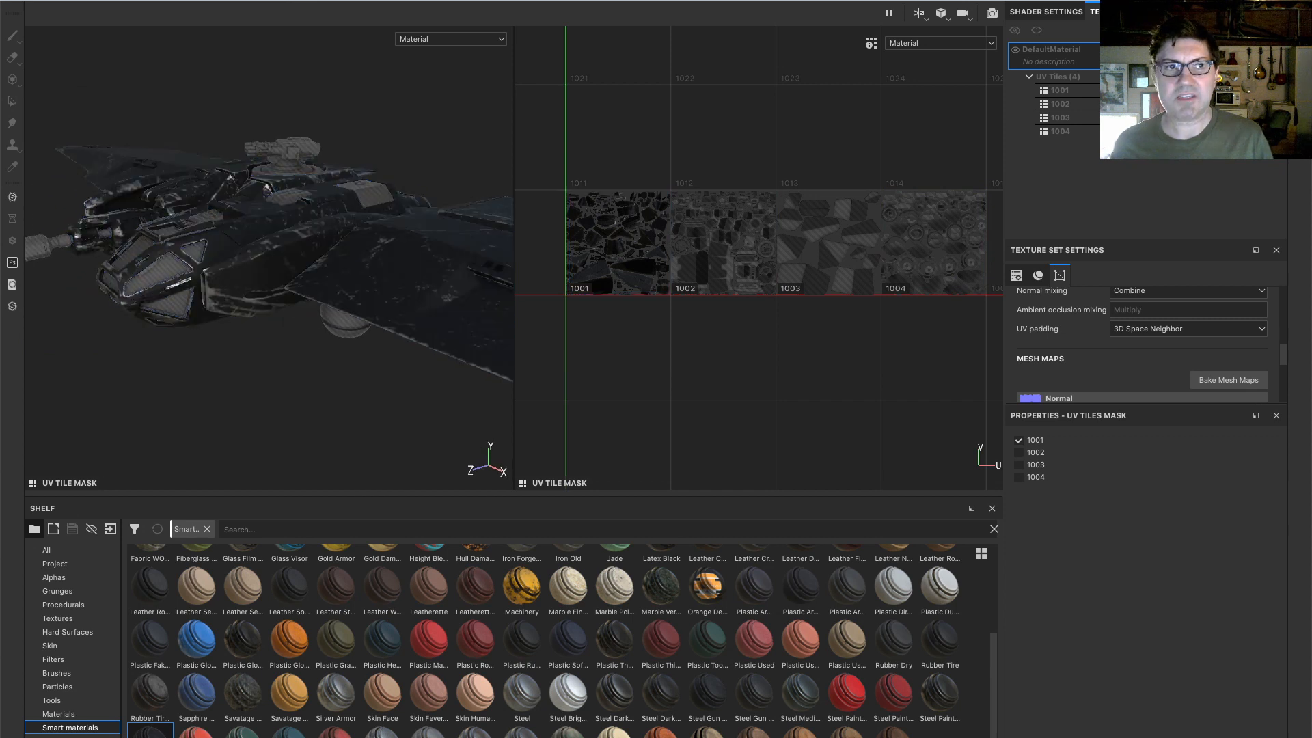
Leave the mask editing, show only the 3D view and examine which parts of the ship carry the black paint
key("1")
left_click_drag(253, 257, 297, 255, "alt")
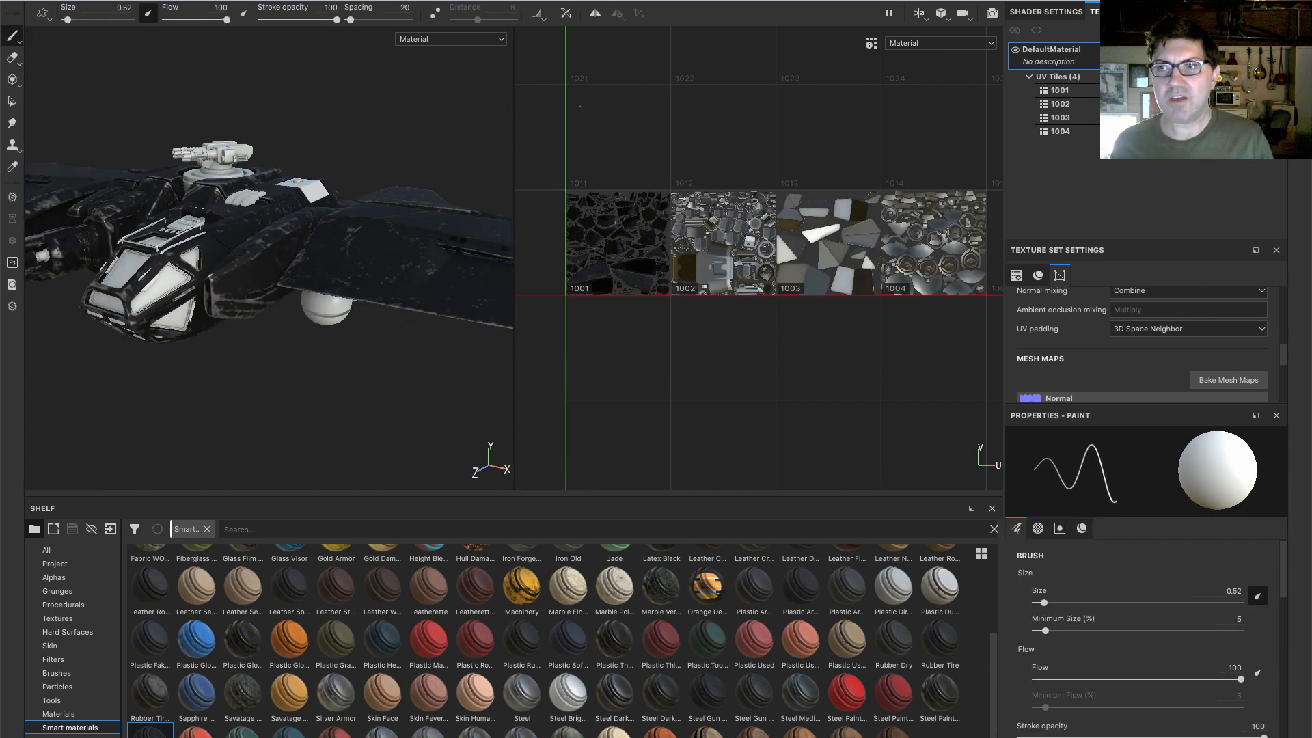
left_click(929, 20)
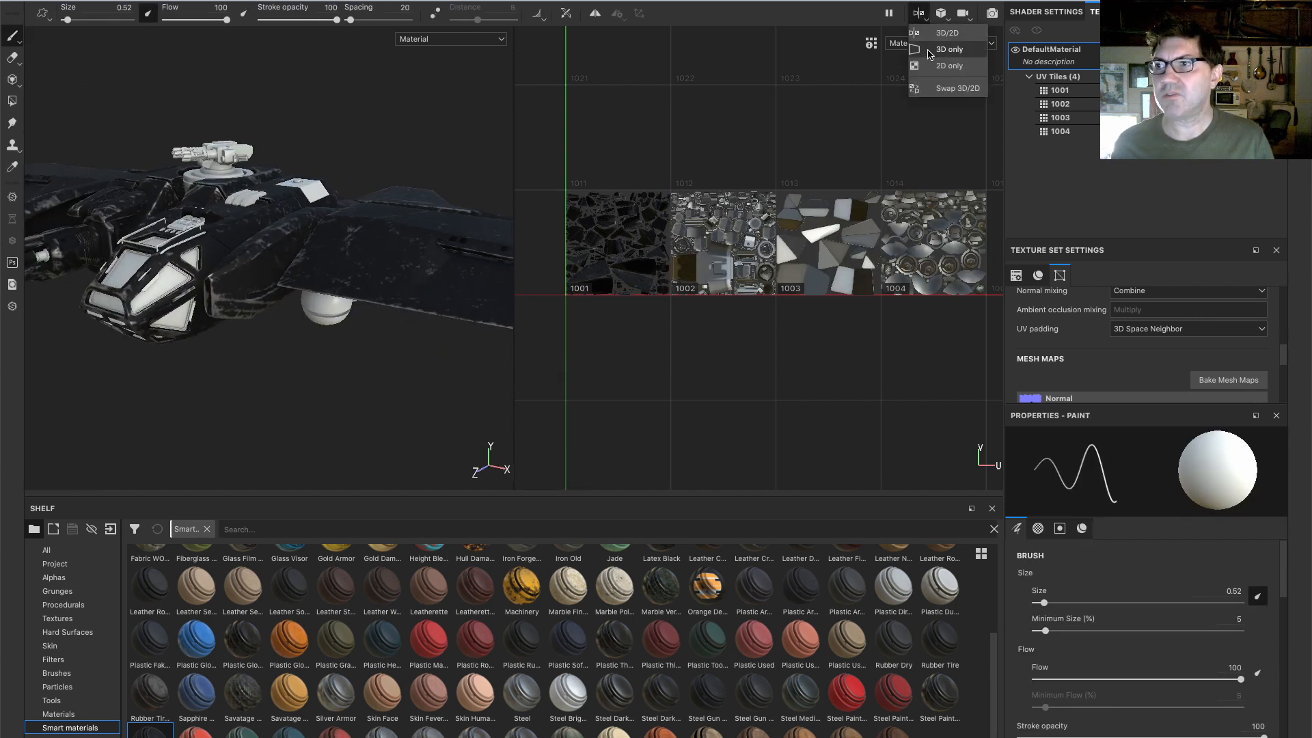
left_click(930, 42)
left_click_drag(379, 213, 386, 258, "alt")
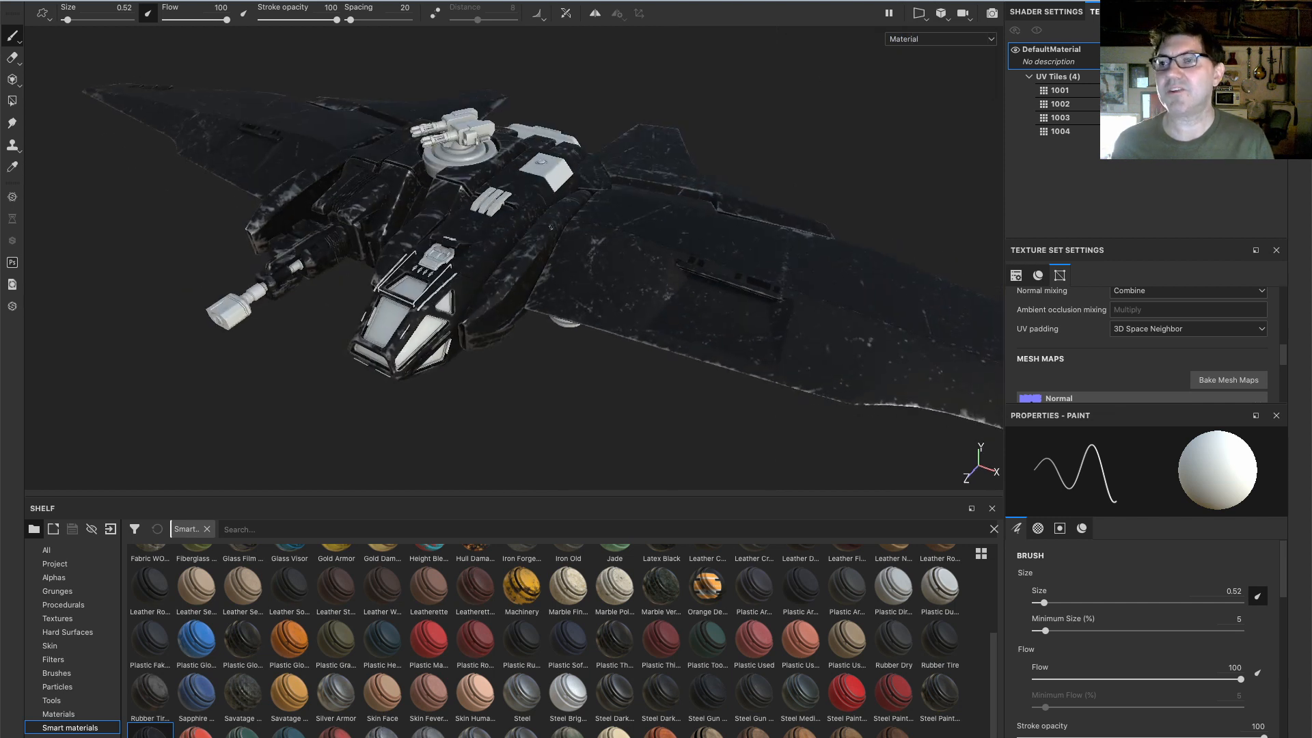
middle_click_drag(557, 224, 482, 219, "alt")
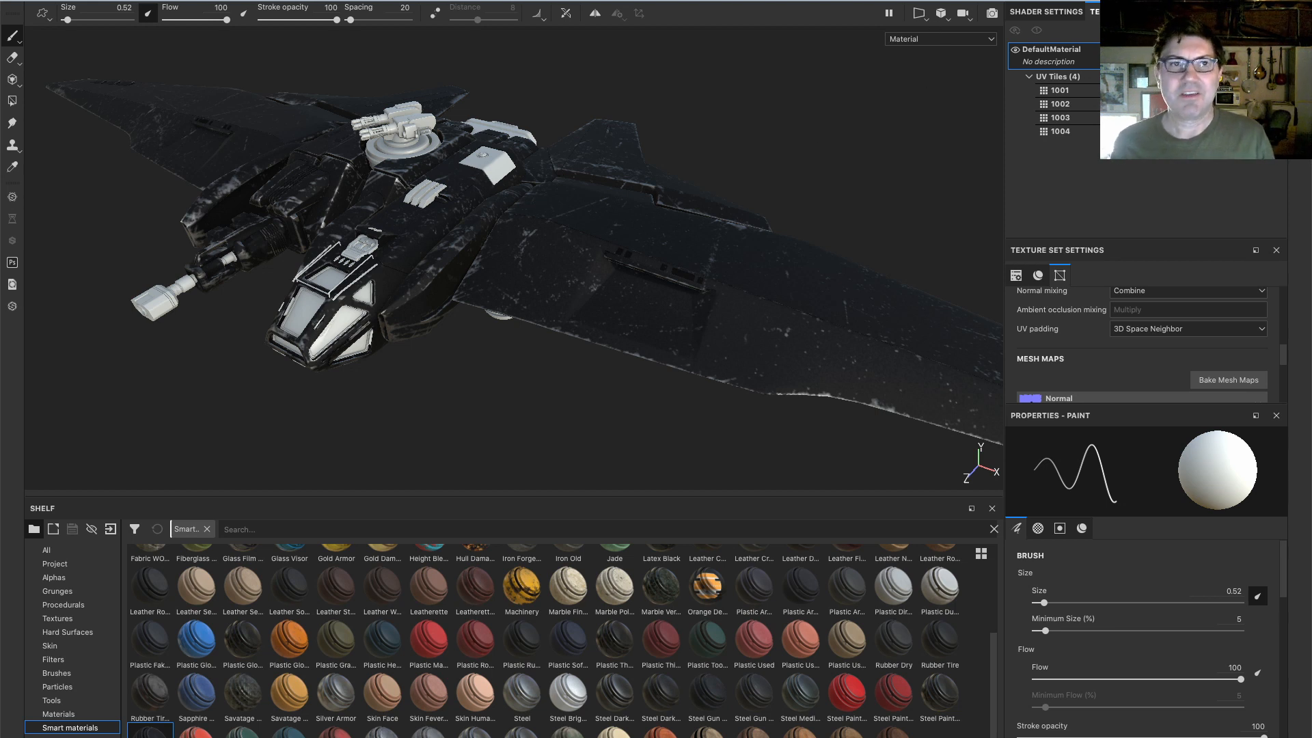
left_click_drag(529, 261, 520, 234, "alt")
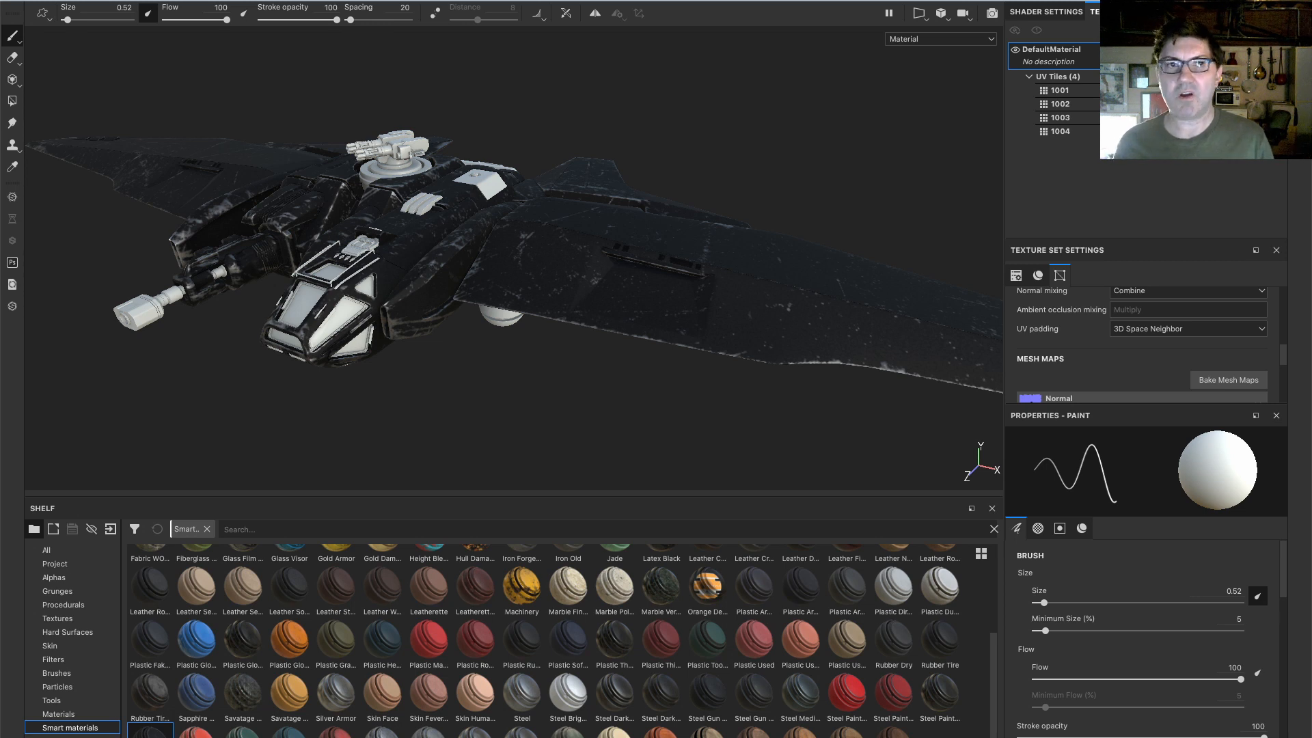
Delete the Steel Painted Rough Damaged layer and Layer 1 from the layer stack
left_click_drag(0, 137, 870, 88)
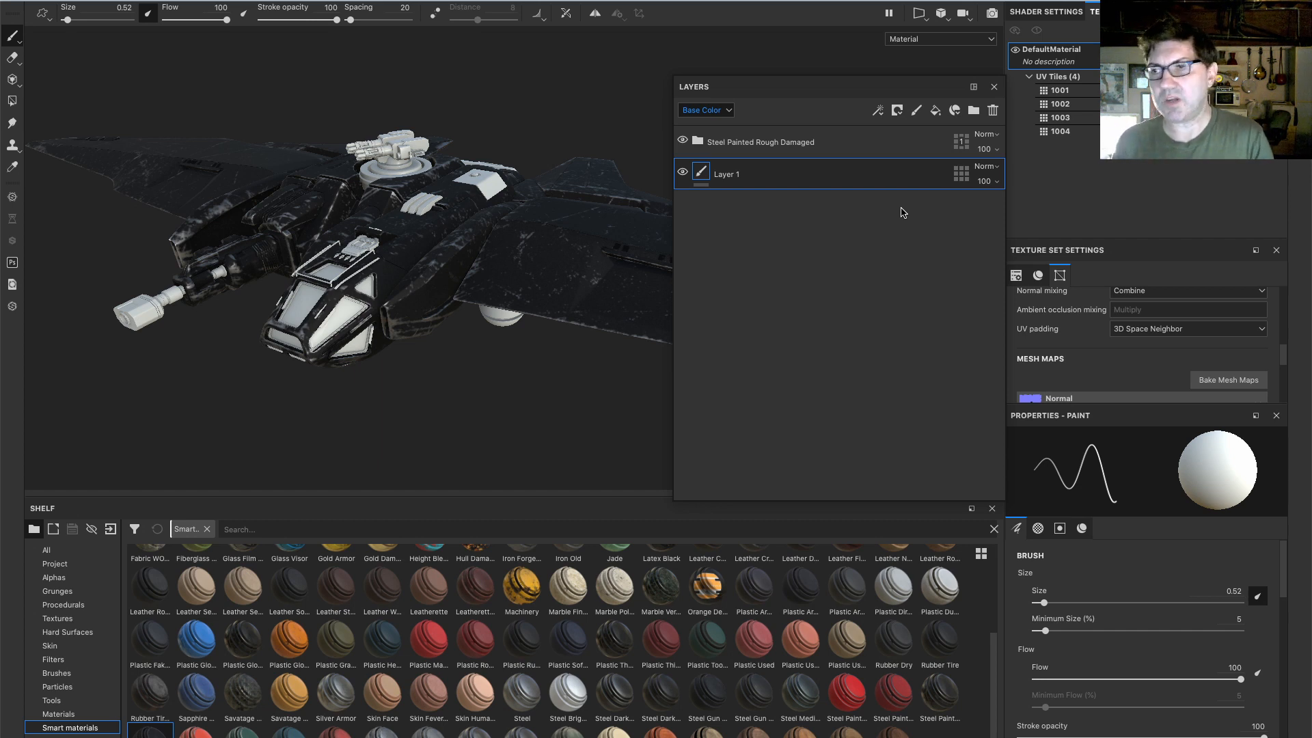
left_click(858, 147)
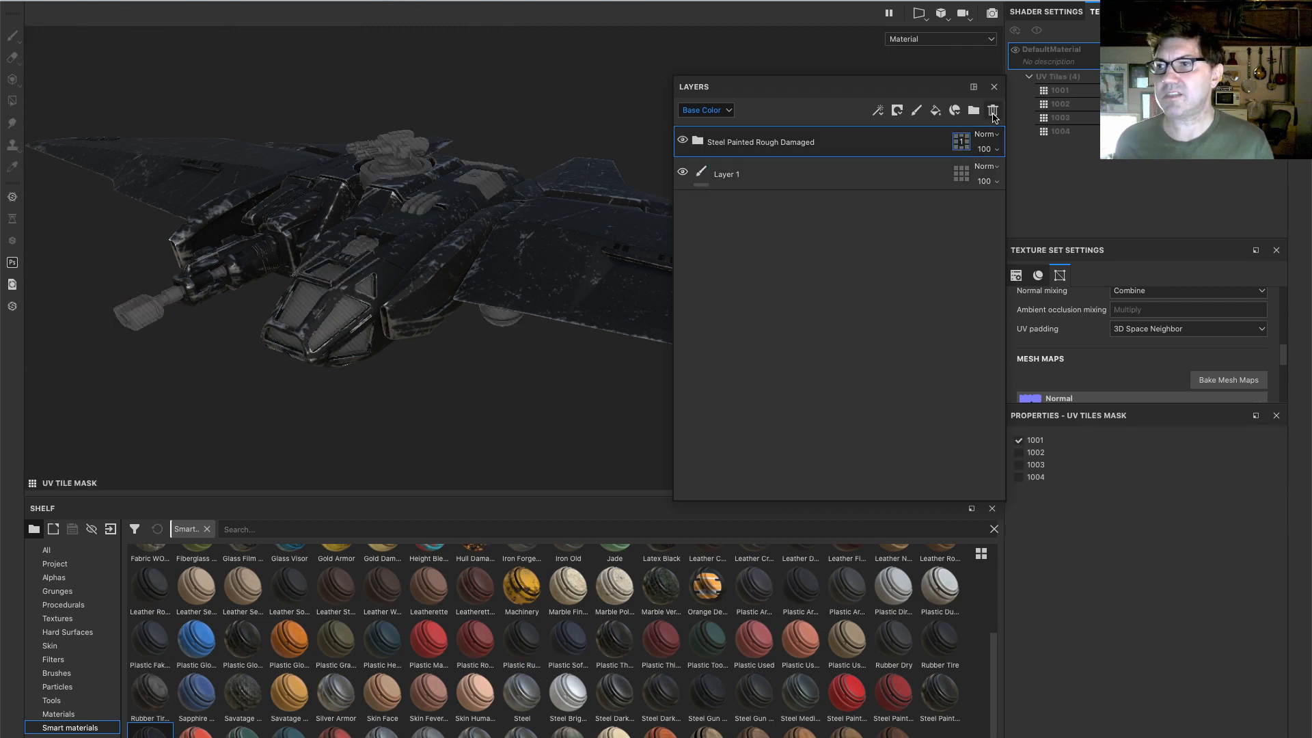
left_click(993, 111)
left_click(992, 111)
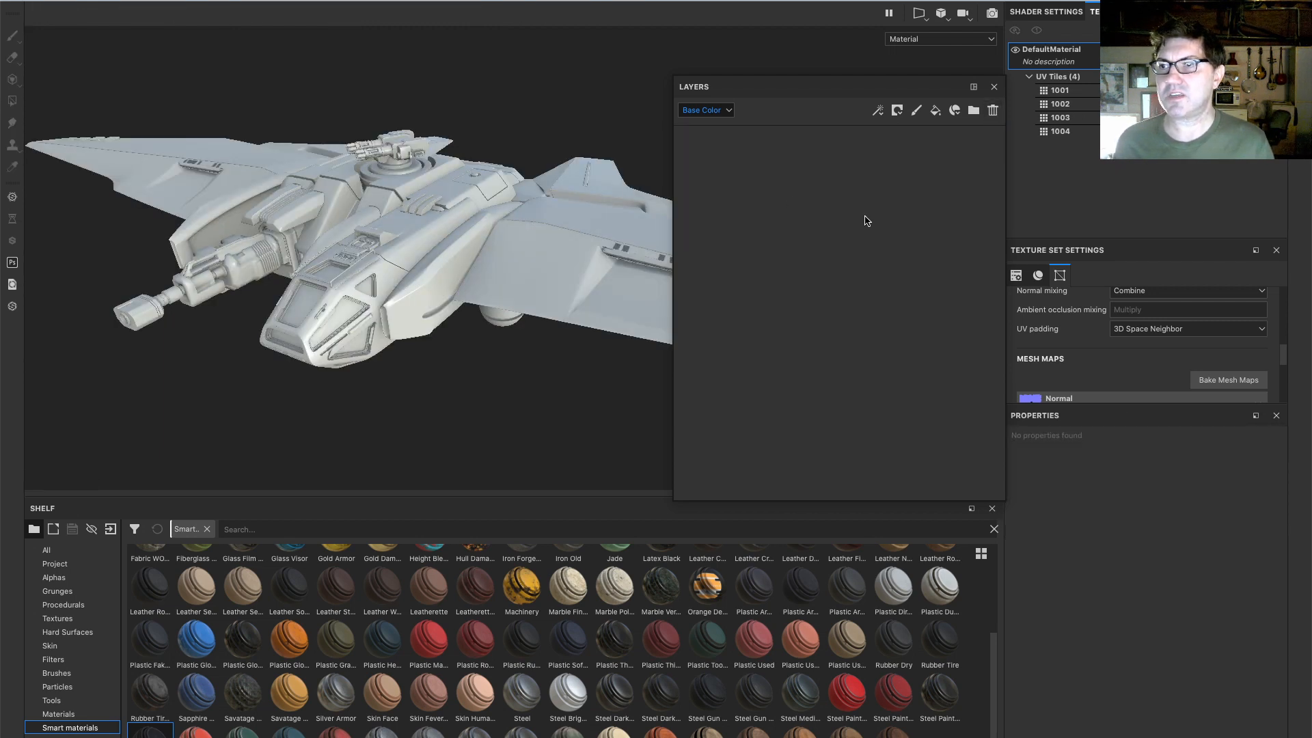
Add a new folder to the empty layer stack and show the 3D and 2D views side by side
left_click_drag(869, 84, 827, 89)
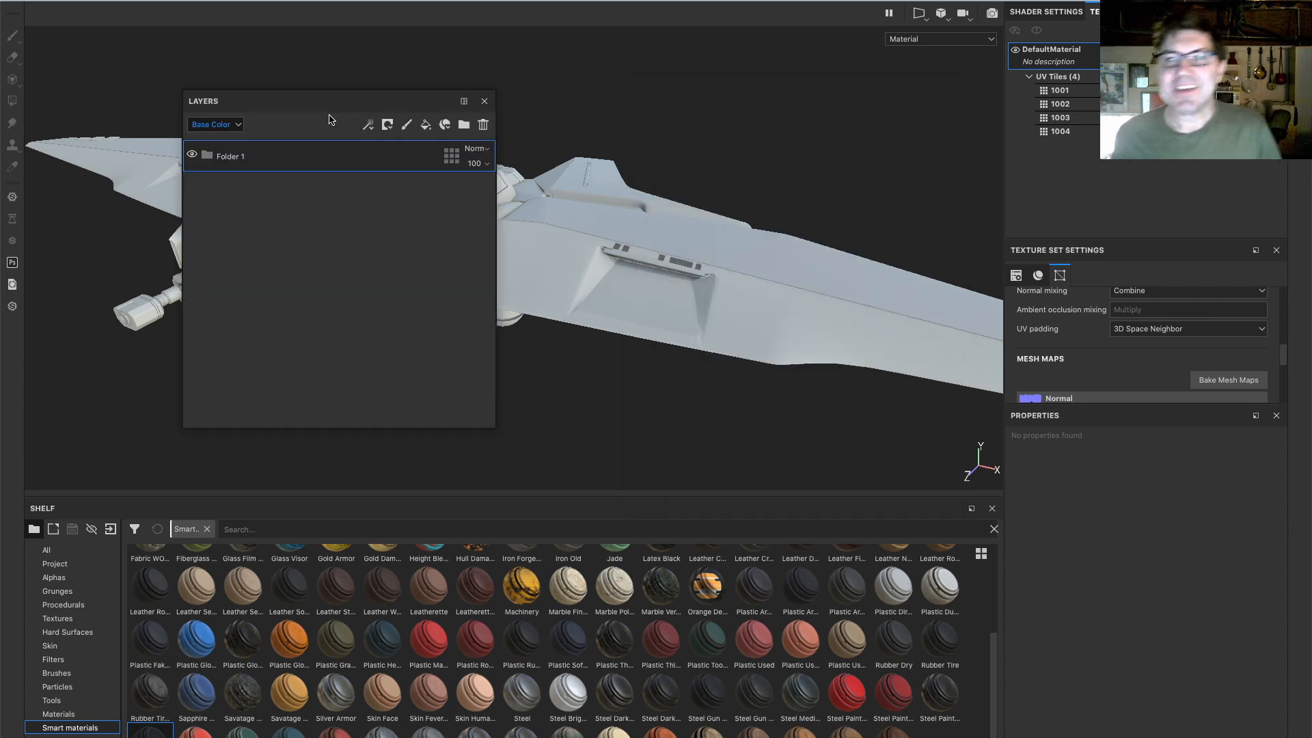
left_click_drag(334, 103, 467, 119)
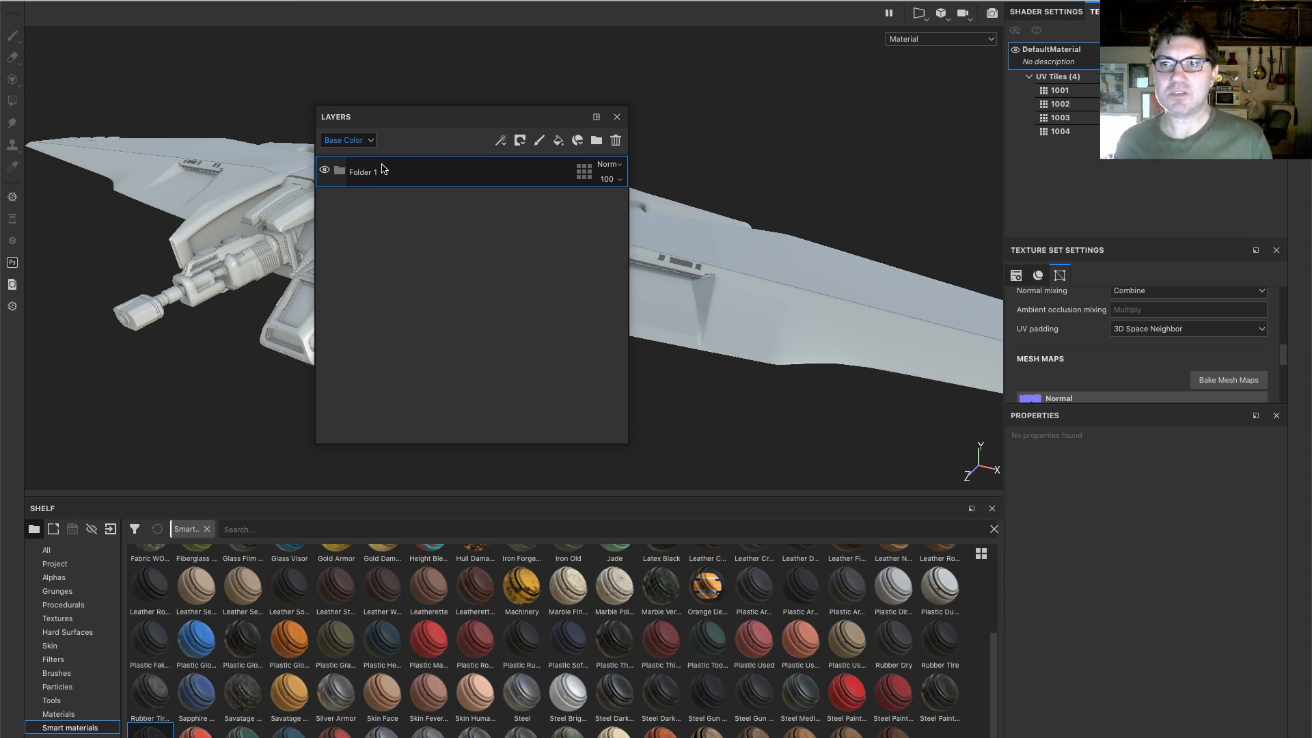
left_click(384, 166)
left_click_drag(454, 117, 252, 98)
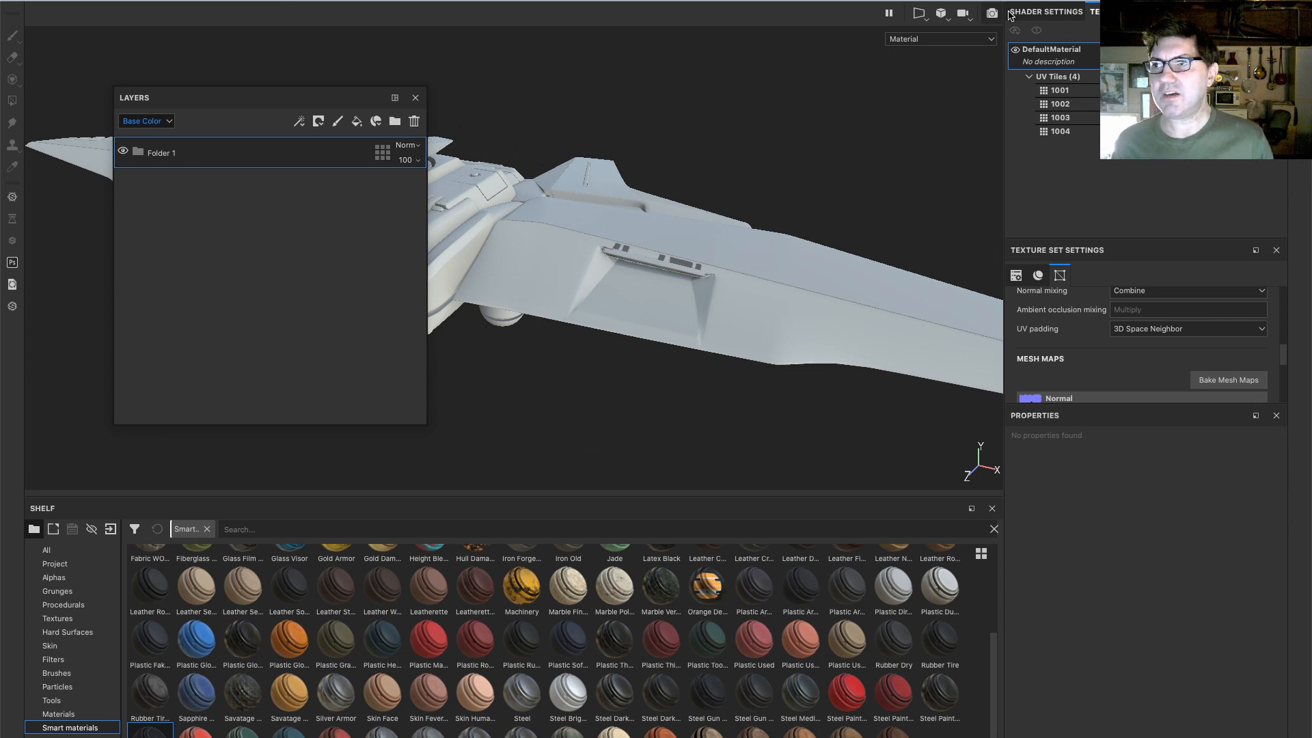
left_click(919, 13)
left_click(950, 33)
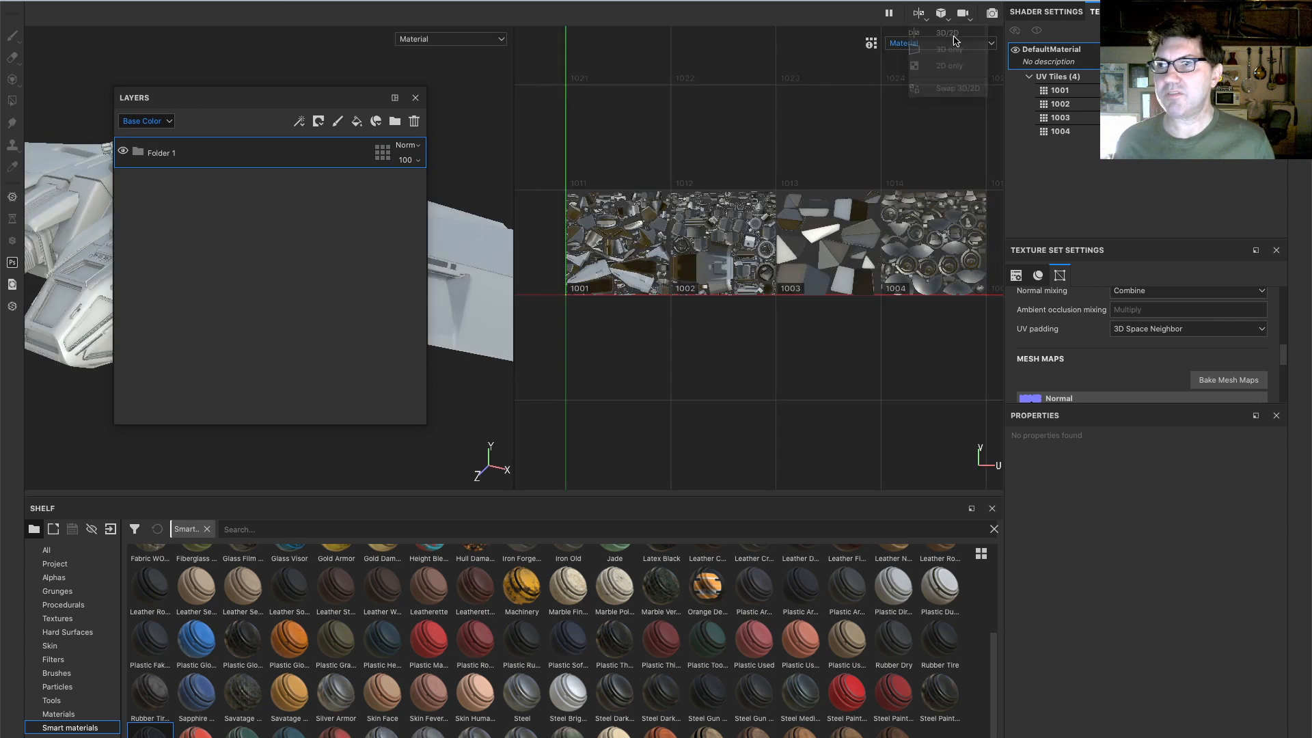
left_click_drag(233, 98, 333, 132)
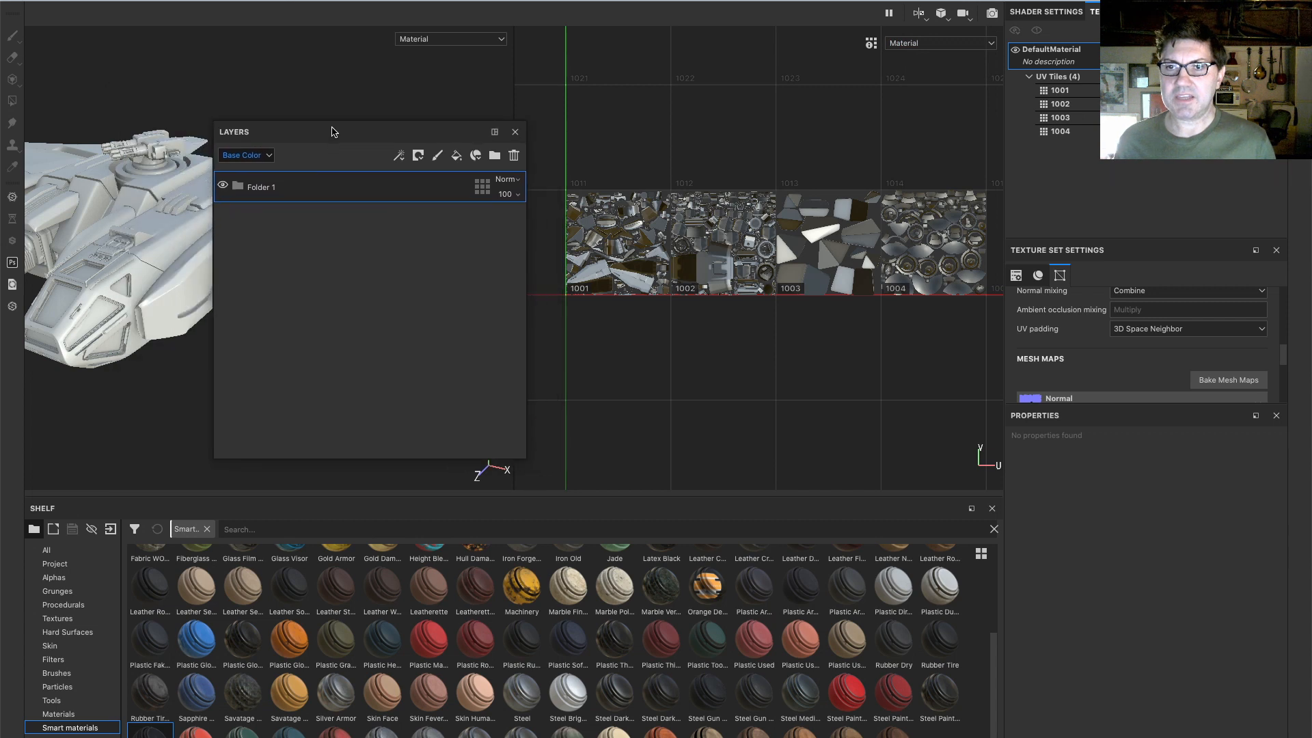
Rename the new layer folder as Fuselage
double_click(274, 193)
type("Fuselage")
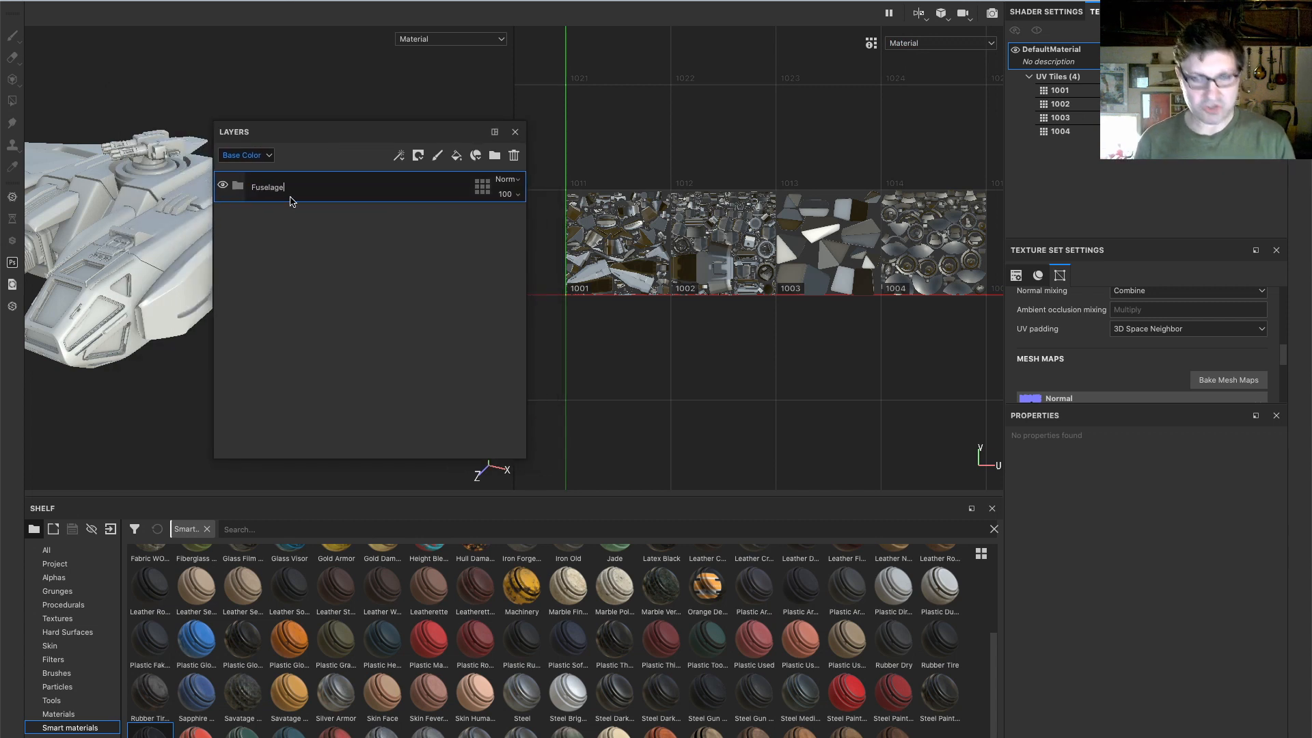
key("Return")
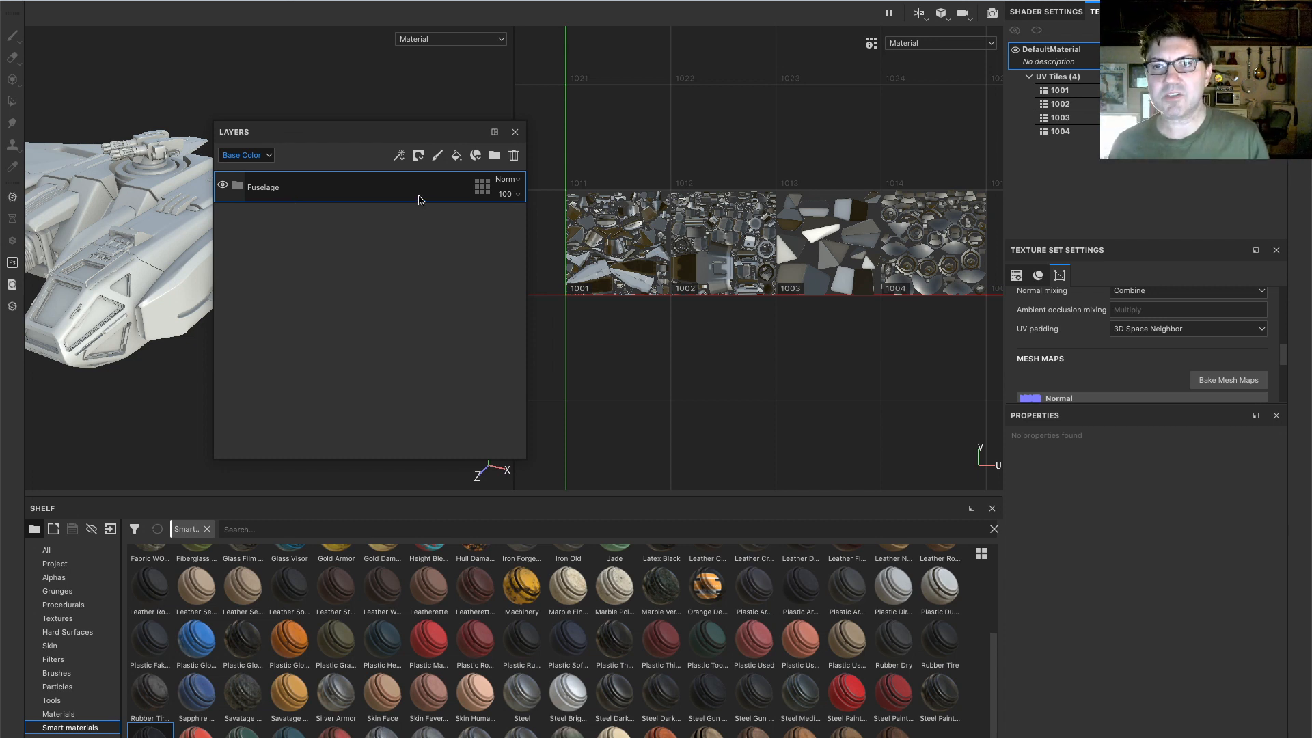
Limit the Fuselage folder's UV tile mask to tile 1001 by excluding tiles 1002, 1003 and 1004
left_click_drag(336, 132, 292, 131)
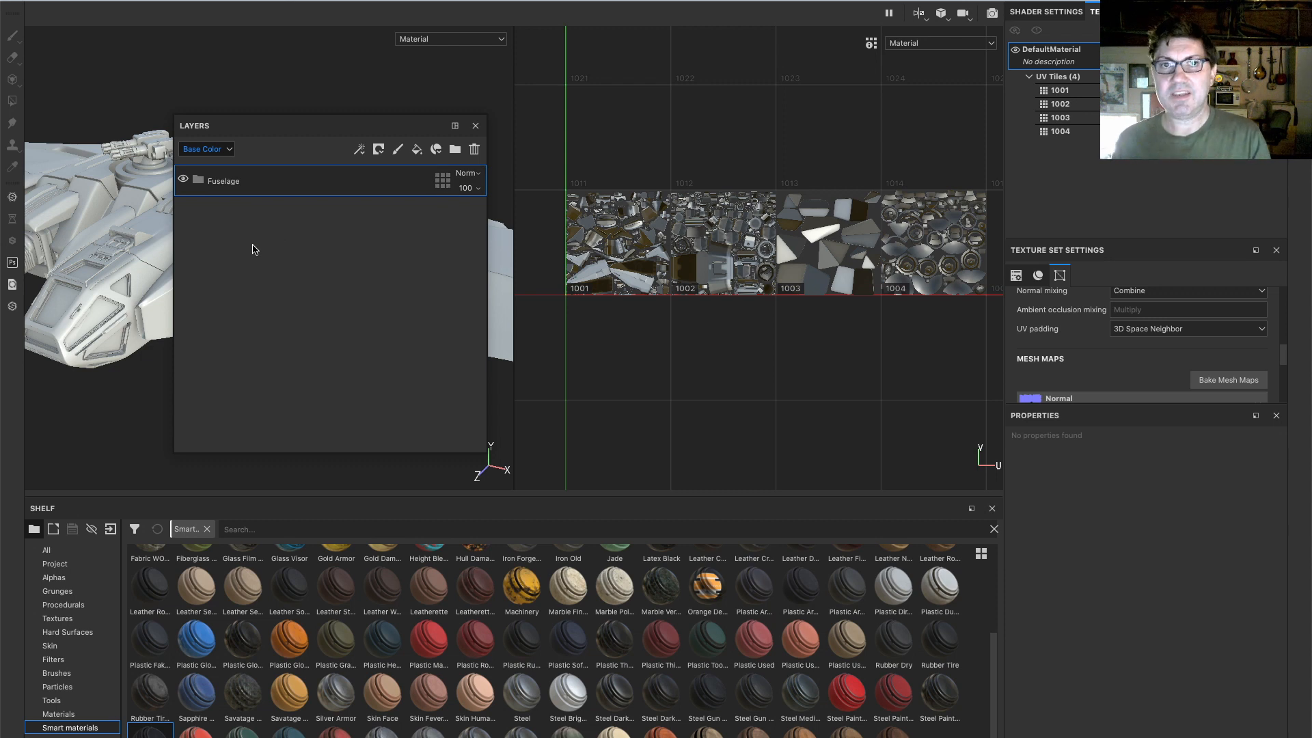
left_click(443, 180)
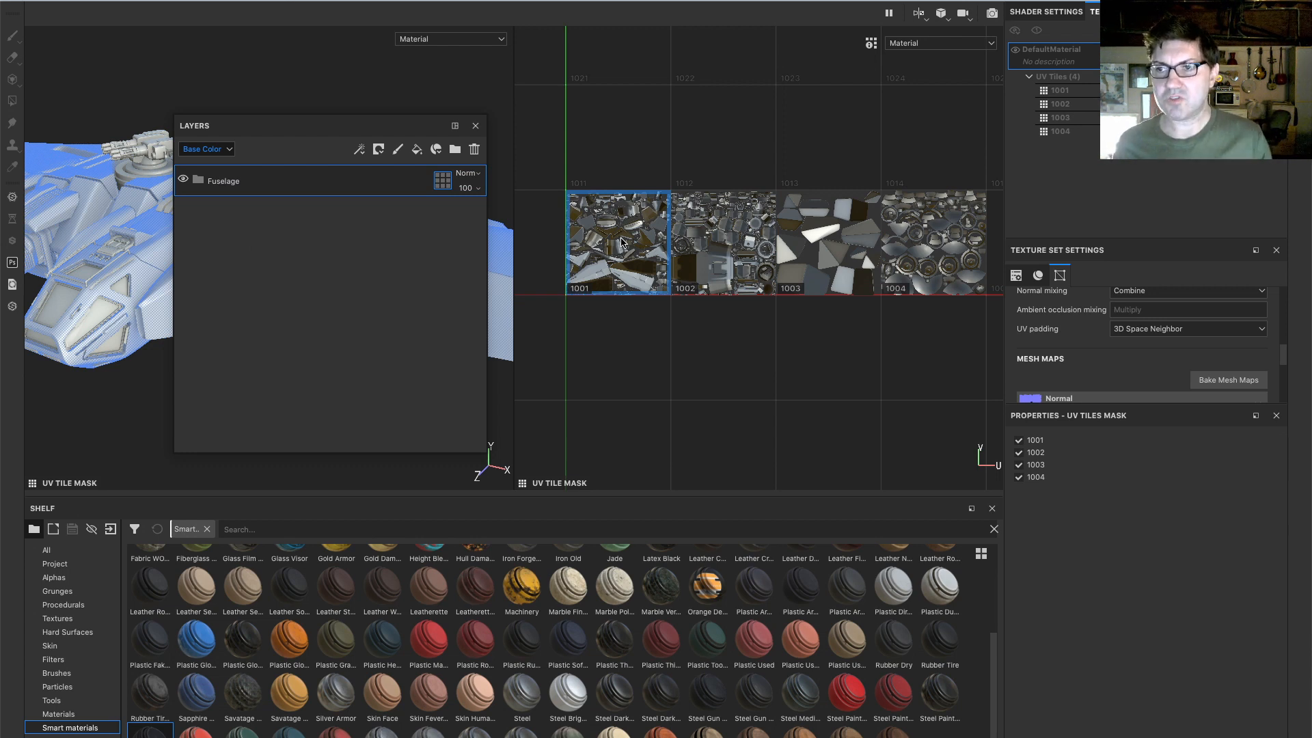
left_click(730, 243)
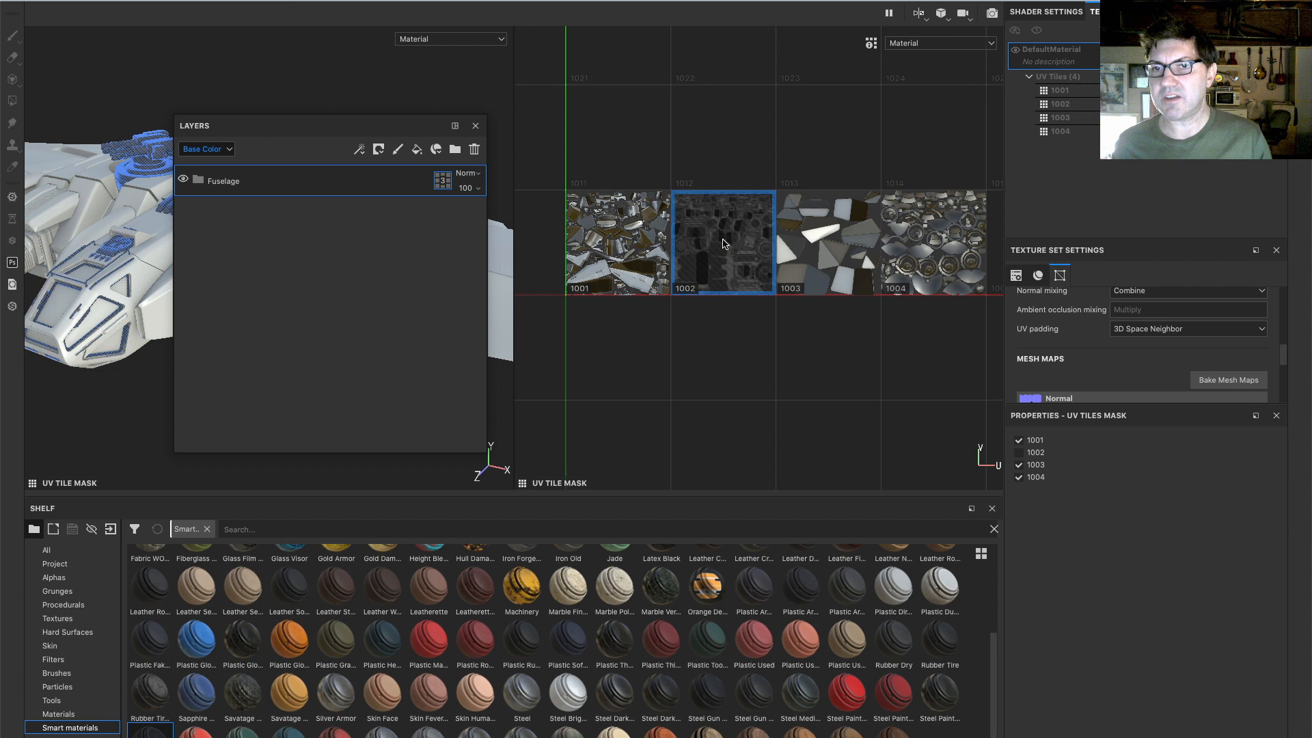
left_click(847, 240)
left_click(921, 242)
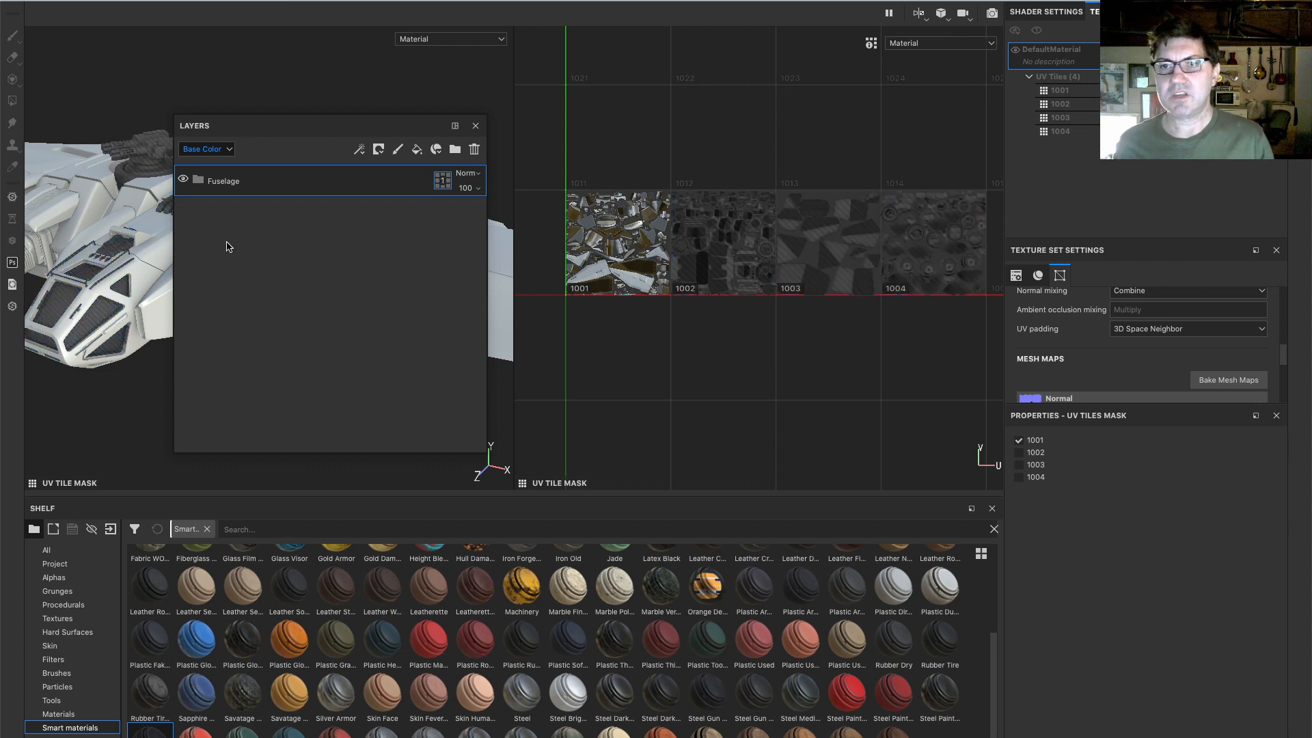
Add another folder above Fuselage and name it Metal Bits
left_click(454, 150)
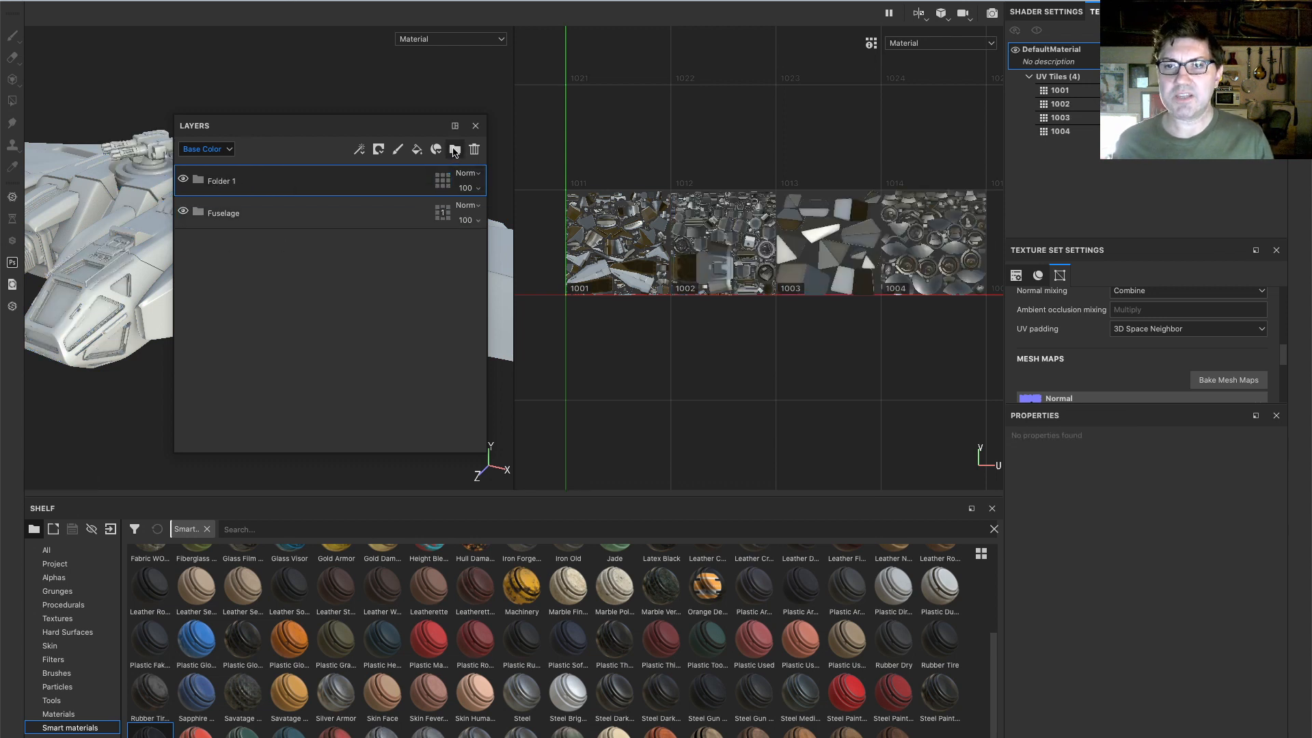
double_click(229, 191)
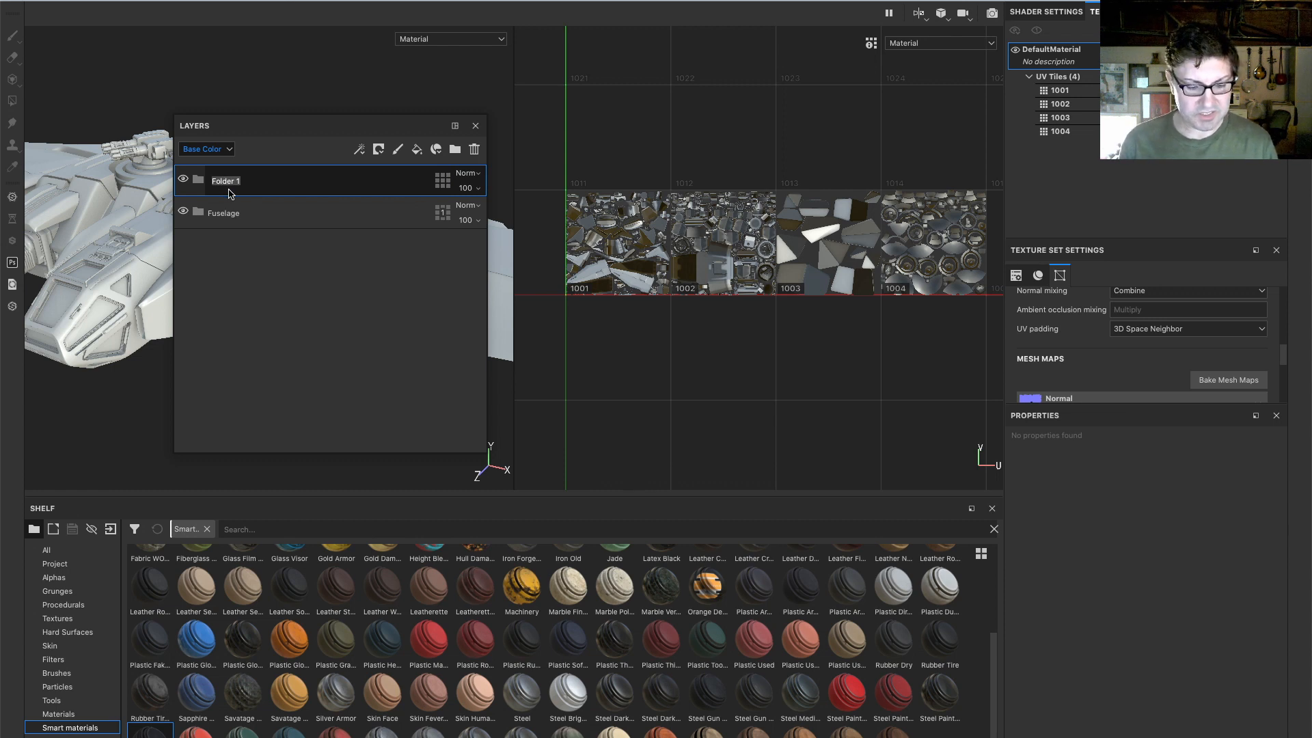
type("Metal")
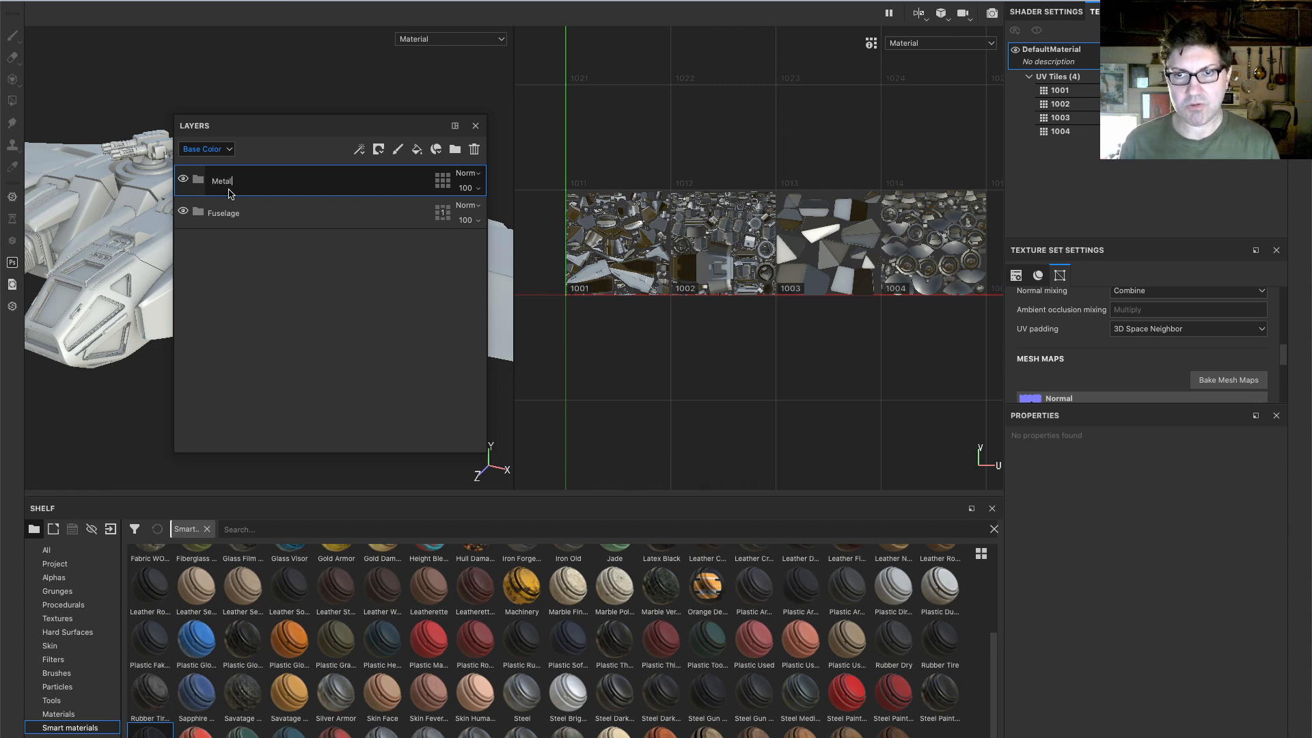
type(" Bits")
key("Return")
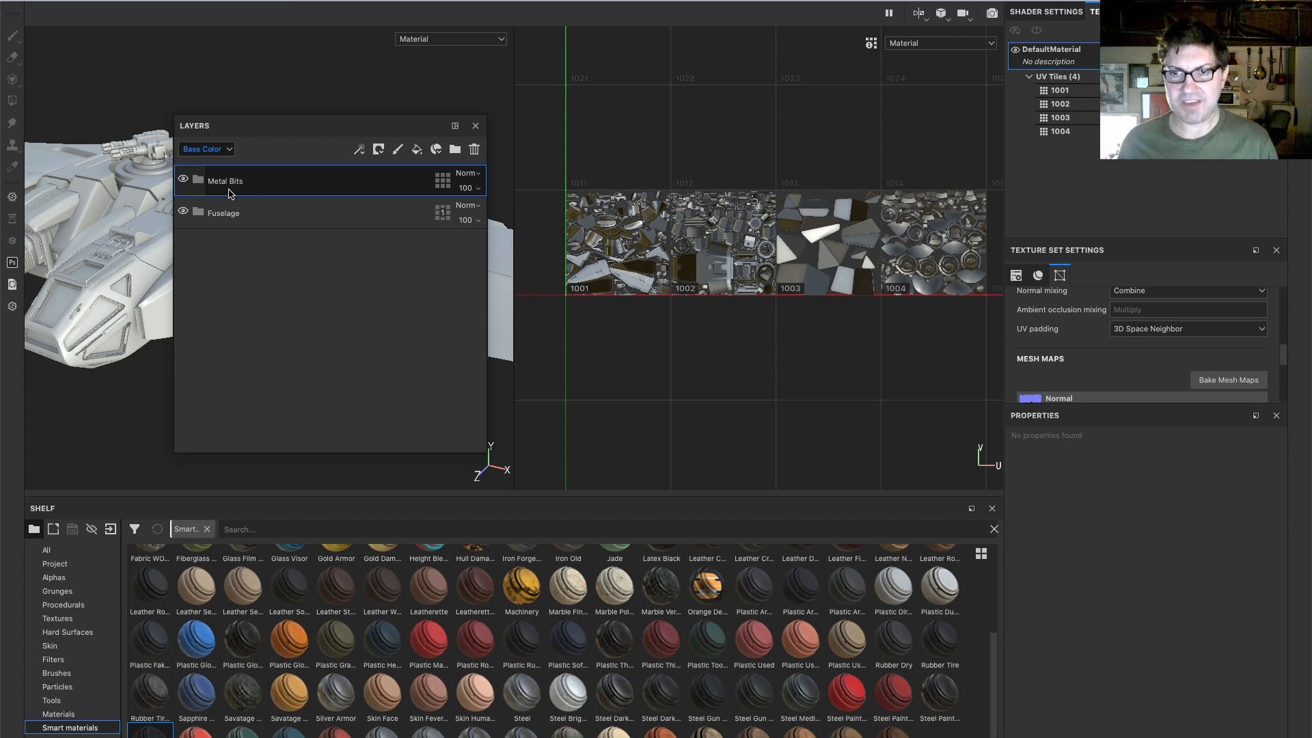
Limit the Metal Bits folder's UV tile mask to tile 1002 by excluding tiles 1001, 1003 and 1004
left_click(442, 182)
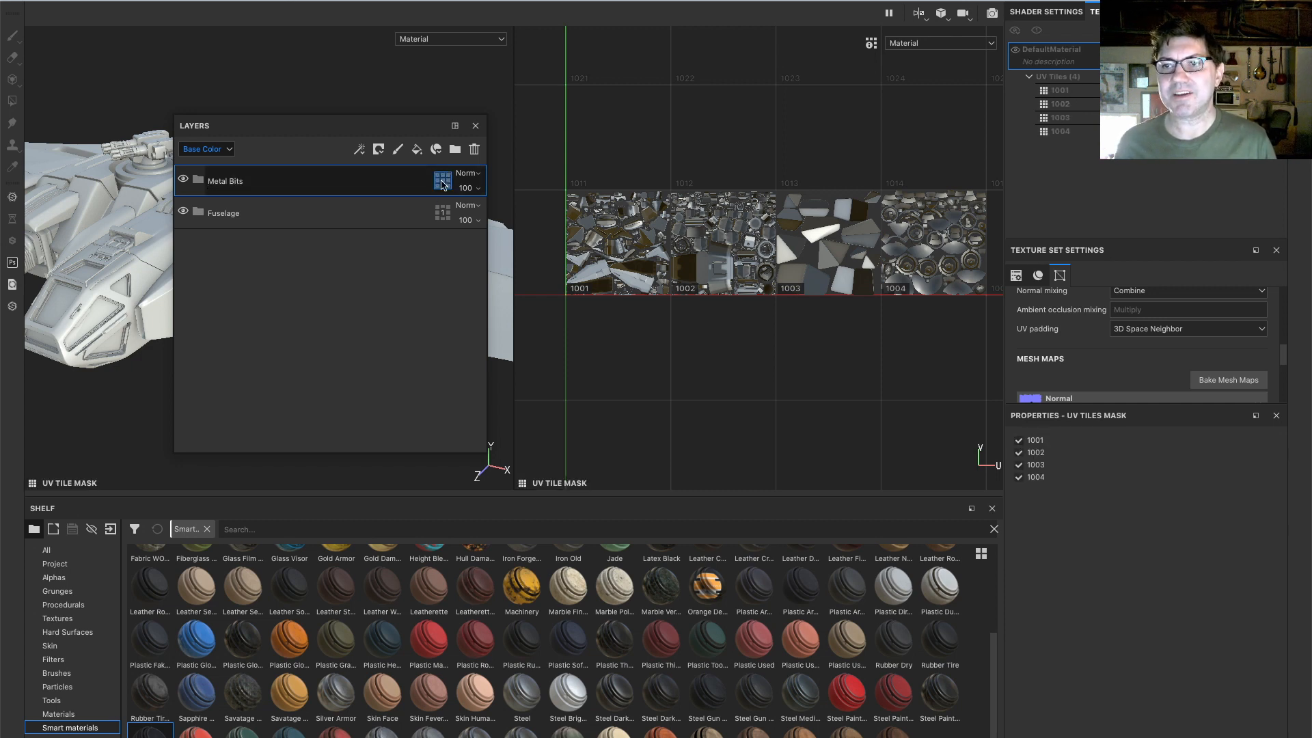
left_click(621, 254)
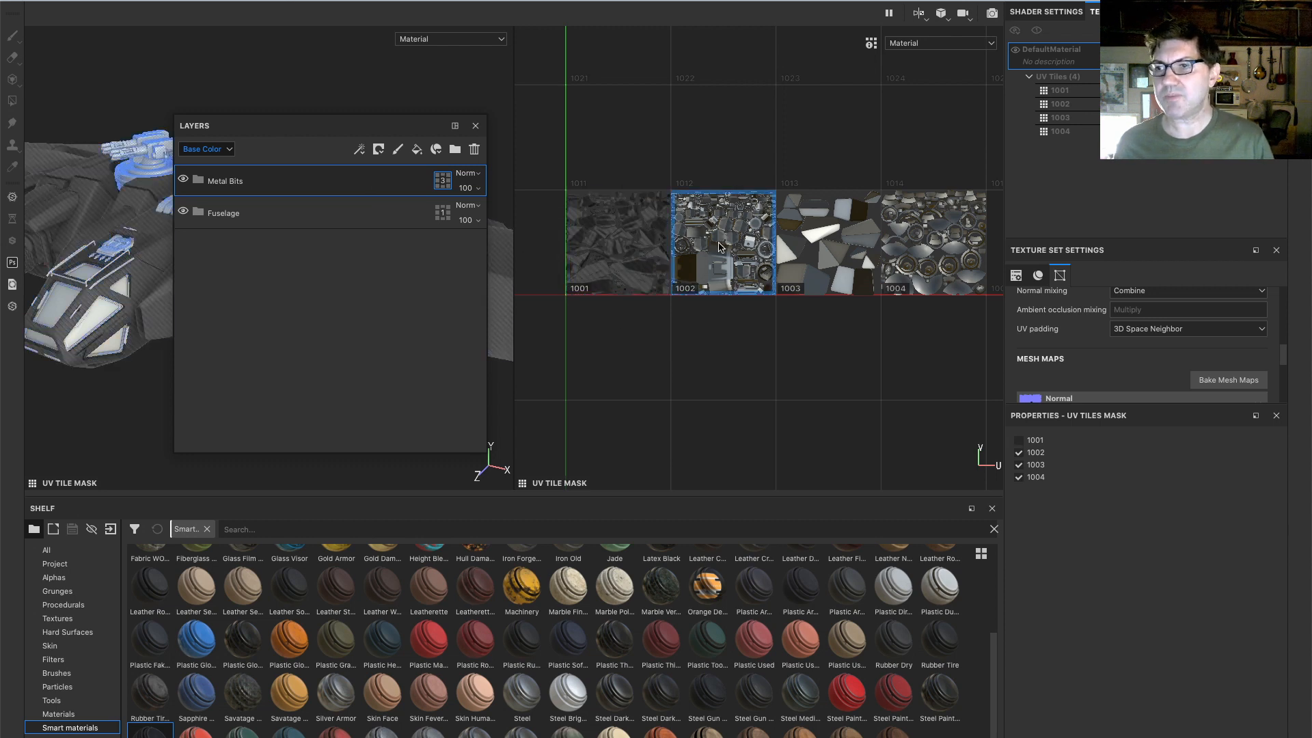
left_click_drag(307, 124, 435, 132)
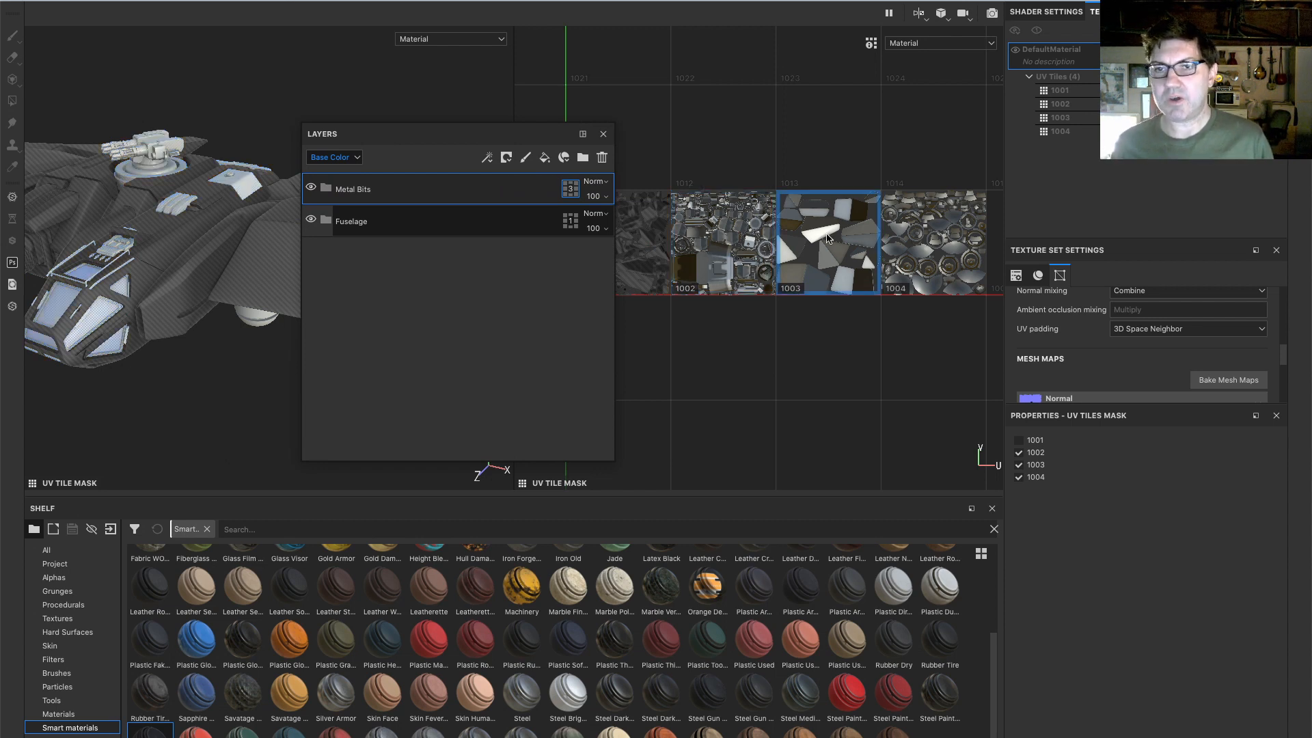
left_click(827, 238)
left_click(916, 245)
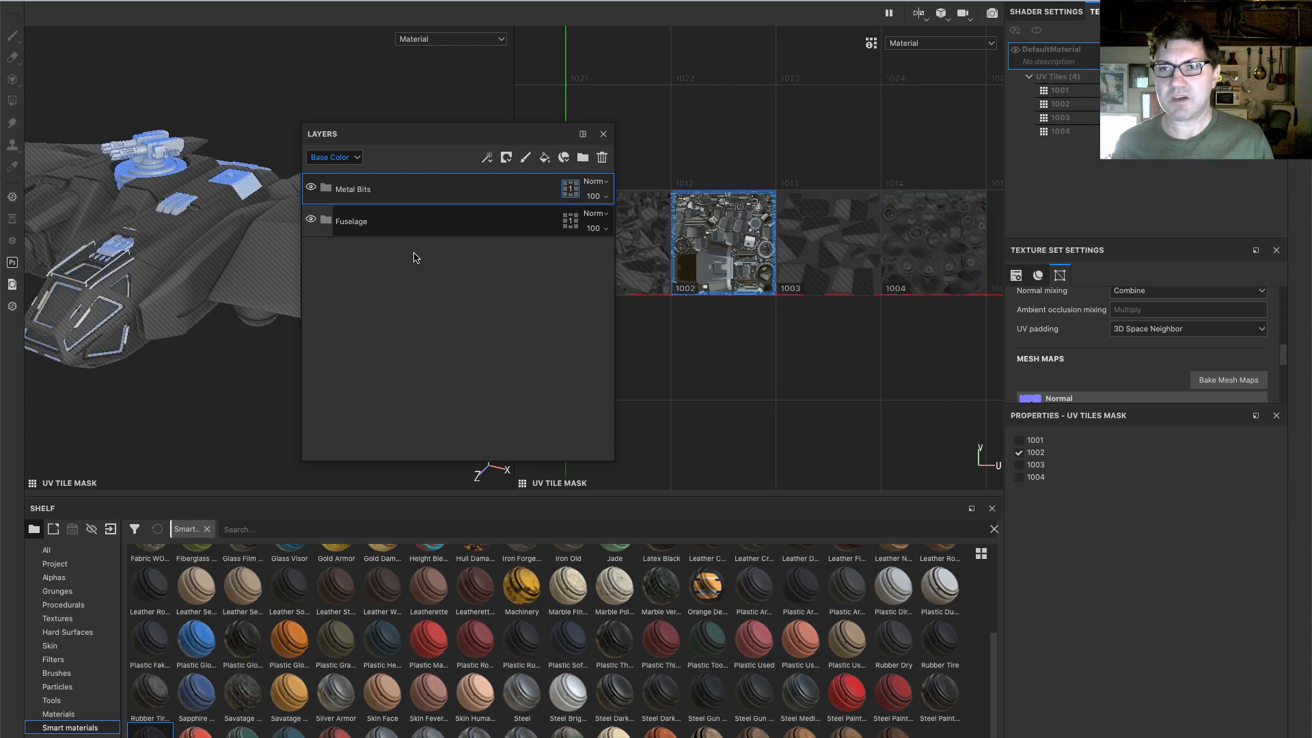
Add a new folder above Metal Bits and name it Glass
left_click(585, 159)
double_click(349, 189)
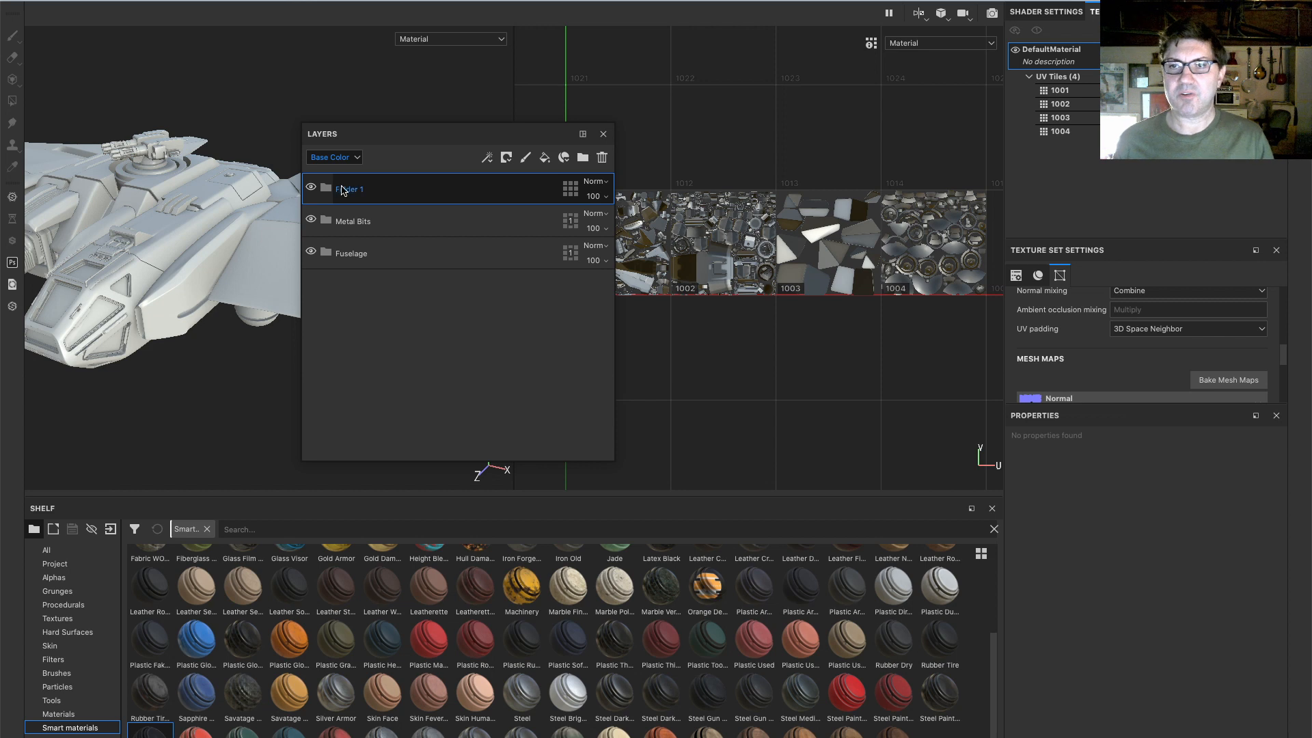
key("BackSpace")
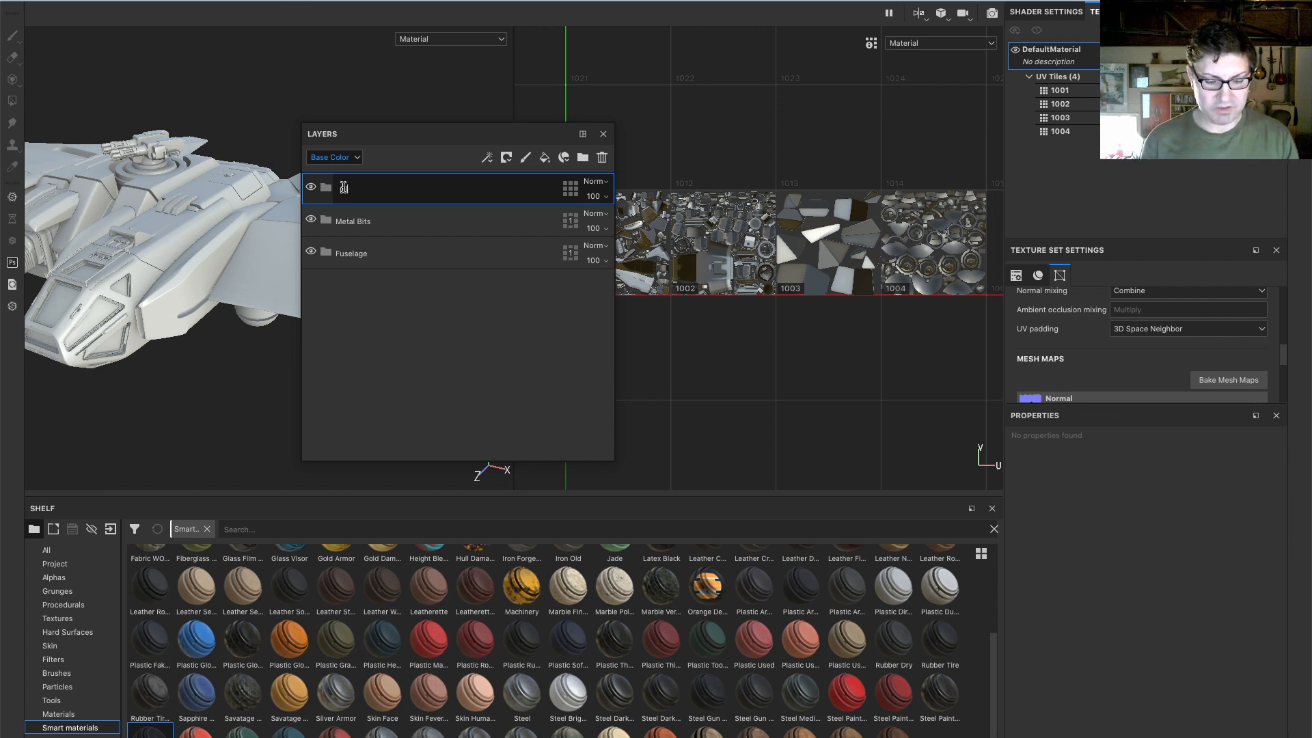
key("Return")
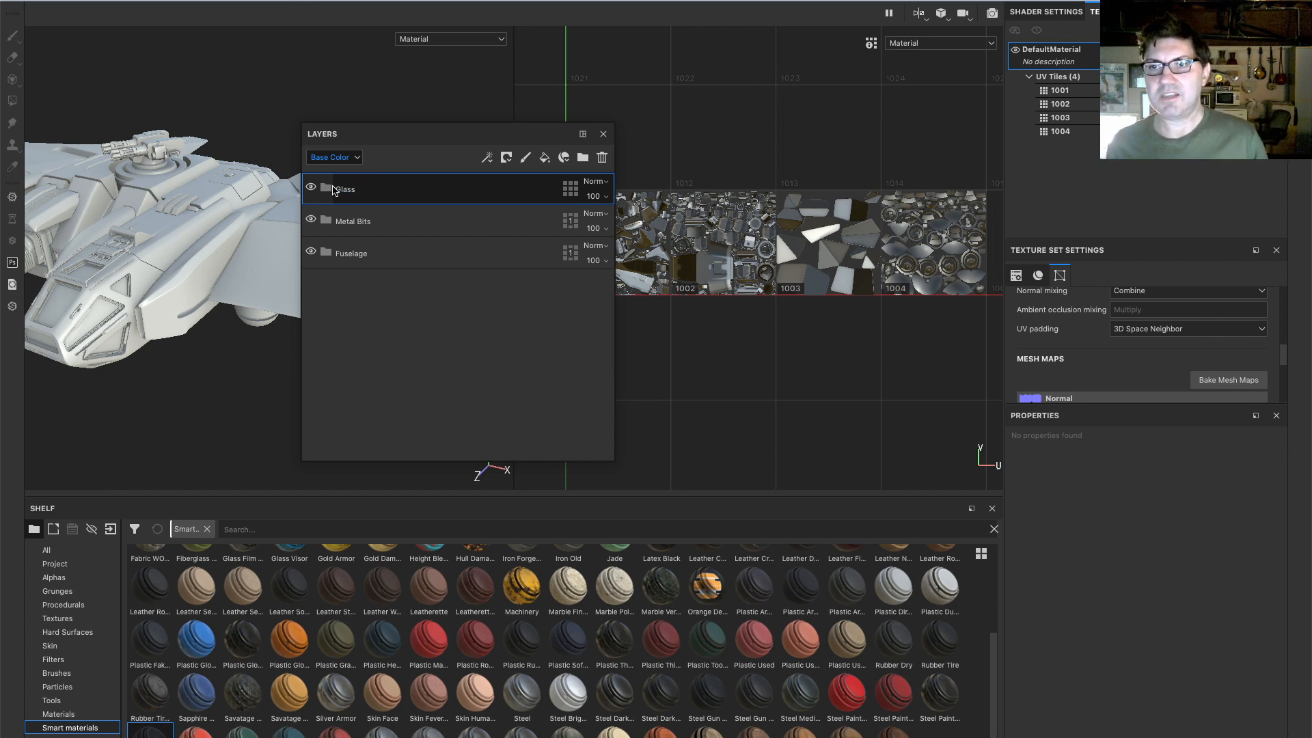
Limit the Glass folder's UV tile mask to tile 1003 by excluding tiles 1001, 1002 and 1004
left_click_drag(457, 127, 352, 95)
left_click(464, 156)
left_click(580, 242)
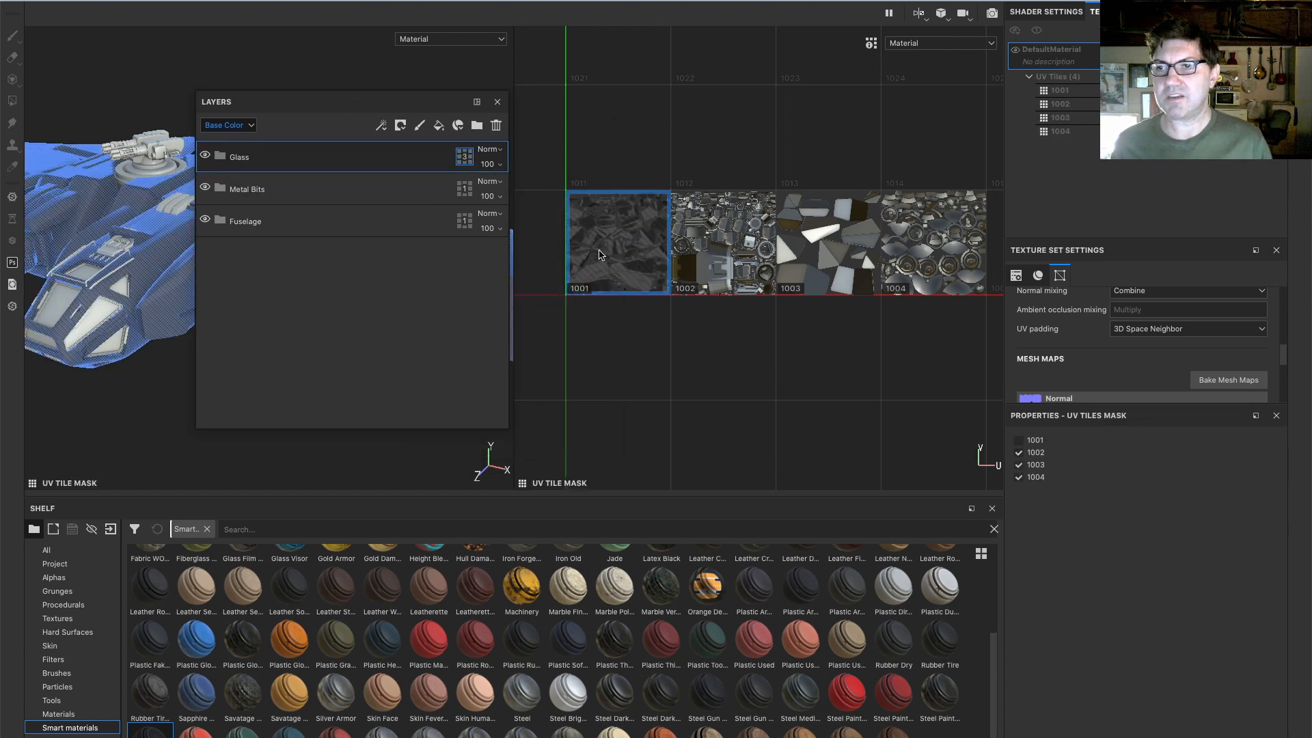
left_click(711, 240)
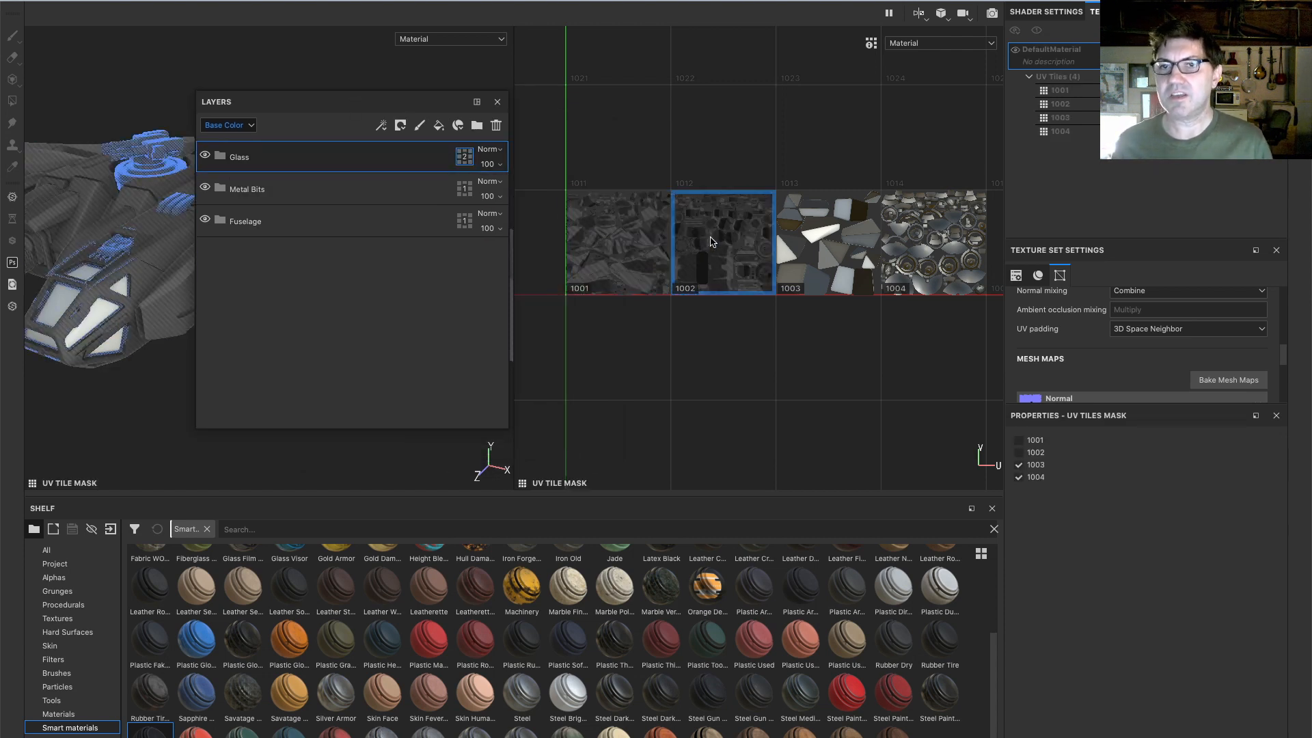
left_click(937, 238)
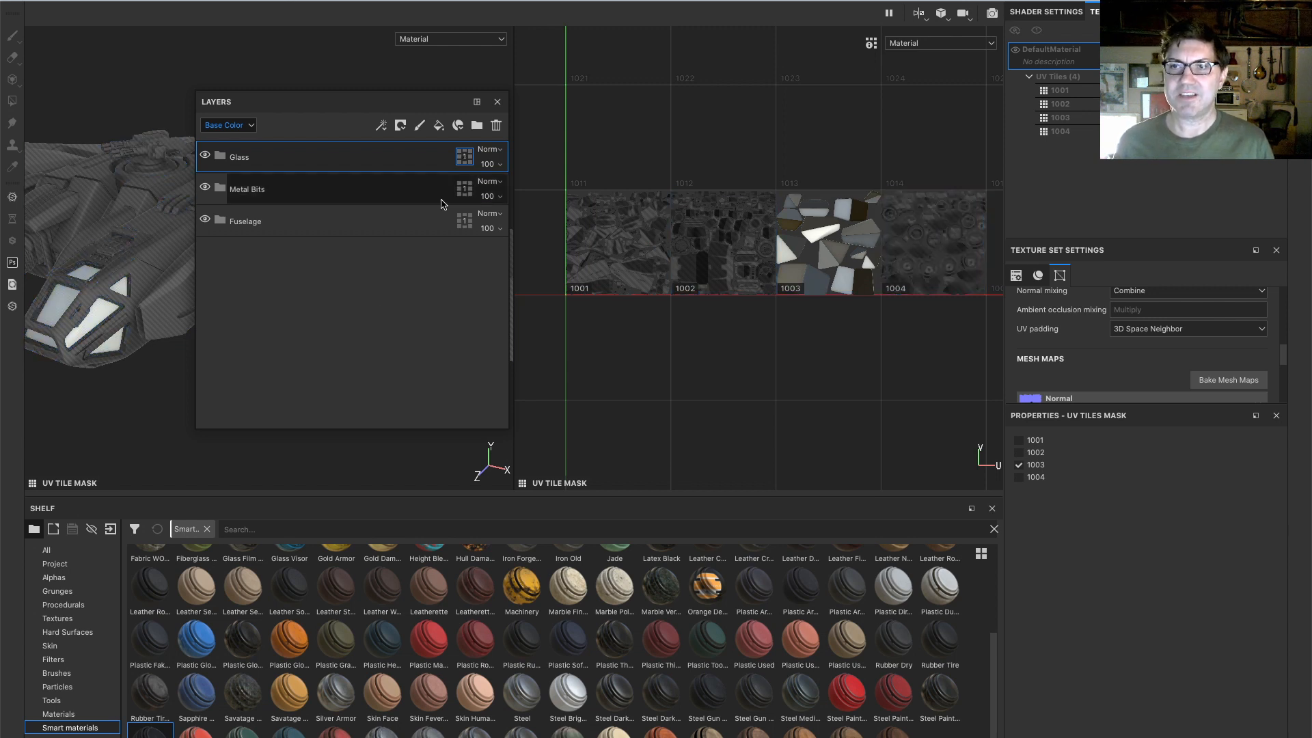
Add a new folder above Glass and name it Bombs
left_click(476, 125)
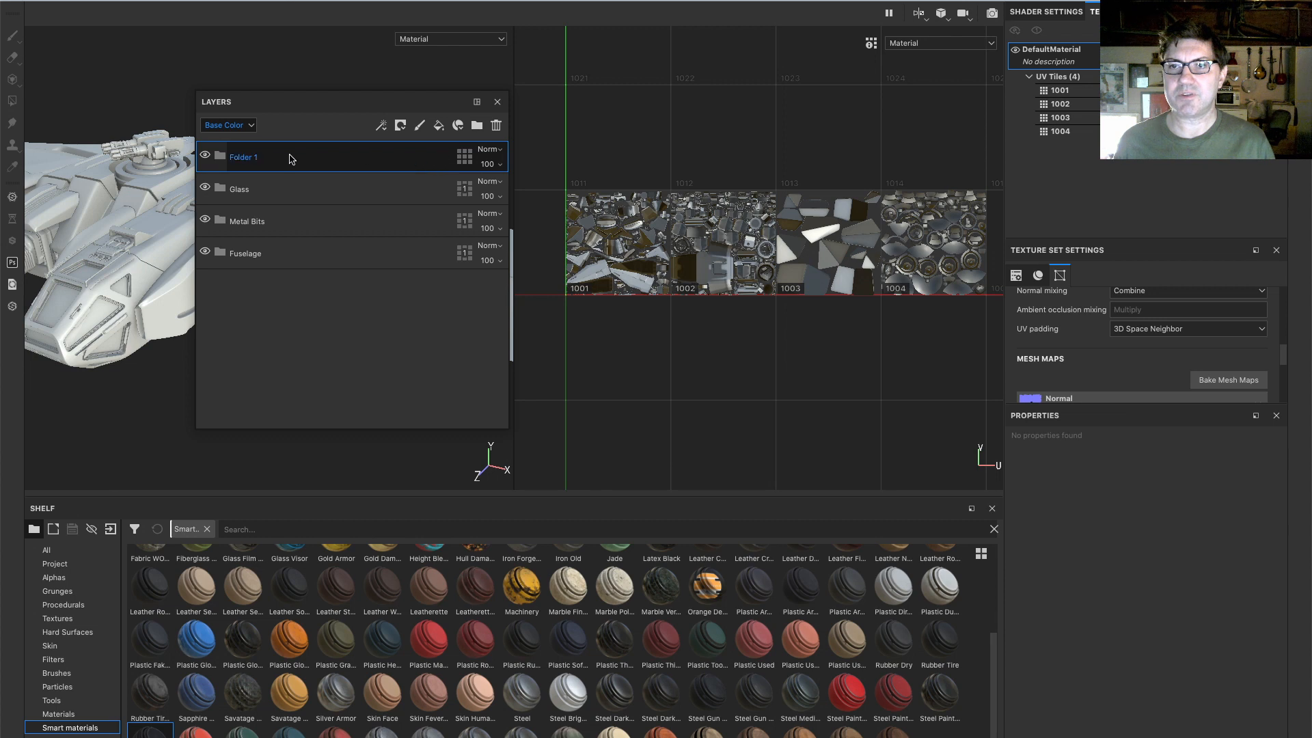
double_click(247, 159)
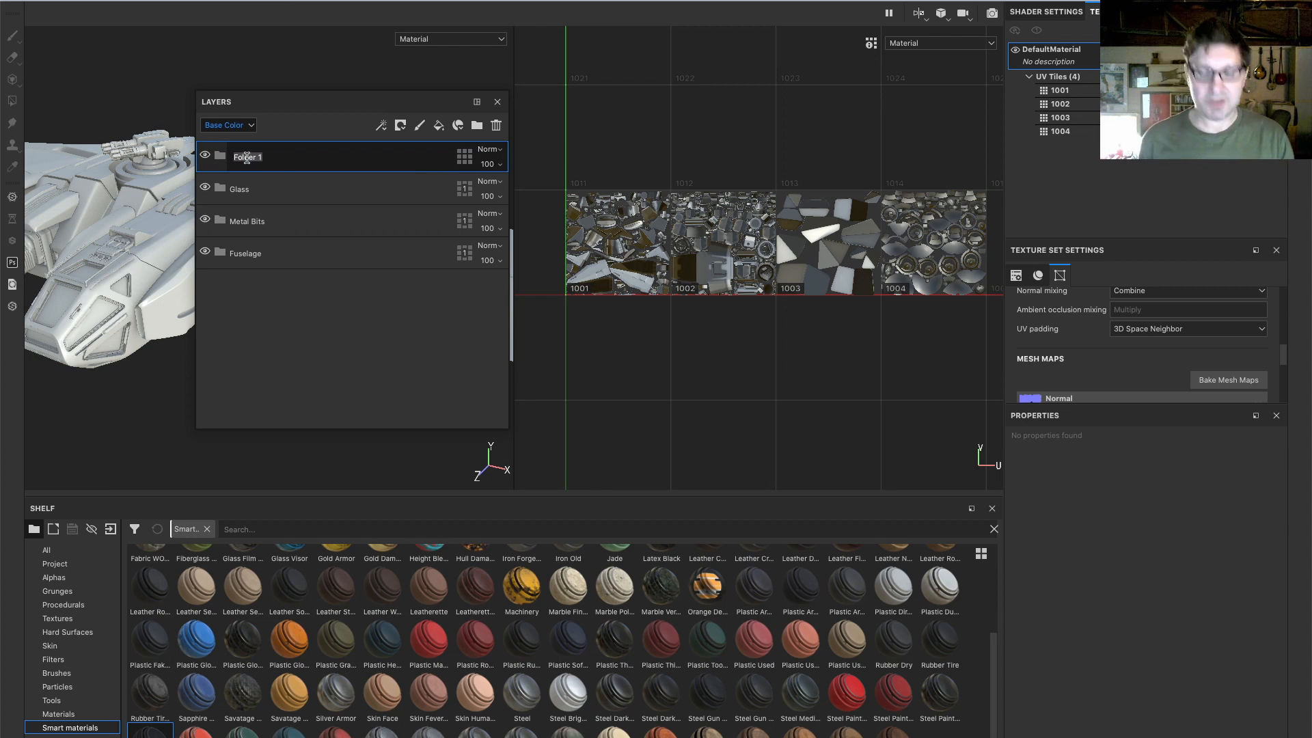
type("Bombs")
key("Return")
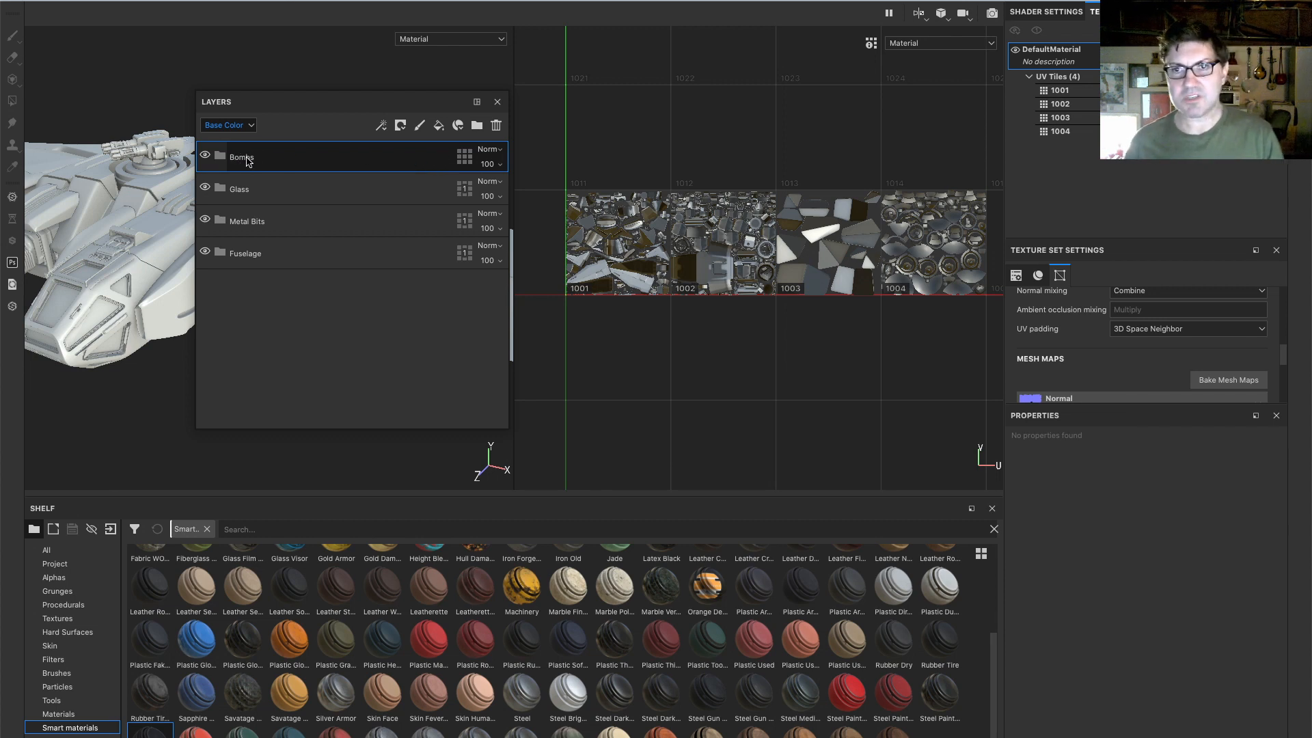
Limit the Bombs folder's UV tile mask to tile 1004 by excluding tiles 1001, 1002 and 1003
left_click(464, 157)
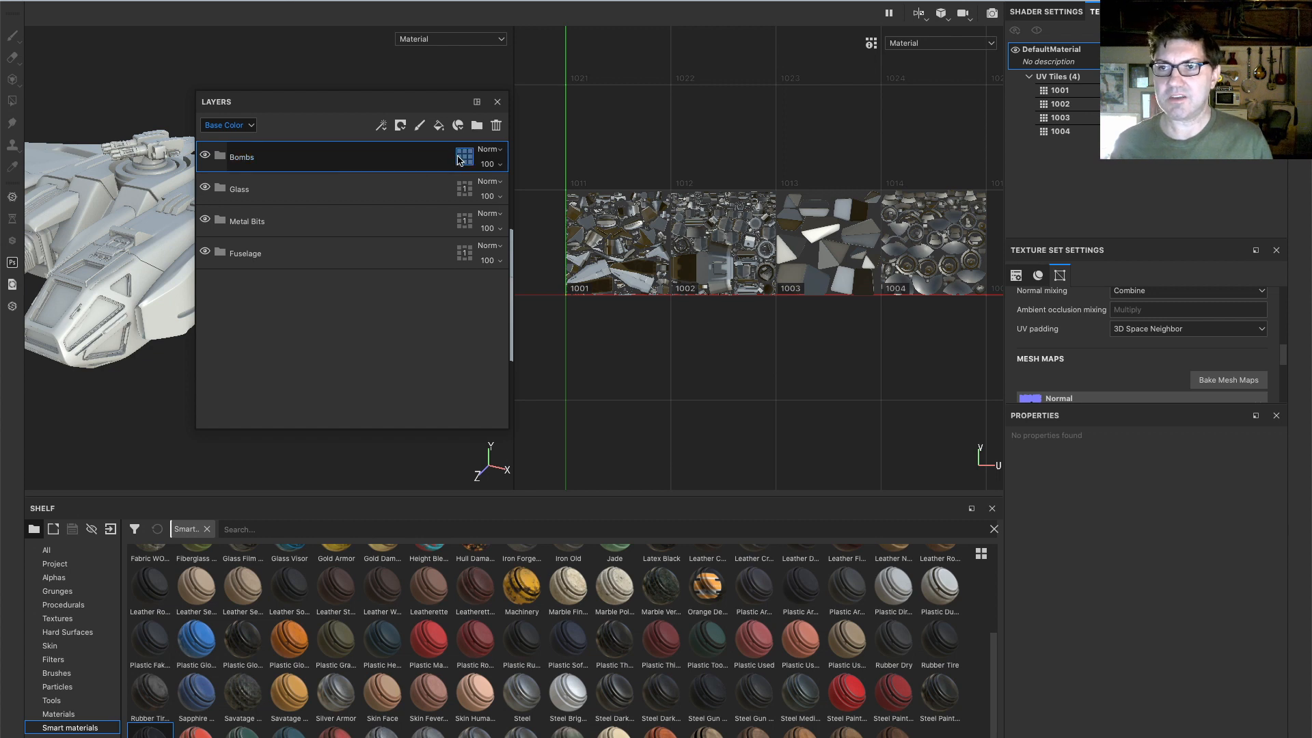
left_click(597, 243)
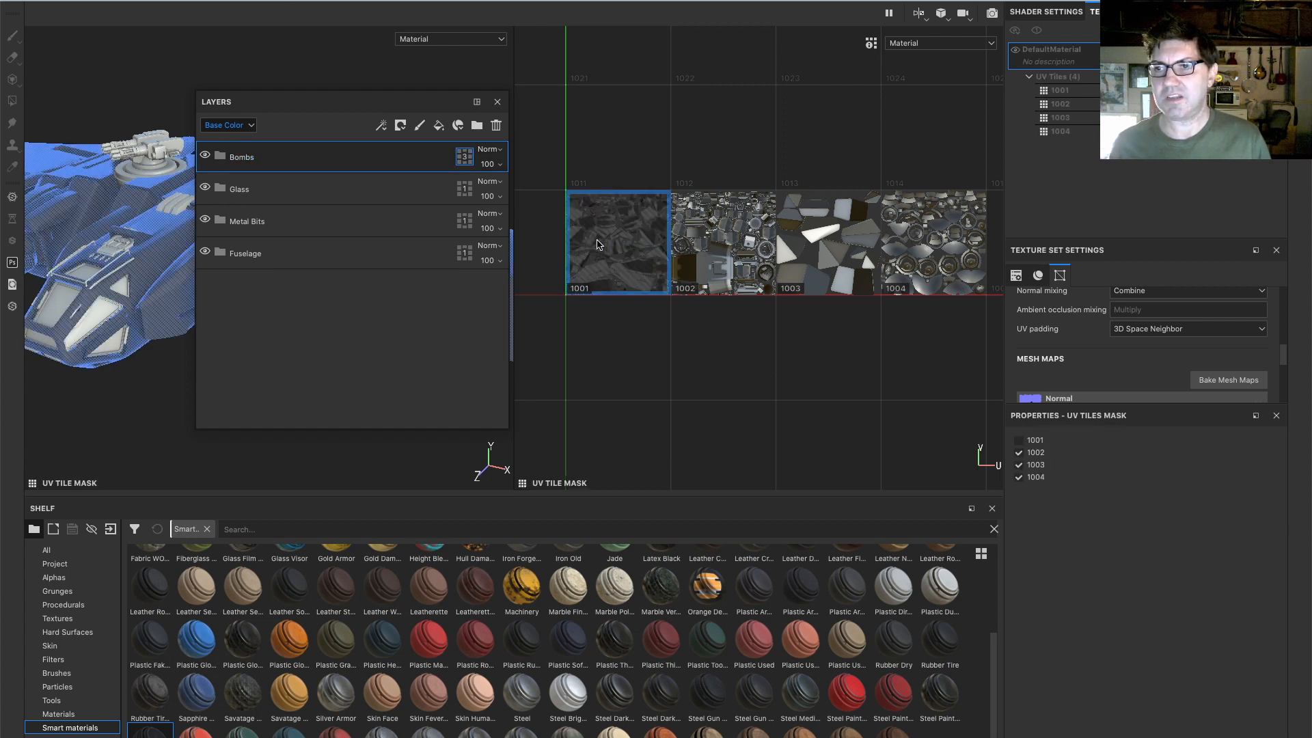
left_click(708, 255)
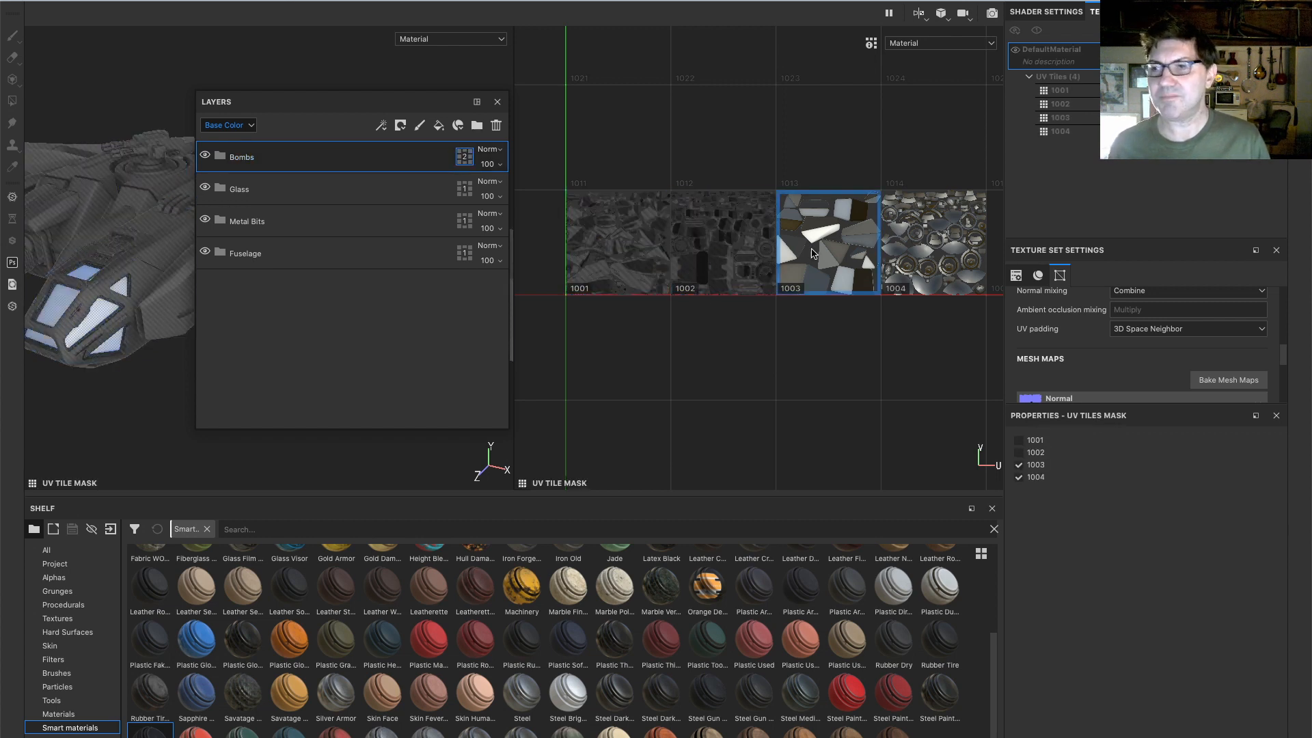
left_click(805, 245)
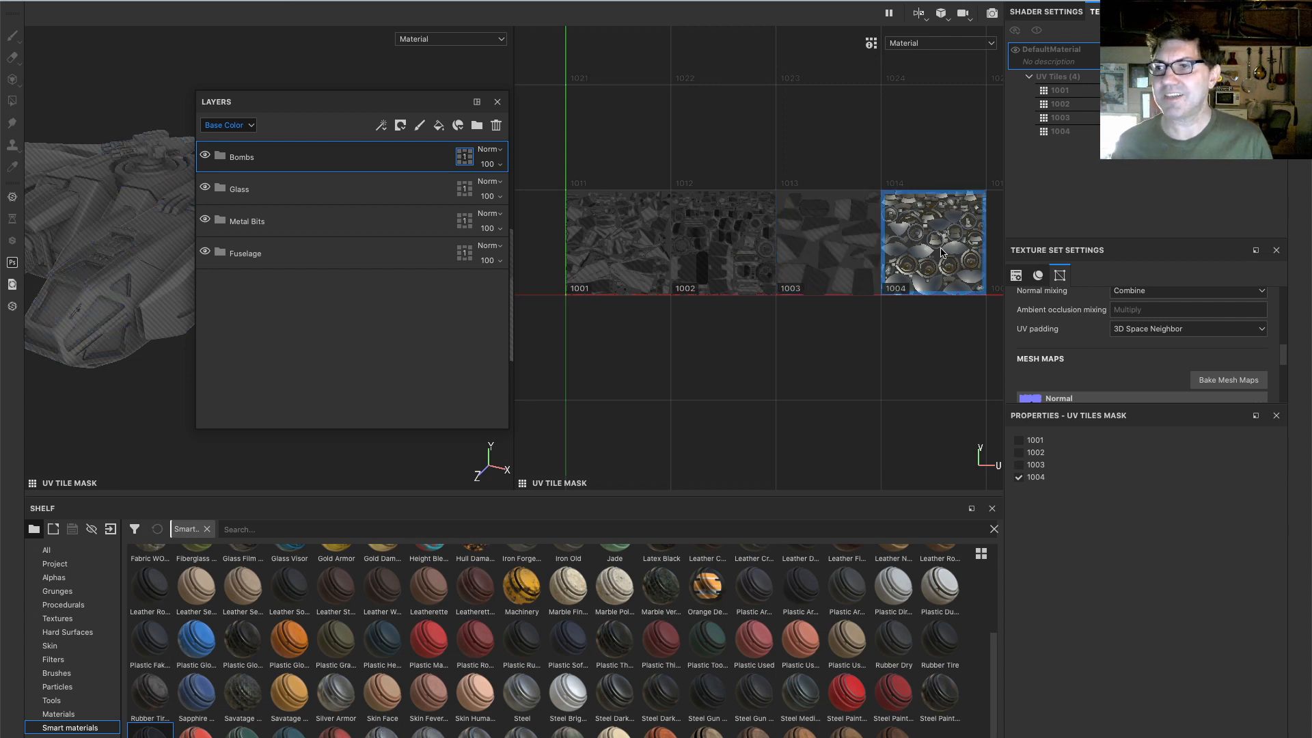
Show only the 3D view and add the Steel Painted Scraped Green smart material inside the Fuselage folder
key("F2")
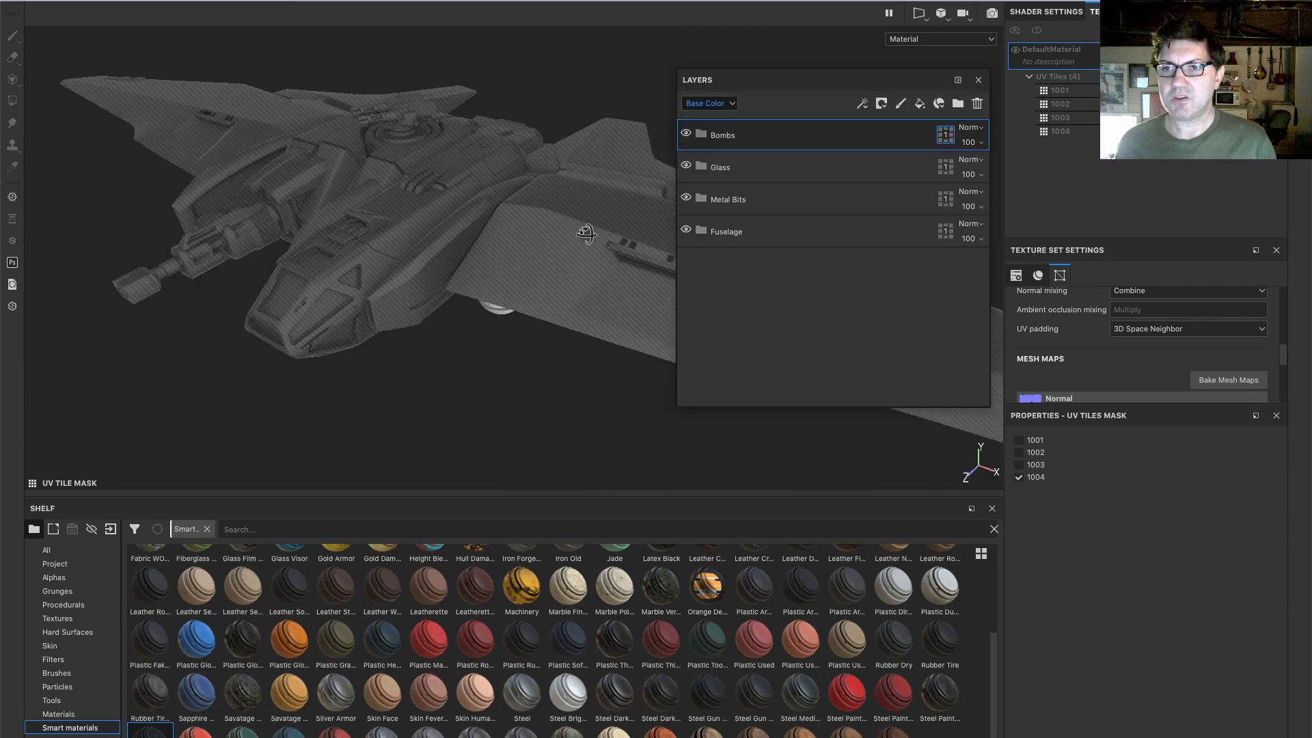
scroll(503, 251, "up", 2)
scroll(502, 251, "down", 4)
middle_click_drag(478, 236, 406, 239, "alt")
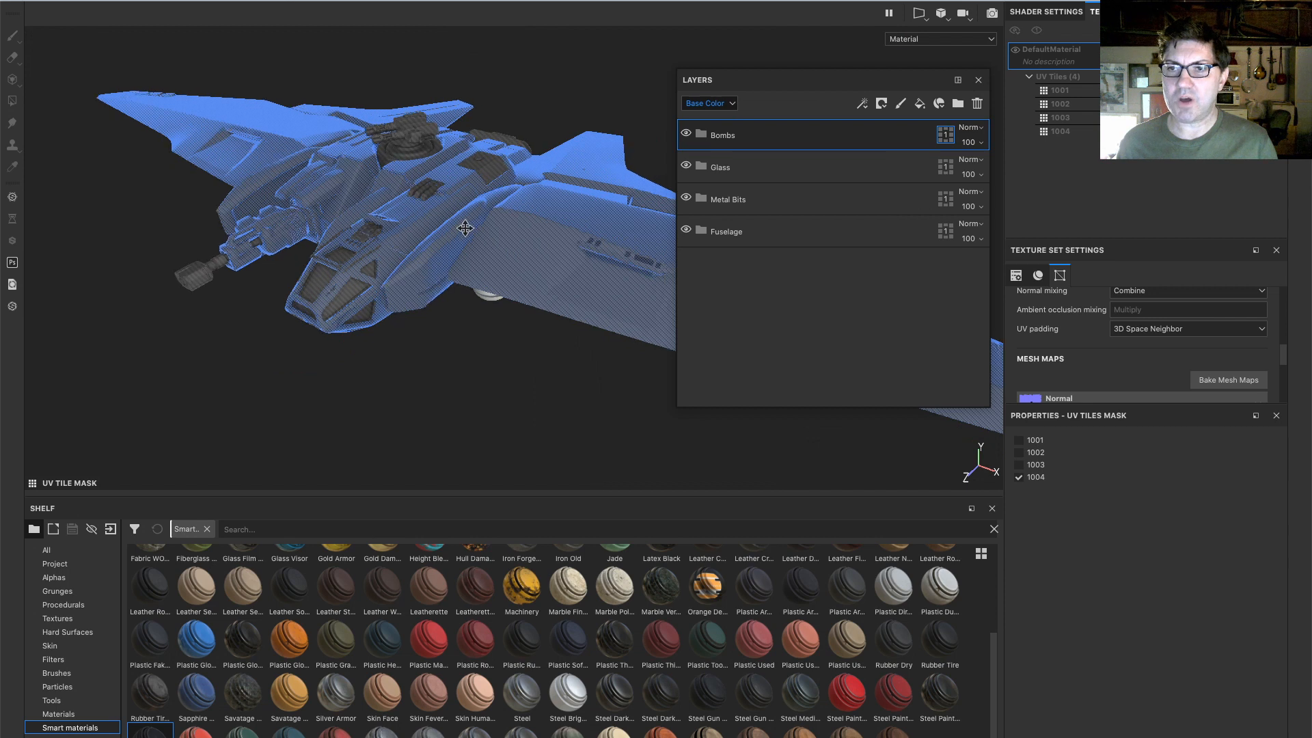
scroll(404, 240, "up", 2)
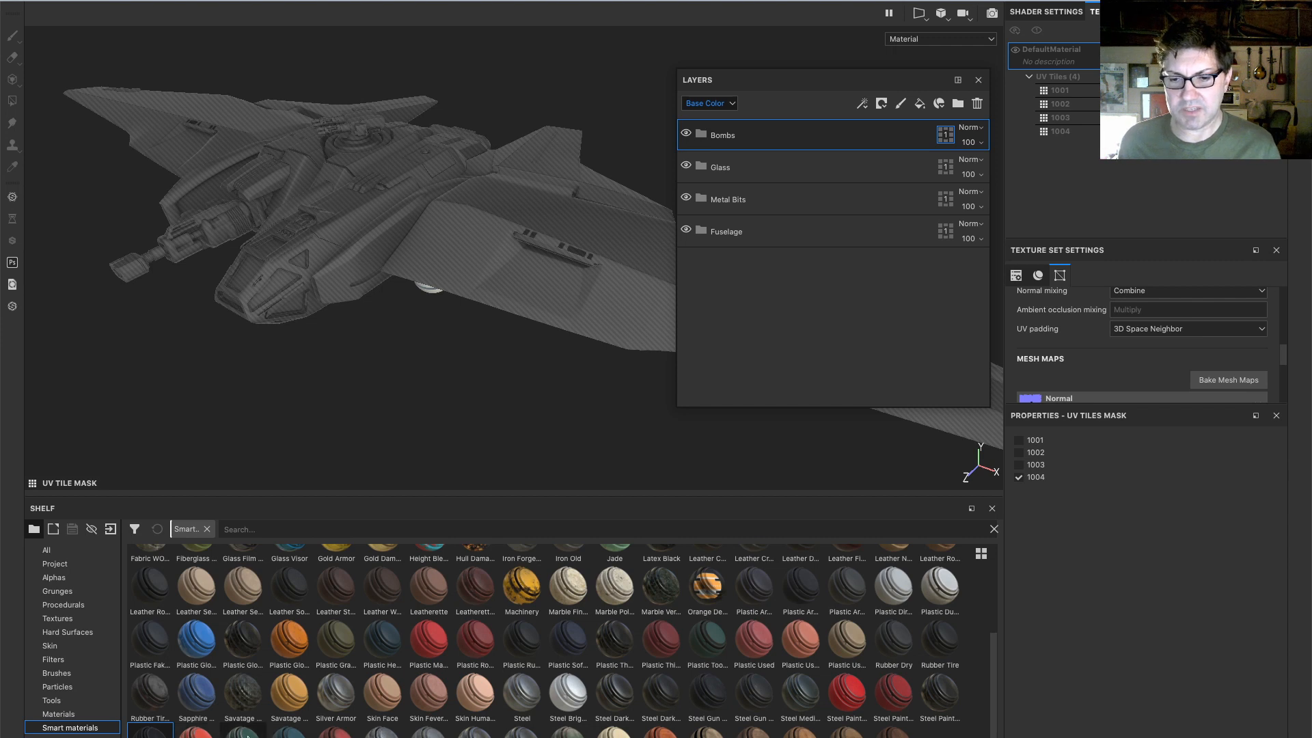
mouse_move(243, 731)
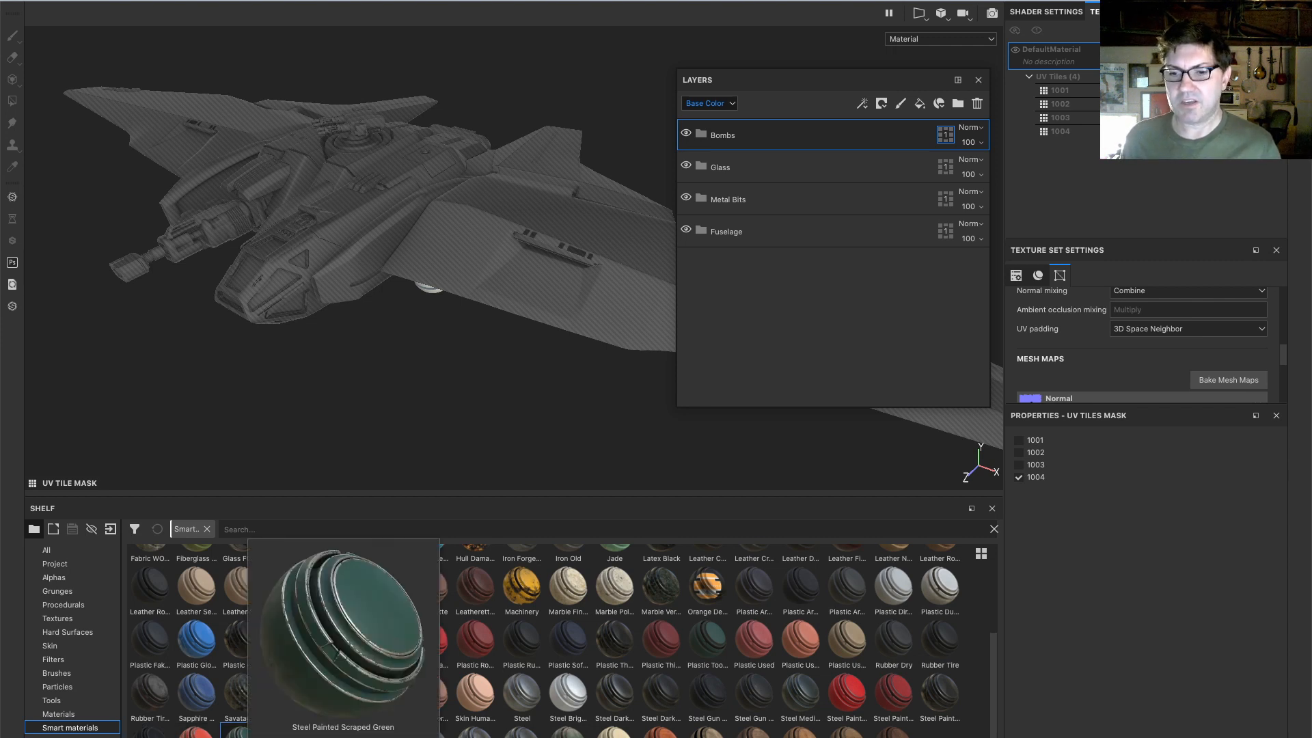
mouse_move(243, 731)
left_mouse_down()
mouse_move(373, 663)
mouse_move(735, 241)
mouse_move(704, 234)
left_mouse_up()
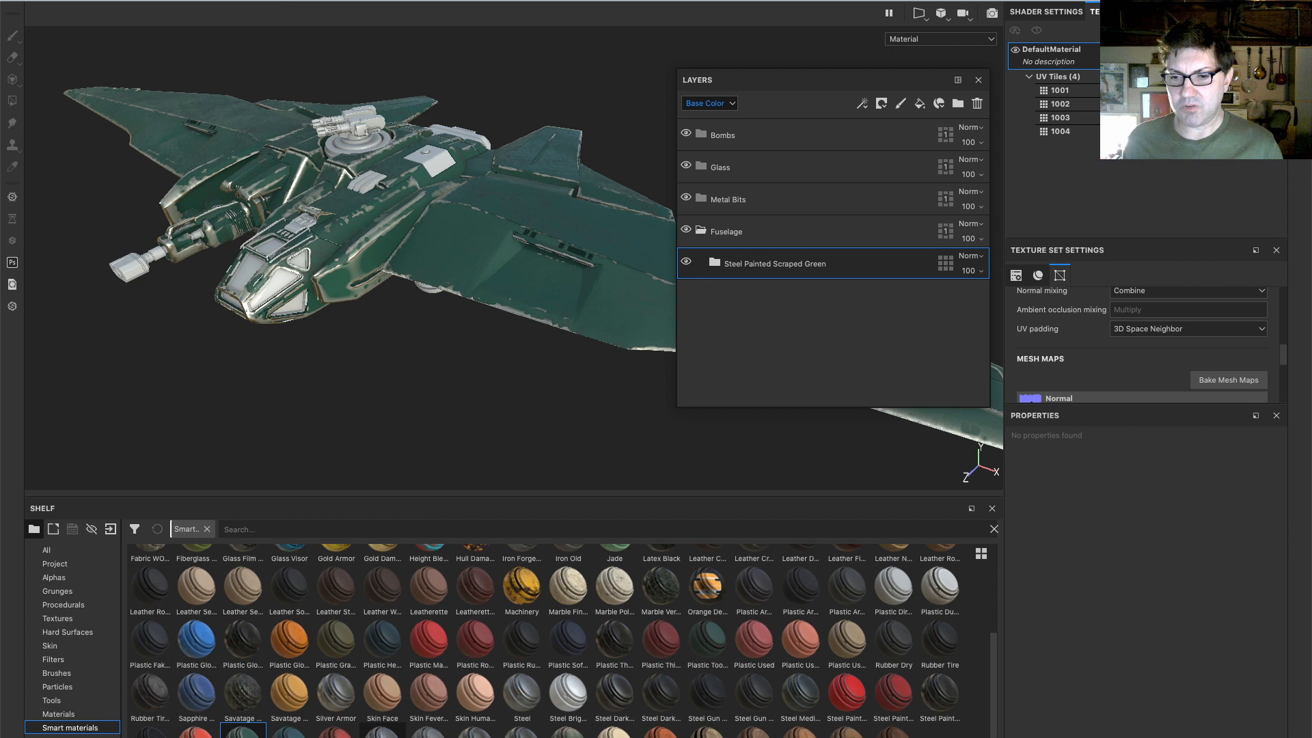
Add the Steel Ruined smart material inside the Metal Bits folder and inspect the ship's cockpit and turret up close
mouse_move(383, 732)
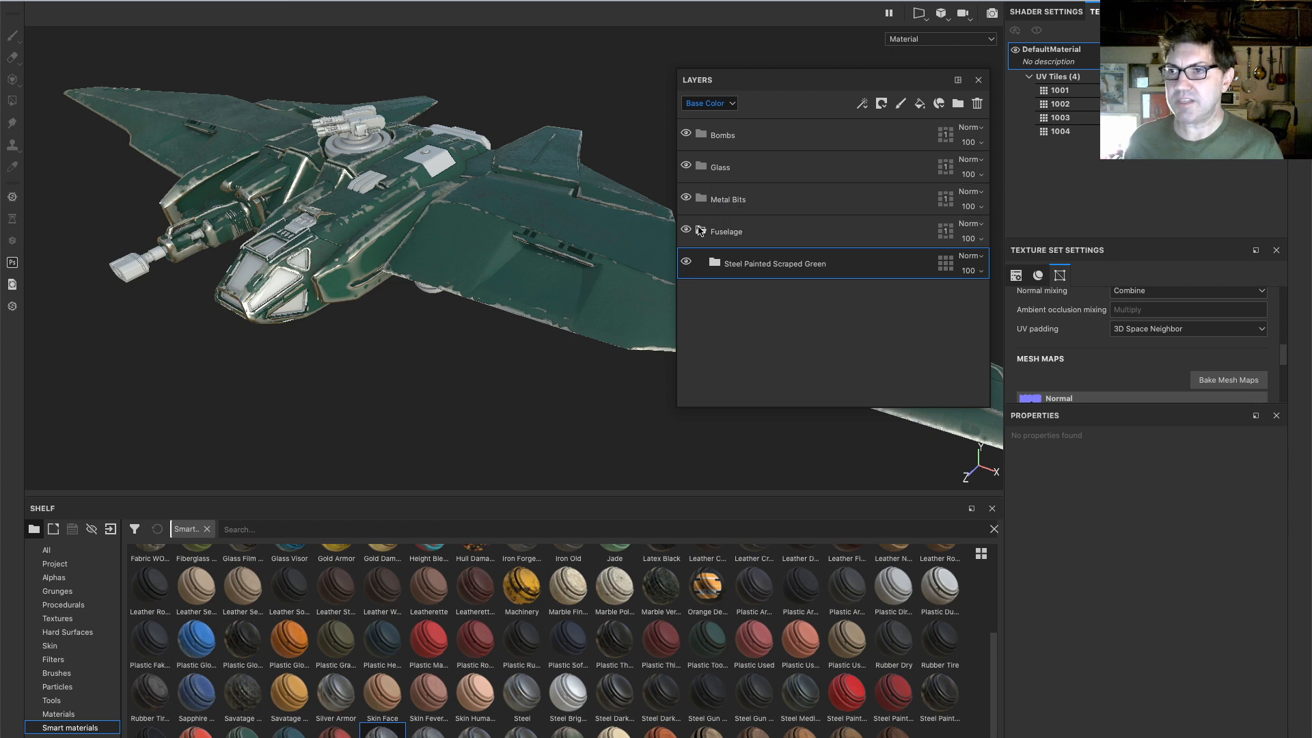
left_click_drag(395, 734, 710, 203)
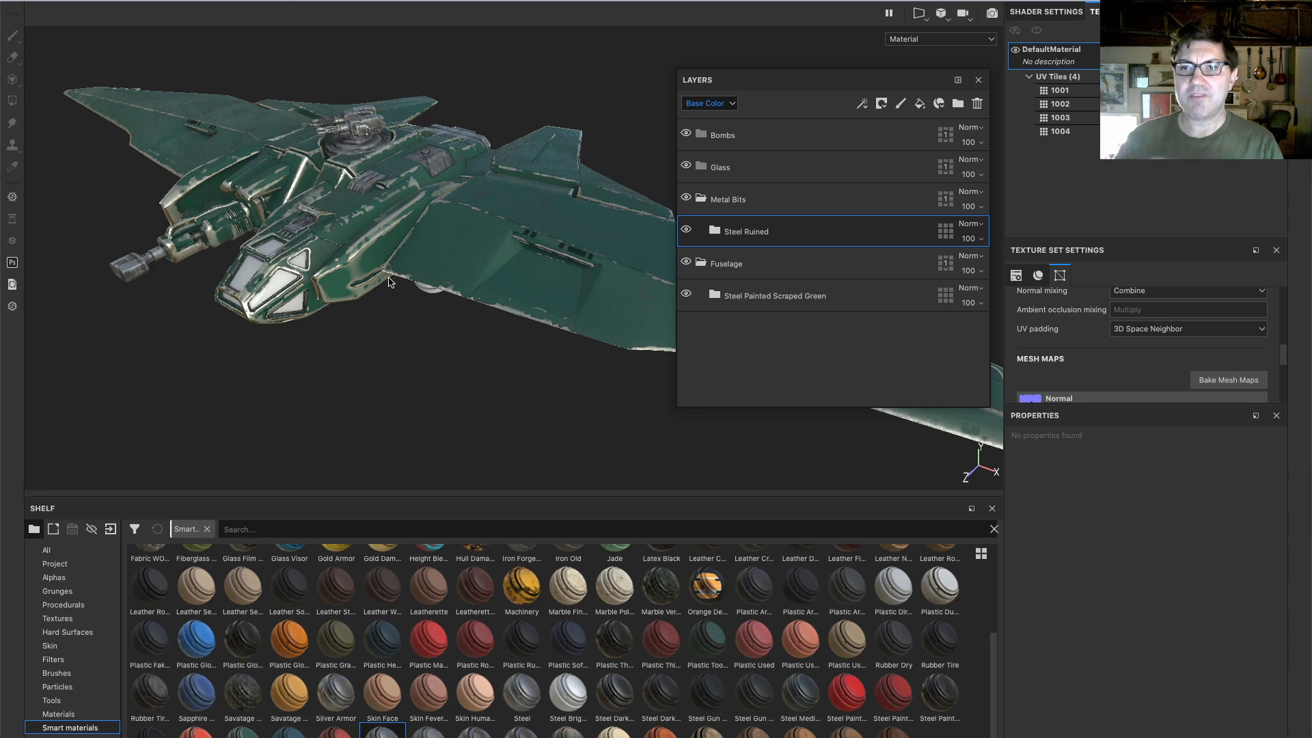
right_click_drag(363, 248, 304, 212, "alt")
left_click_drag(302, 211, 336, 253, "alt")
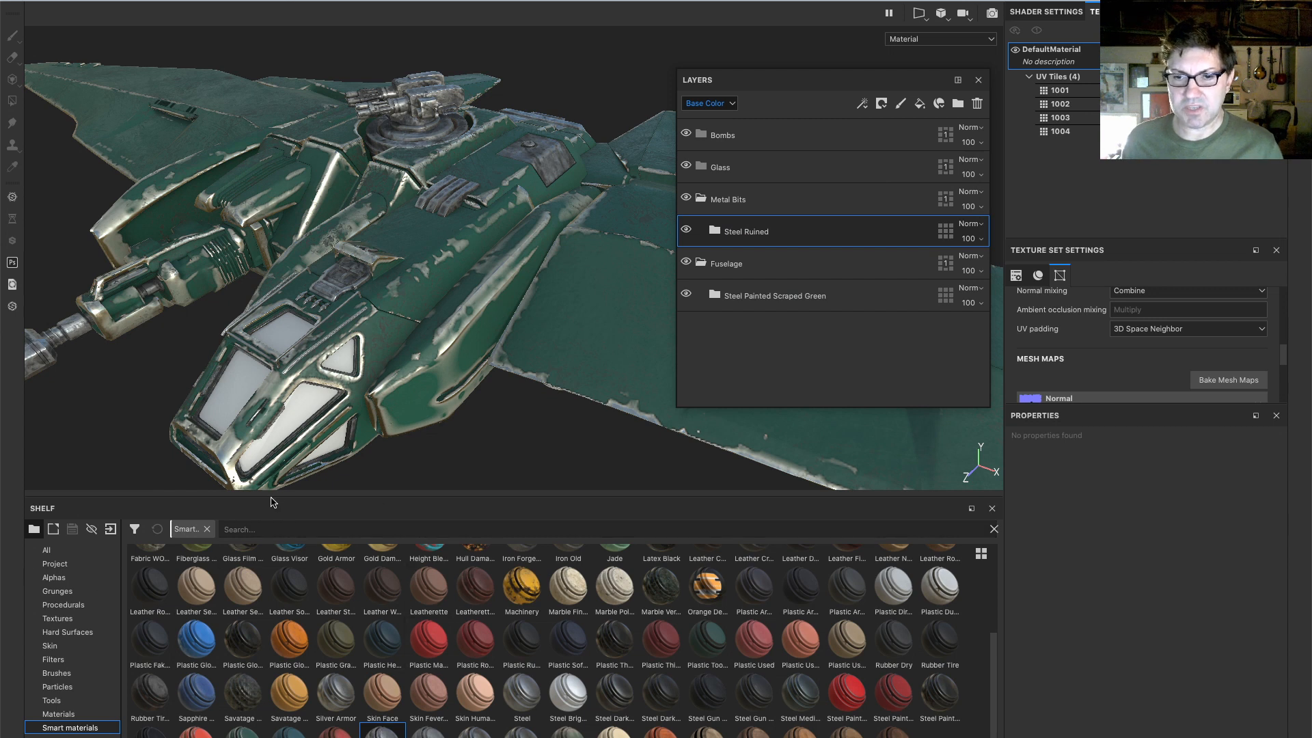
Search the whole shelf for glass and add the Glass Film Dirty Mirror smart material inside the Glass folder
left_click(77, 551)
left_click(212, 529)
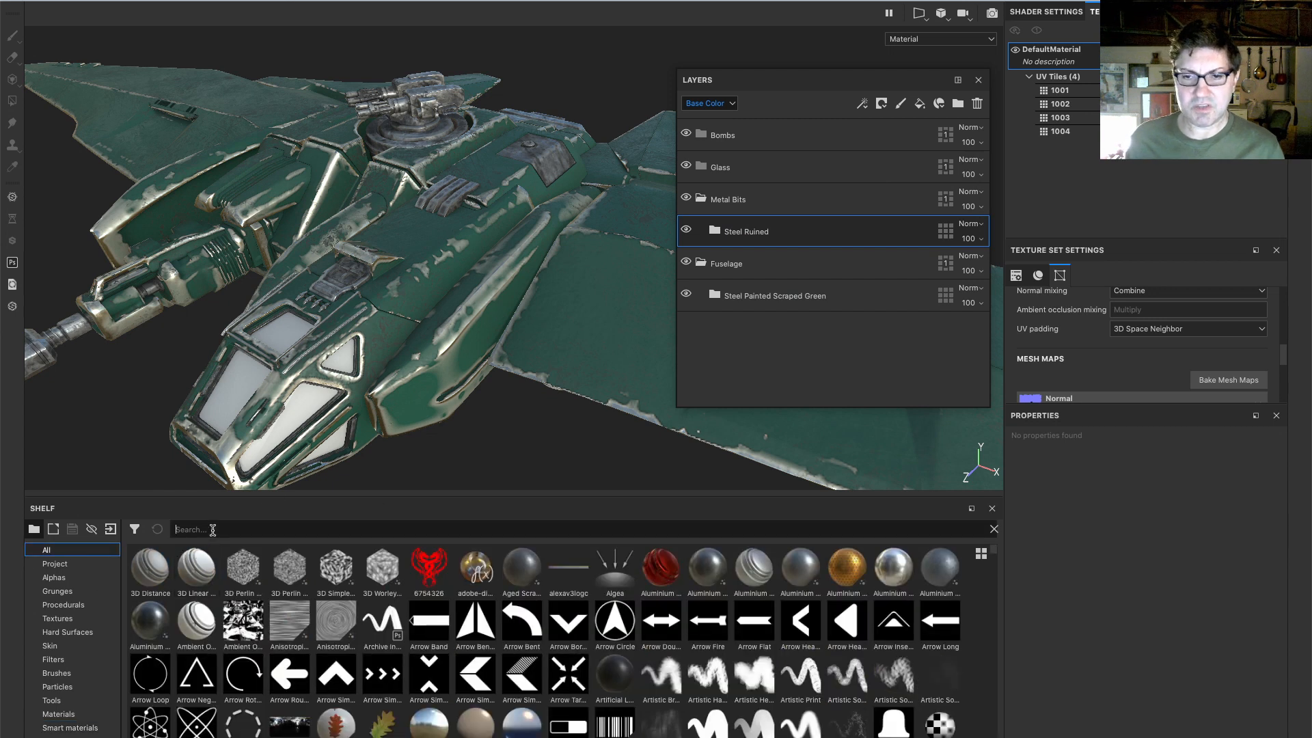
type("glass")
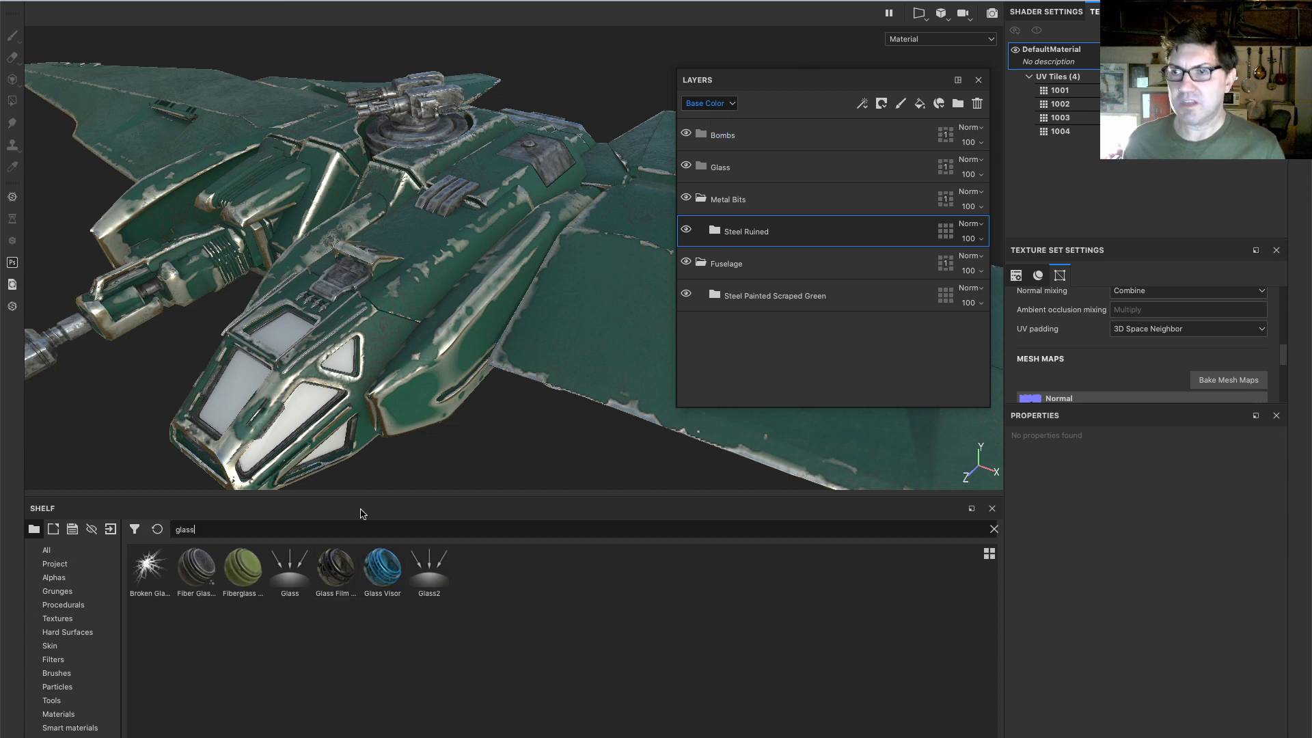
left_click_drag(335, 568, 740, 173)
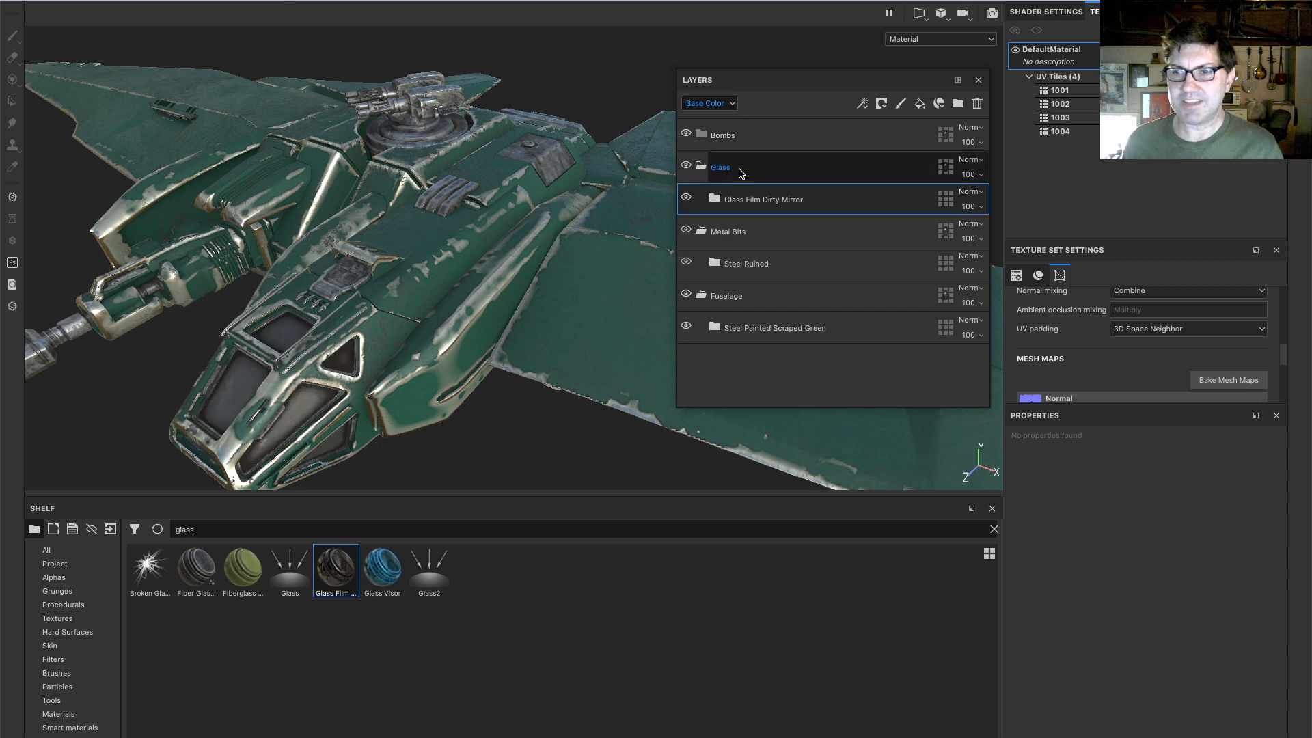
Clear the shelf search and add the Painted Metal Scratched material from the regular materials inside the Bombs folder
left_click_drag(284, 403, 502, 226, "alt")
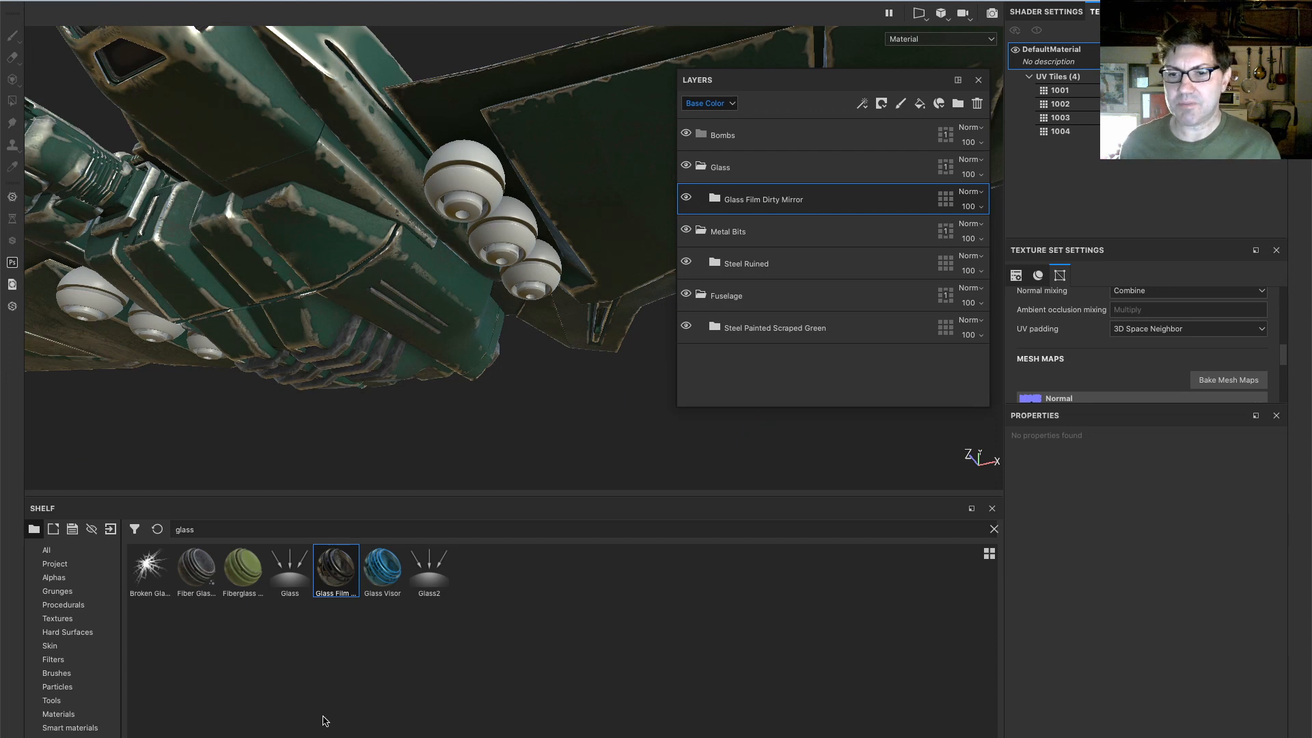
left_click(209, 527)
key("ctrl+a")
key("BackSpace")
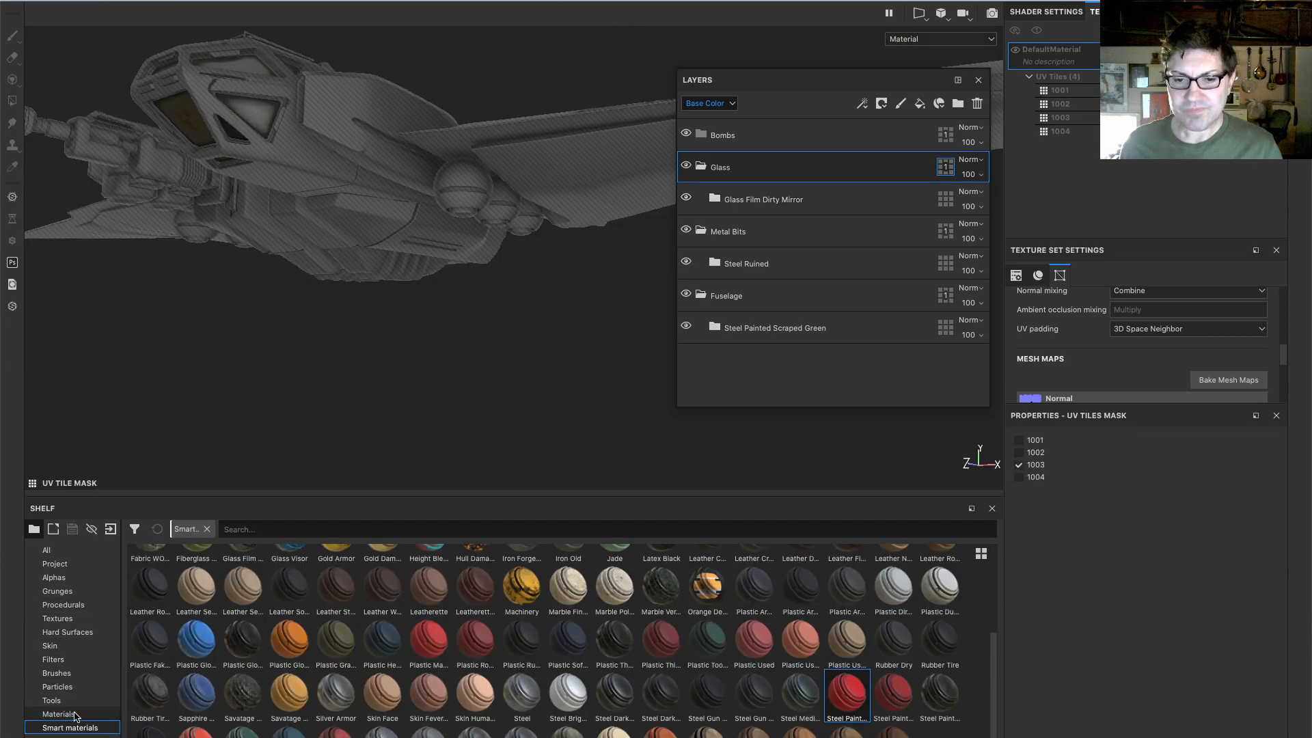
scroll(577, 692, "down", 5)
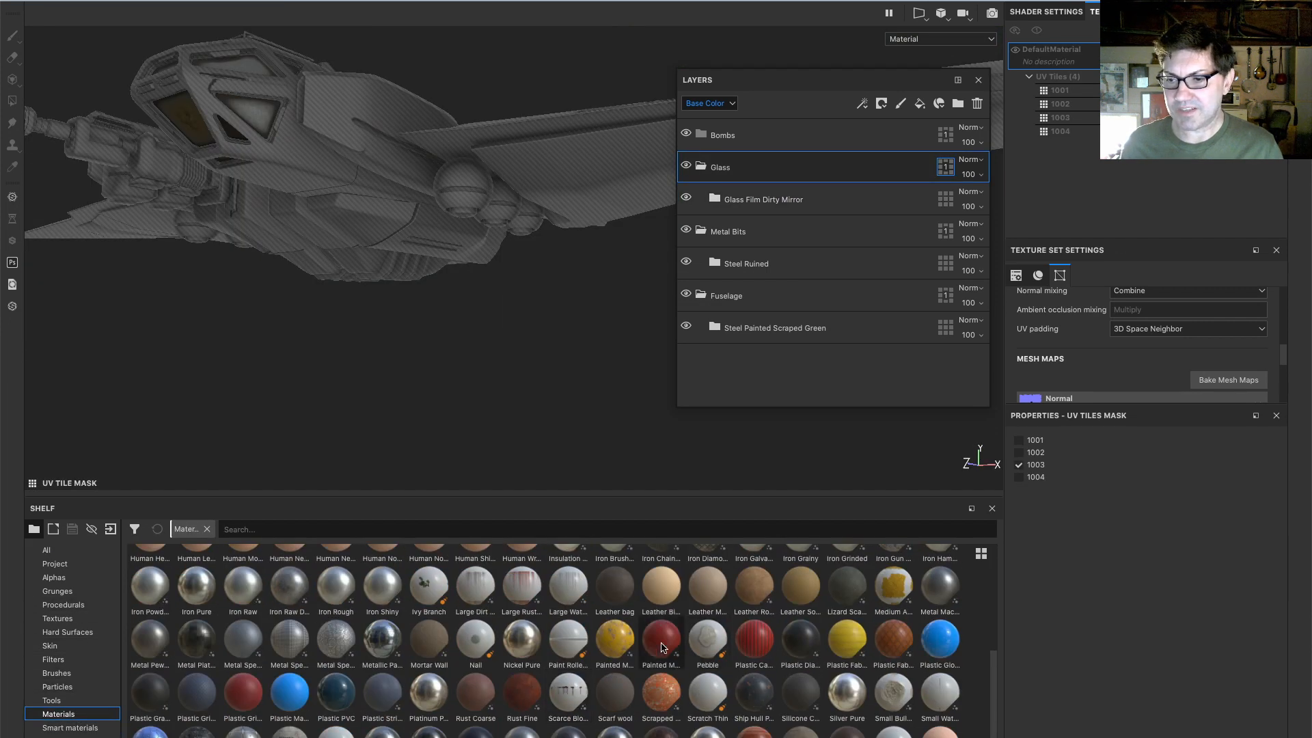
mouse_move(660, 649)
left_mouse_down()
mouse_move(790, 146)
mouse_move(704, 147)
left_mouse_up()
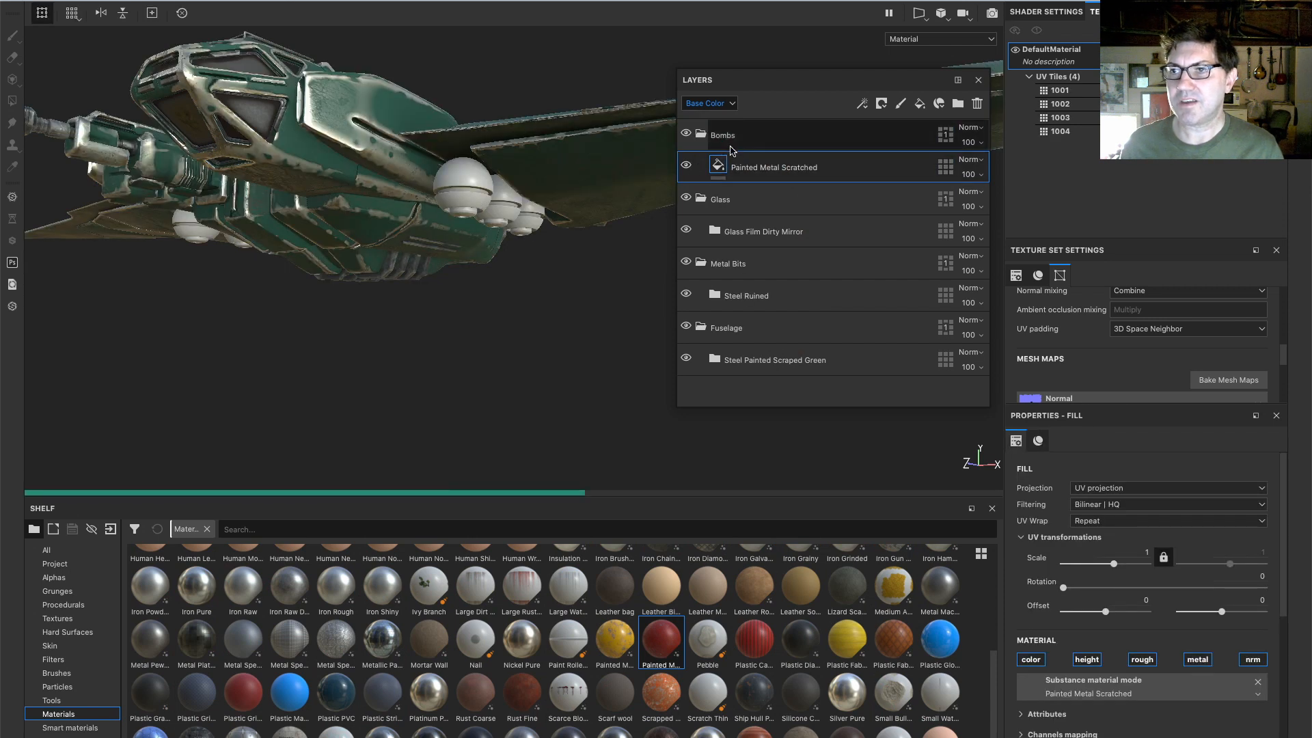
left_click_drag(468, 183, 506, 216, "alt")
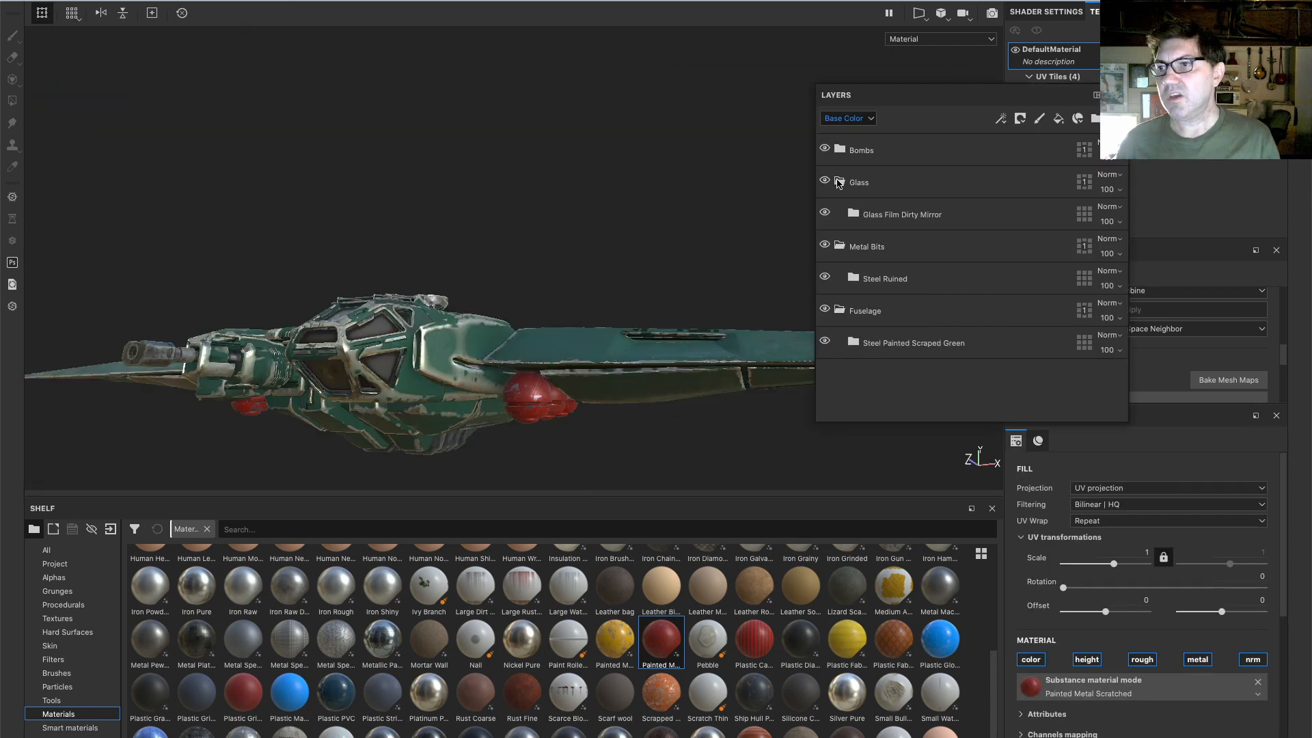
Collapse the Glass, Metal Bits and Fuselage folders in the layer stack
left_click(840, 181)
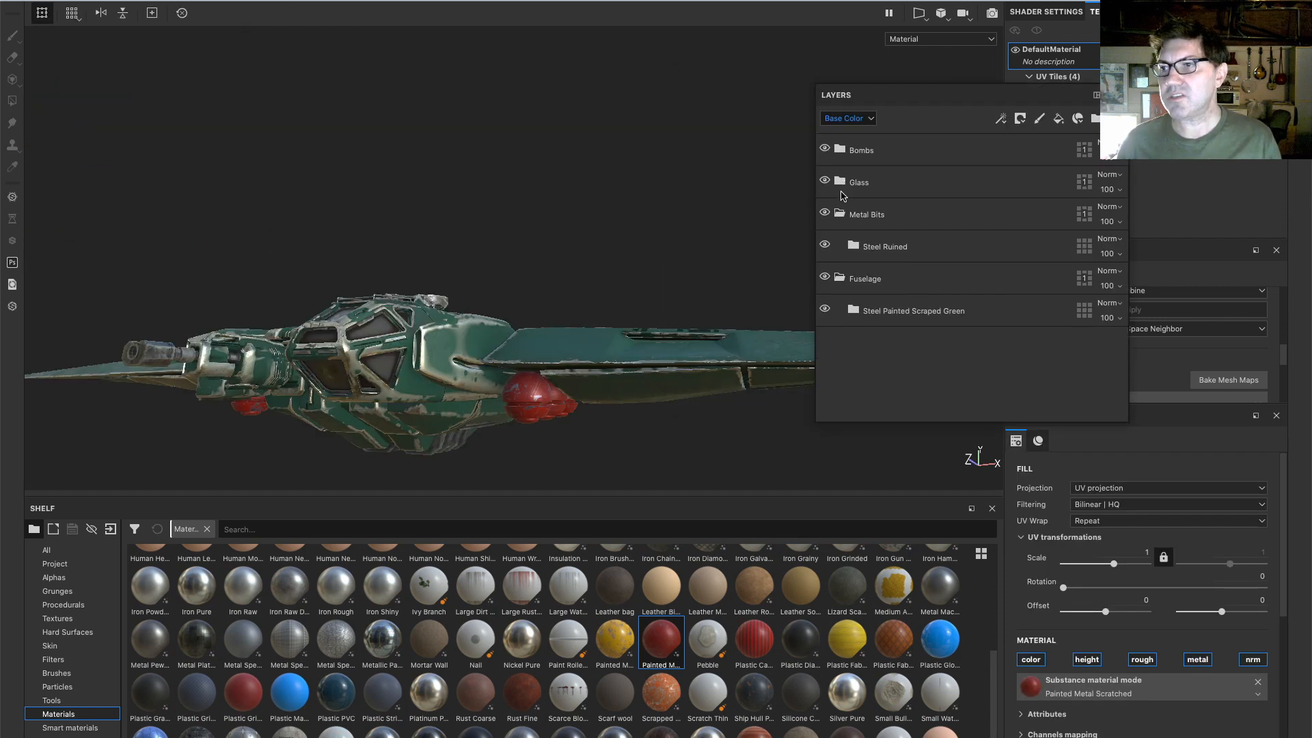
left_click(839, 211)
left_click(840, 248)
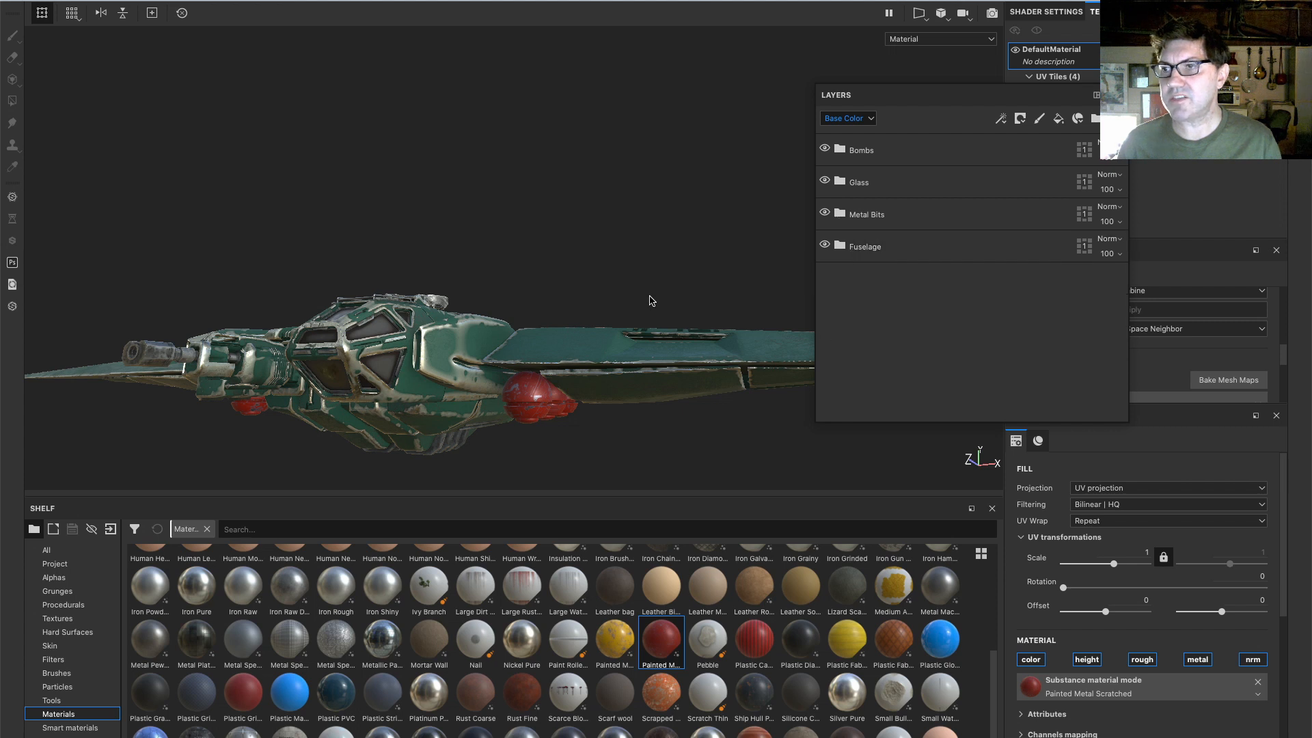
Add a paint layer and place it at the top of the layer stack, outside and above the Bombs folder
left_click_drag(517, 371, 482, 409, "alt")
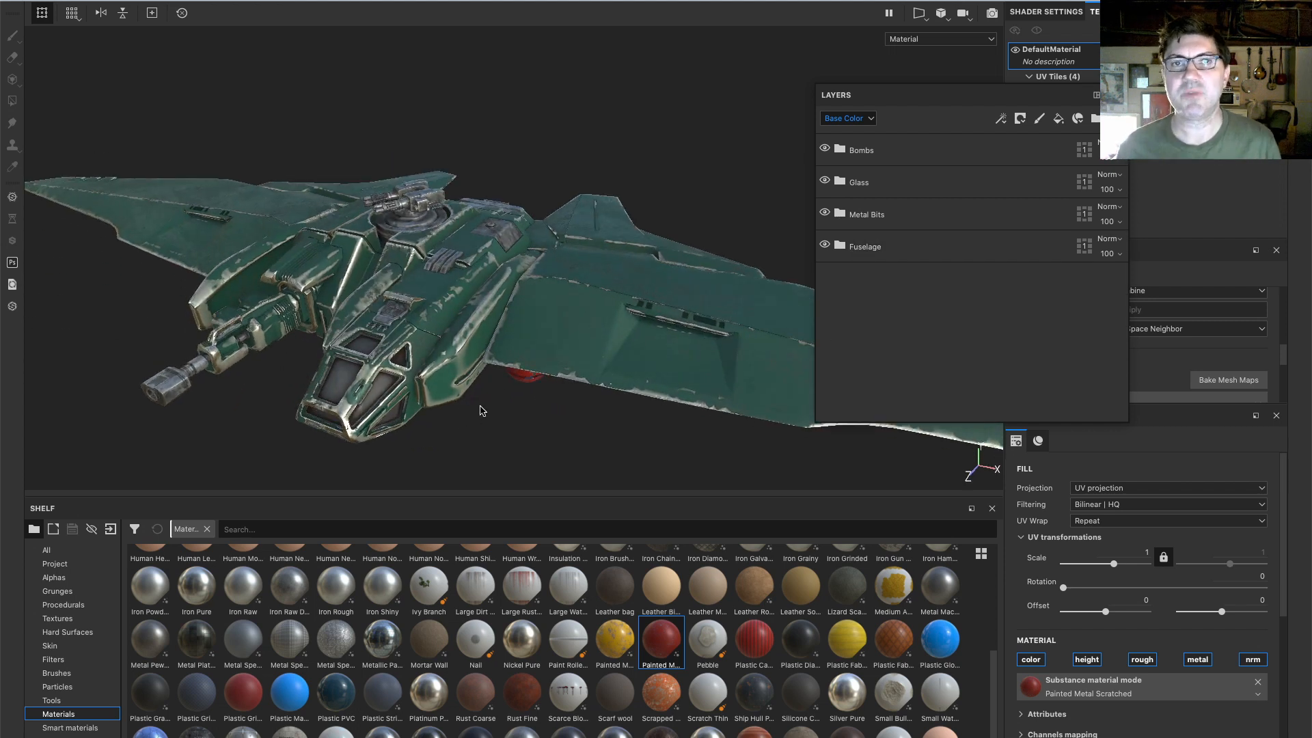
left_click_drag(502, 383, 505, 316, "alt")
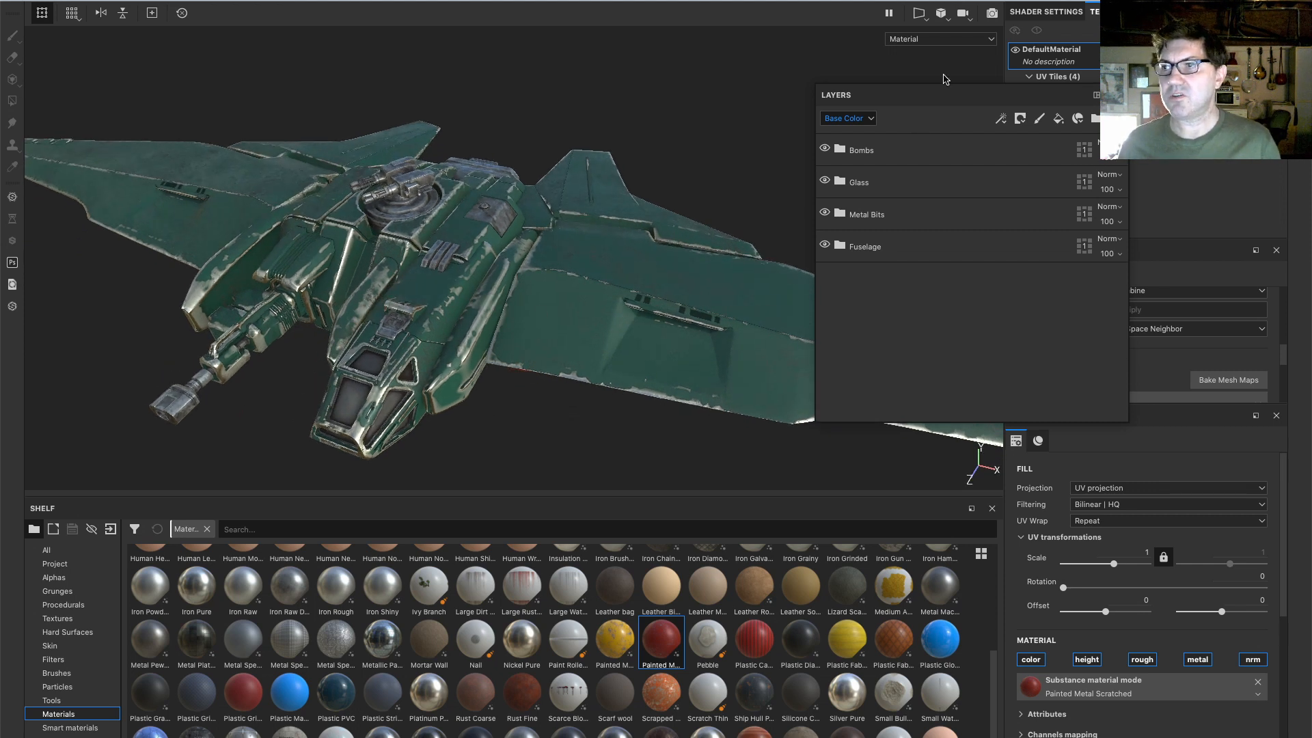
mouse_move(396, 278)
left_mouse_down("alt")
mouse_move(404, 305)
mouse_move(397, 272)
left_mouse_up("alt")
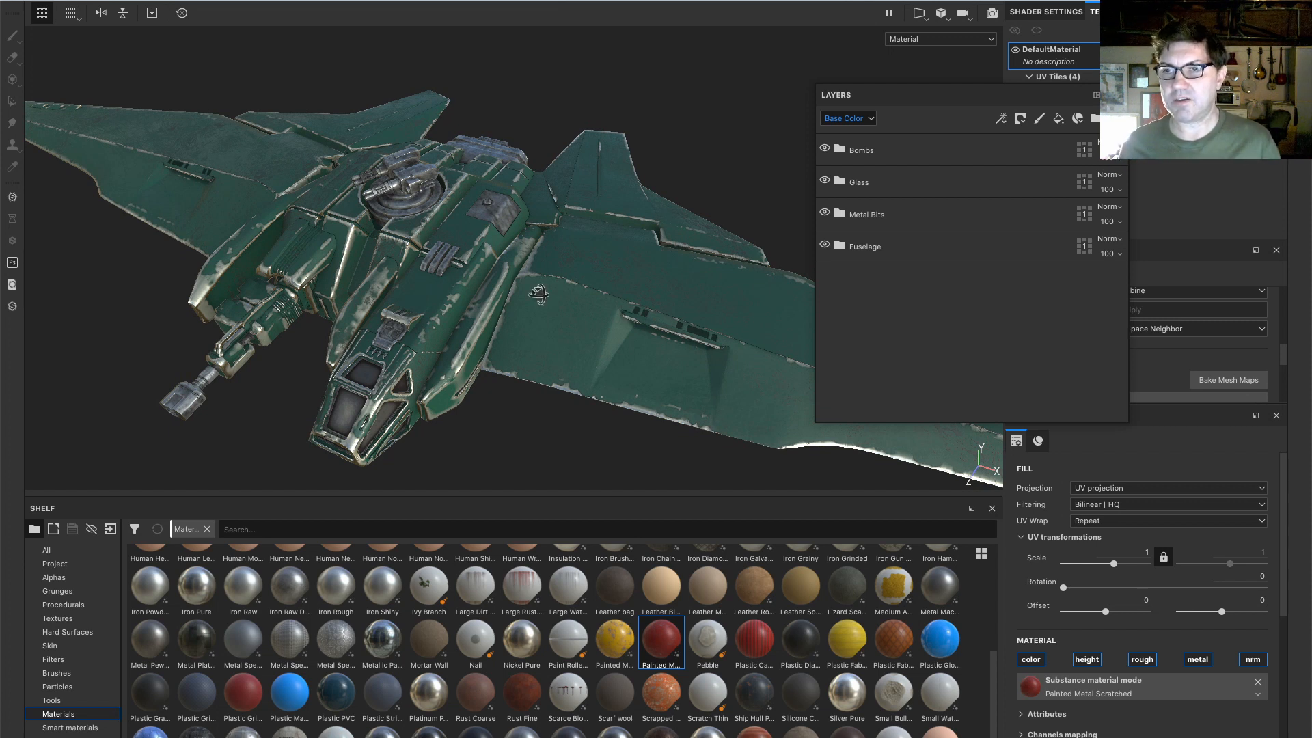
left_click_drag(538, 294, 27, 301, "alt")
left_click_drag(348, 298, 321, 394, "alt")
right_click_drag(644, 418, 656, 400, "alt")
left_click_drag(656, 399, 526, 366, "alt")
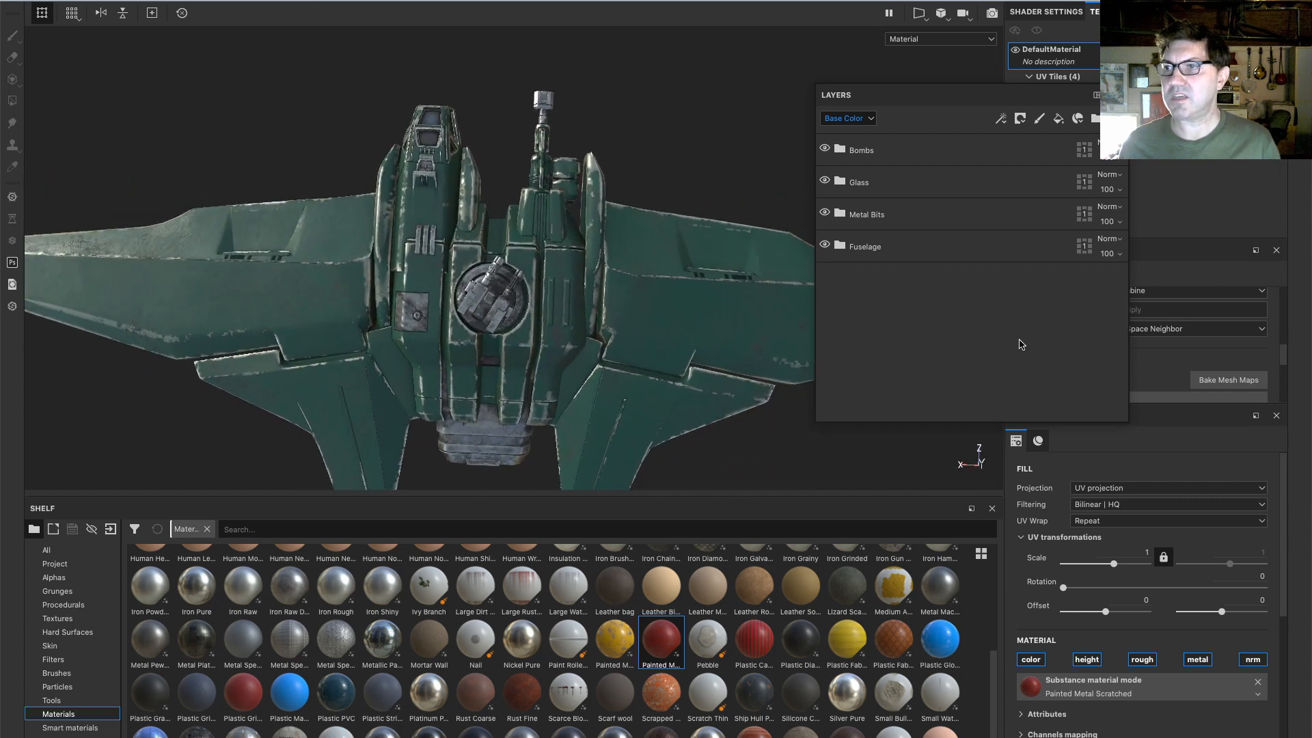
left_click(1039, 119)
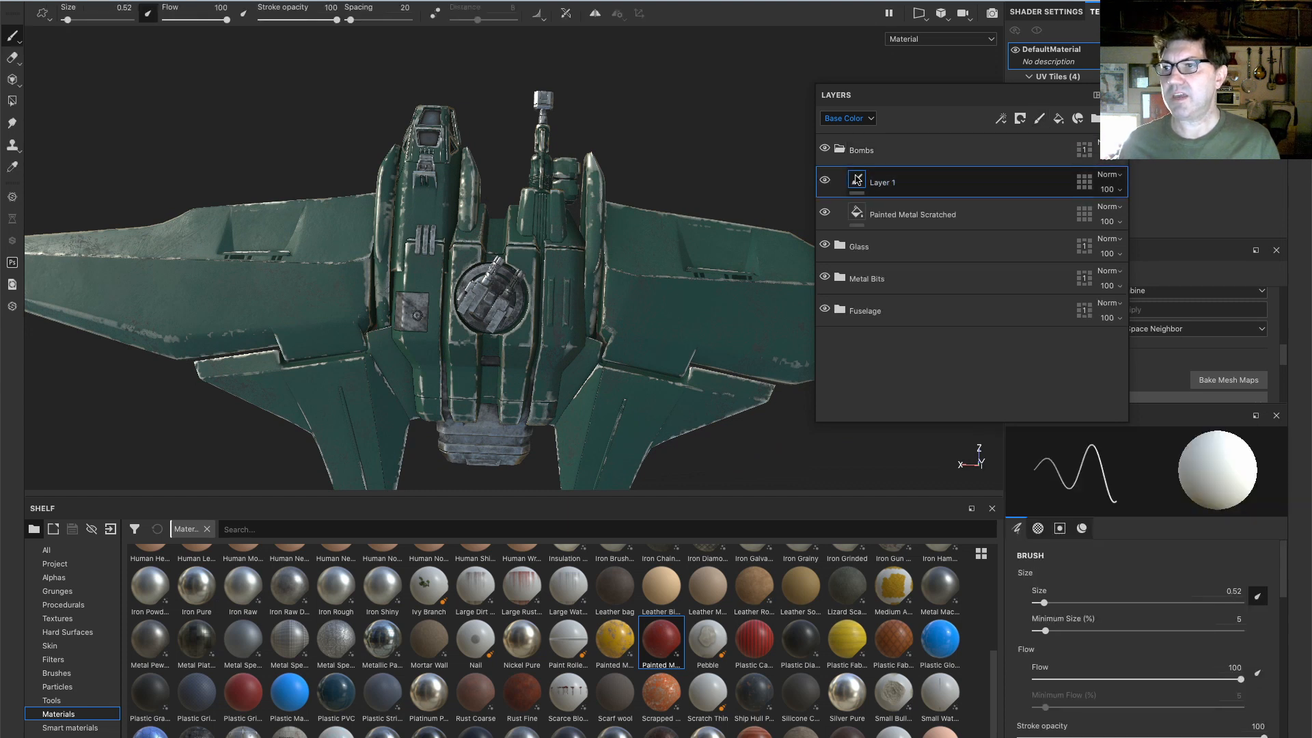
left_click_drag(858, 180, 861, 140)
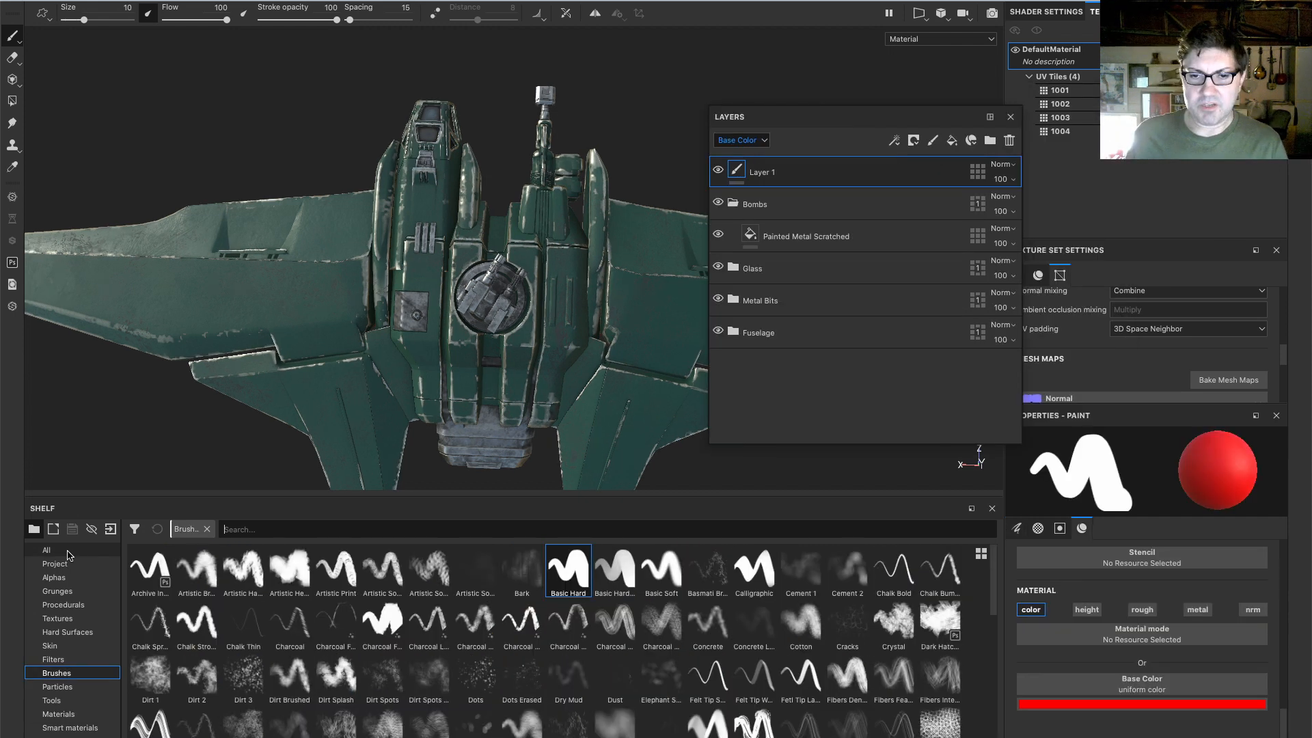
Search the whole shelf for font and load Font Black Ops One as the brush alpha
left_click(207, 529)
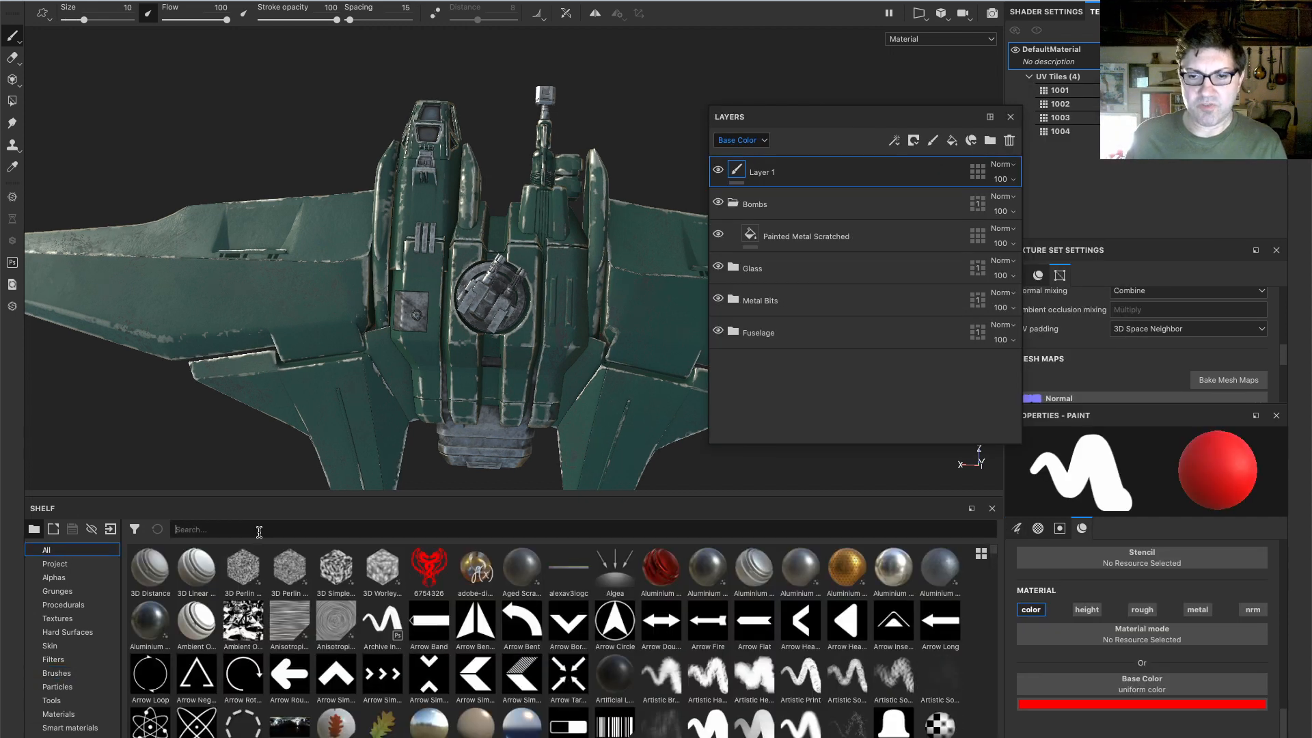
type("font")
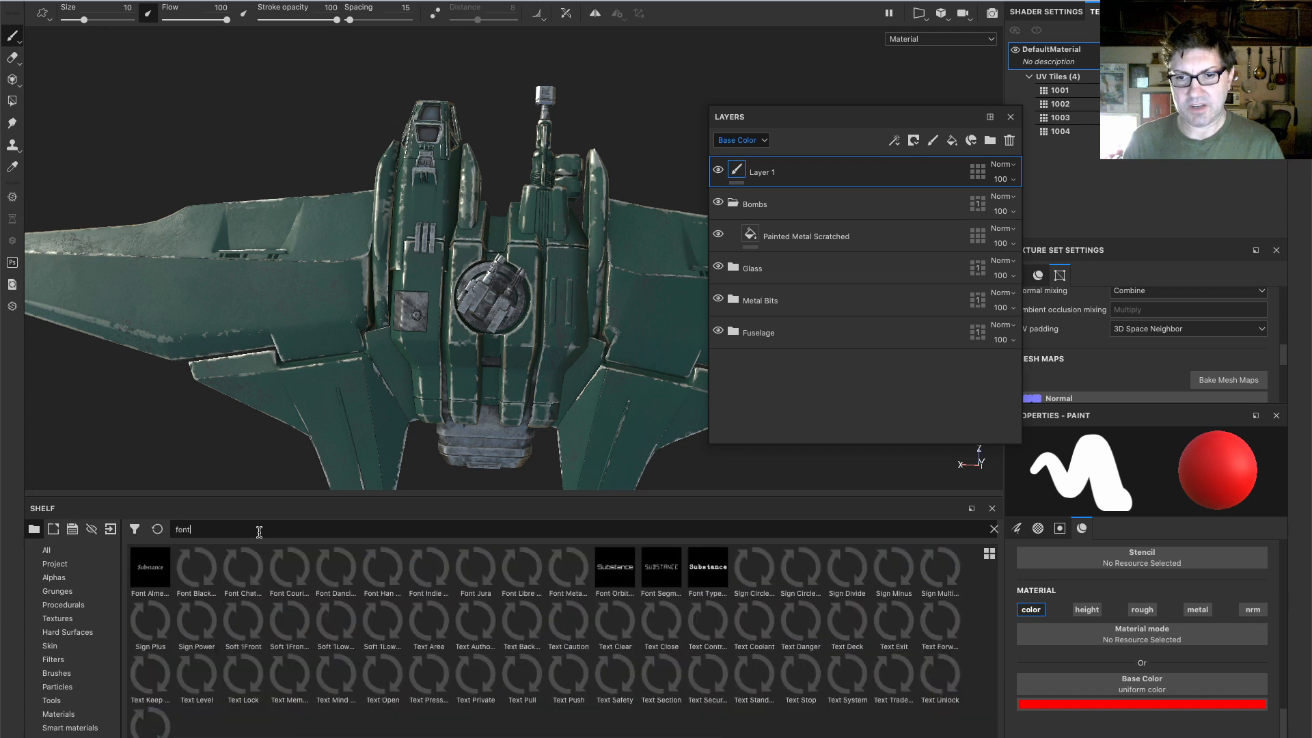
left_click(208, 574)
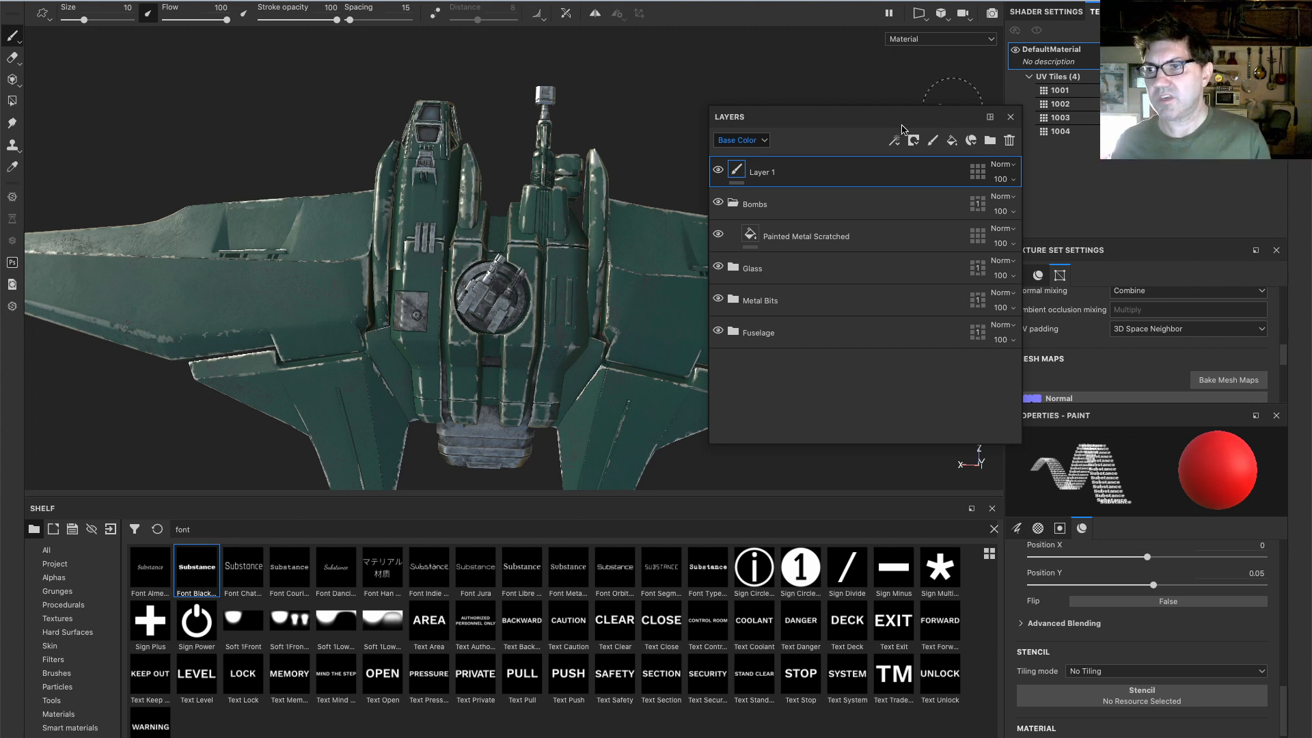
Rename the new paint layer to Markings and move the floating layer stack clear of the ship
double_click(772, 172)
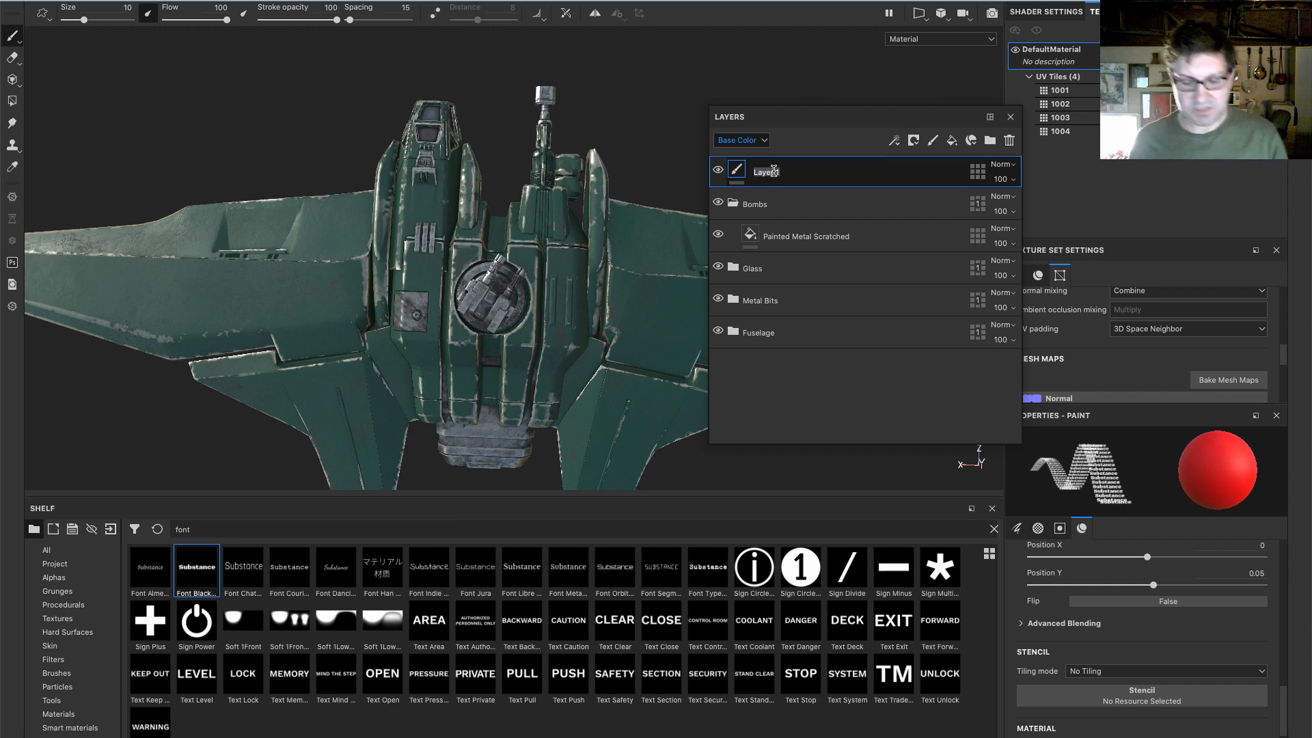
type("Marking")
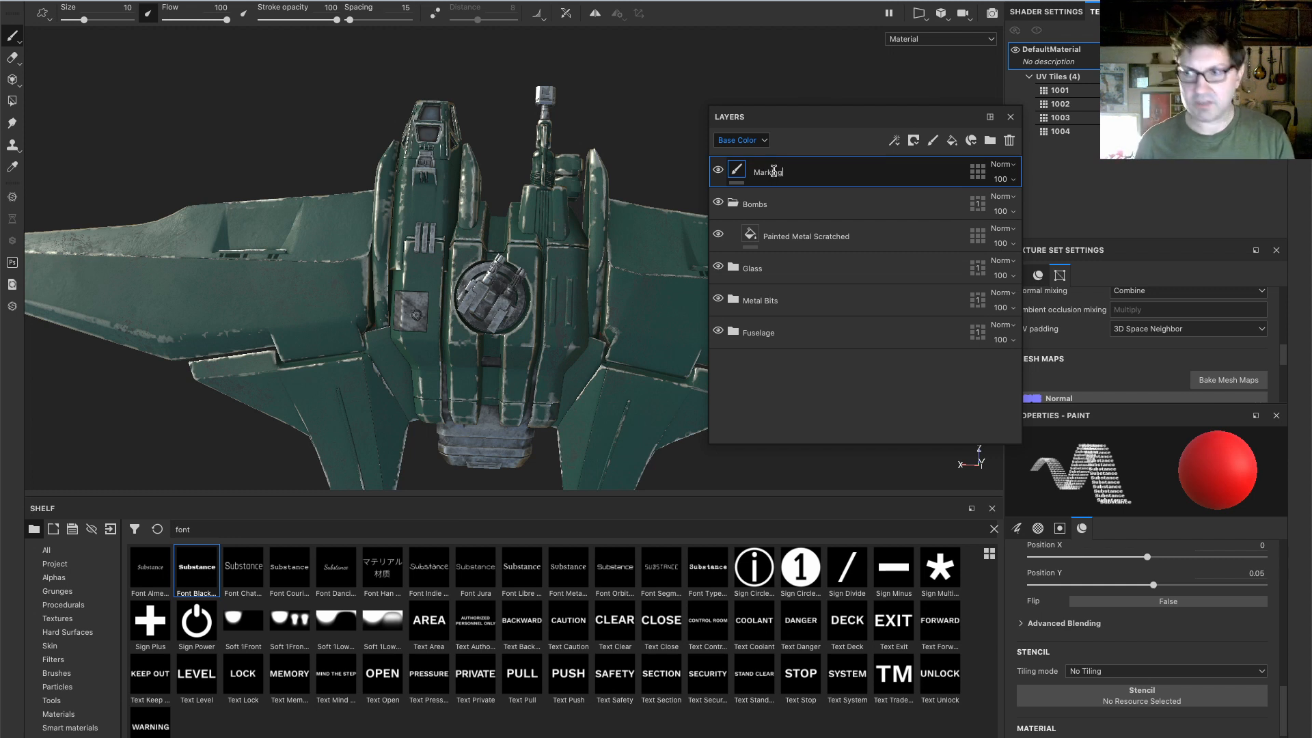
type("s")
key("Return")
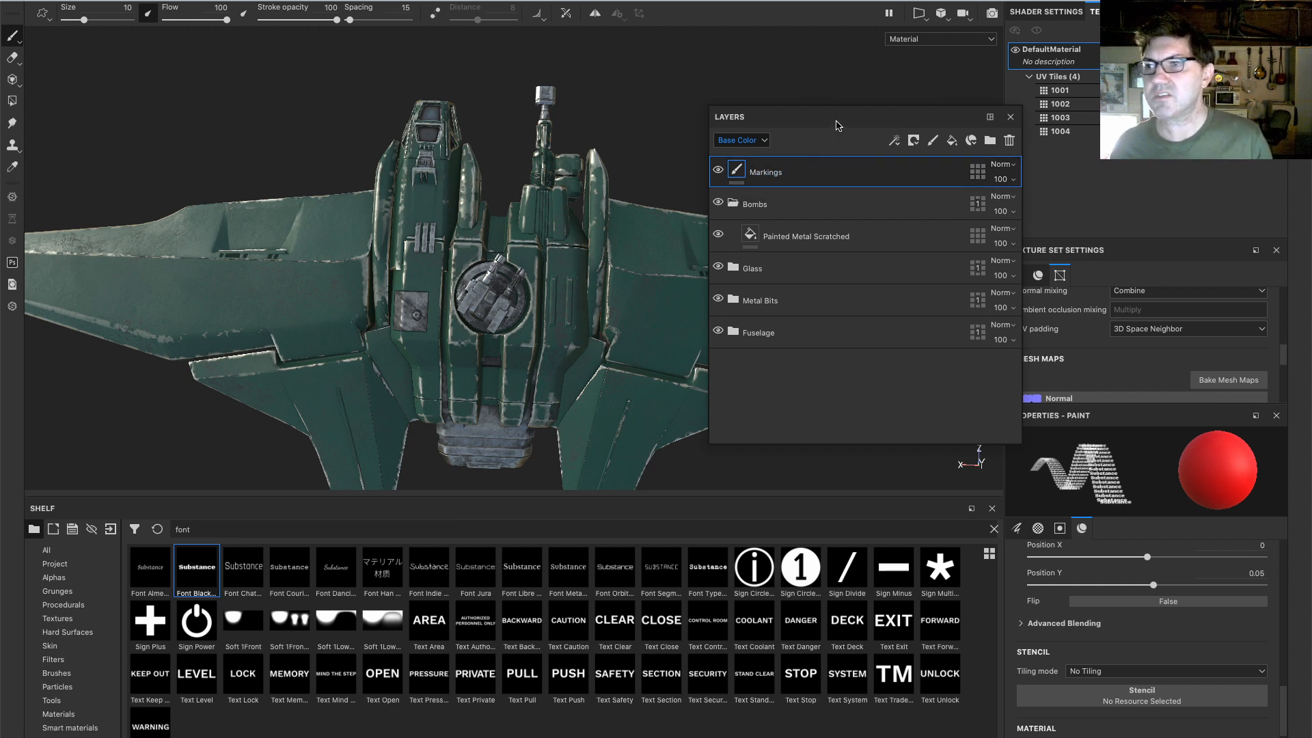
left_click_drag(837, 125, 0, 103)
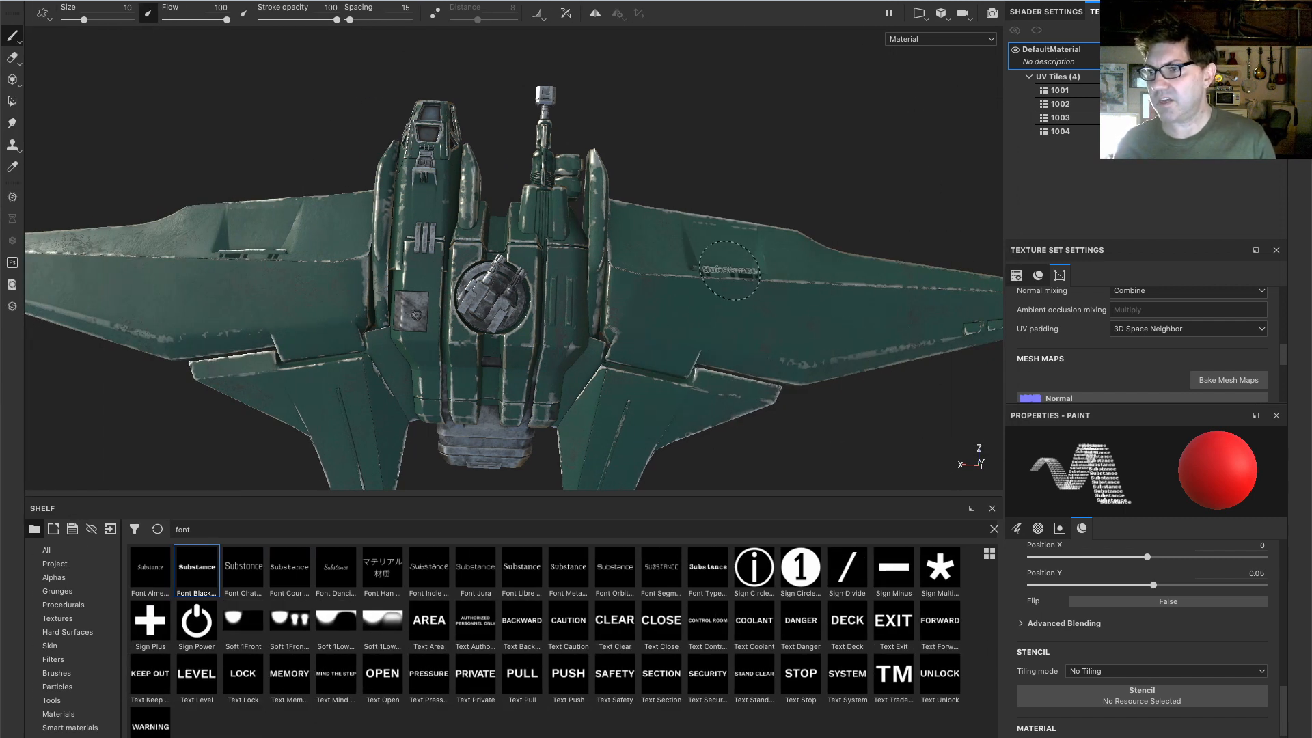
Try stamping the red Substance text over the hull and wing with brush size 37.15, and undo the stamp
right_click_drag(727, 311, 806, 313, "ctrl")
left_click(637, 295)
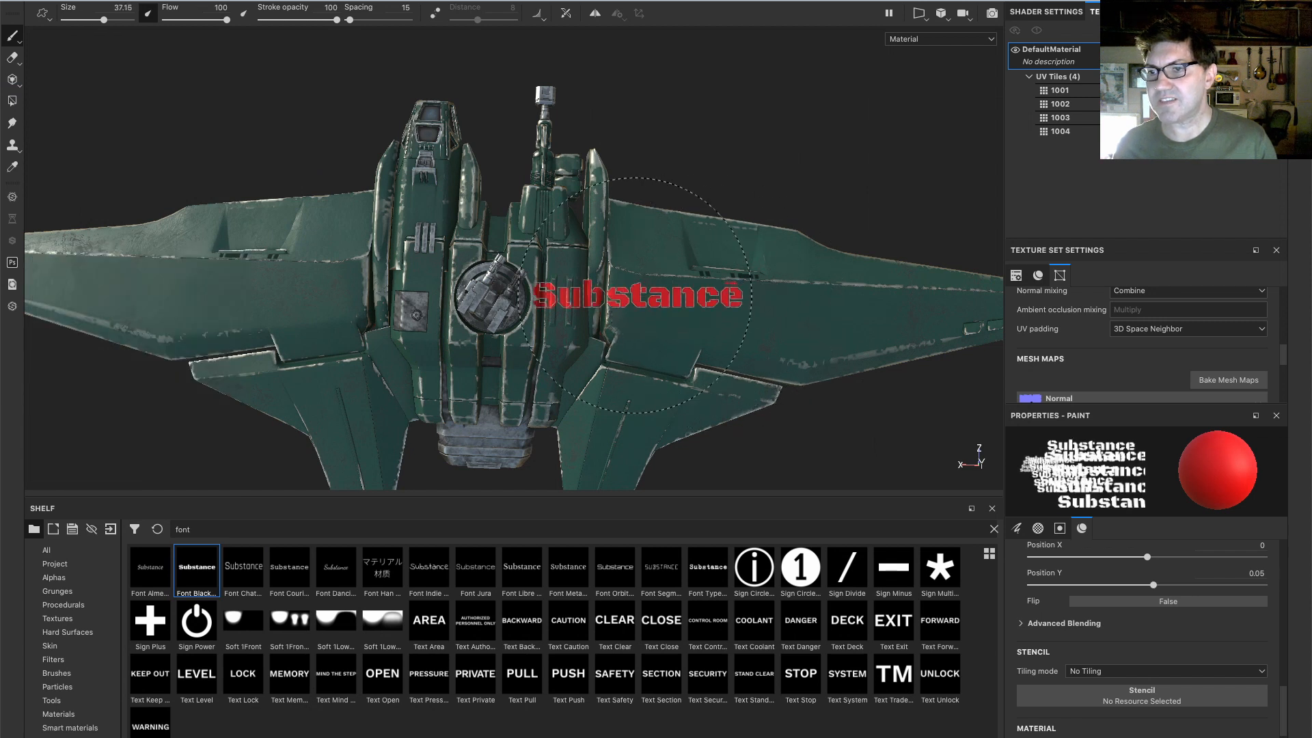
key("ctrl+z")
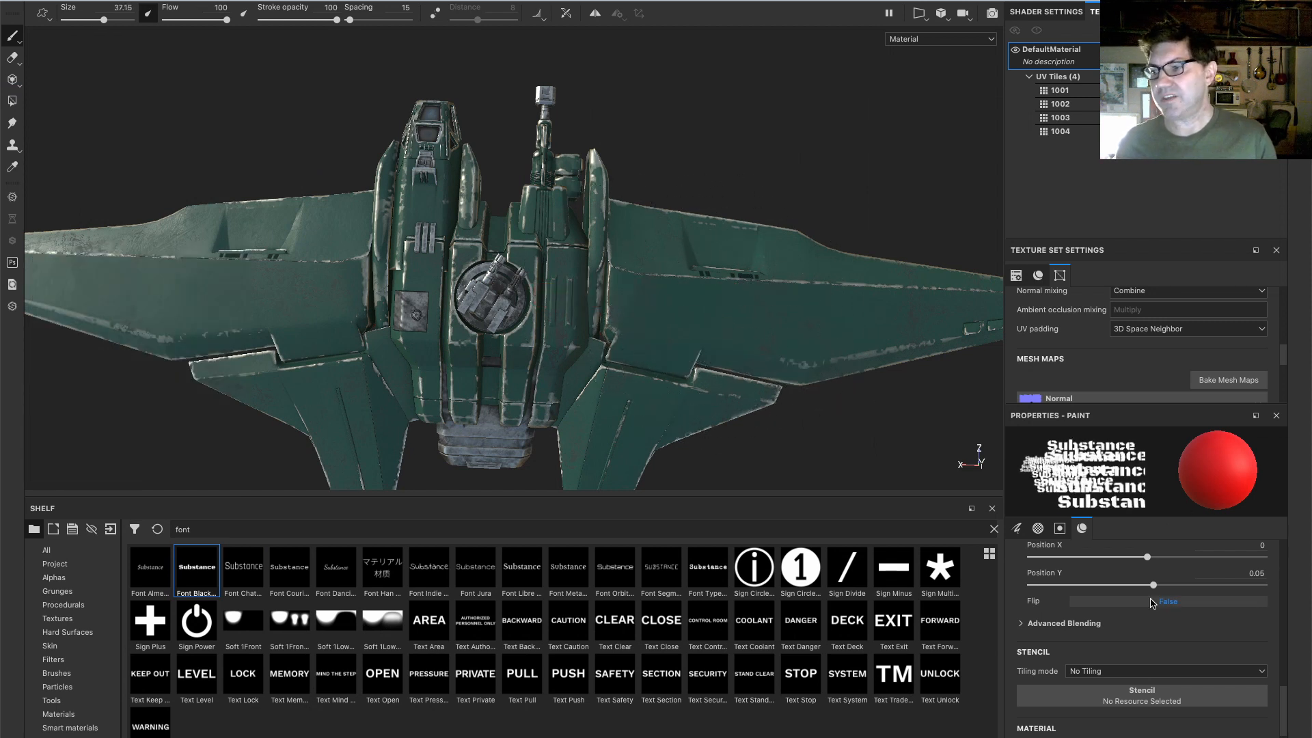
Replace the font alpha's text with AG-11-b
scroll(1126, 638, "down", 3)
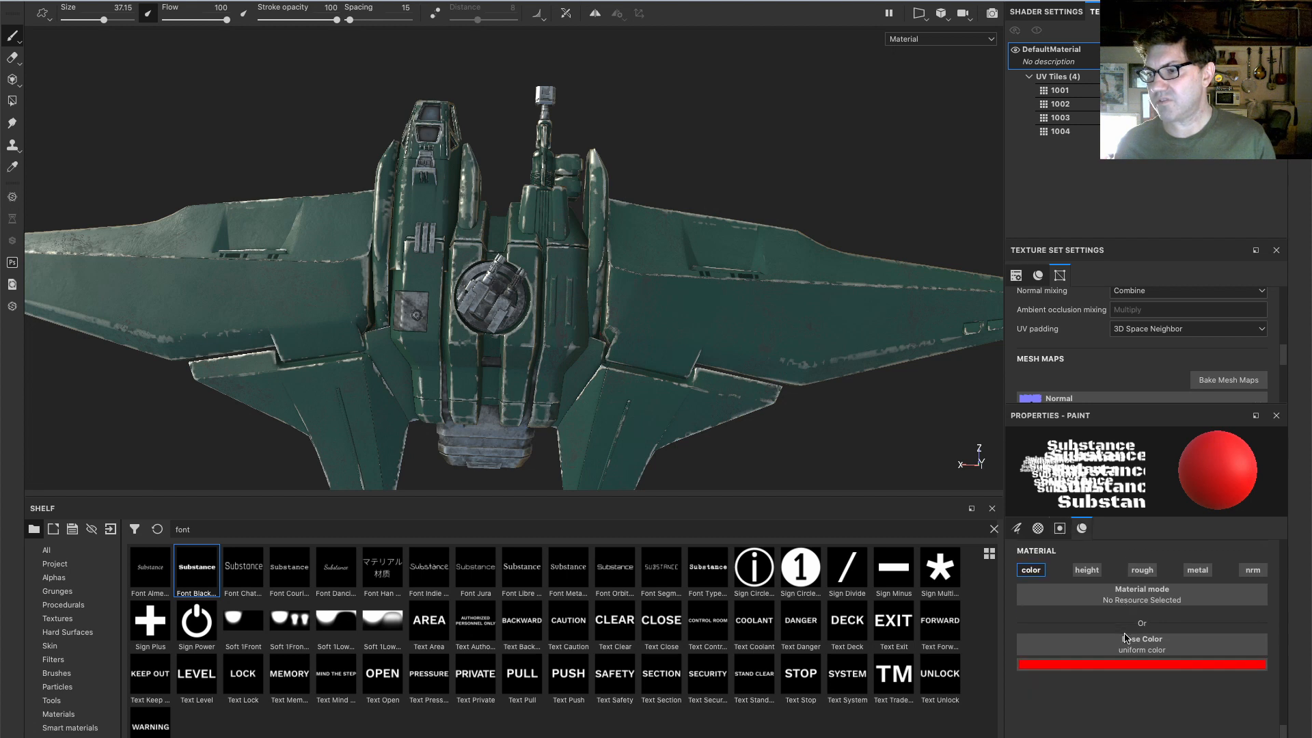
scroll(1126, 638, "up", 5)
scroll(1126, 638, "up", 3)
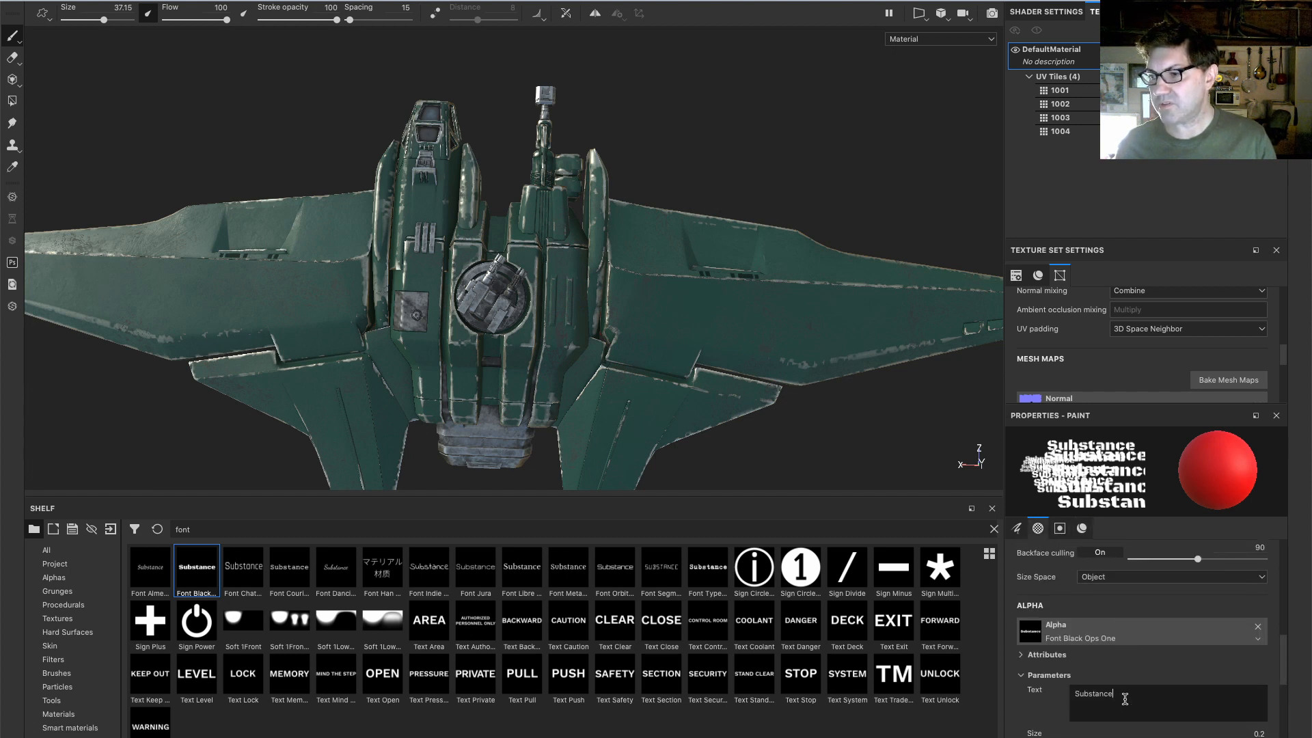
left_click_drag(1126, 698, 1058, 691)
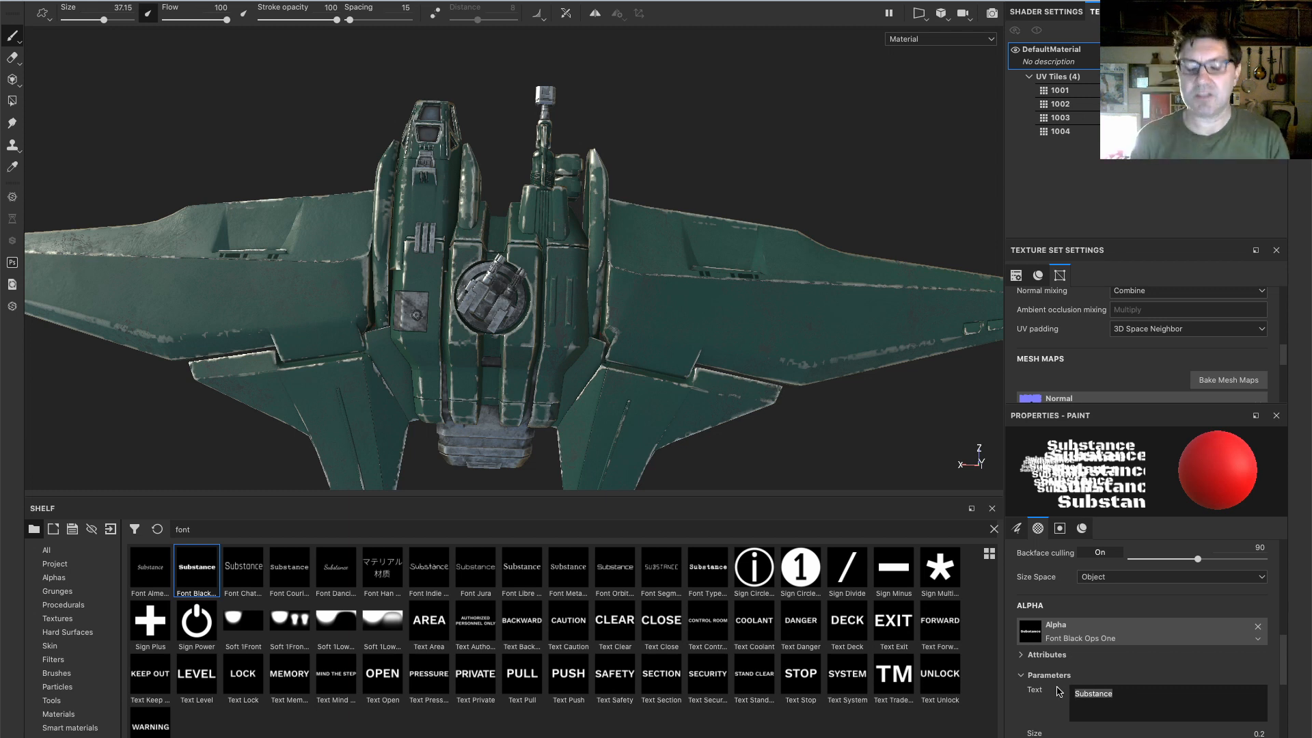
type("AG-11")
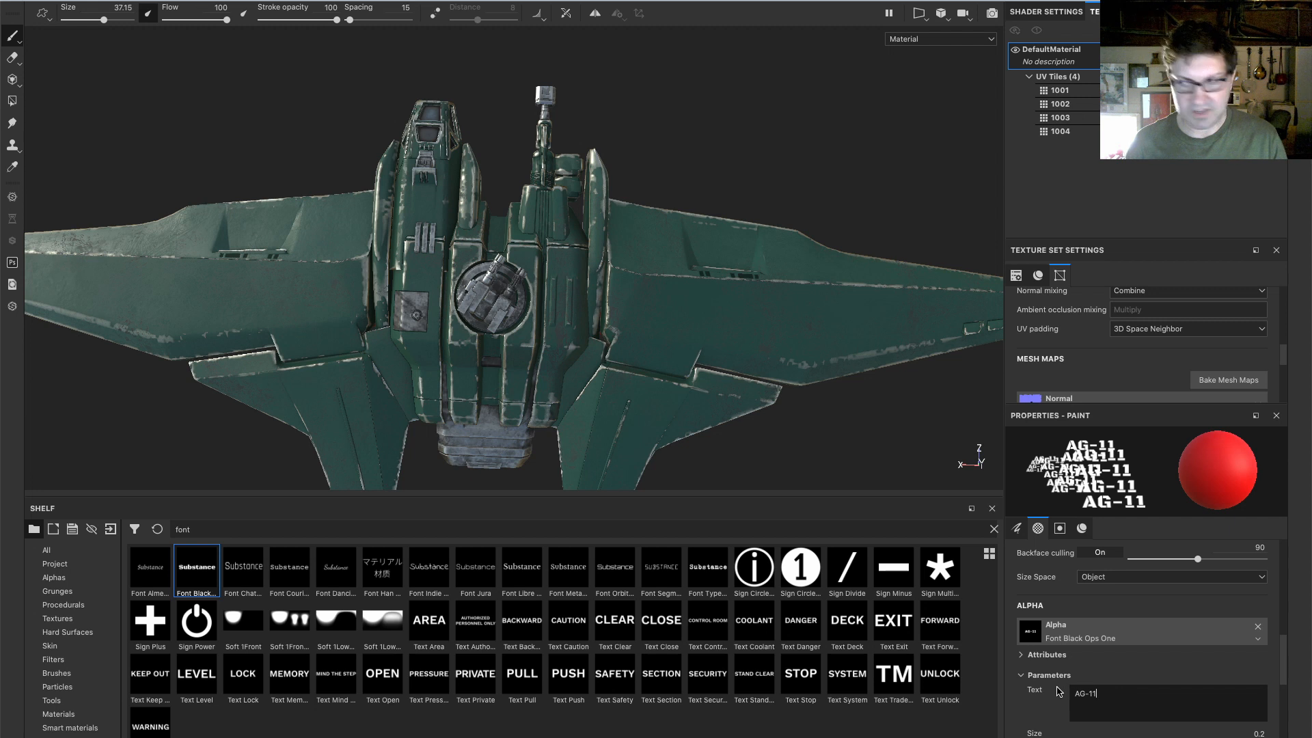
type("_")
key("BackSpace")
type("-")
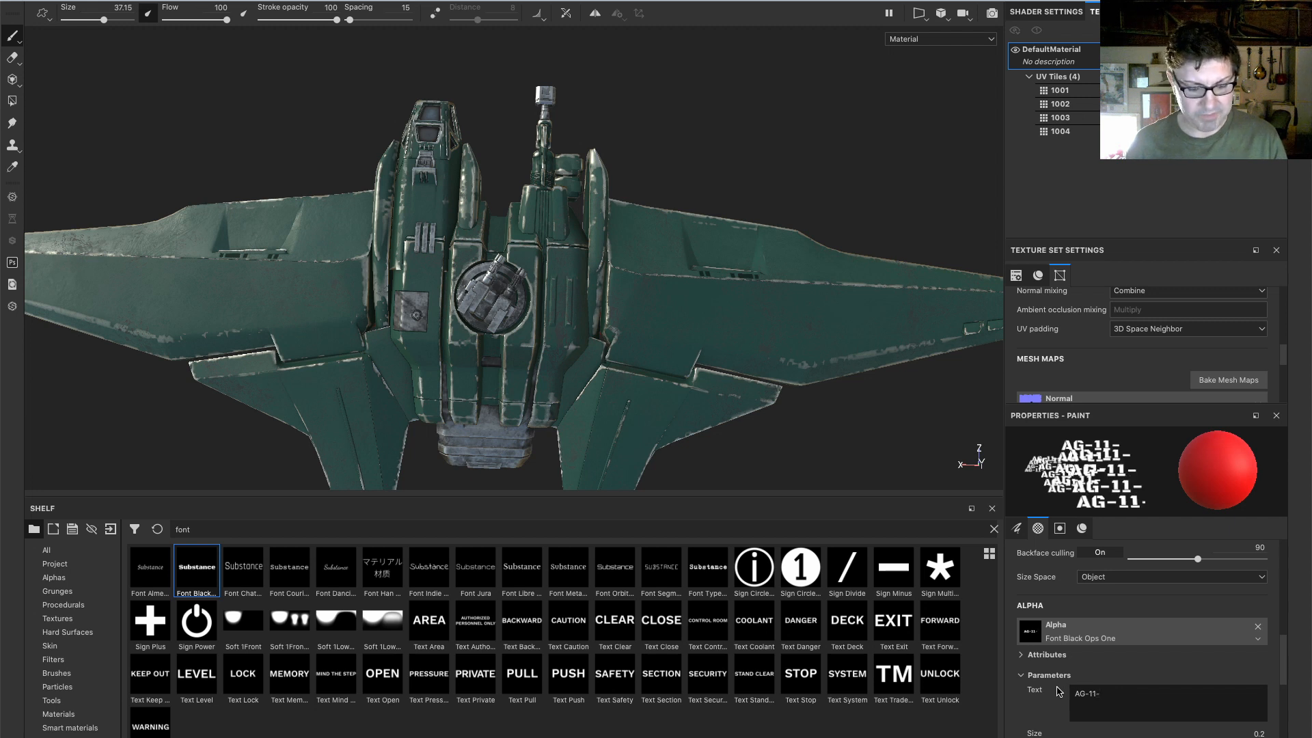
type("b")
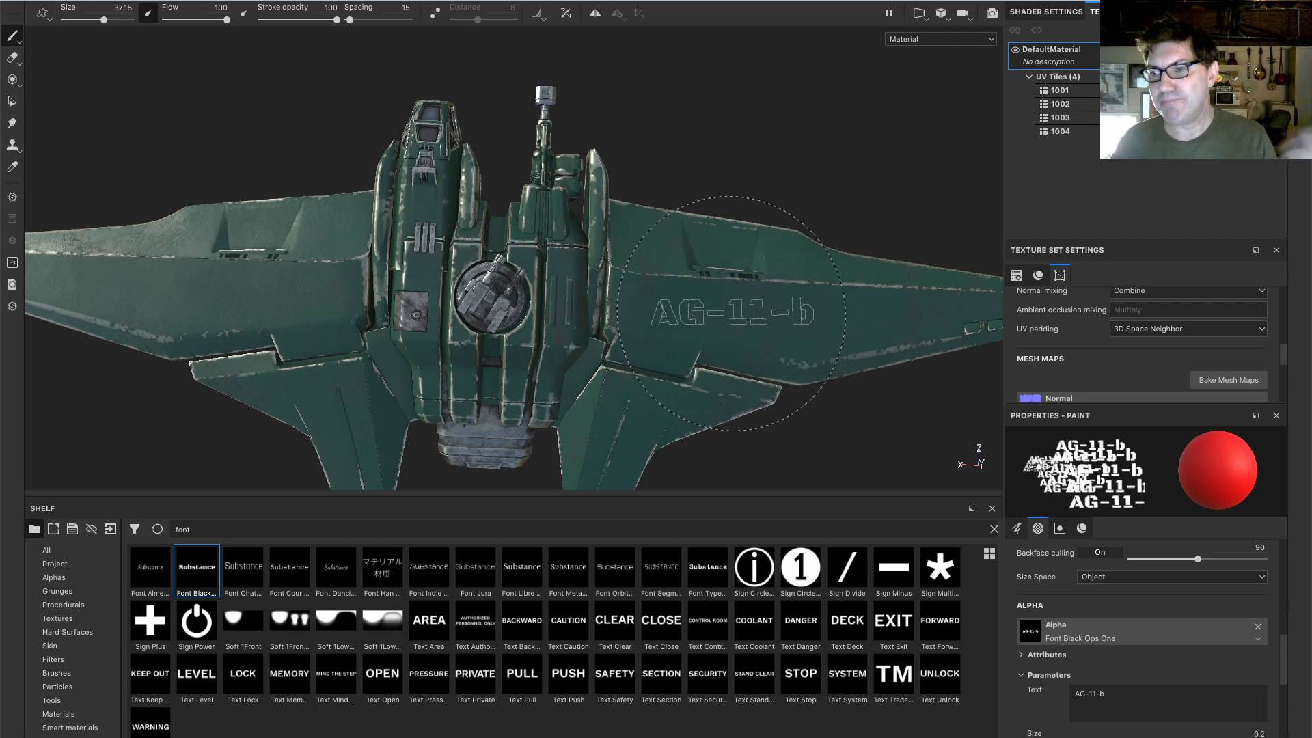
Switch the viewport to an orthographic view from above and enlarge the brush to size 62.82
left_click(941, 15)
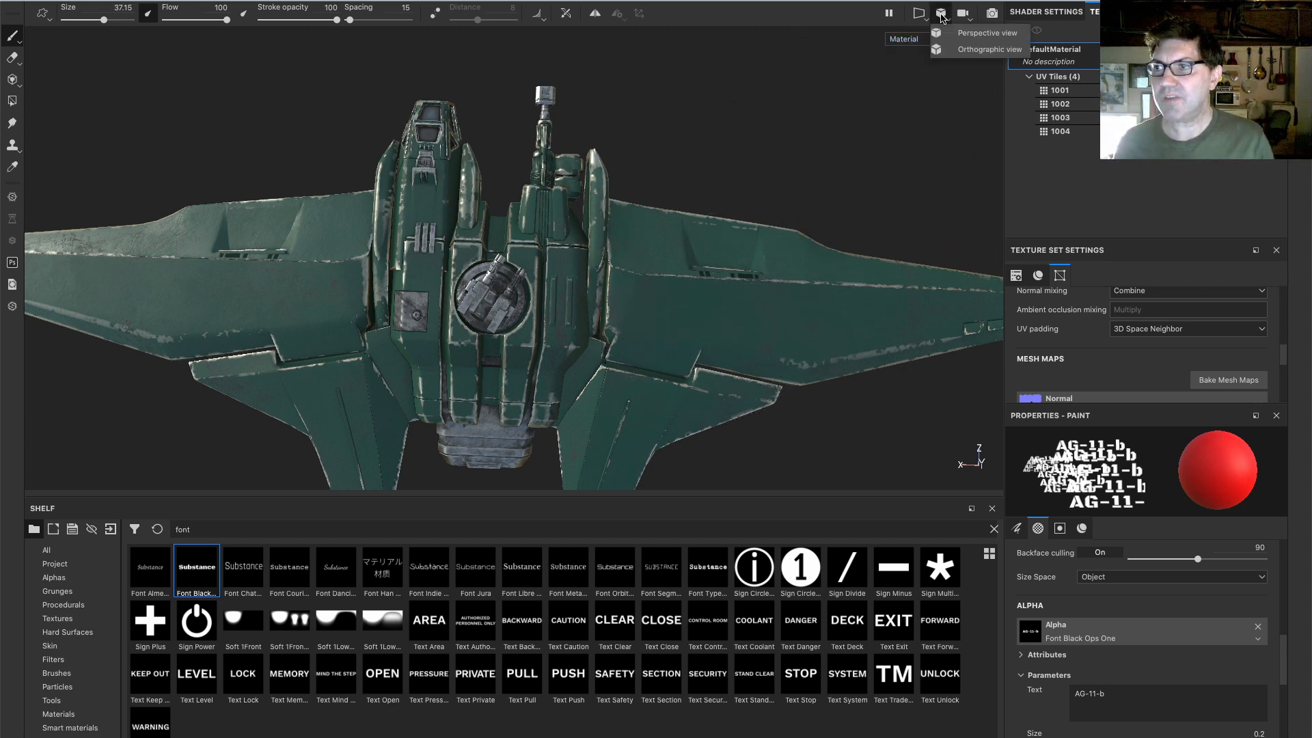
left_click(973, 50)
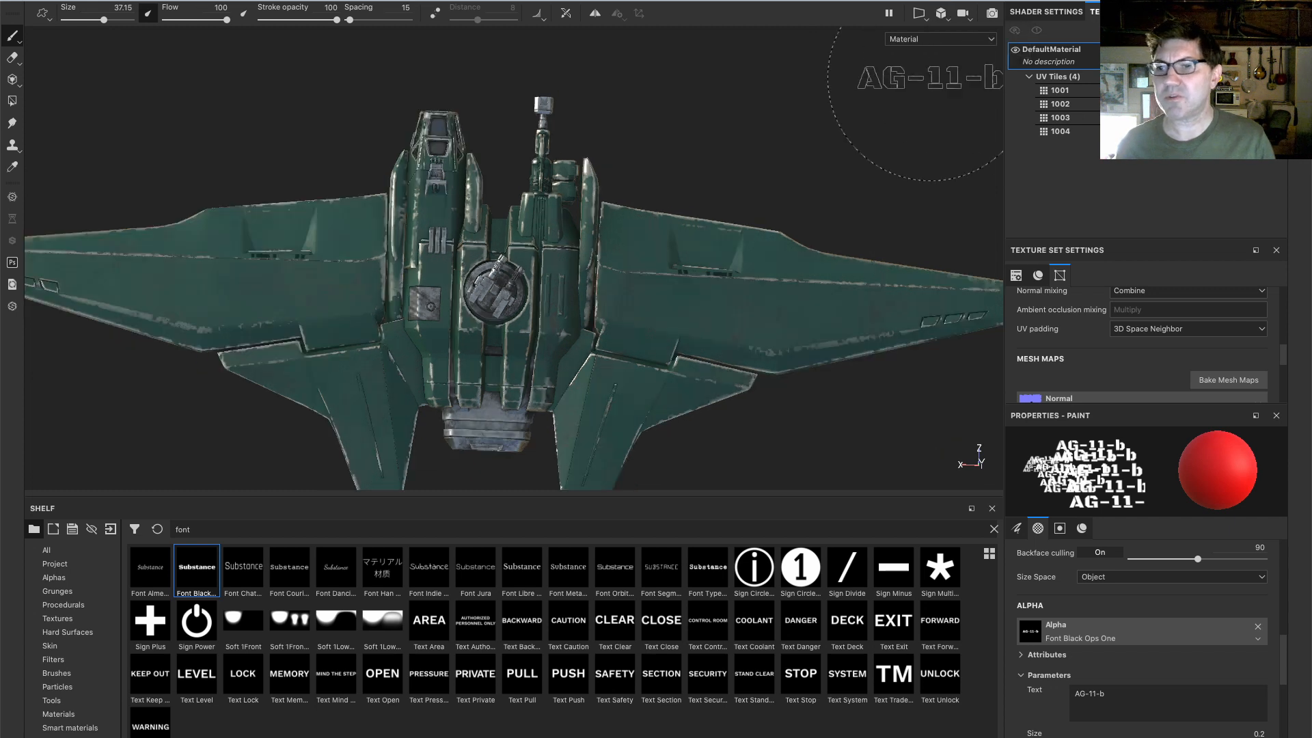
left_click_drag(659, 308, 683, 299, "alt")
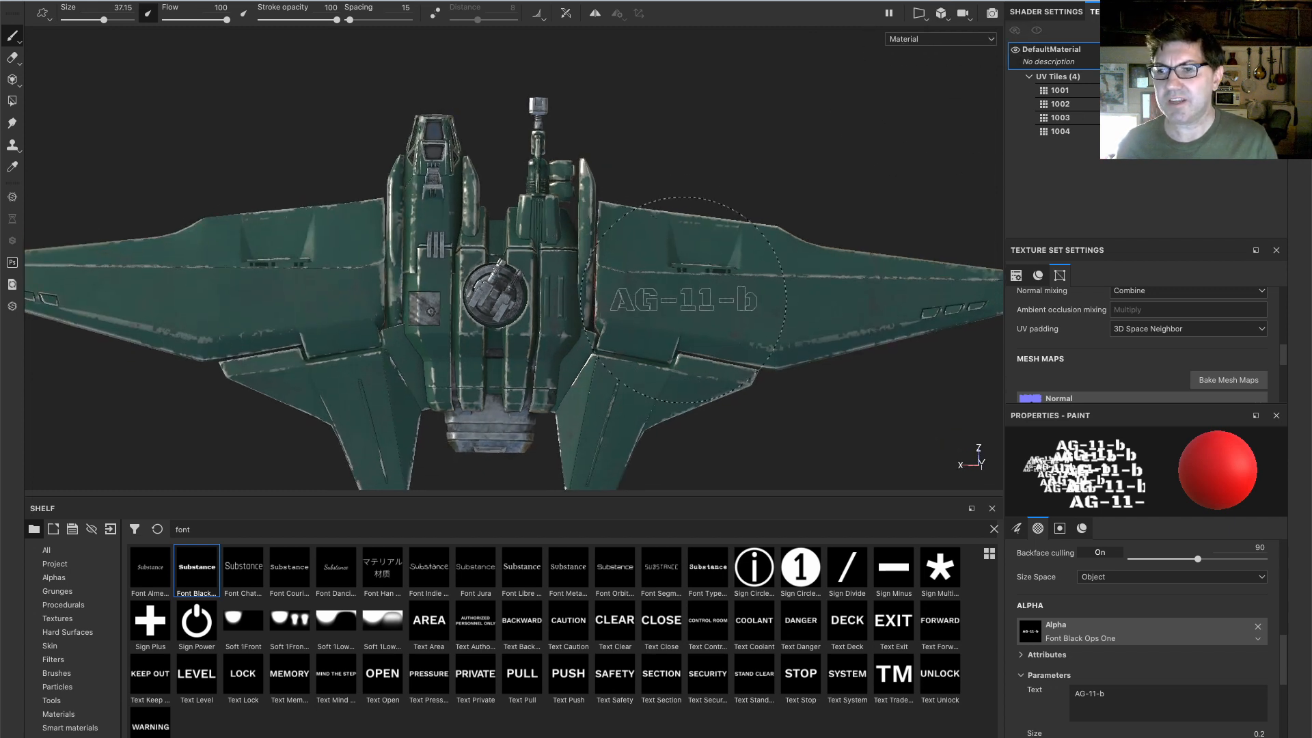
mouse_move(711, 299)
right_mouse_down("alt")
mouse_move(751, 298)
mouse_move(721, 298)
right_mouse_up("alt")
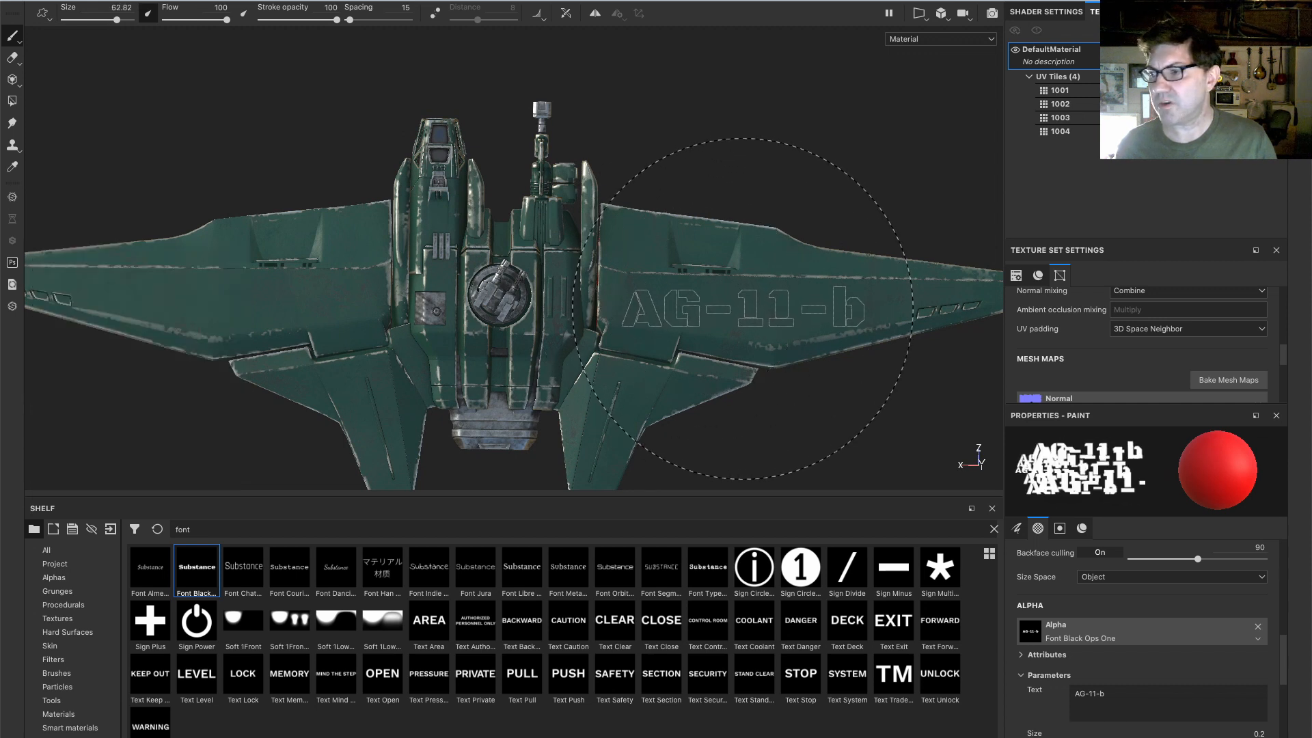
Set the brush's base colour to golden yellow with hue 0.102
left_click(1081, 528)
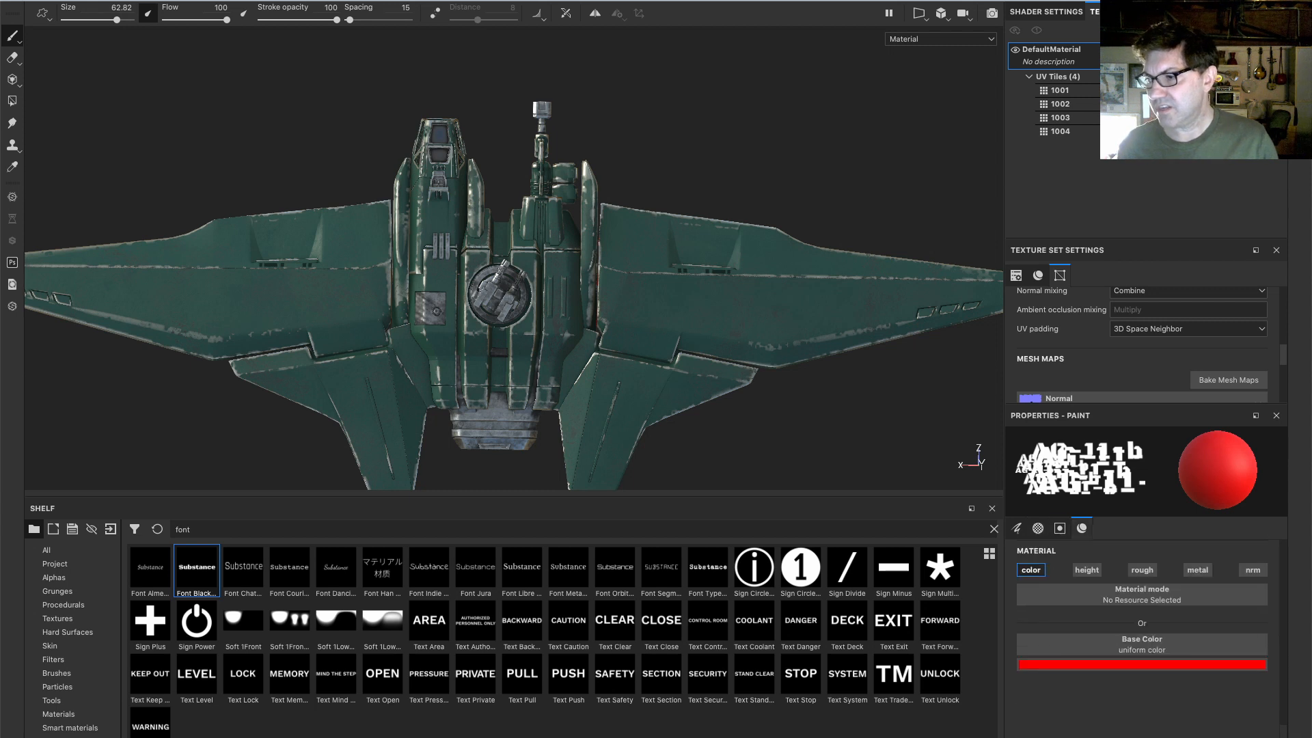
left_click(1176, 665)
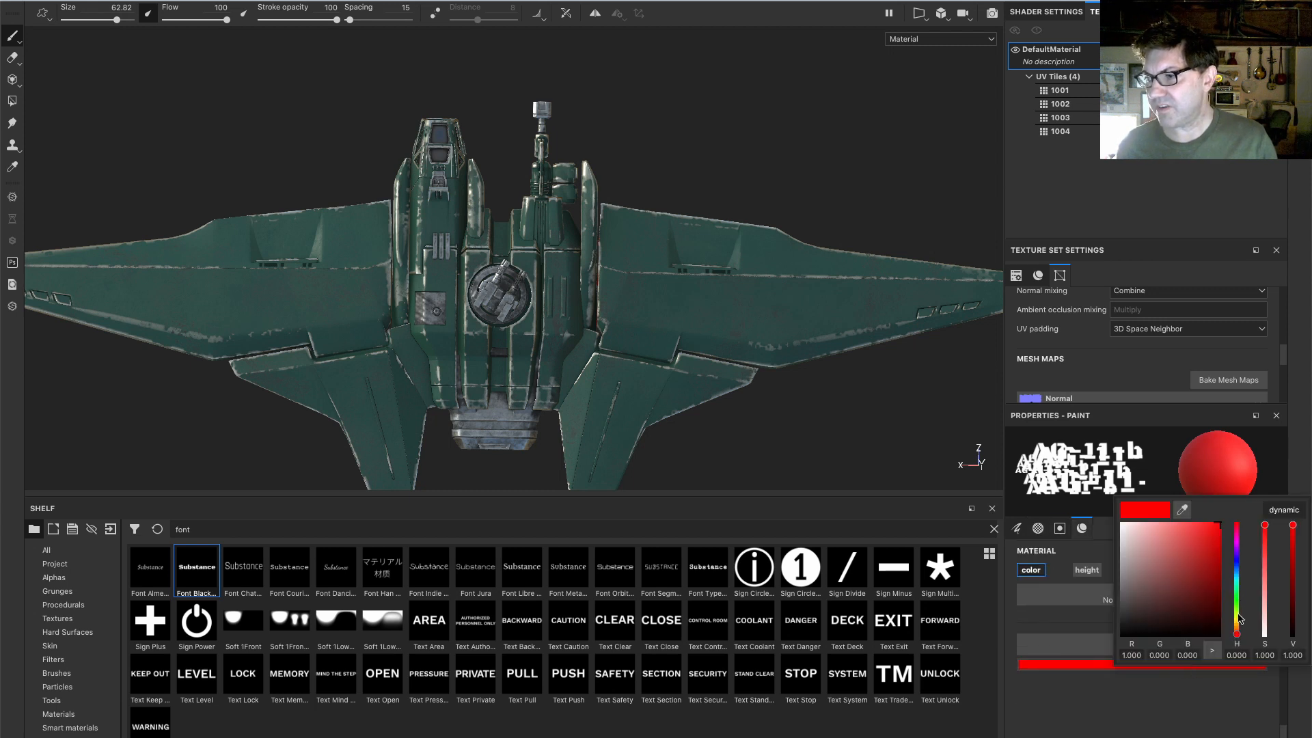
left_click(1237, 623)
left_click_drag(1237, 623, 1237, 626)
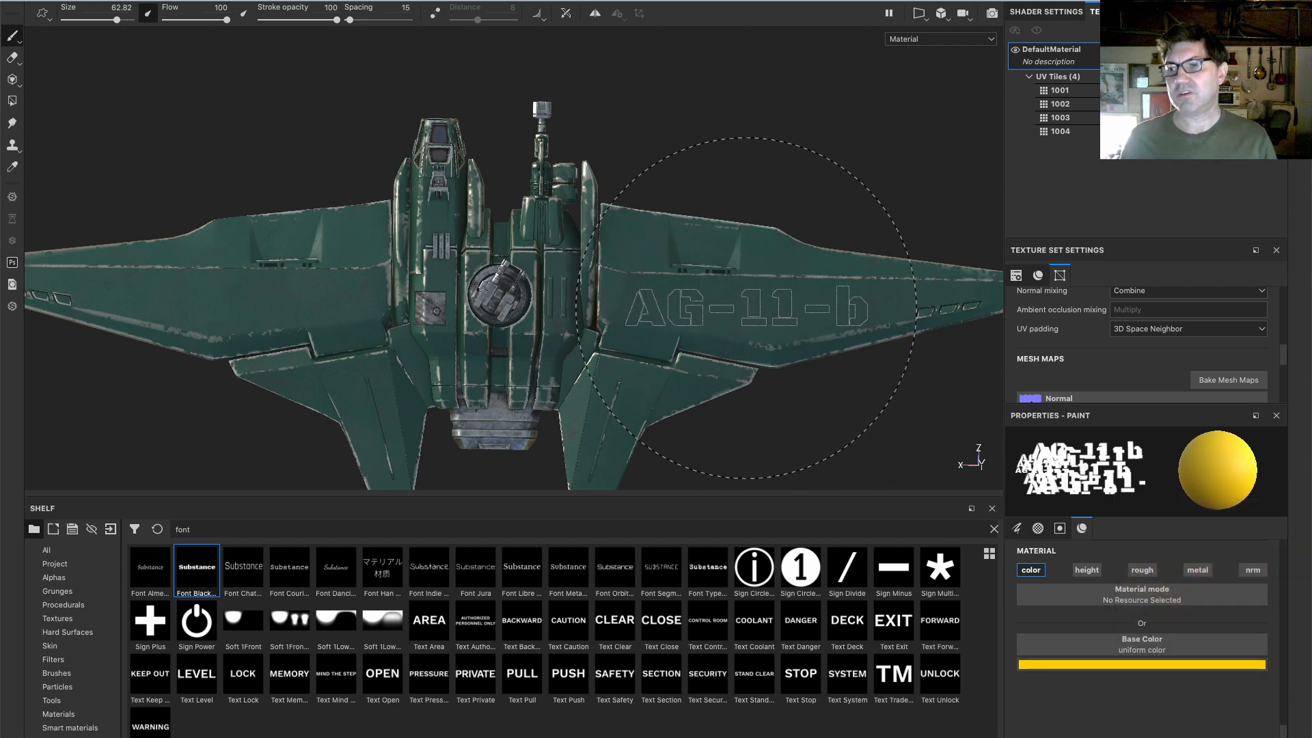
Stamp the yellow AG-11-b marking once on each wing's upper surface
left_click(747, 308)
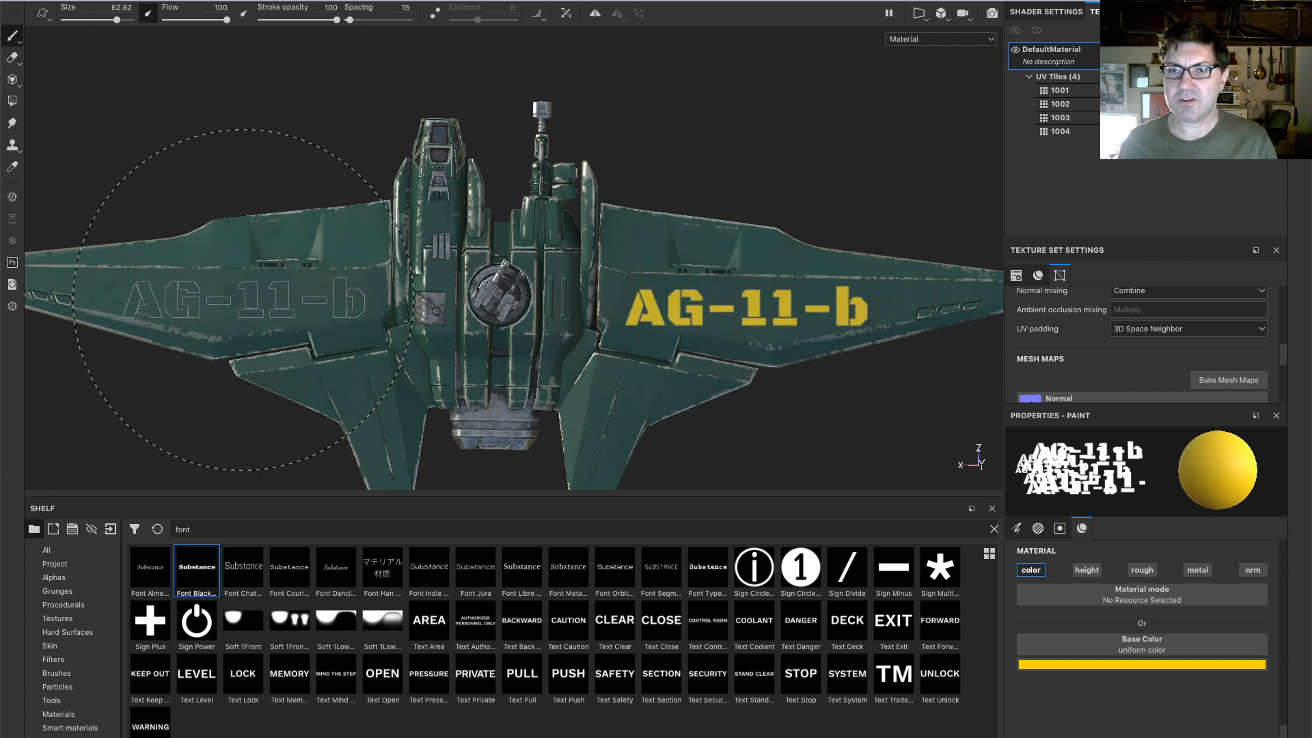
left_click(243, 304)
left_click_drag(606, 386, 649, 342, "alt")
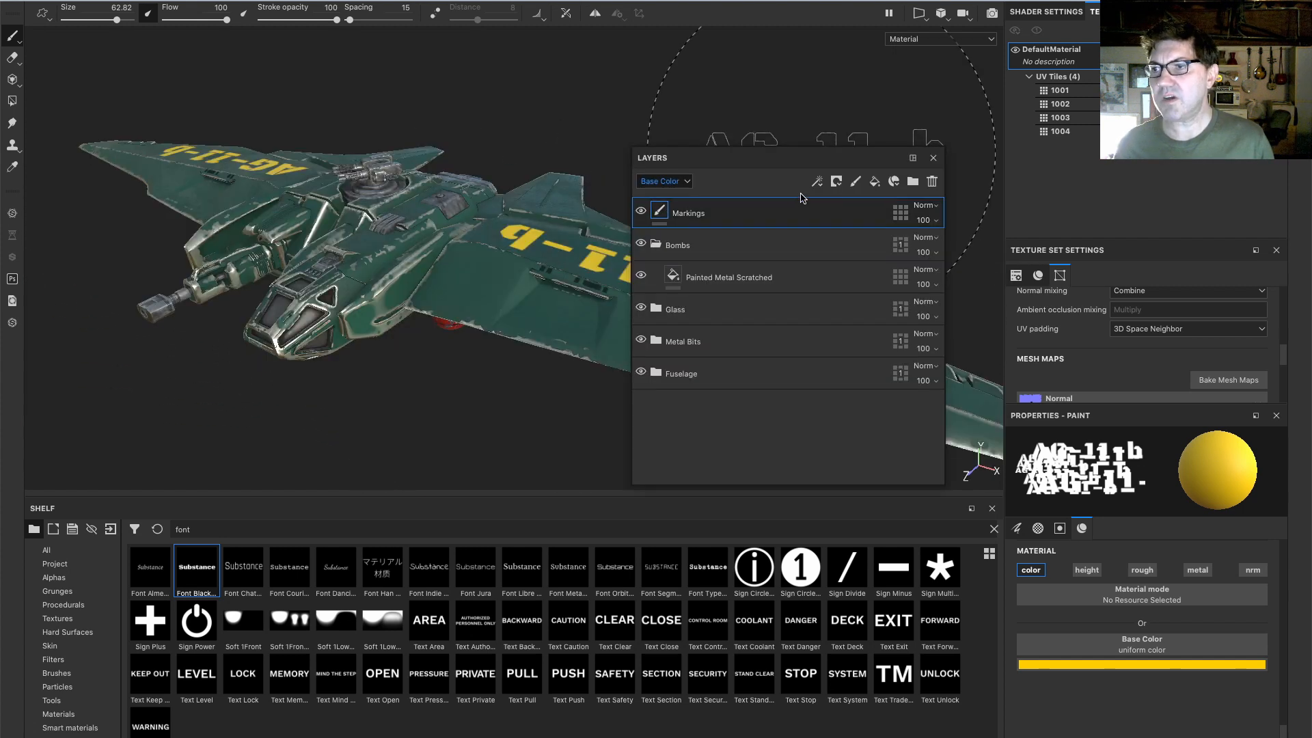
Add a paint layer named Dirt above the Markings layer
left_click(855, 181)
double_click(676, 214)
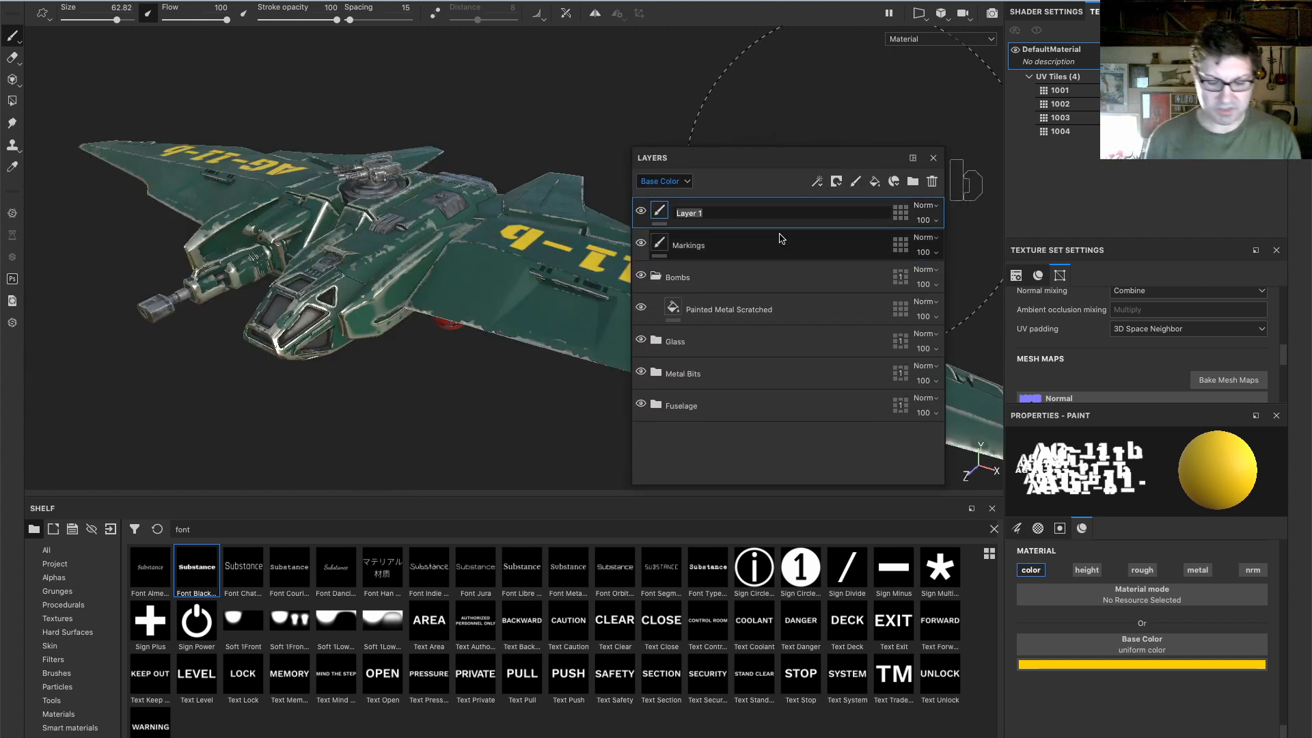
type("Dirt")
key("Return")
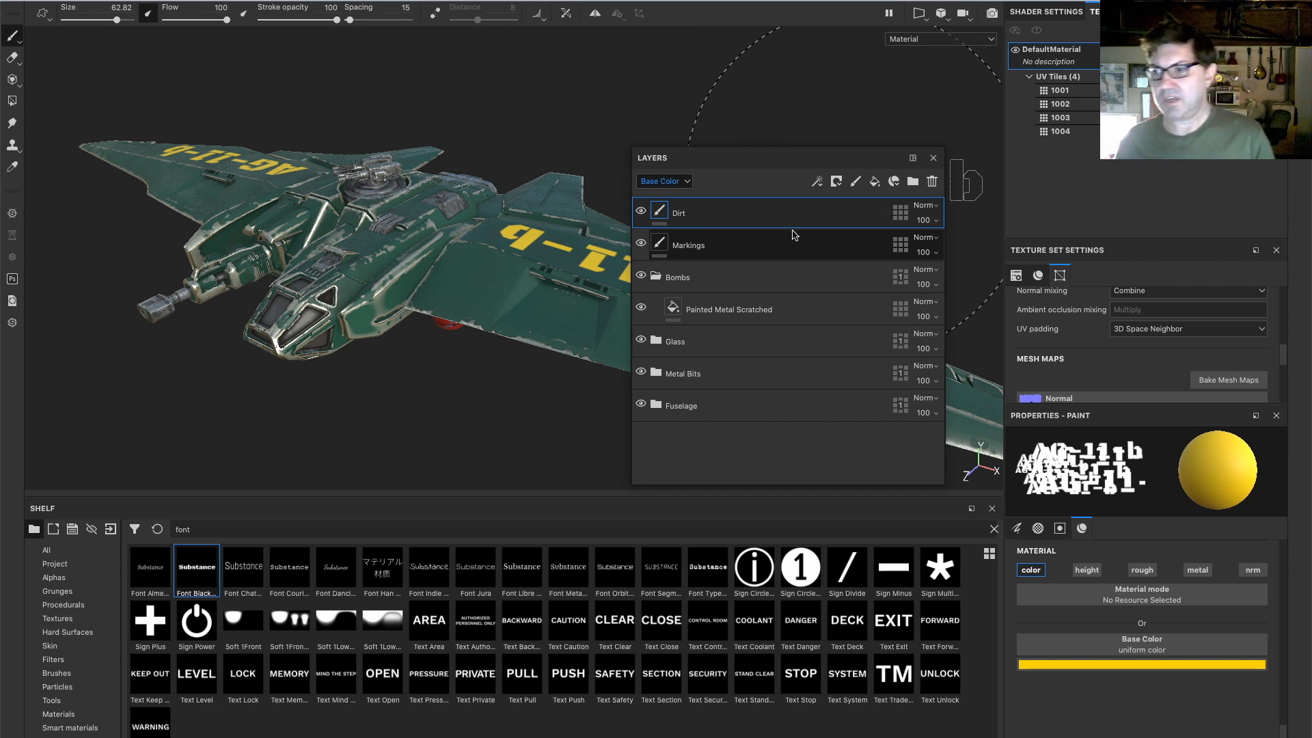
Set the paint base colour to near-black for the Dirt layer and list the brushes in the shelf
left_click(1093, 666)
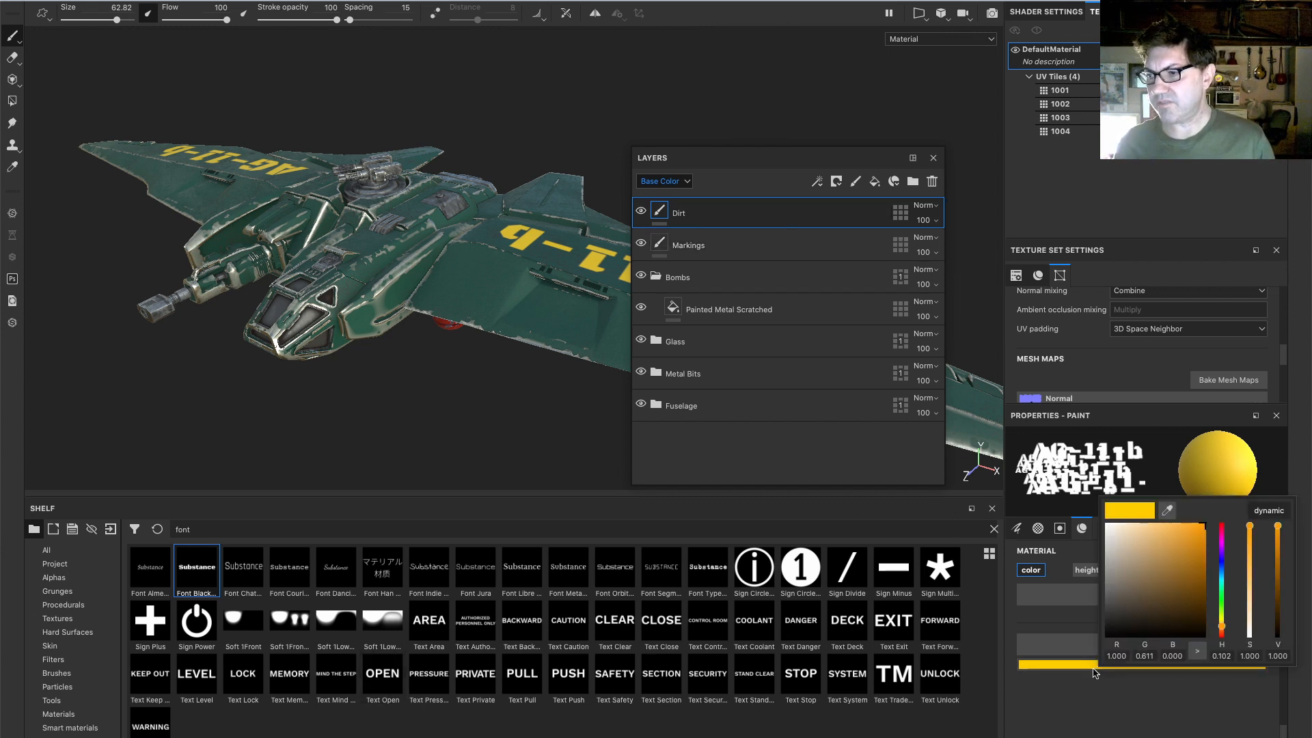
mouse_move(1144, 574)
left_mouse_down()
mouse_move(1120, 625)
mouse_move(1098, 632)
mouse_move(1169, 632)
left_mouse_up()
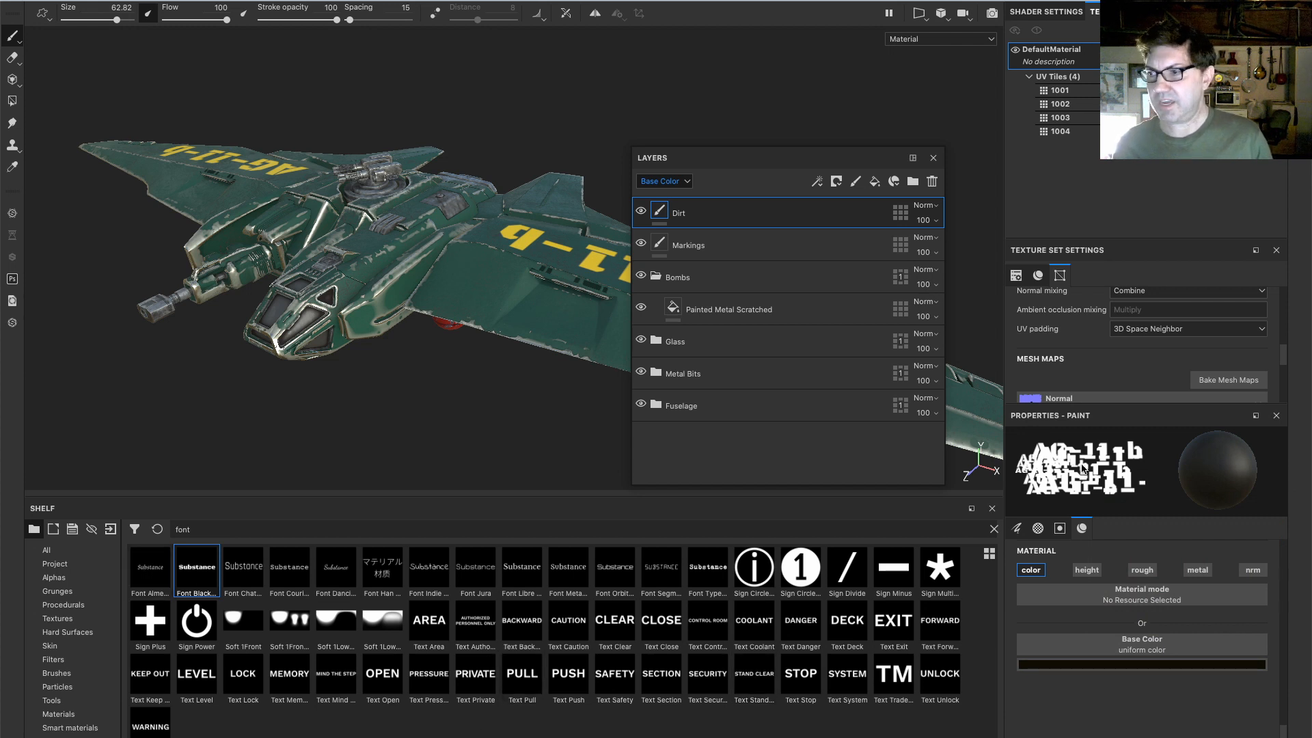
left_click(60, 674)
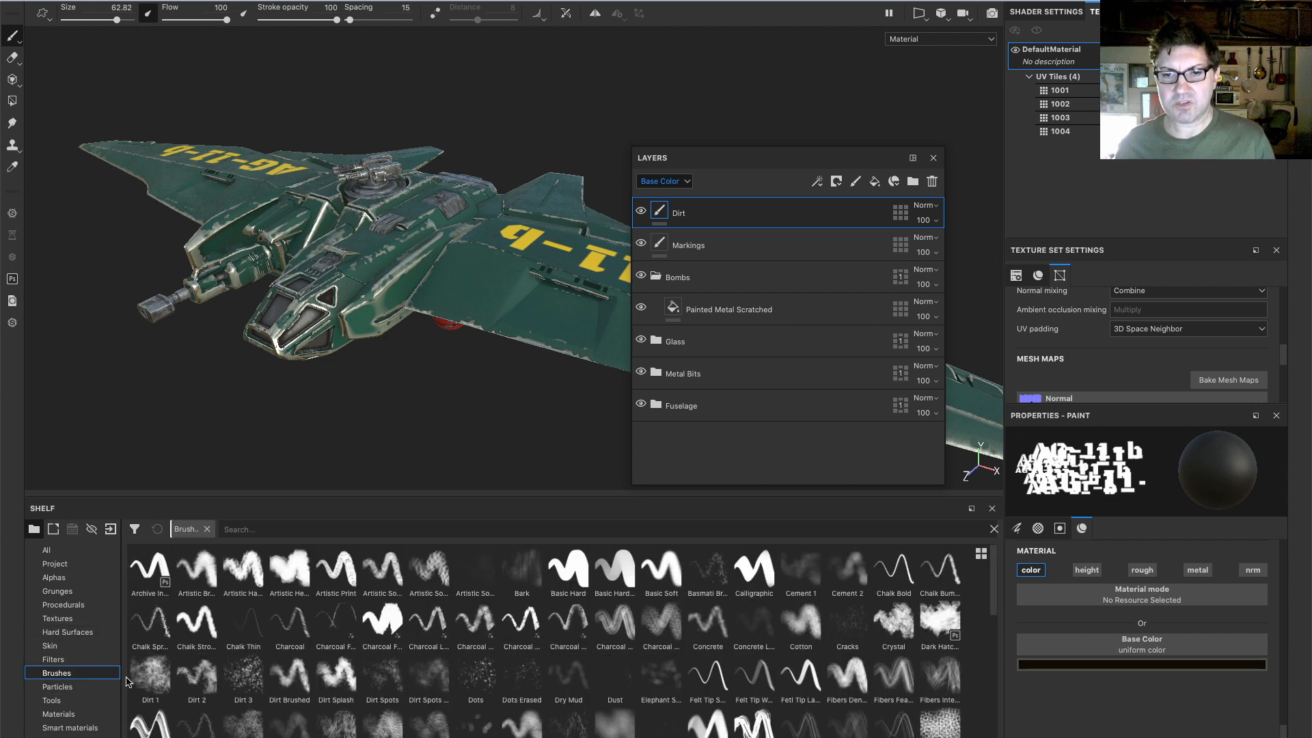
Paint dark dirt along the fuselage side and the wing's front edge with the Dirt 2 brush at size 9.08
left_click(213, 681)
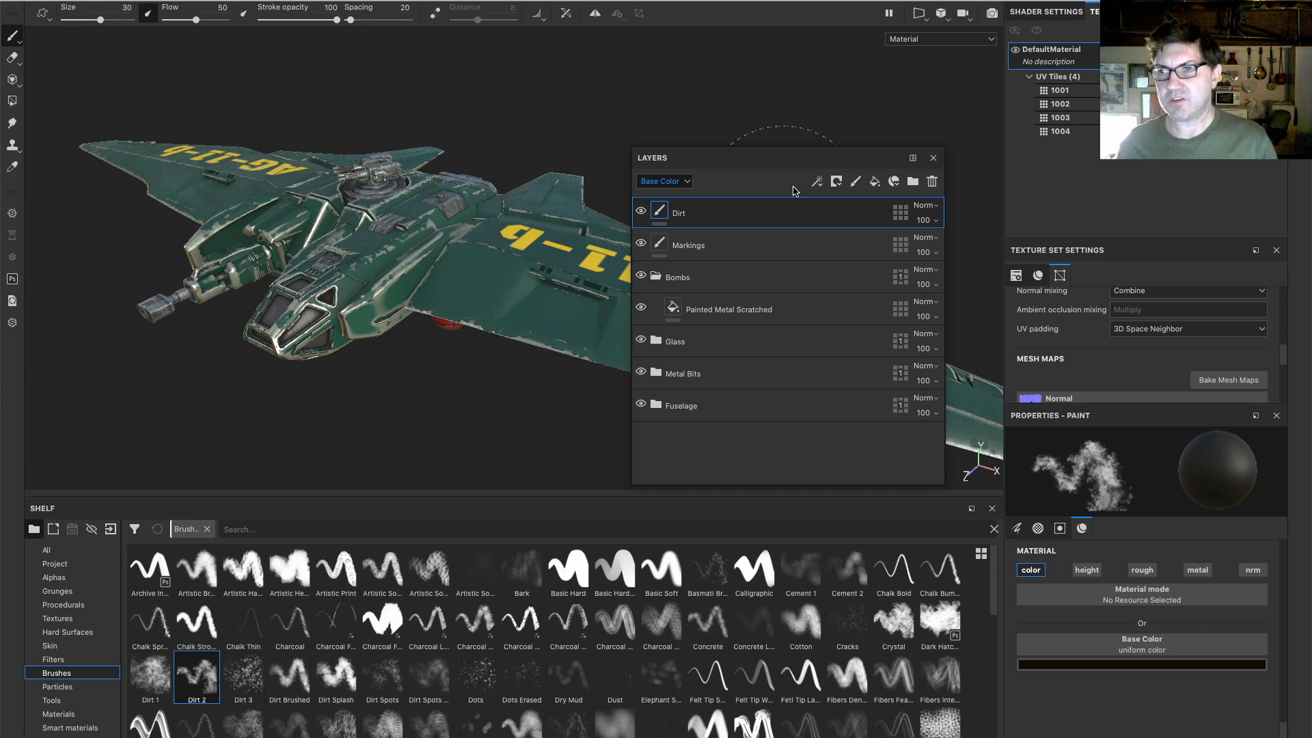
left_click_drag(775, 157, 0, 161)
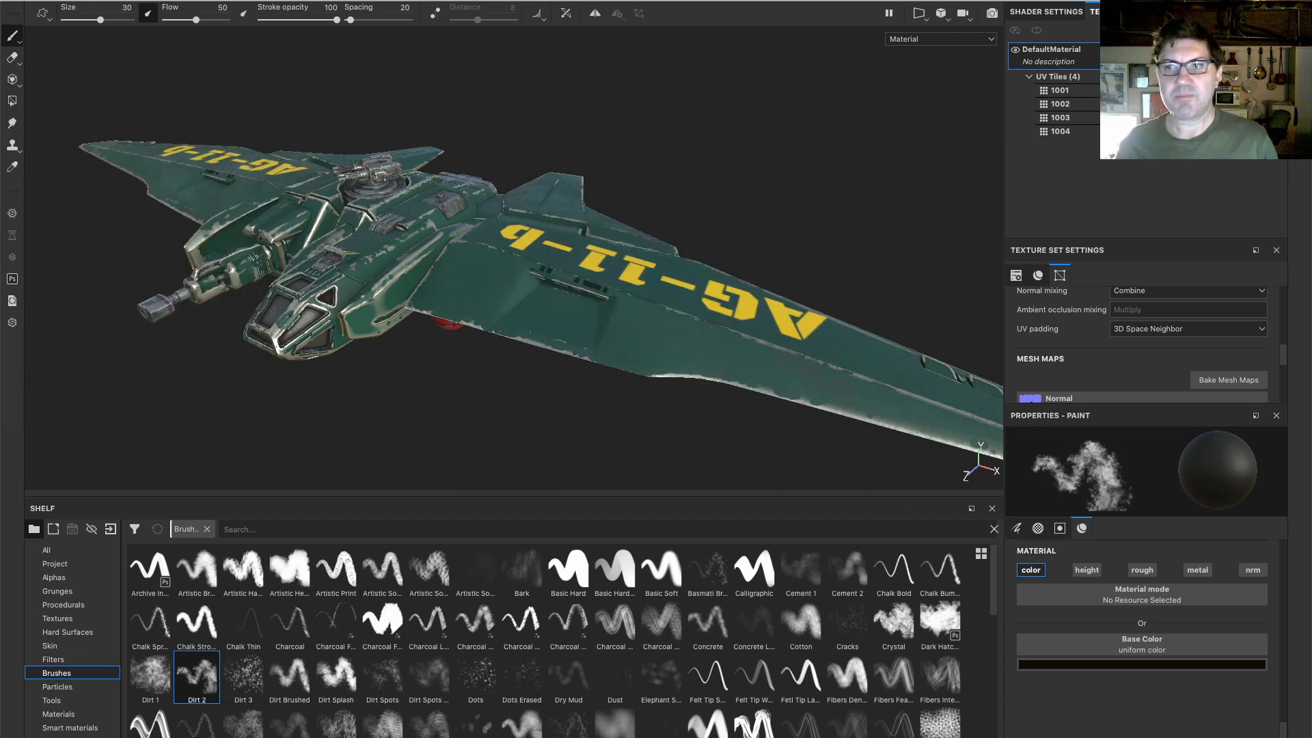
left_click_drag(451, 311, 478, 299, "alt")
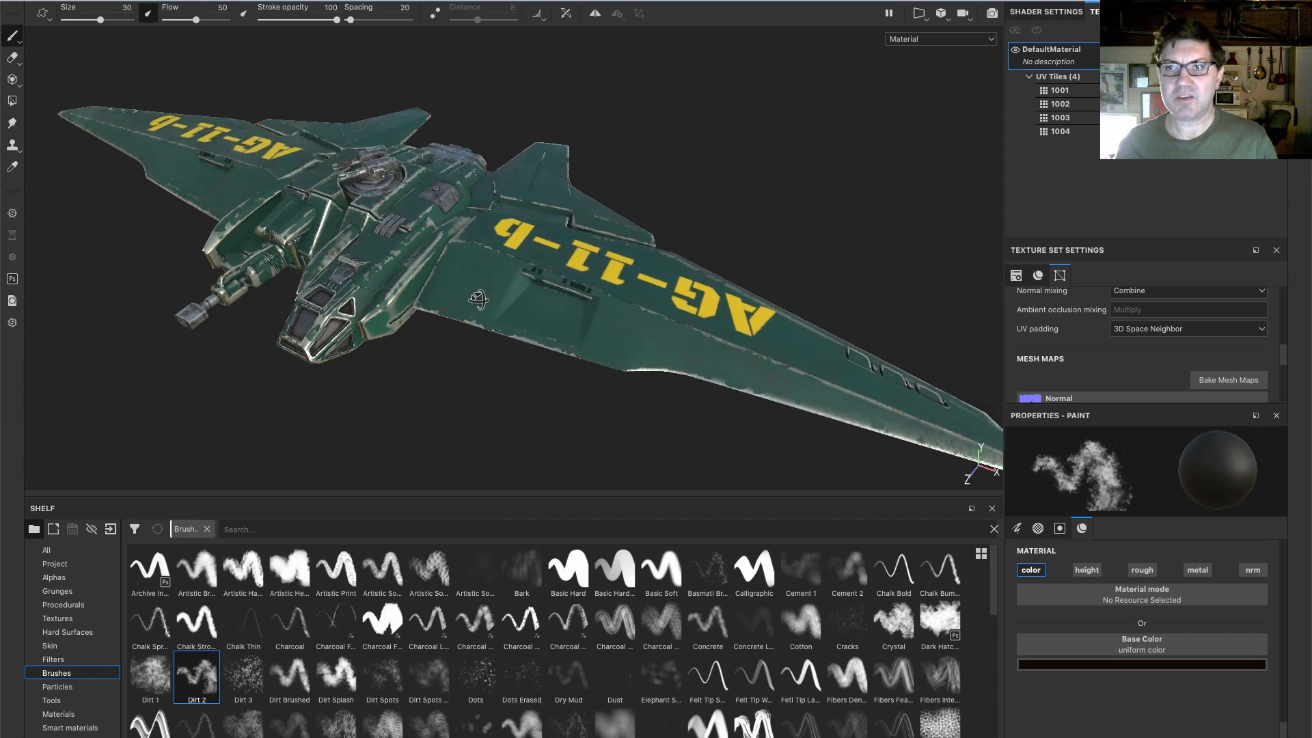
left_click_drag(0, 116, 709, 124)
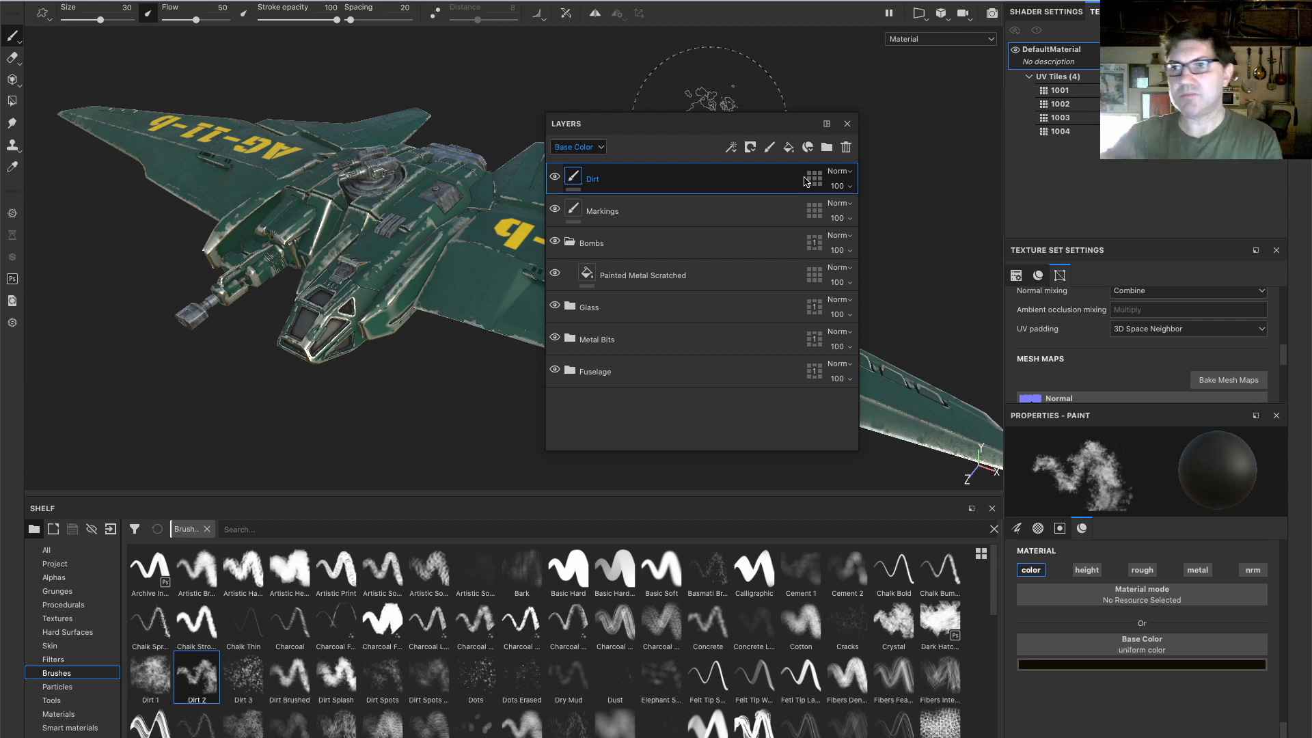
left_click_drag(741, 123, 181, 88)
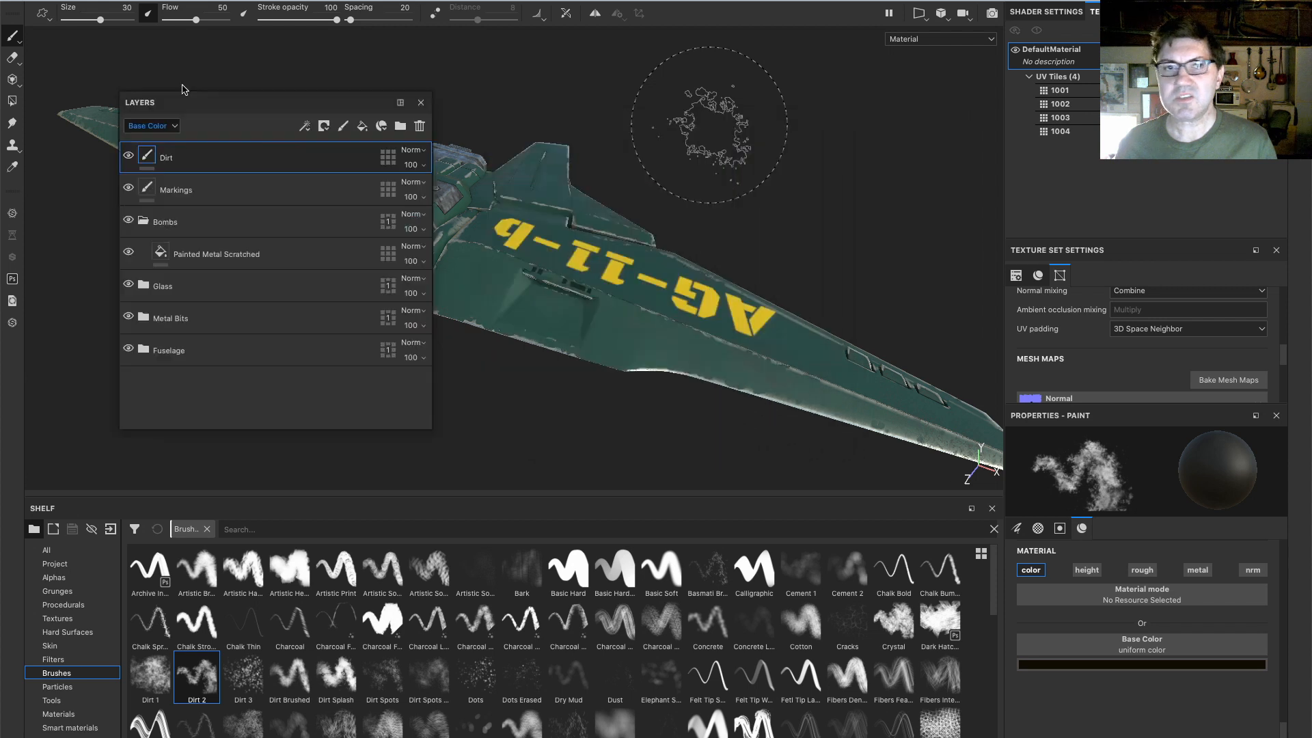
mouse_move(375, 276)
right_mouse_down("alt")
mouse_move(415, 297)
mouse_move(388, 273)
right_mouse_up("alt")
mouse_move(526, 305)
right_mouse_down("super")
mouse_move(453, 314)
mouse_move(463, 325)
right_mouse_up("super")
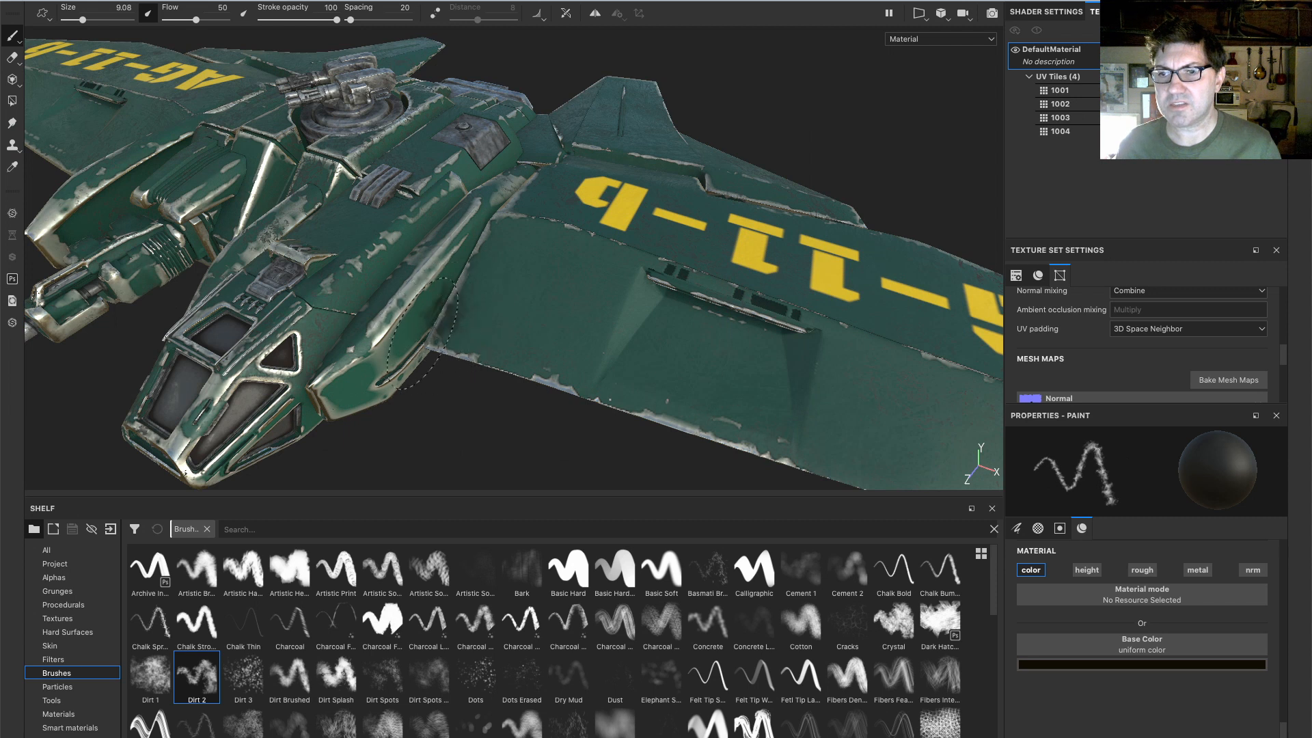
mouse_move(458, 307)
left_mouse_down()
mouse_move(513, 216)
mouse_move(454, 304)
mouse_move(403, 308)
mouse_move(332, 404)
left_mouse_up()
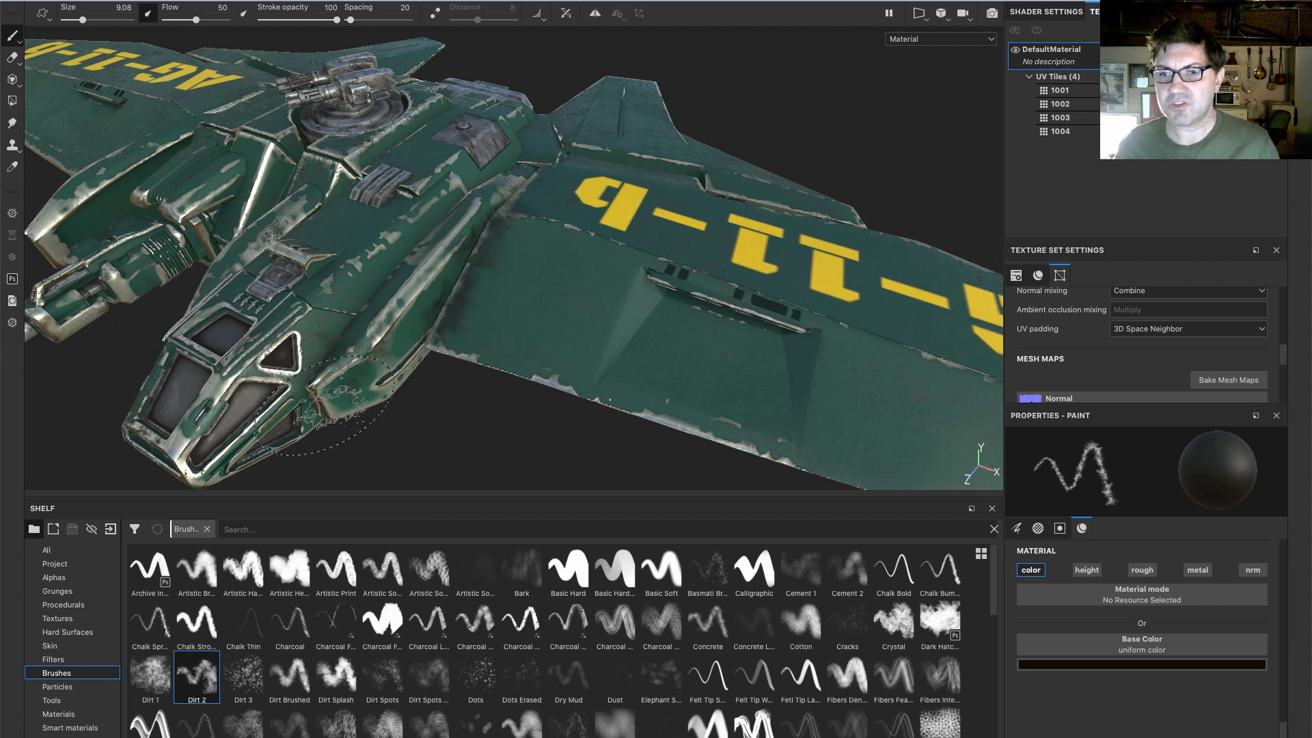
mouse_move(555, 371)
left_mouse_down()
mouse_move(632, 331)
mouse_move(589, 422)
mouse_move(734, 365)
mouse_move(784, 428)
left_mouse_up()
Hide the Dirt layer in the Glass Film Dirty Mirror folder and inspect the cockpit window reflections from several angles
mouse_move(724, 382)
left_mouse_down("alt")
mouse_move(517, 328)
mouse_move(502, 181)
mouse_move(383, 133)
mouse_move(273, 136)
mouse_move(164, 96)
mouse_move(126, 65)
left_mouse_up("alt")
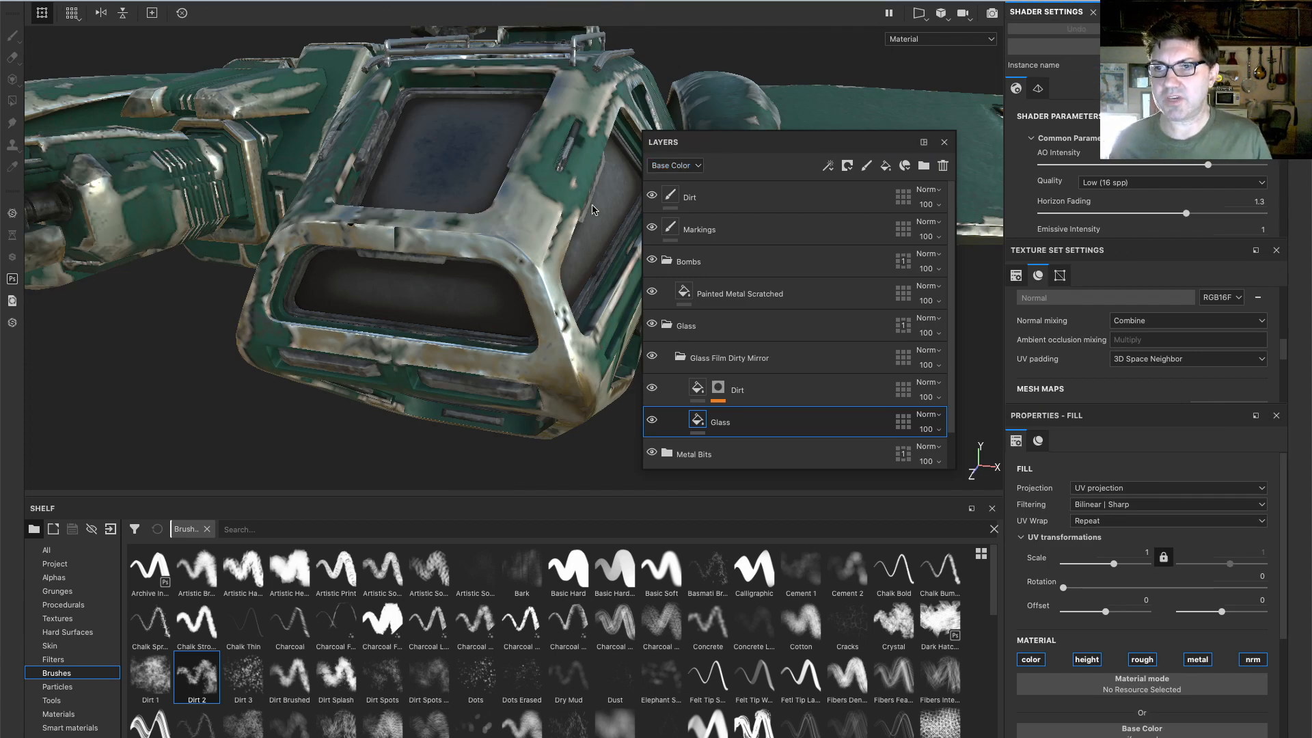
left_click_drag(403, 258, 451, 144, "alt")
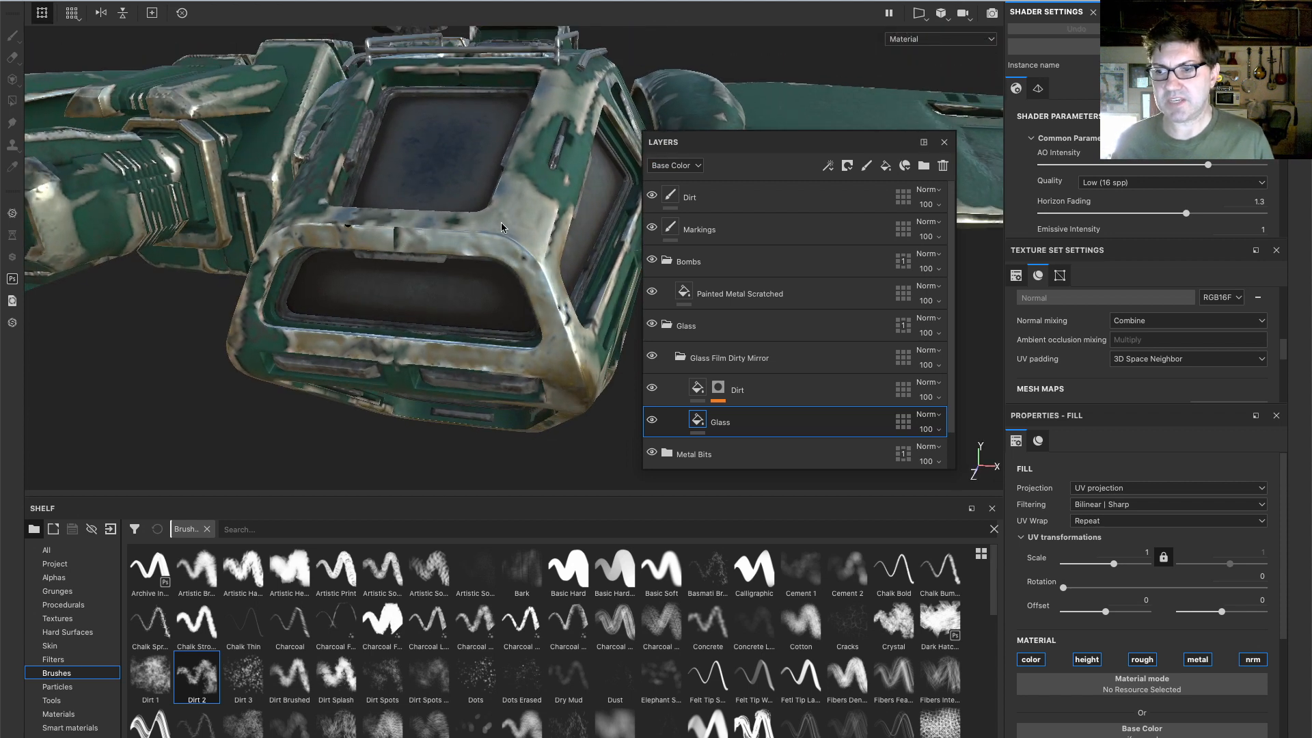
left_click(652, 389)
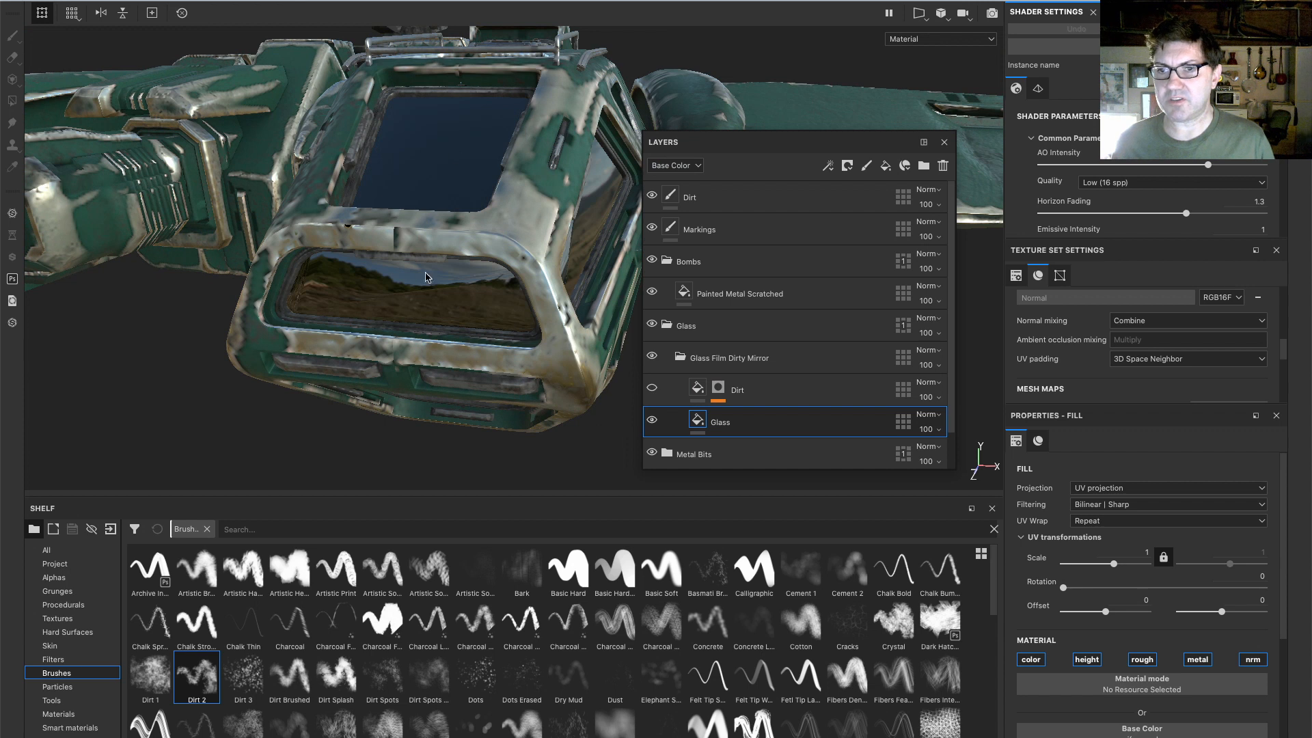
left_click_drag(426, 276, 392, 284, "alt")
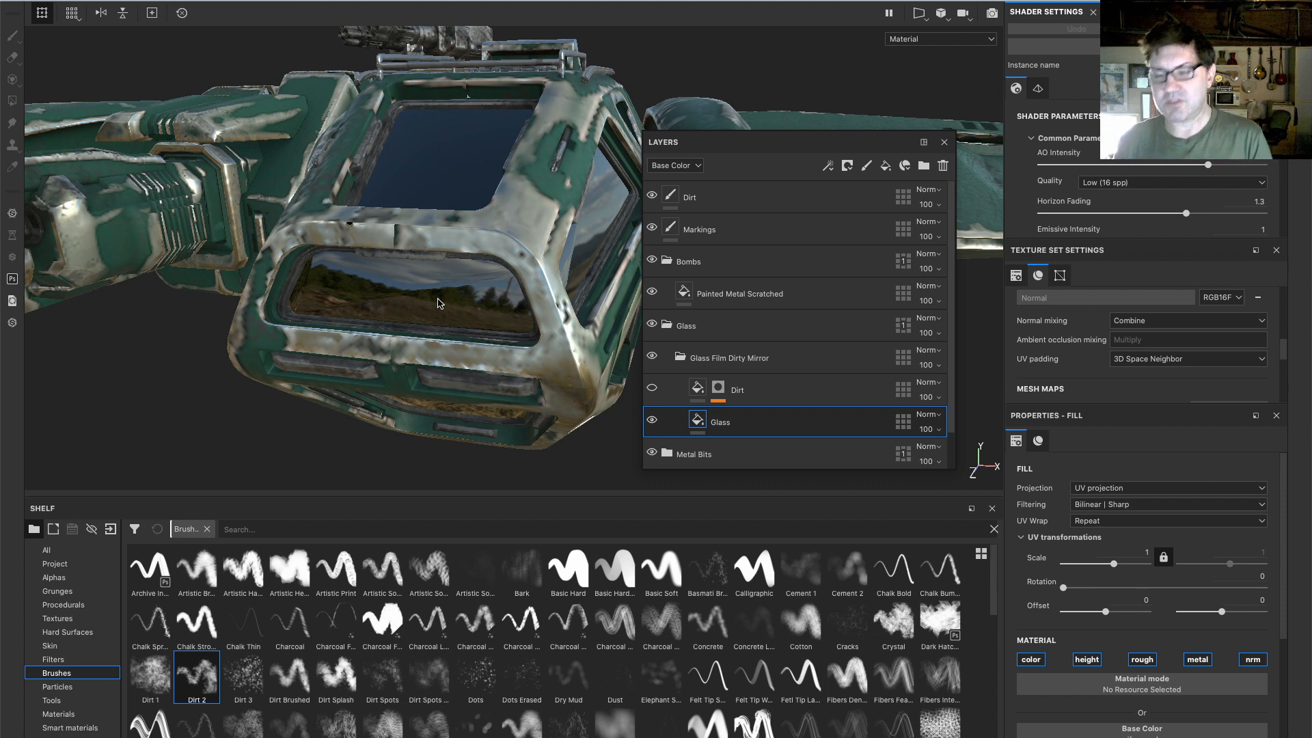
mouse_move(422, 277)
left_mouse_down("alt")
mouse_move(454, 299)
mouse_move(433, 298)
left_mouse_up("alt")
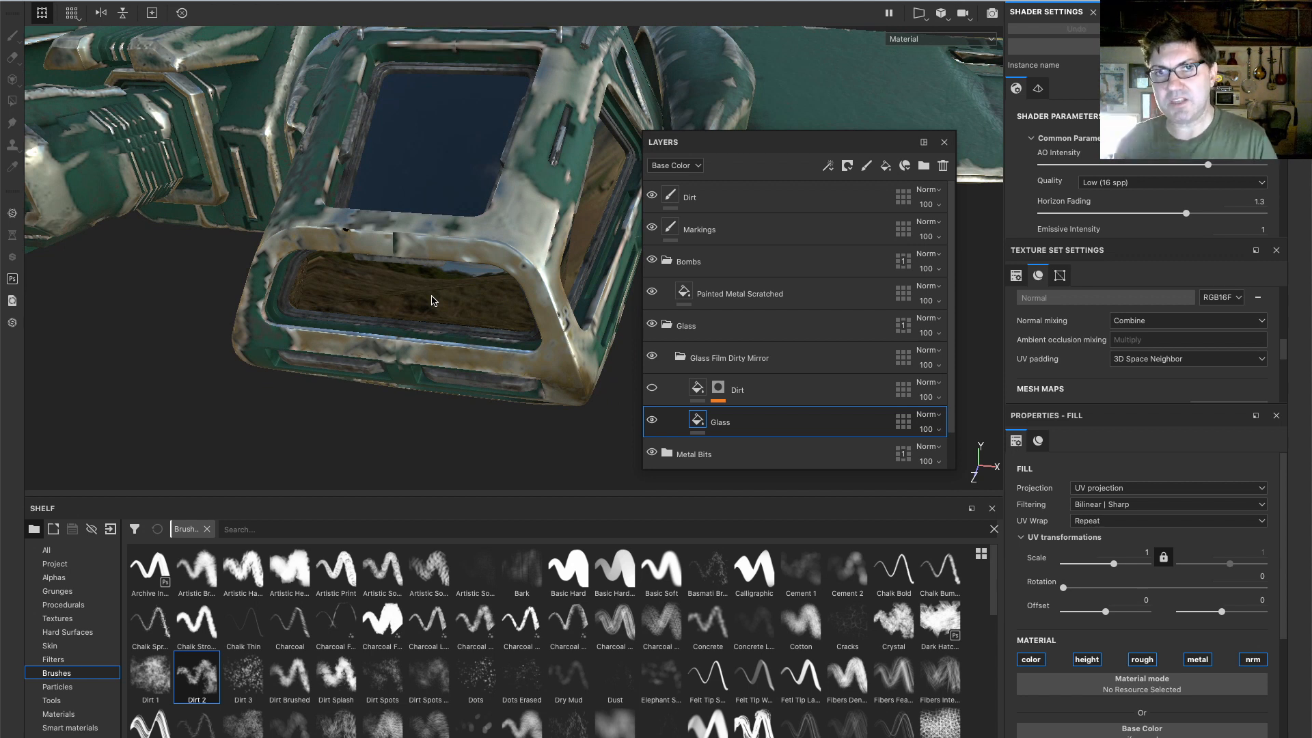
left_click_drag(440, 302, 449, 280, "alt")
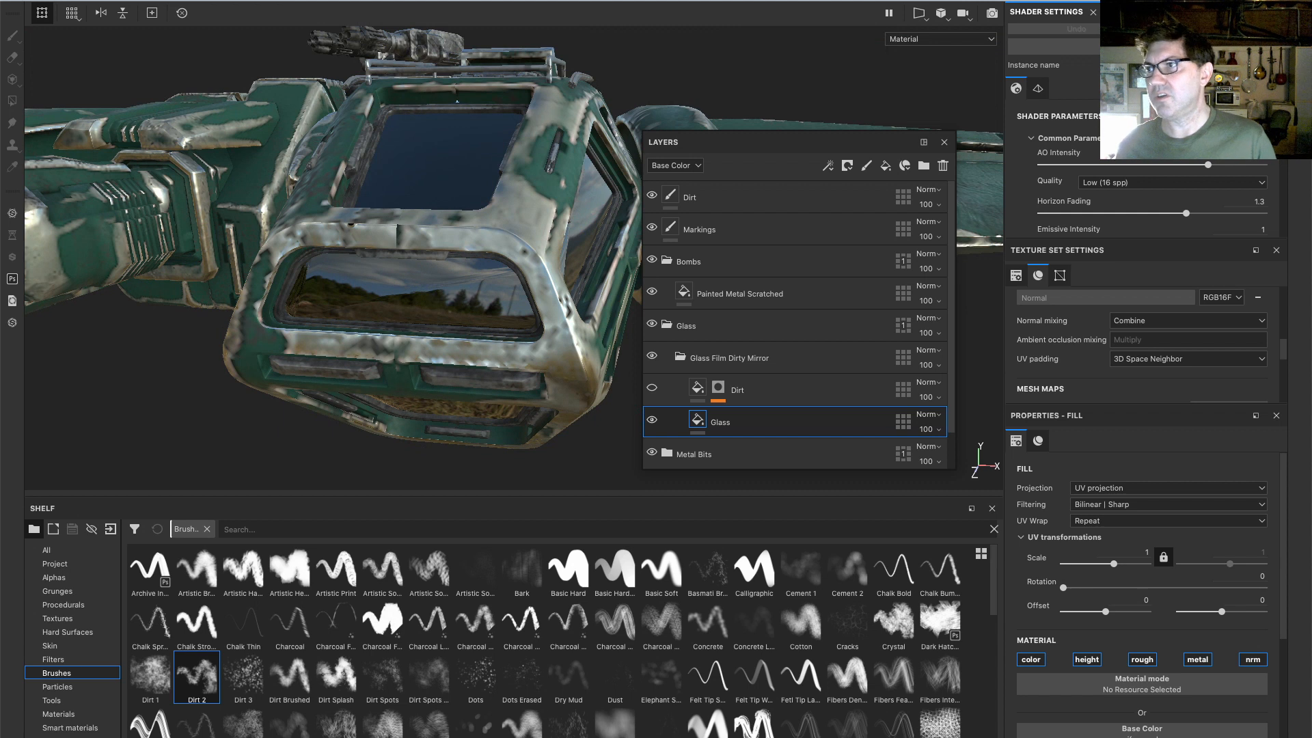
Change the material shader to pbr-metal-rough-with-alpha-blending
left_click(1127, 46)
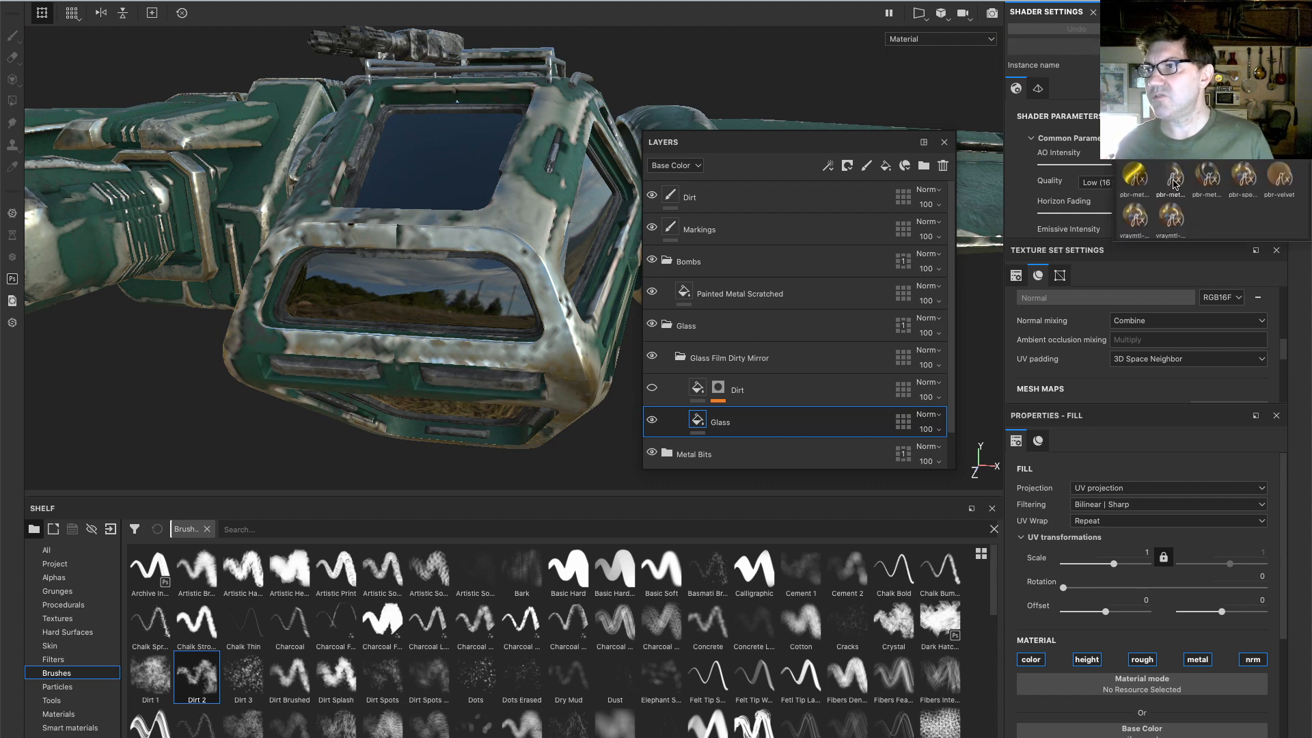
mouse_move(1174, 183)
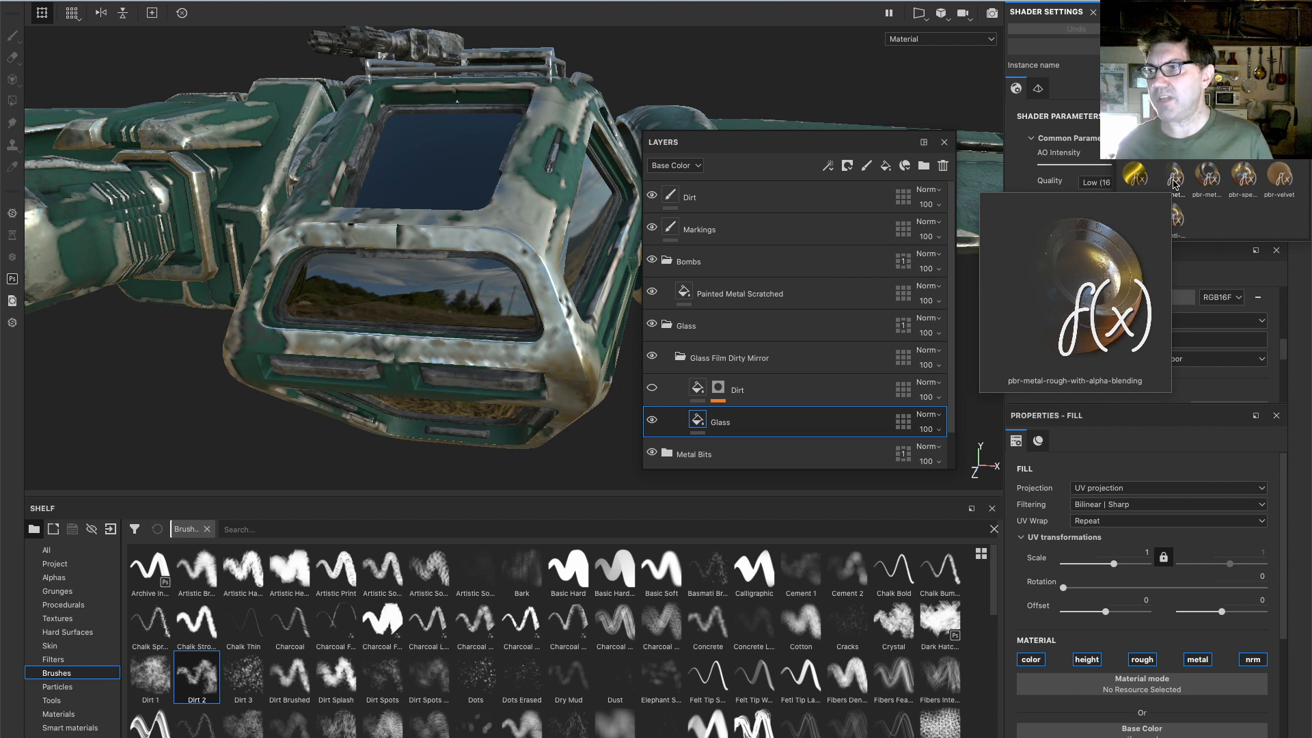
left_click(1173, 181)
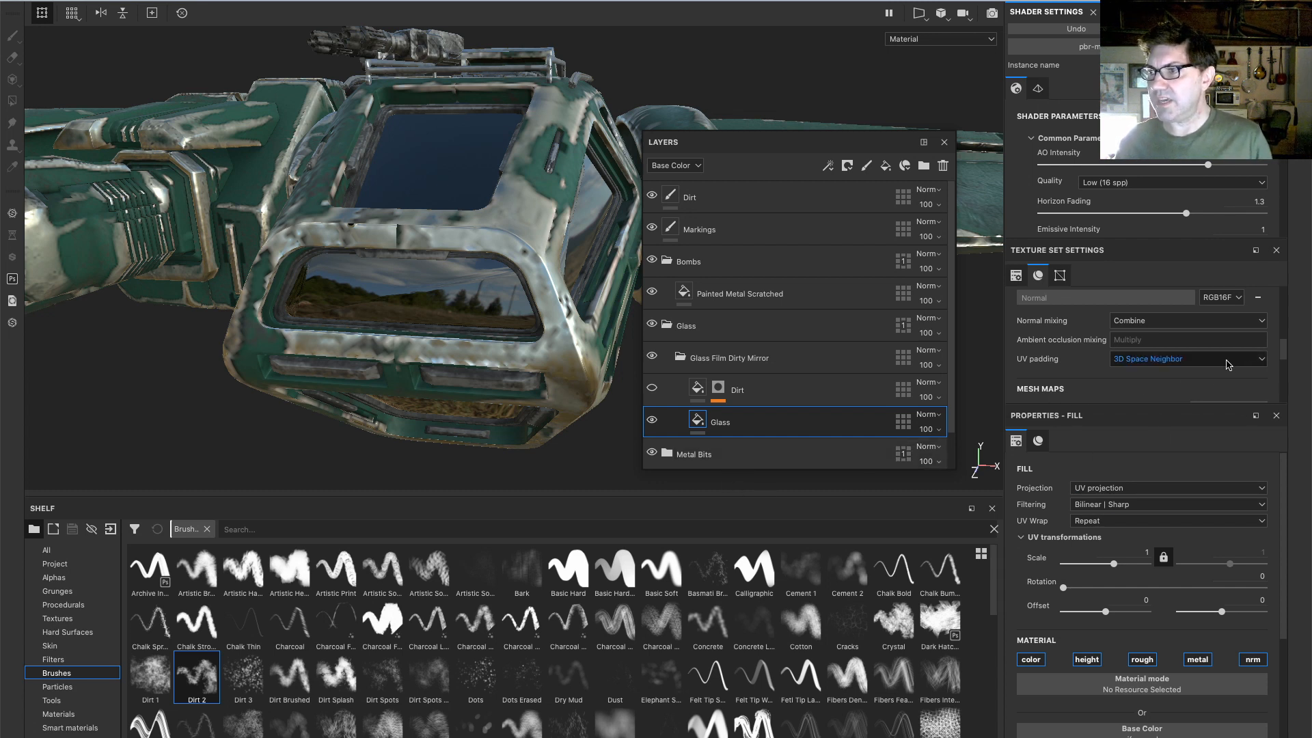
Add an Opacity channel to the DefaultMaterial texture set
scroll(1227, 365, "down", 3)
left_click(1016, 276)
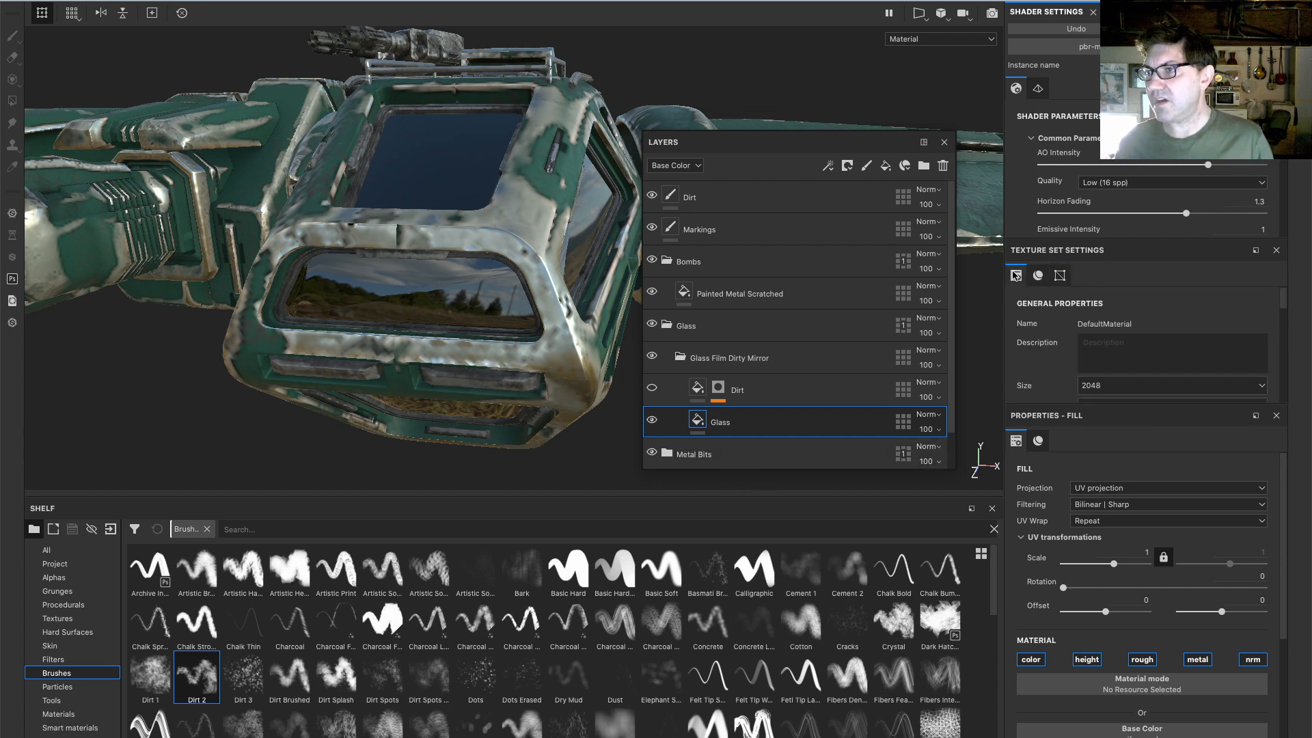
left_click(1037, 276)
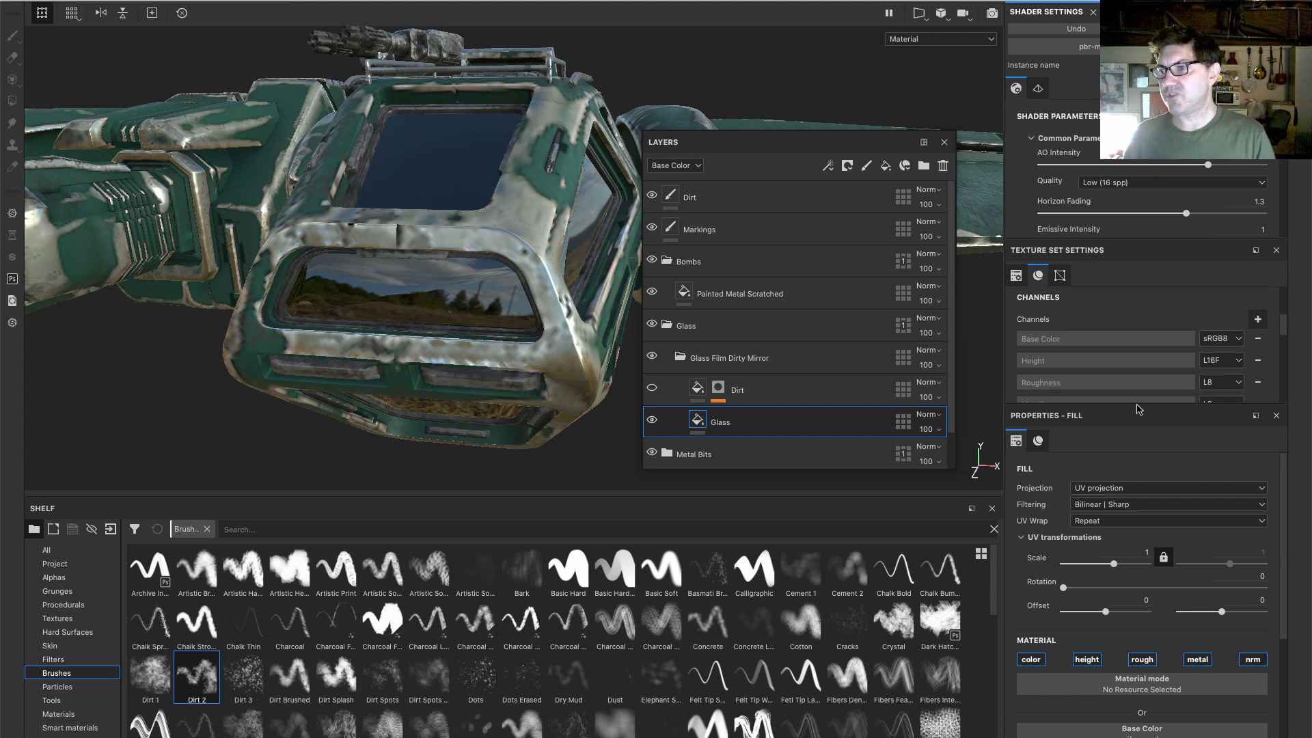
left_click_drag(1137, 408, 1136, 444)
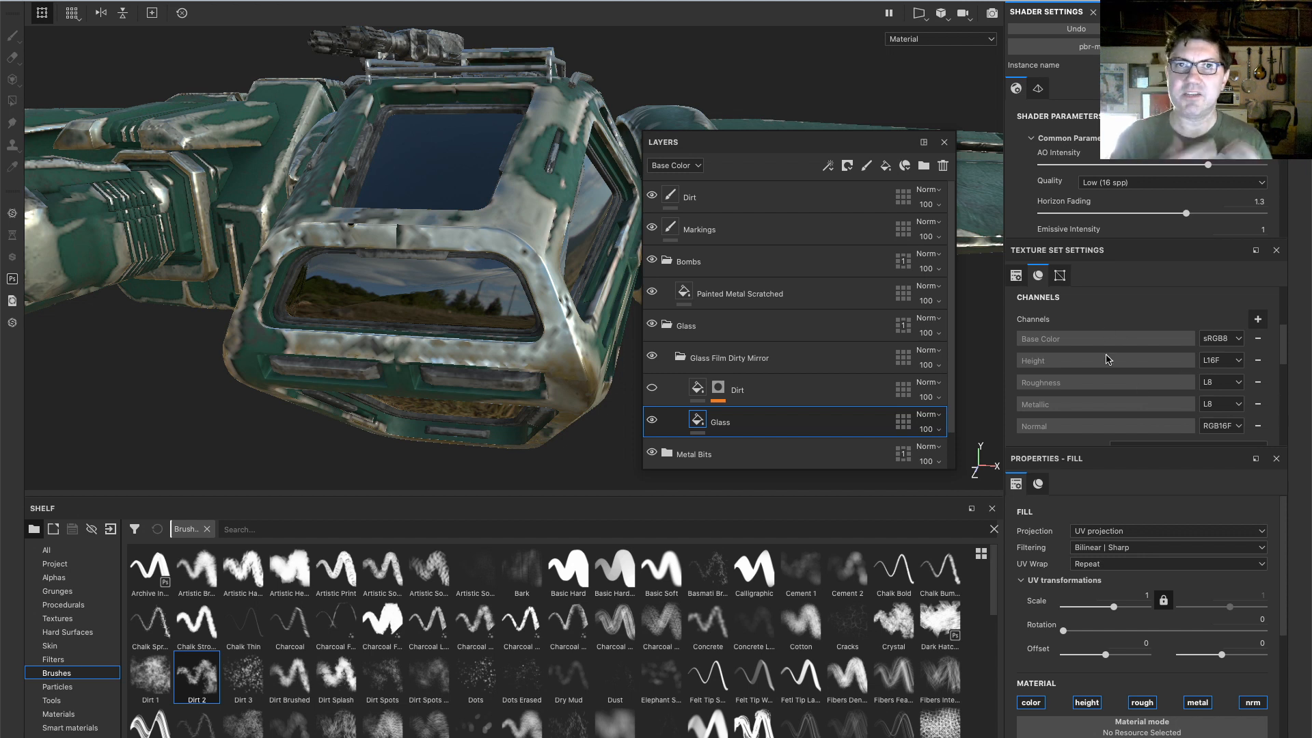
scroll(1130, 360, "down", 1)
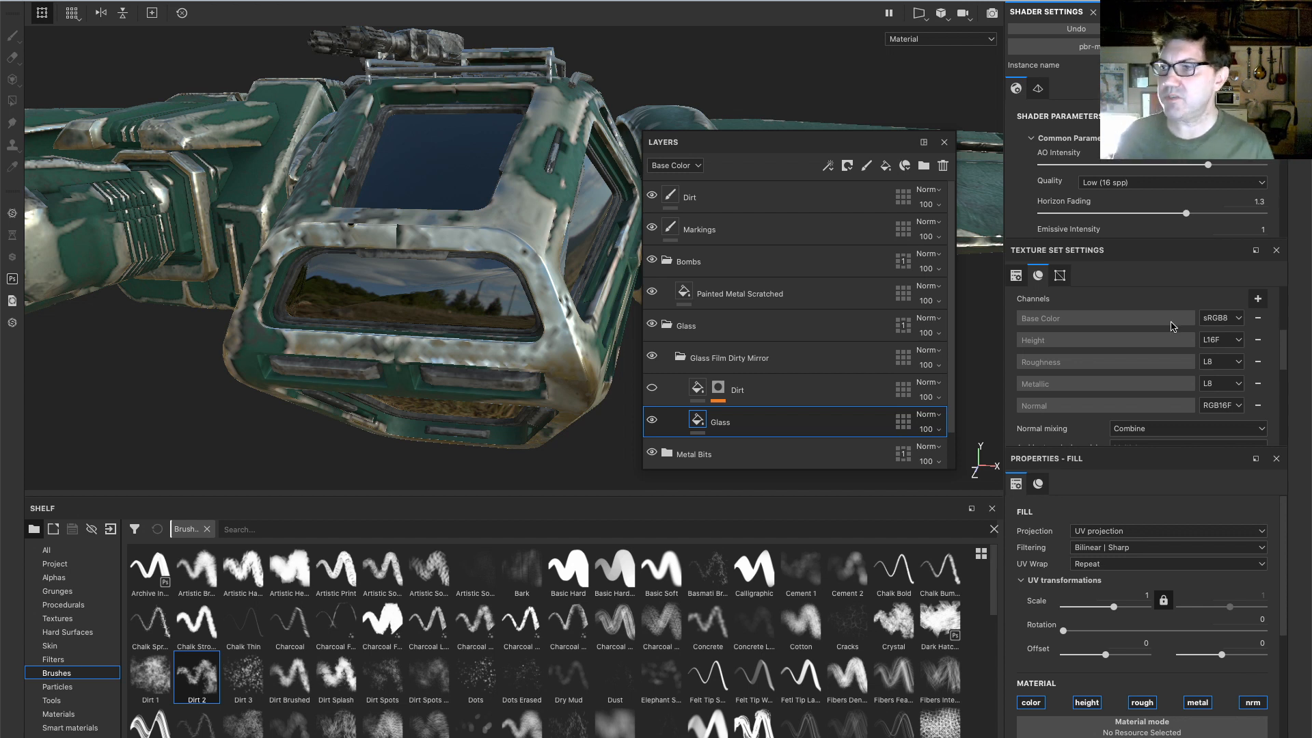
left_click(1257, 300)
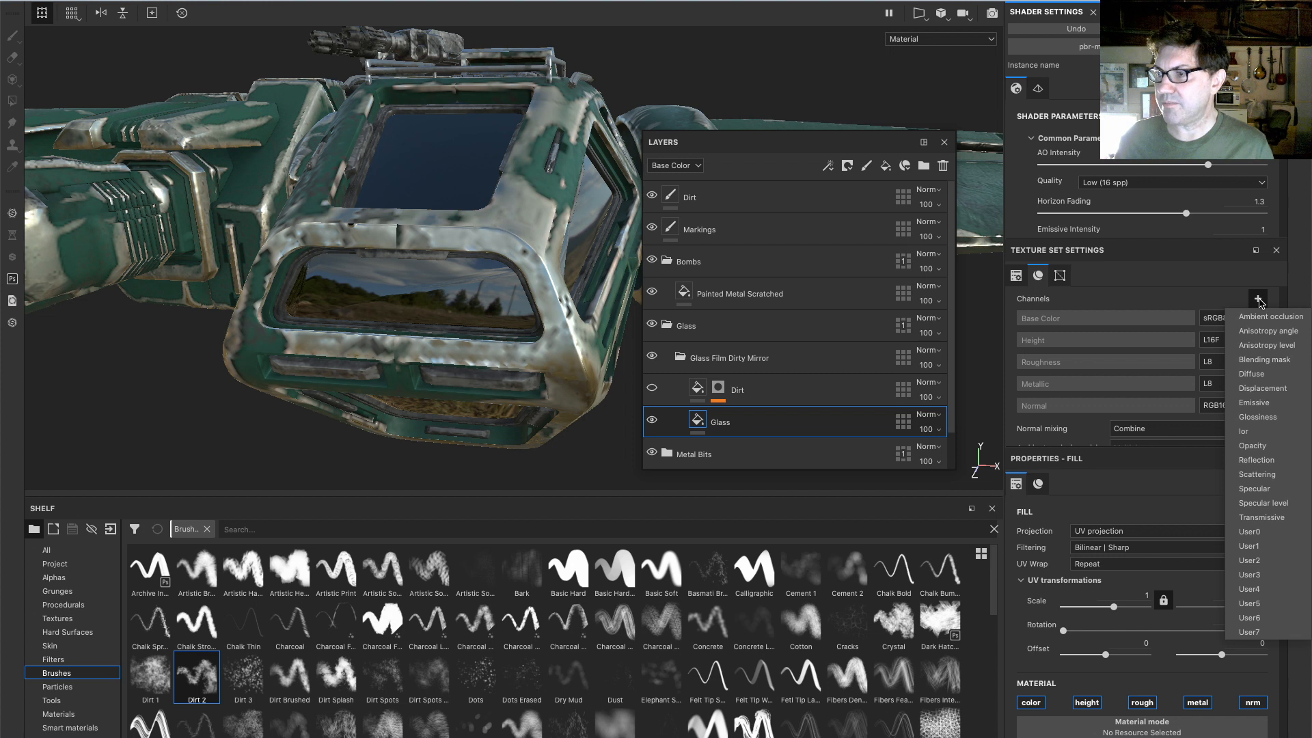
left_click(1267, 450)
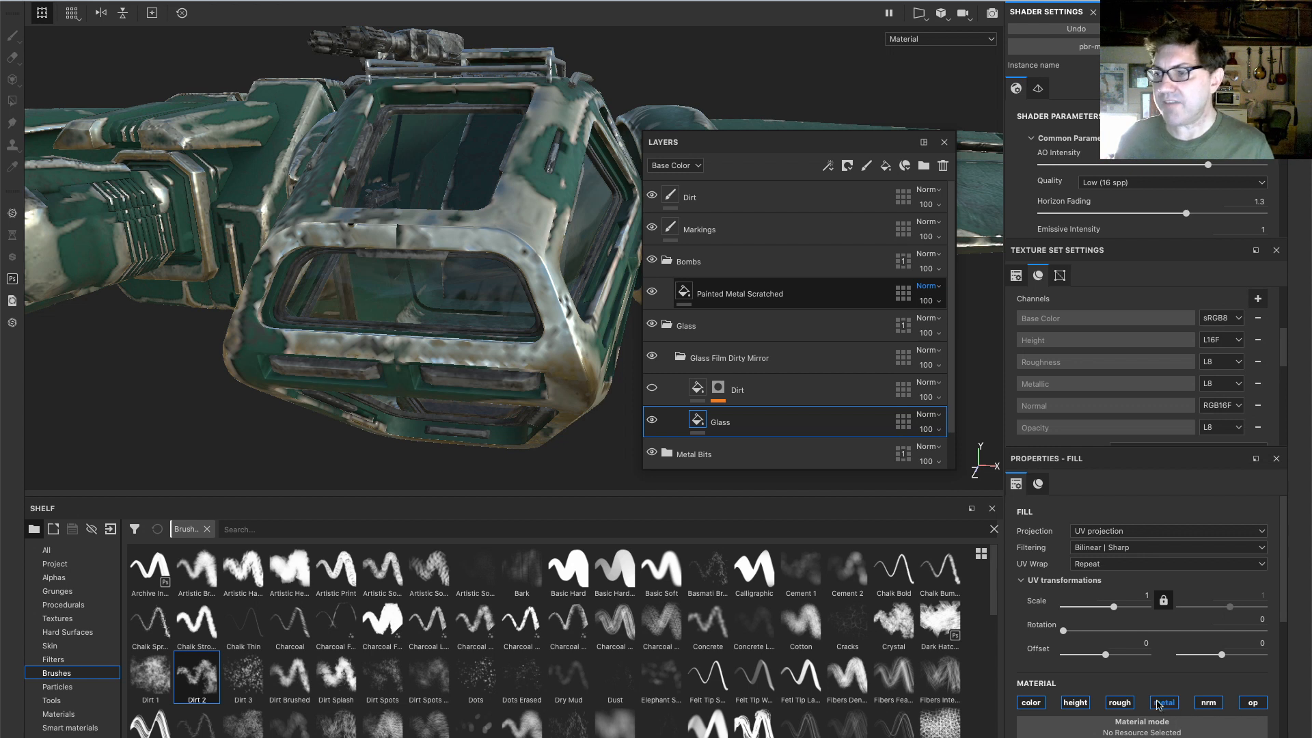
Make the Dirt layer in the Glass Film Dirty Mirror folder visible, select its fill, and inspect the cockpit glass
left_click_drag(535, 287, 472, 278, "alt")
left_click_drag(498, 236, 404, 263, "alt")
scroll(1207, 678, "down", 5)
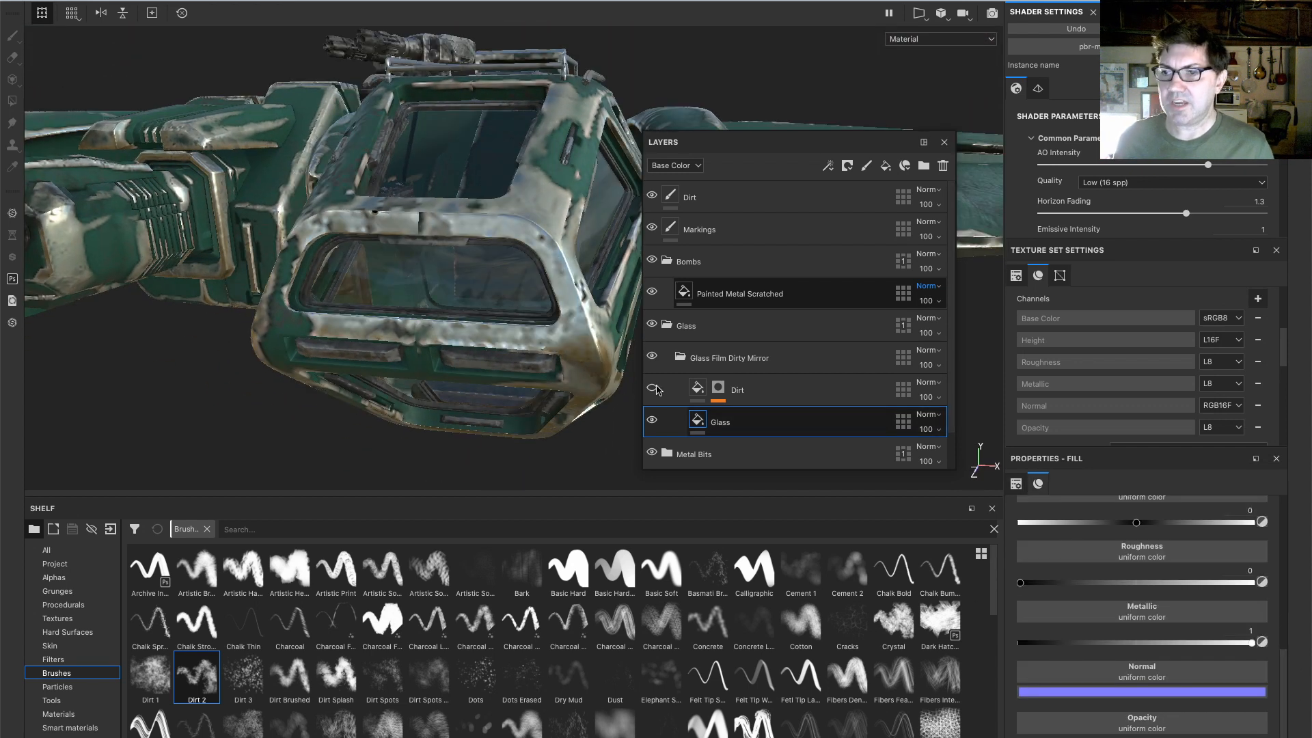
left_click(652, 387)
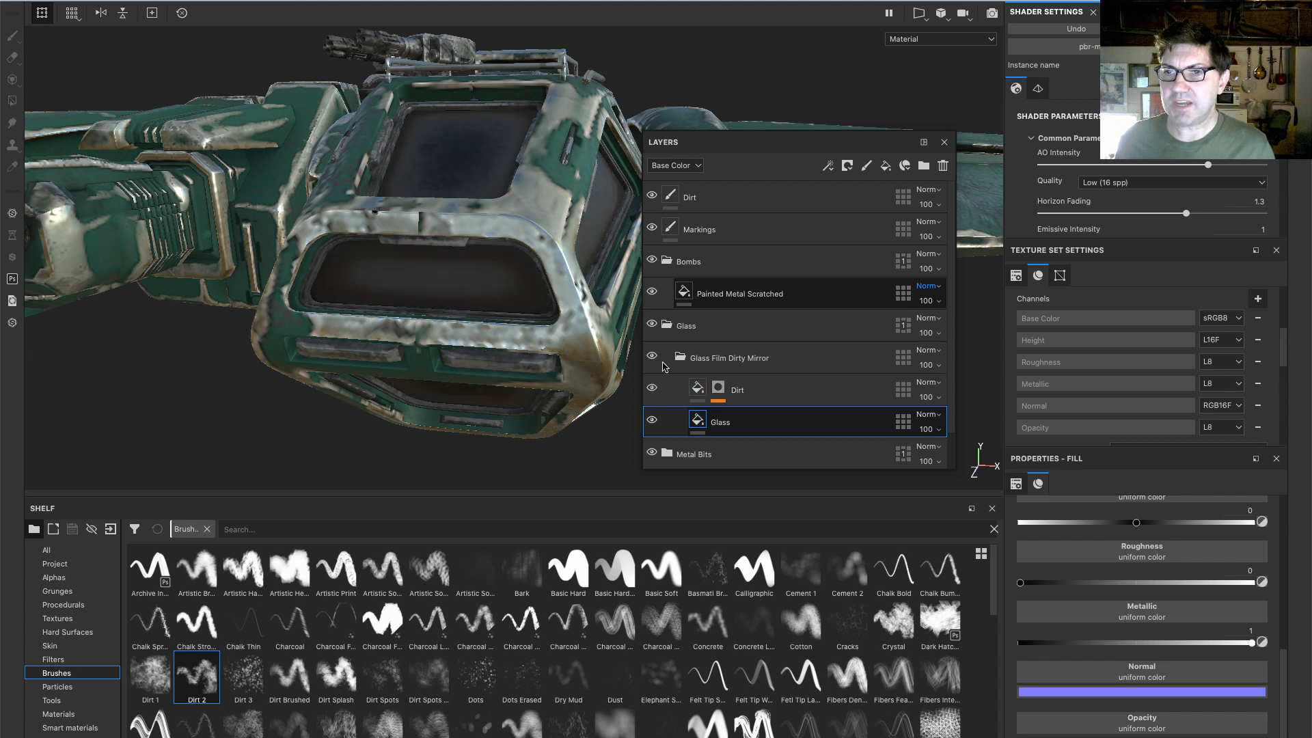
left_click(698, 393)
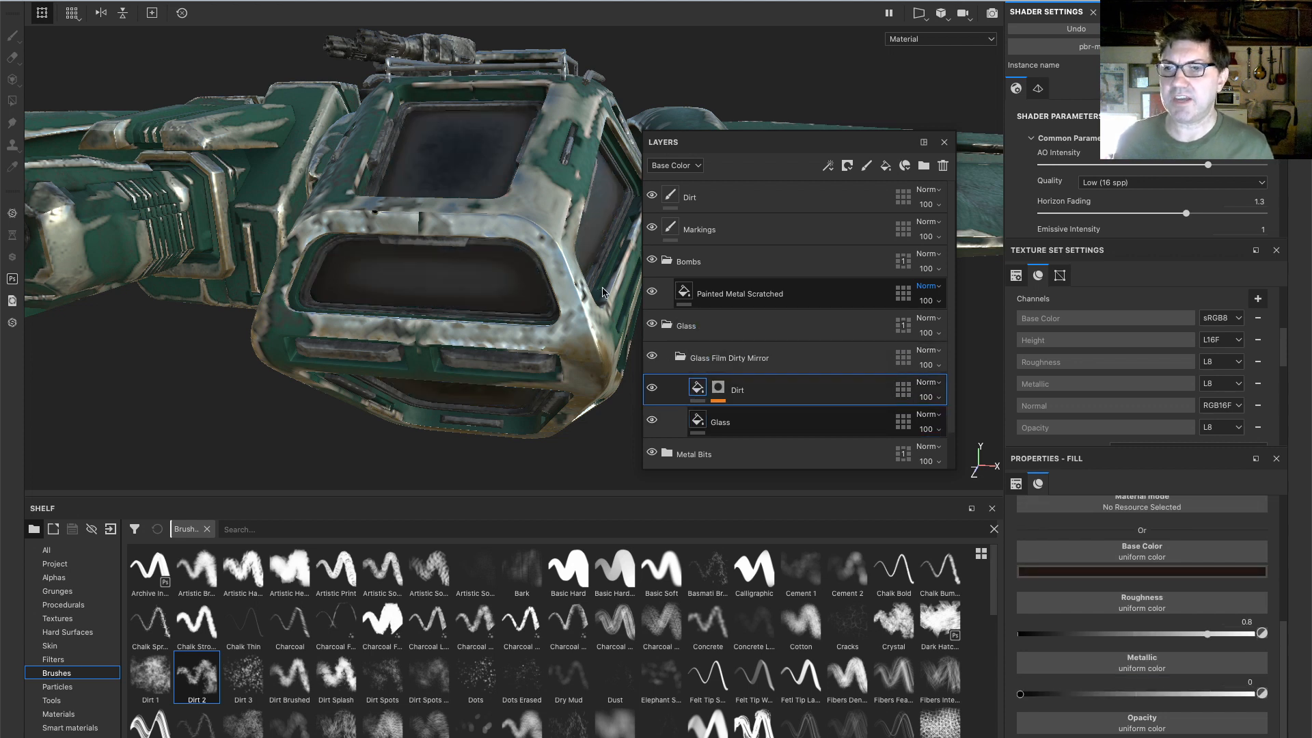
left_click_drag(505, 252, 424, 273, "alt")
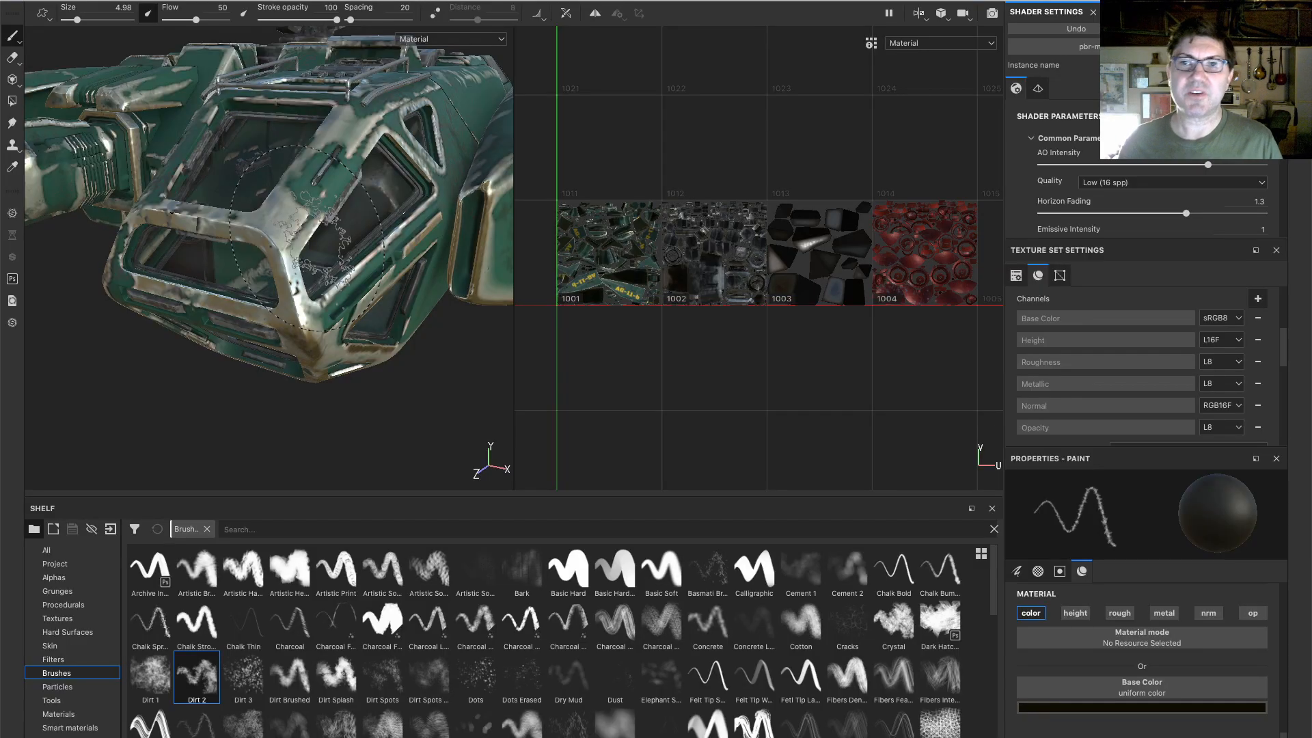
left_click_drag(232, 263, 249, 245, "alt")
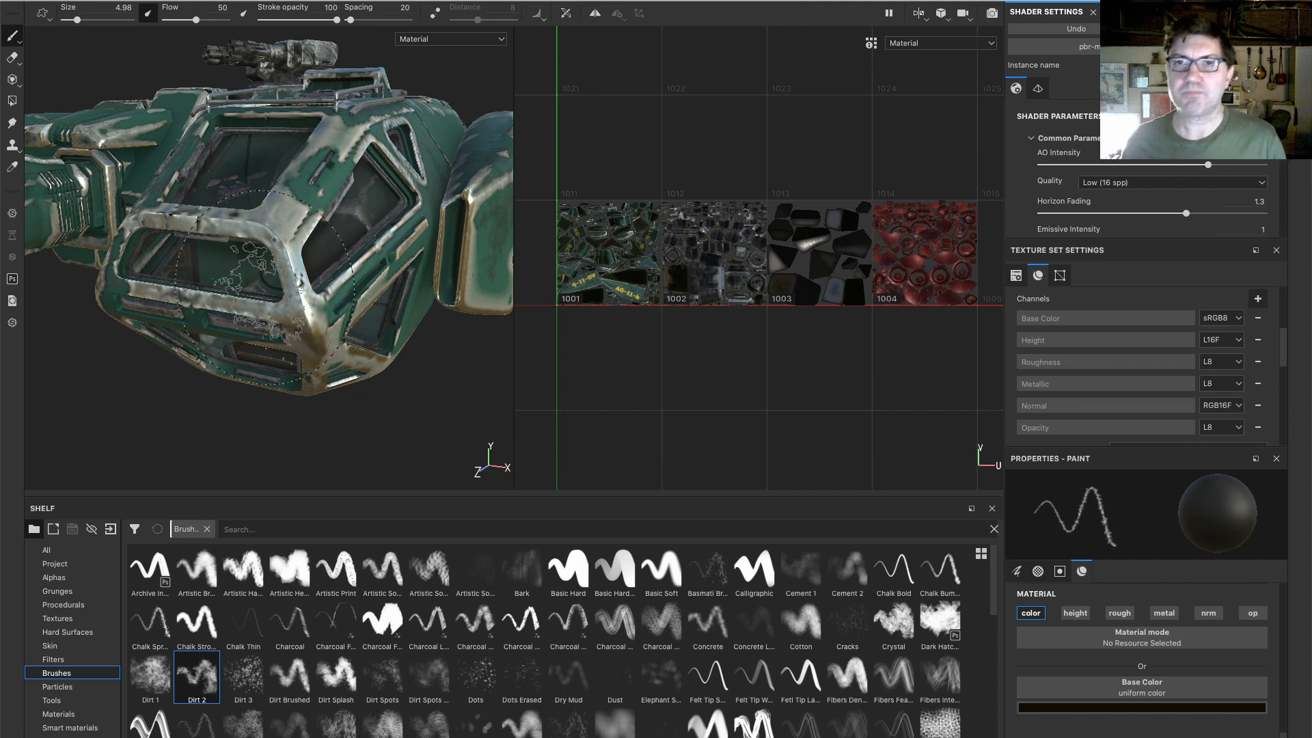
Open the texture export settings and review the list of maps prepared for export
left_click(142, 0)
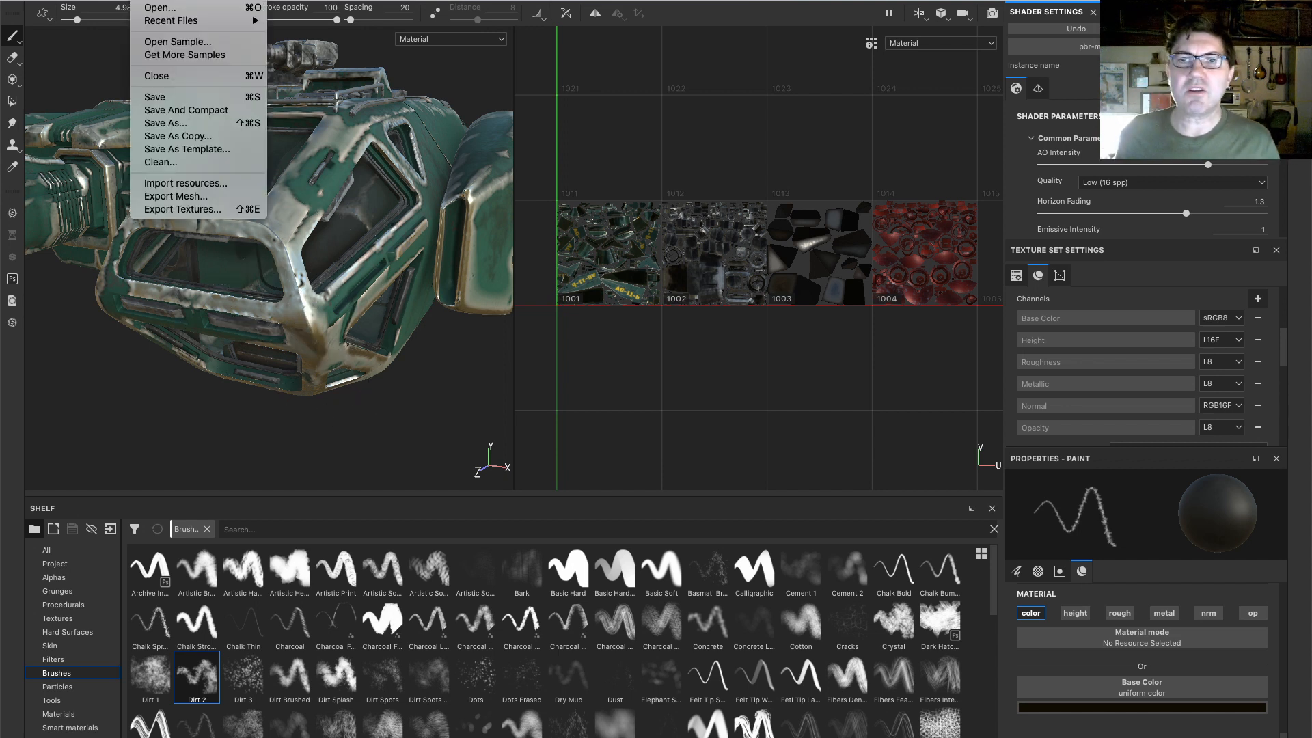
left_click(212, 217)
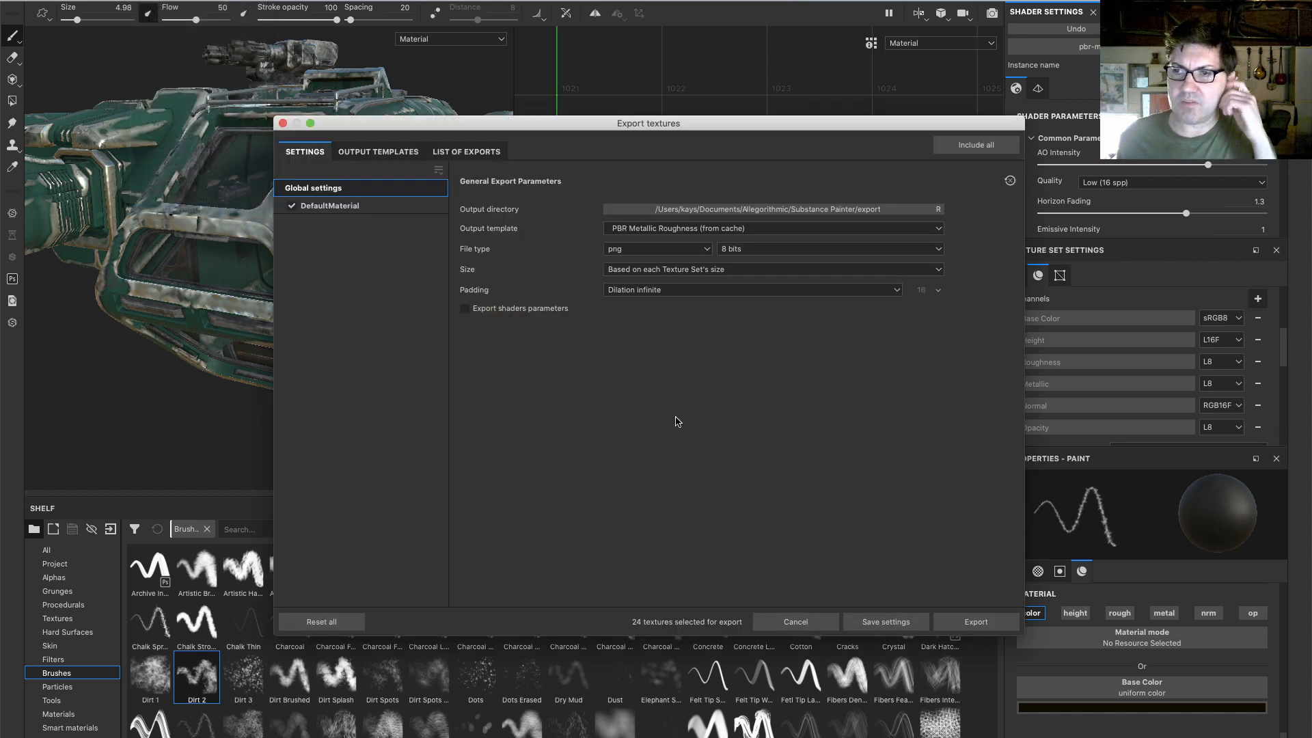
left_click_drag(664, 124, 623, 106)
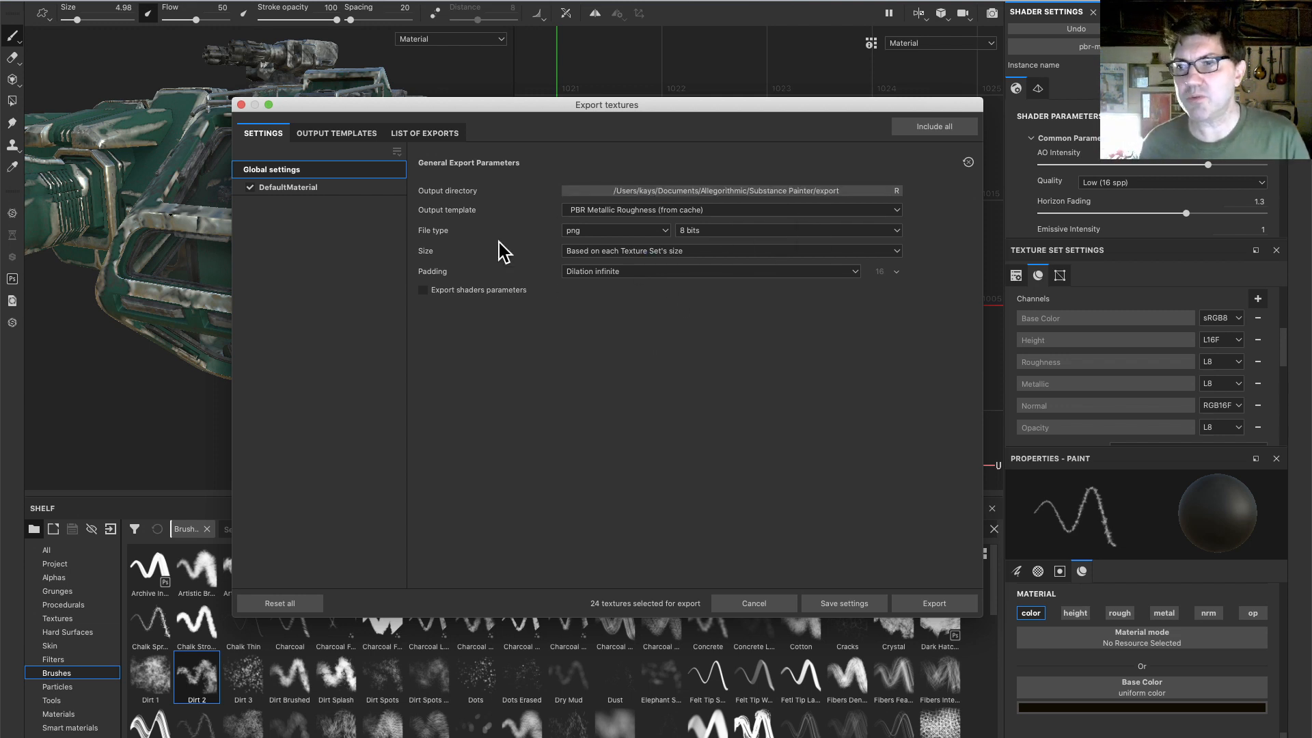
left_click(433, 136)
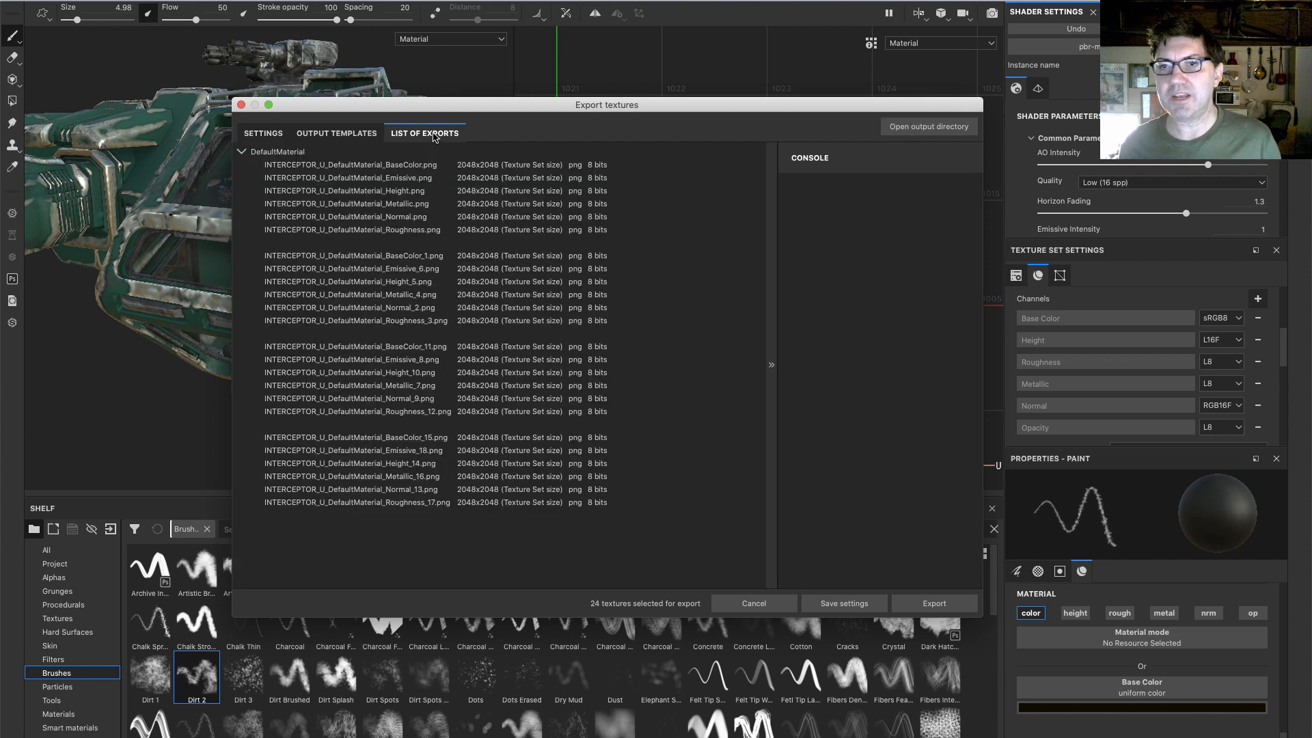
left_click_drag(475, 106, 476, 74)
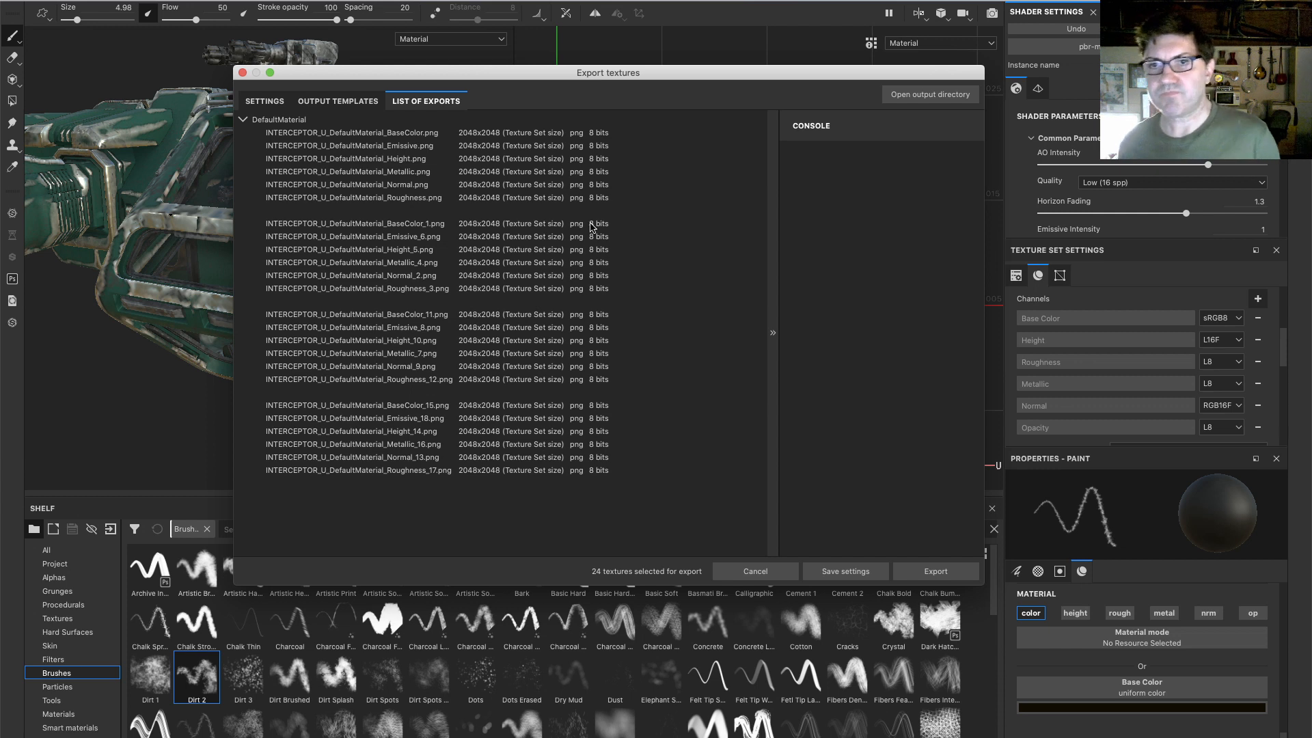
Review the output template presets, including the 3Delight UDIM map setup, against the general export parameters
left_click(356, 101)
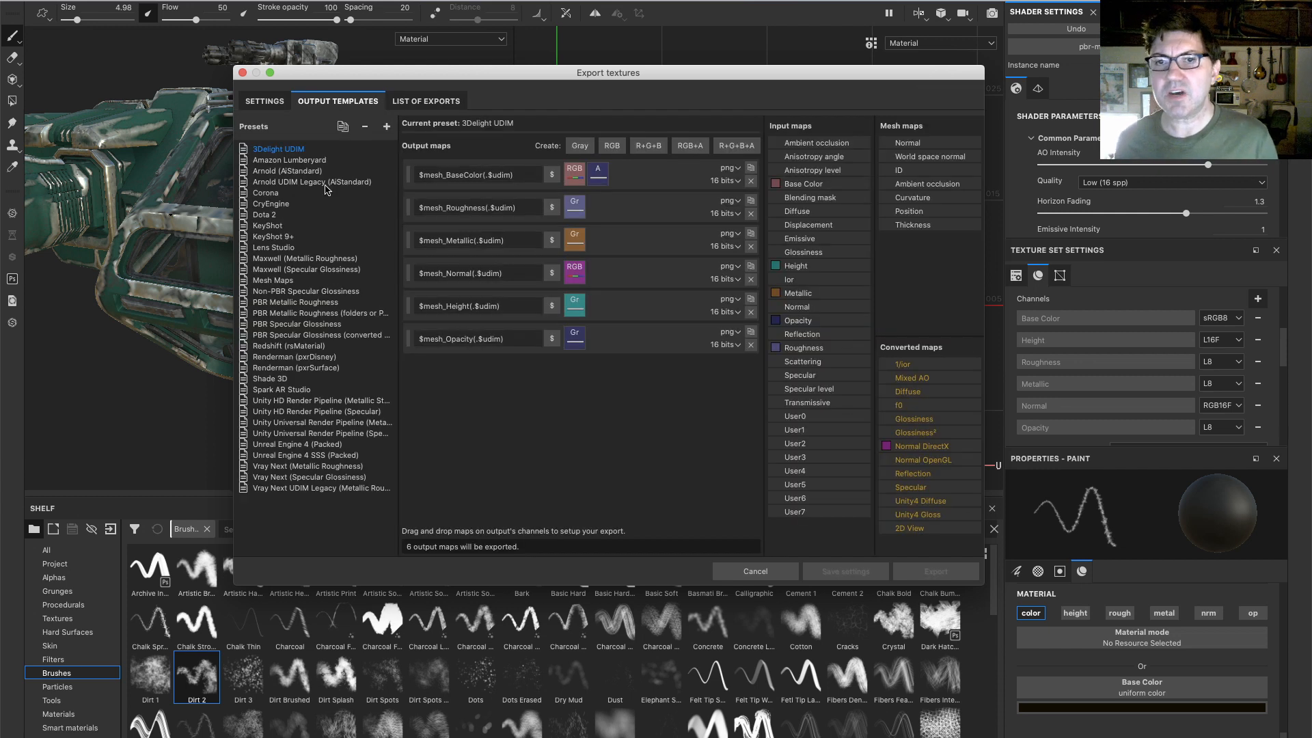
left_click(268, 101)
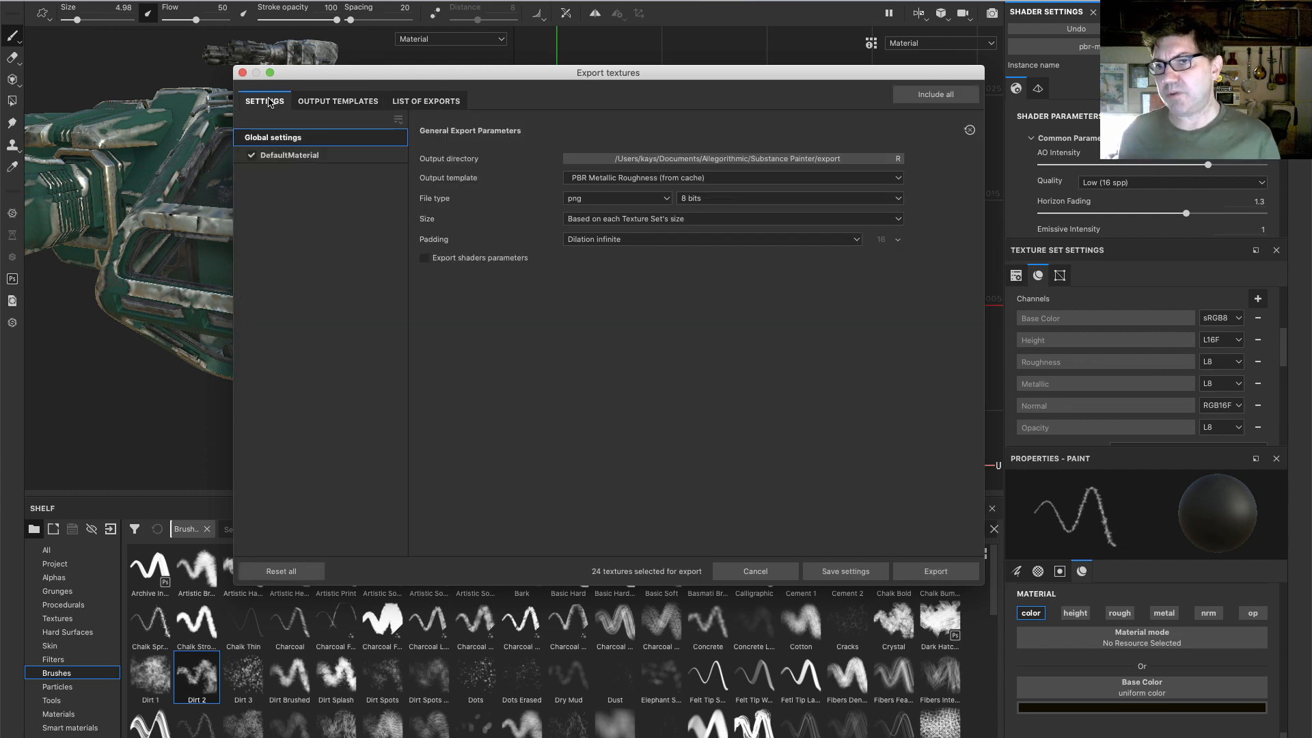
left_click(345, 102)
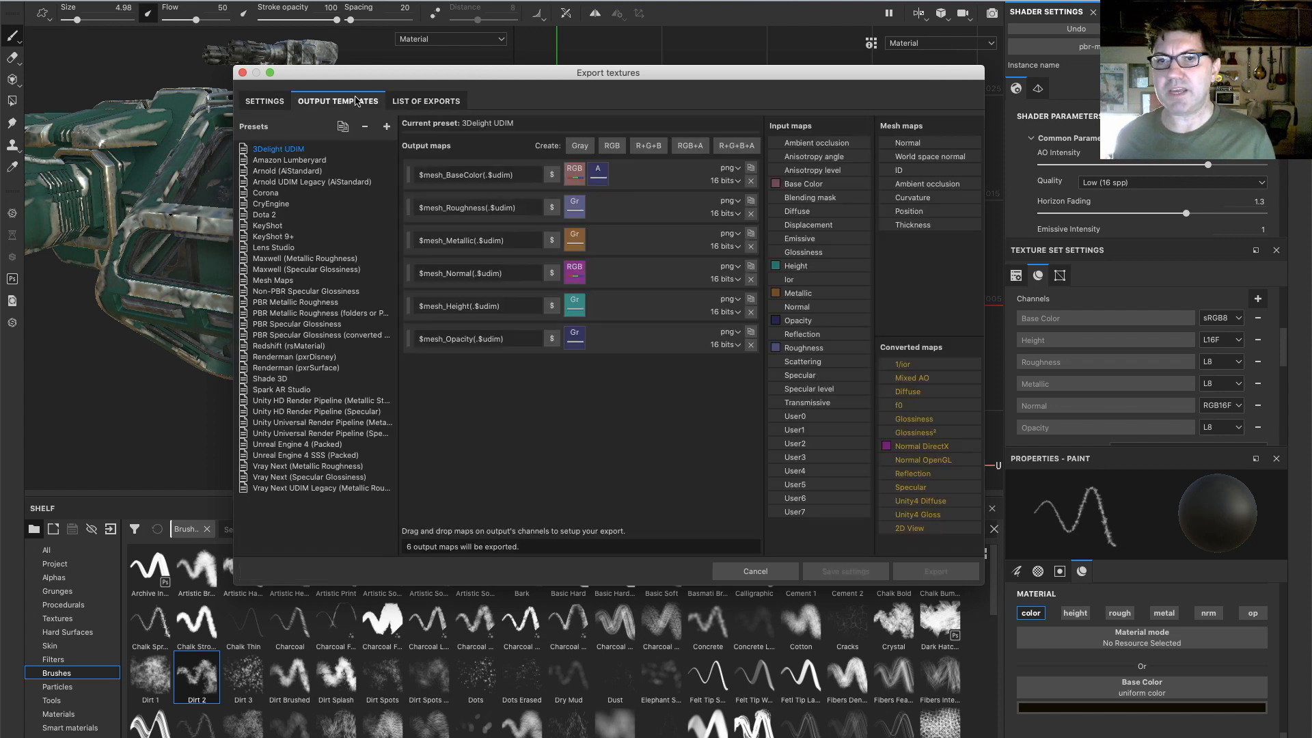
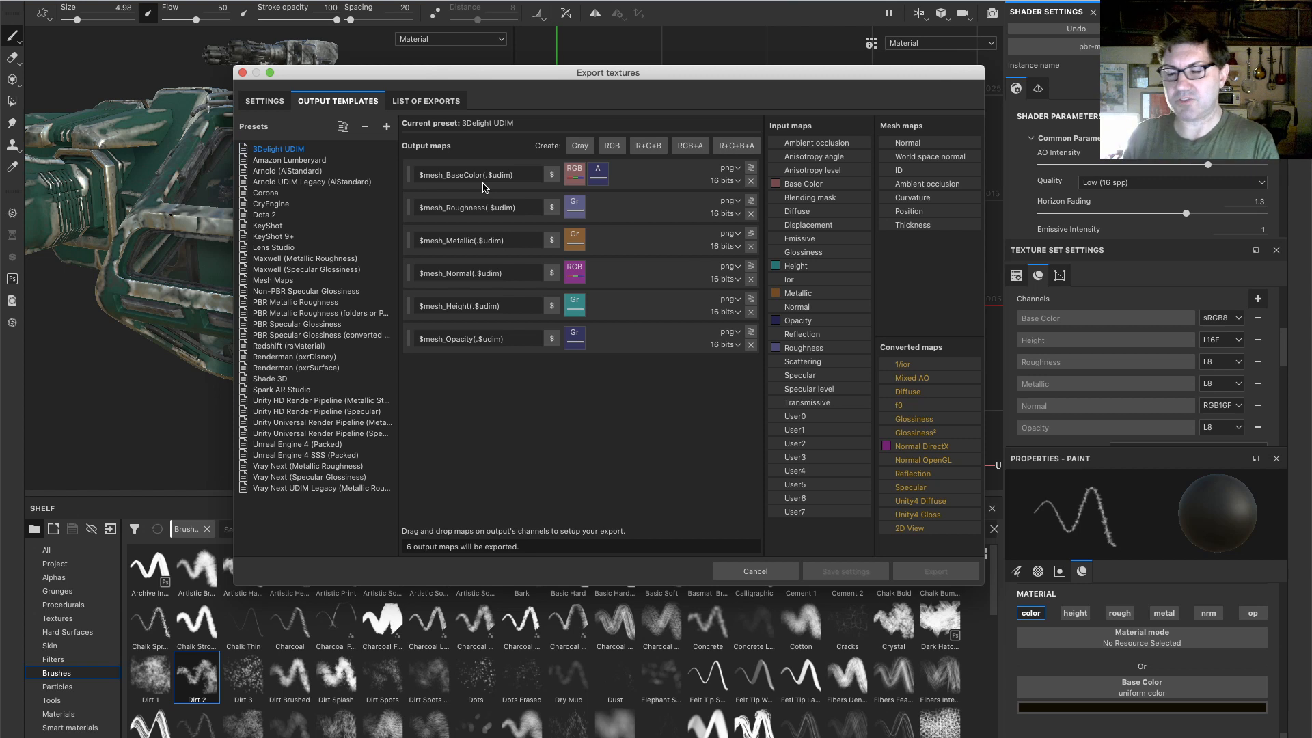
Set the output template to 3Delight UDIM in the general export parameters and review the resulting list of exports
left_click(265, 101)
left_click(686, 179)
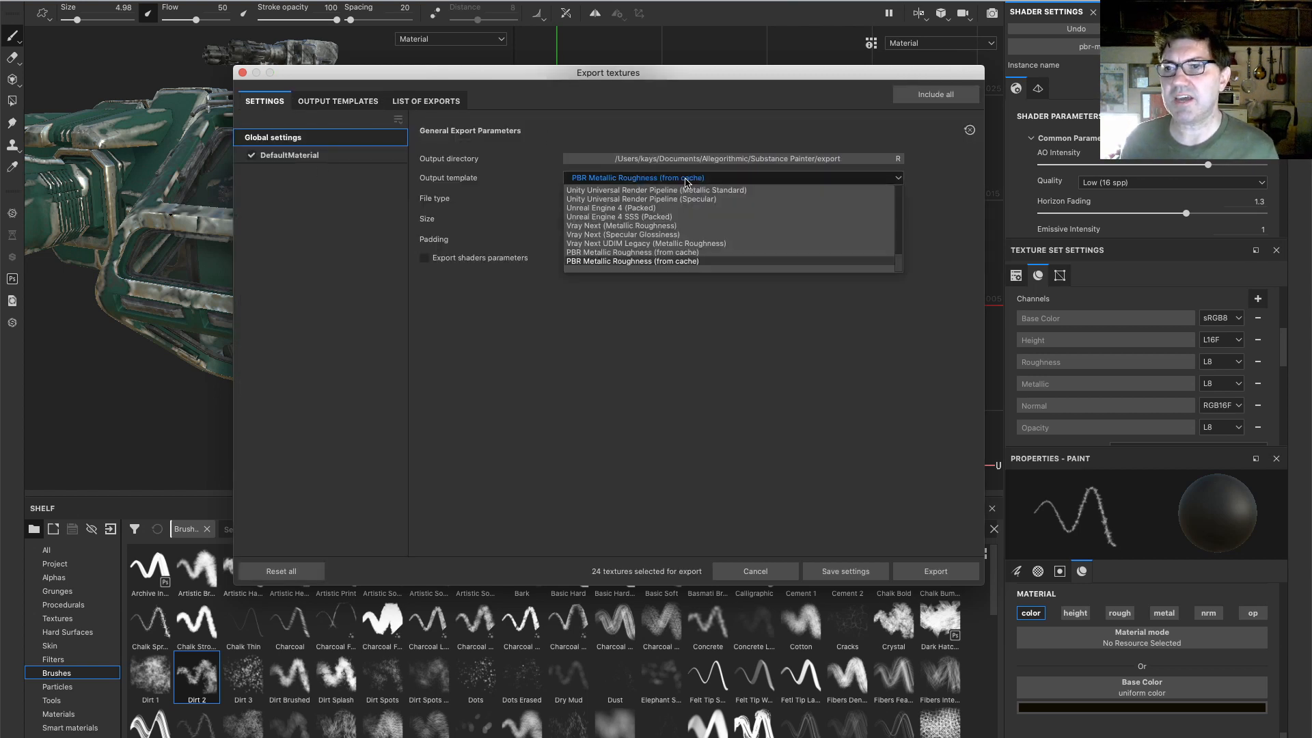
scroll(656, 226, "up", 10)
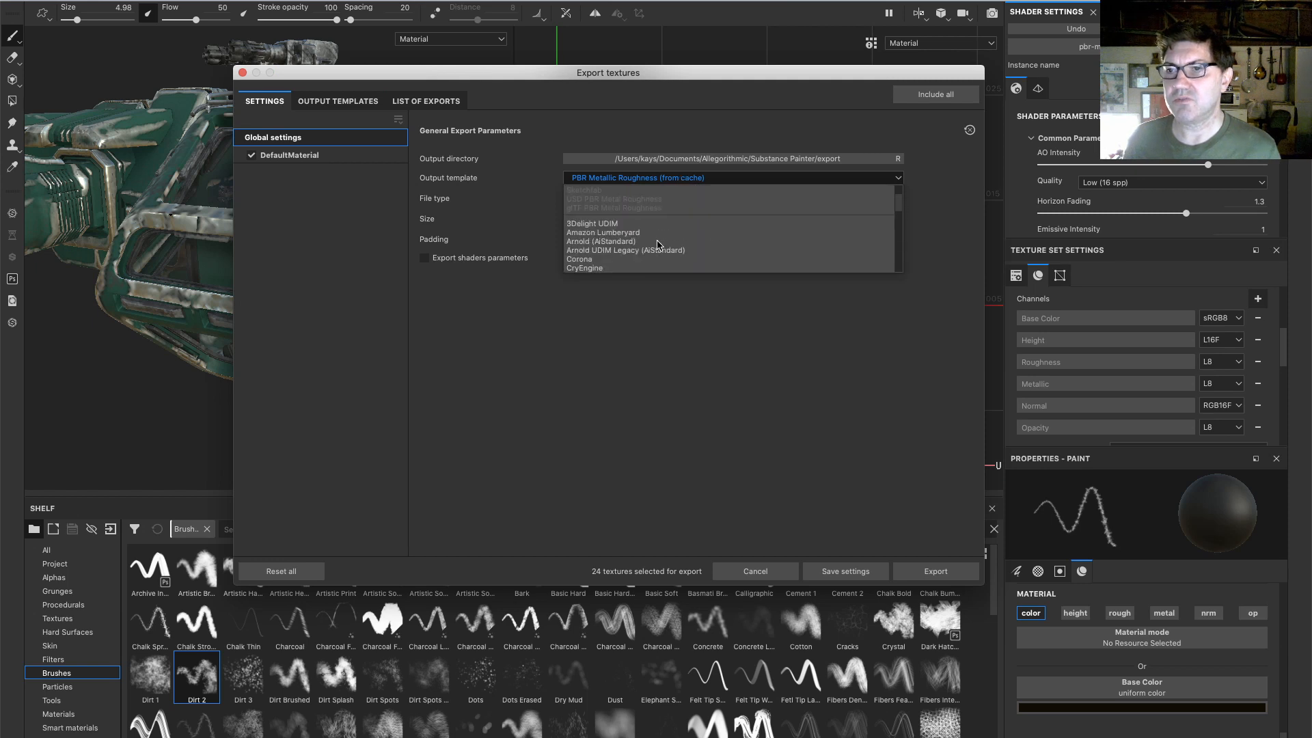
left_click(621, 228)
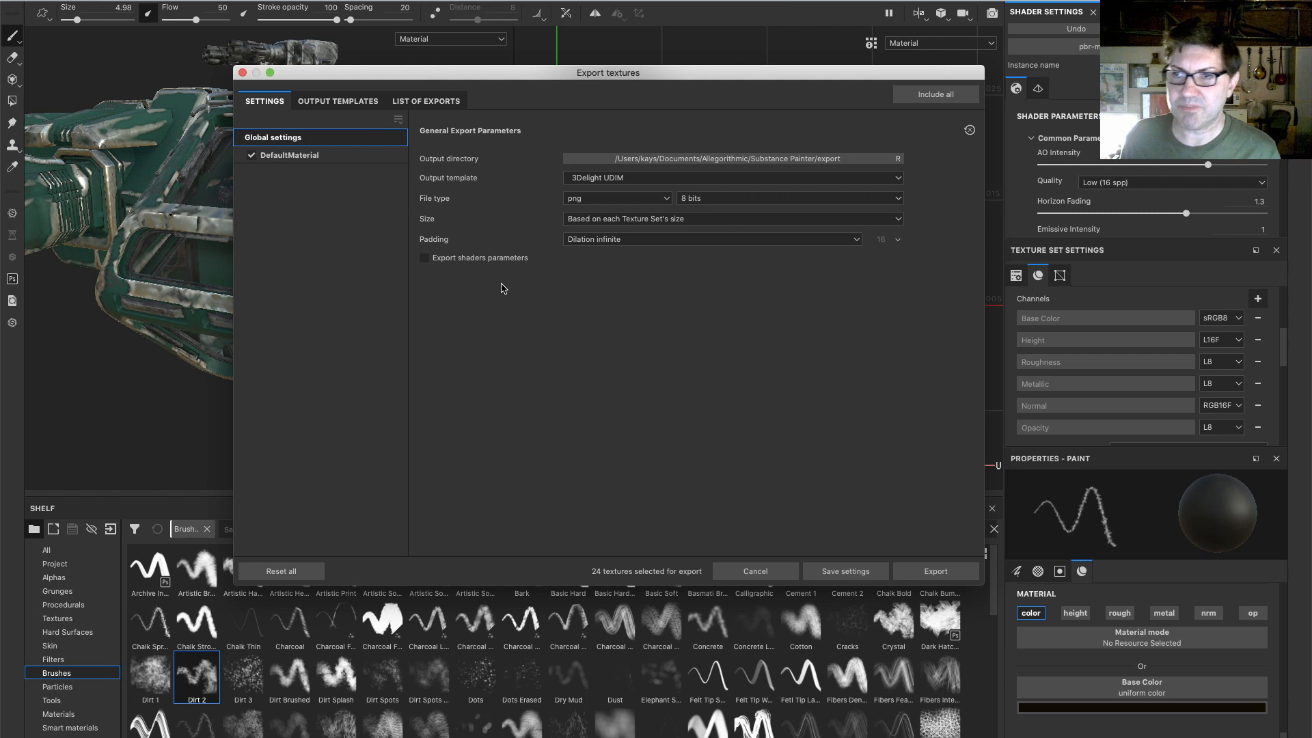
left_click(417, 103)
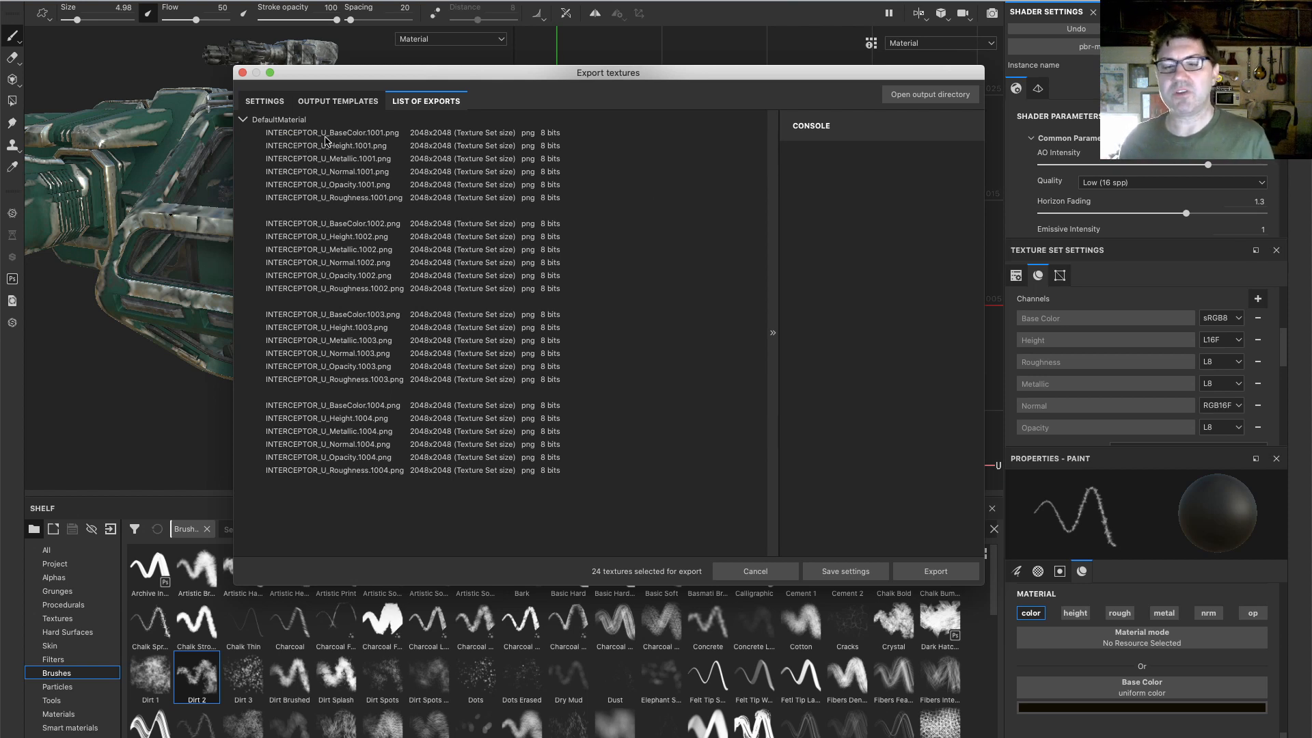
mouse_move(325, 141)
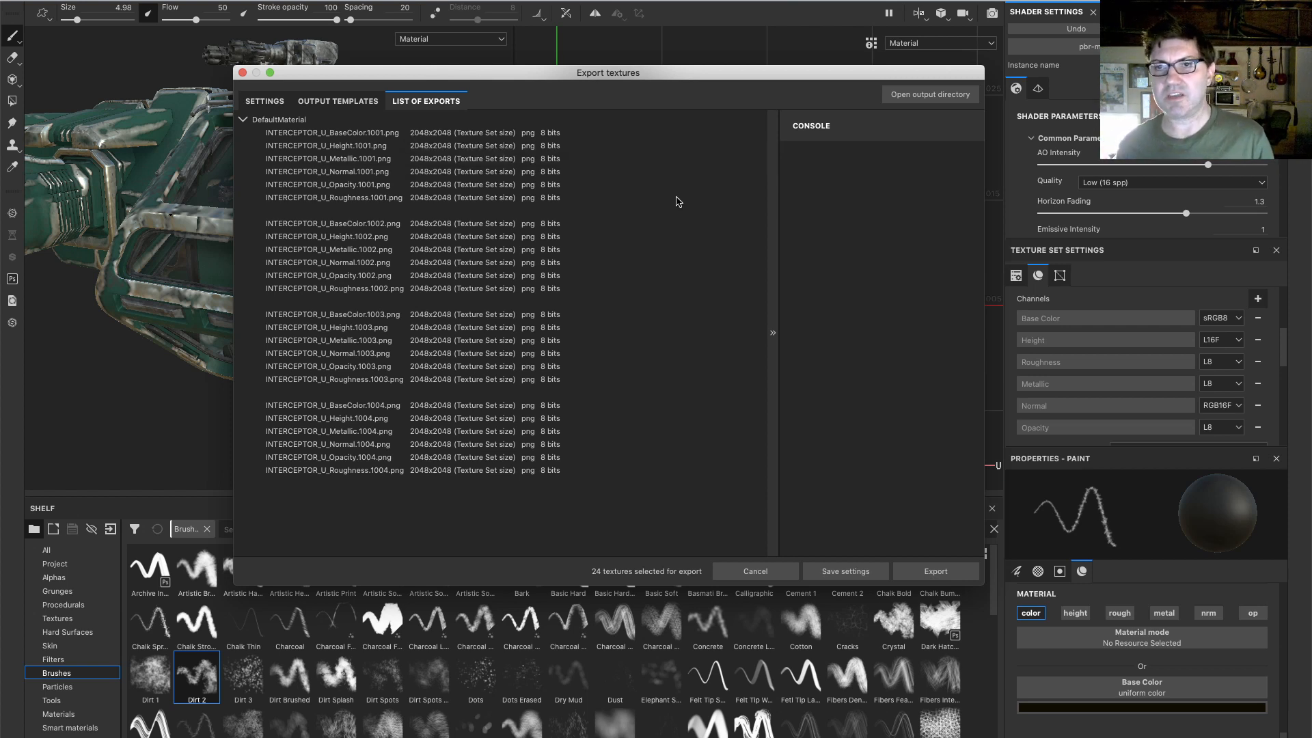
Try the PBR Metallic Roughness output template and review which maps it would export for each tile
left_click(280, 102)
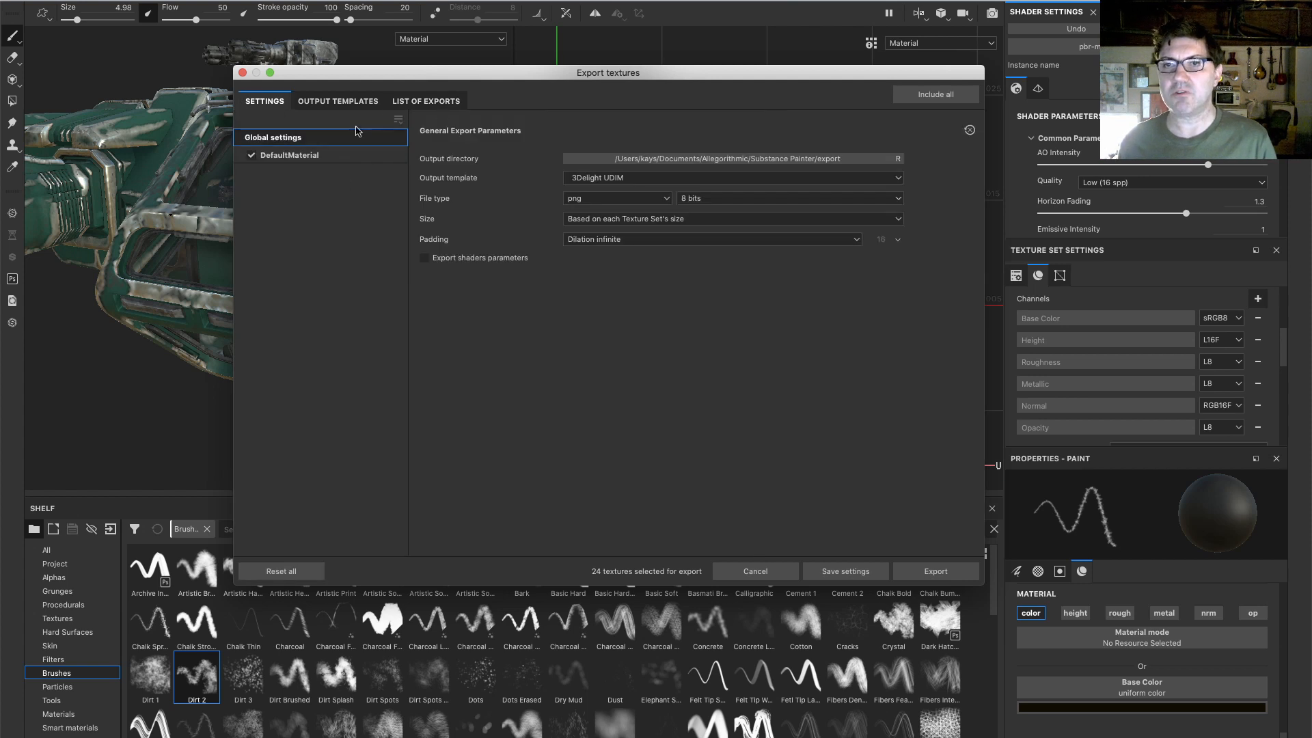
left_click(645, 178)
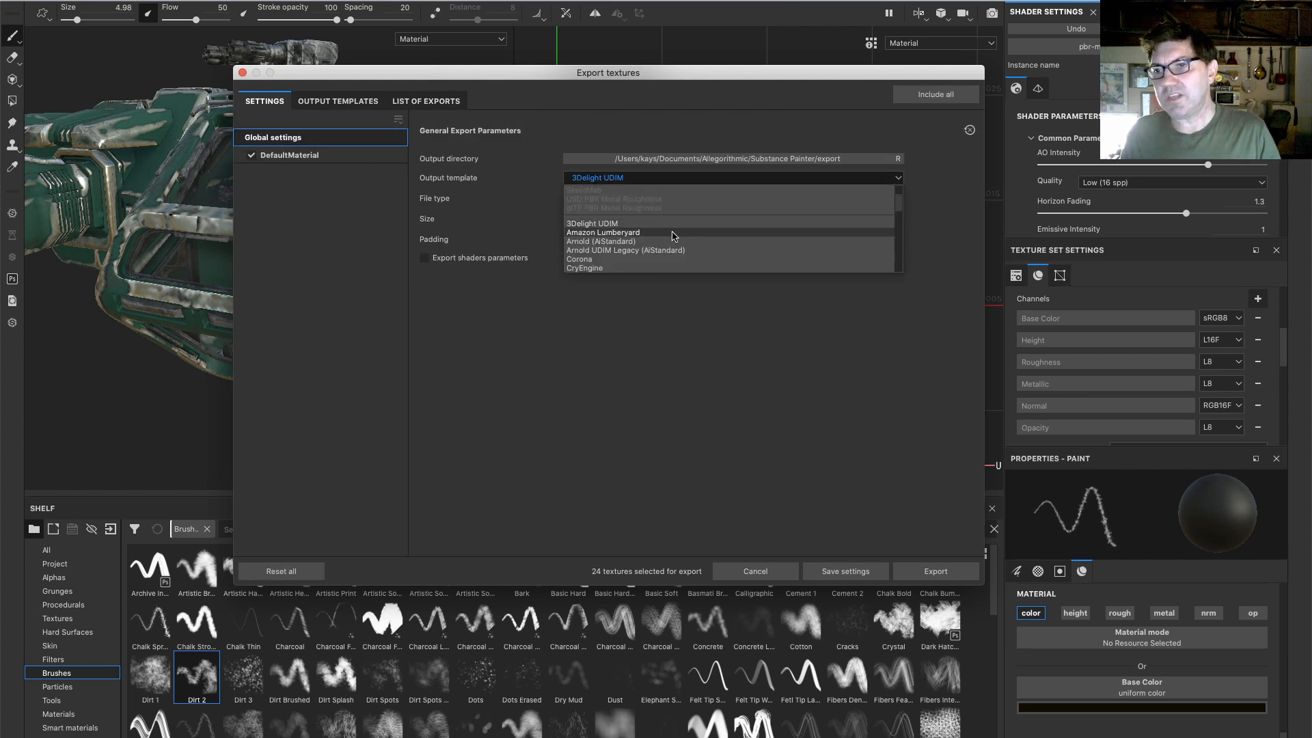
scroll(676, 257, "down", 5)
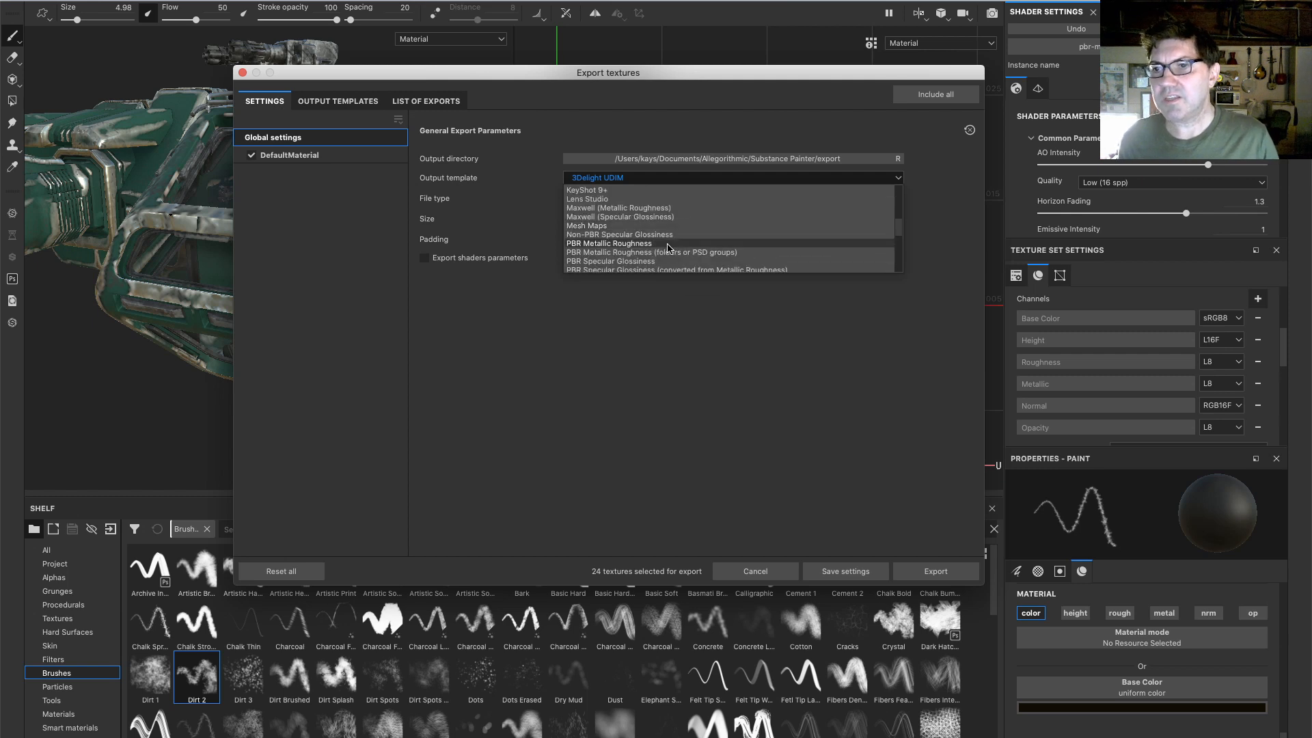
left_click(649, 244)
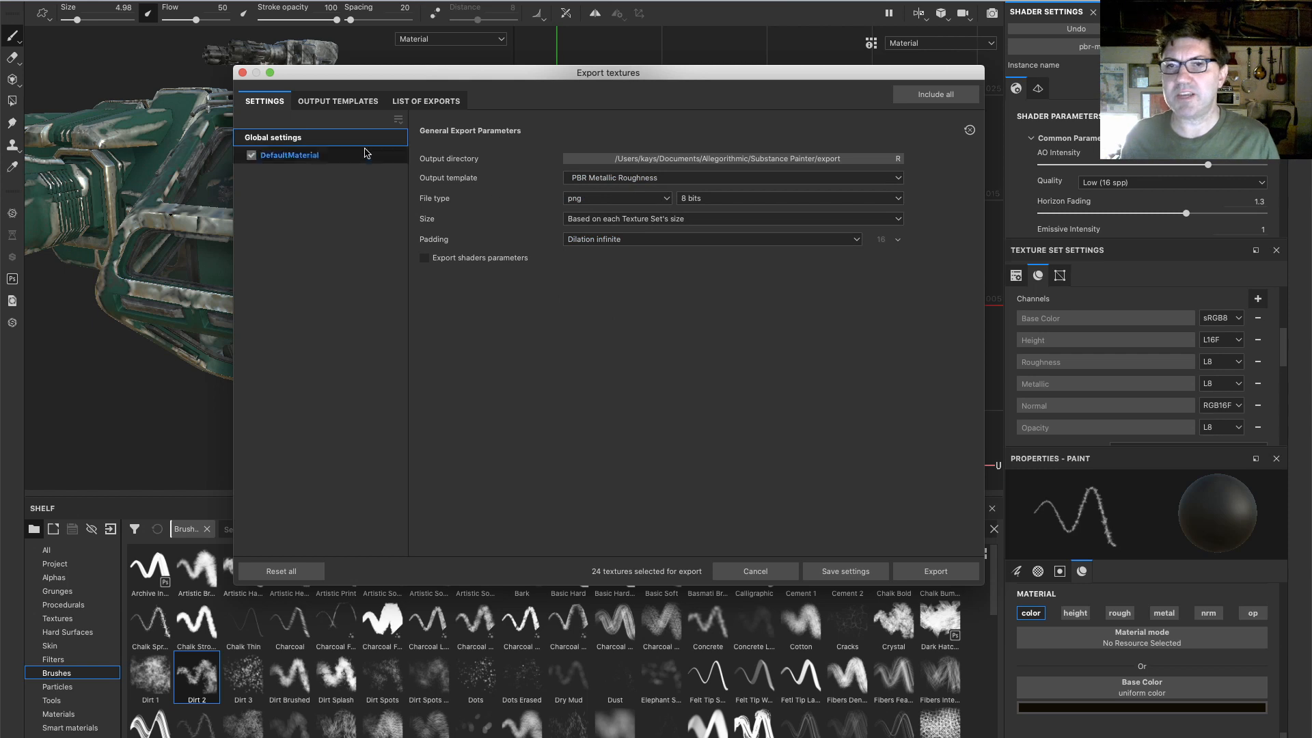
left_click(426, 102)
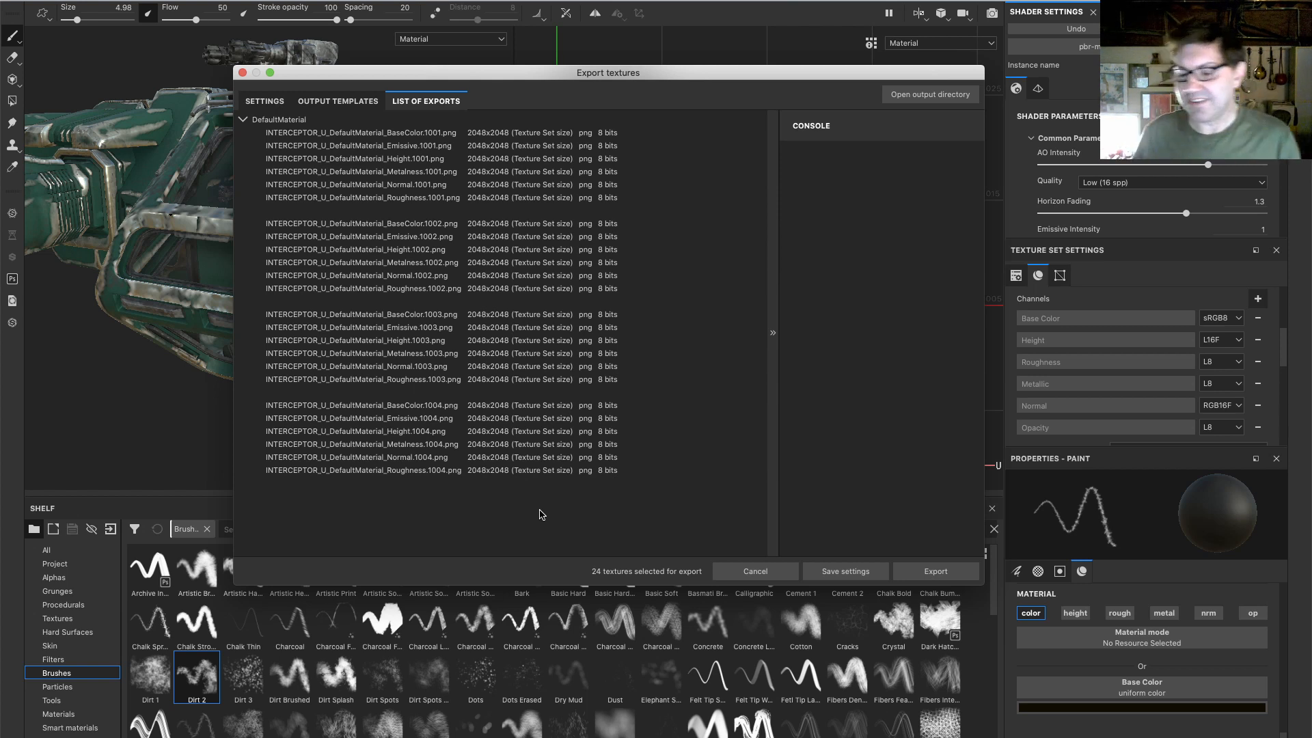
Return the output template to 3Delight UDIM and set the export file type to exr and the size to 4096
left_click(266, 101)
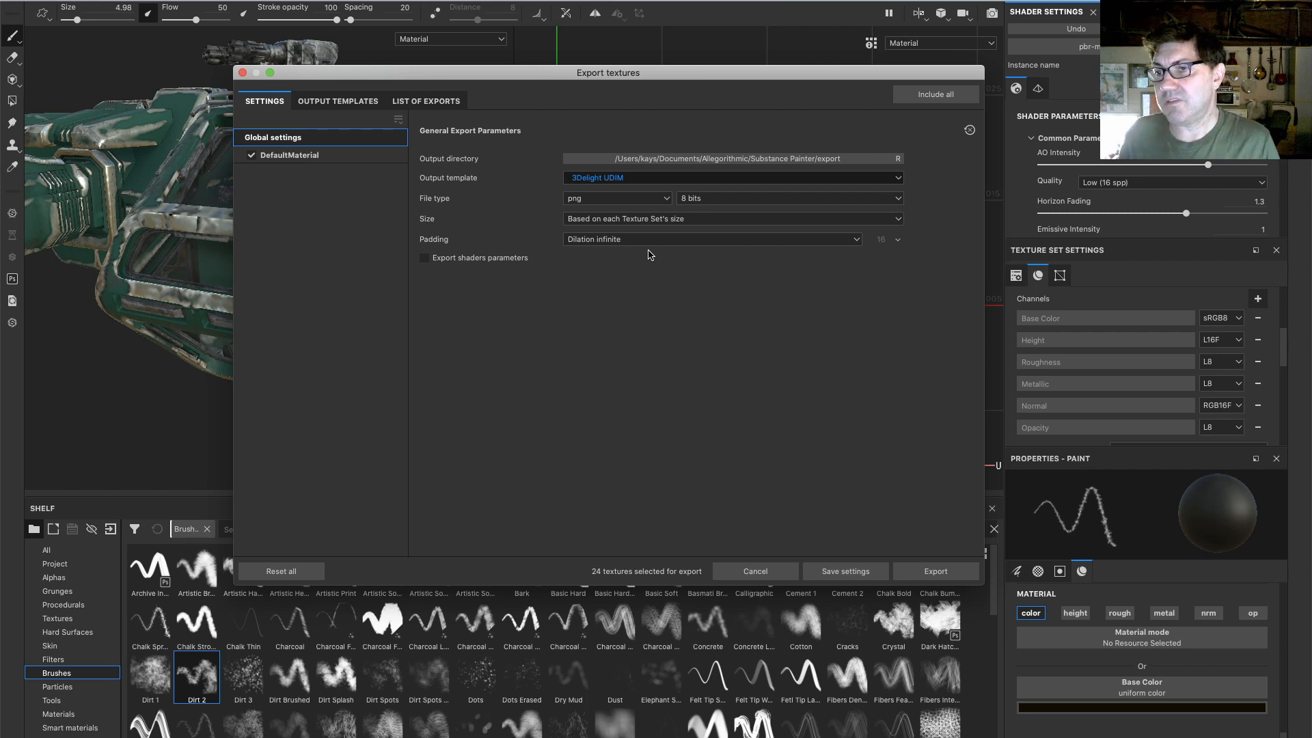
left_click(629, 198)
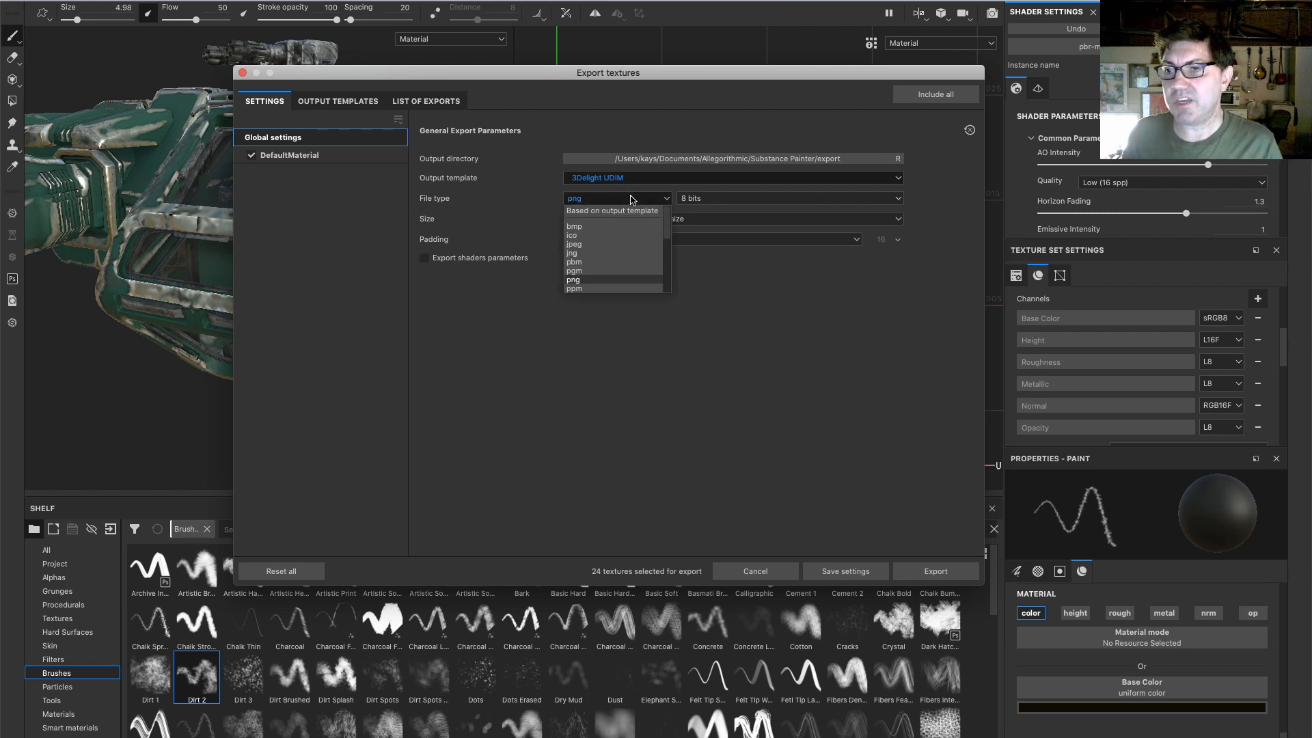
scroll(624, 270, "down", 5)
left_click(625, 271)
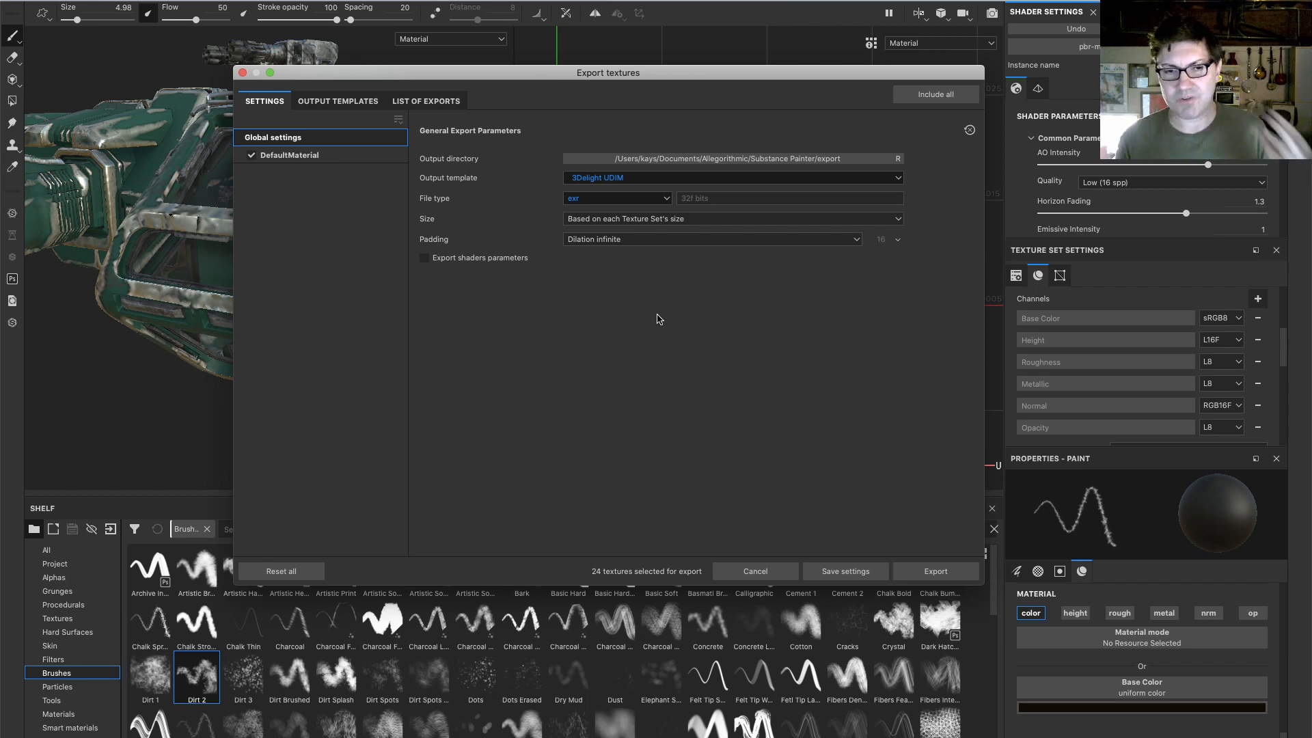
left_click(633, 222)
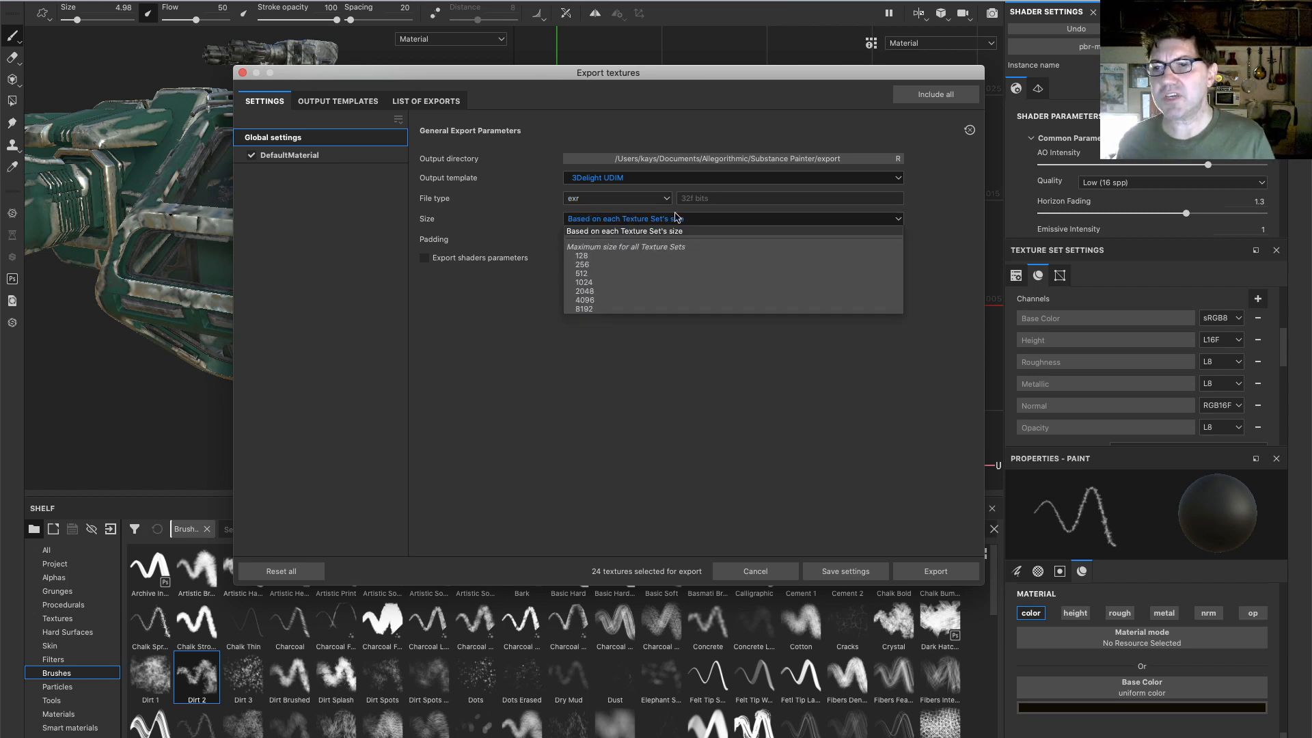
left_click(618, 301)
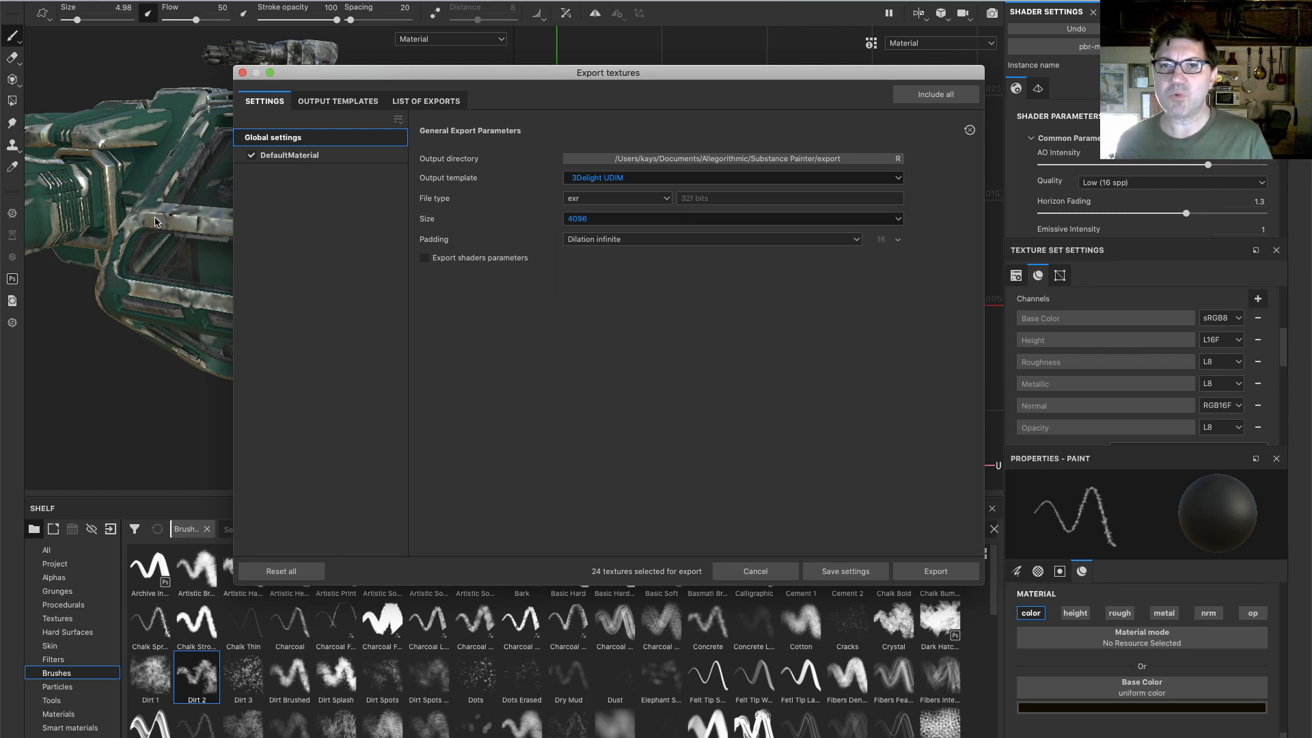
Set the output directory to the INTERCEPTOR_U_TEXTURES folder on the Desktop and export the textures, keeping the size at 4096
left_click_drag(351, 76, 517, 84)
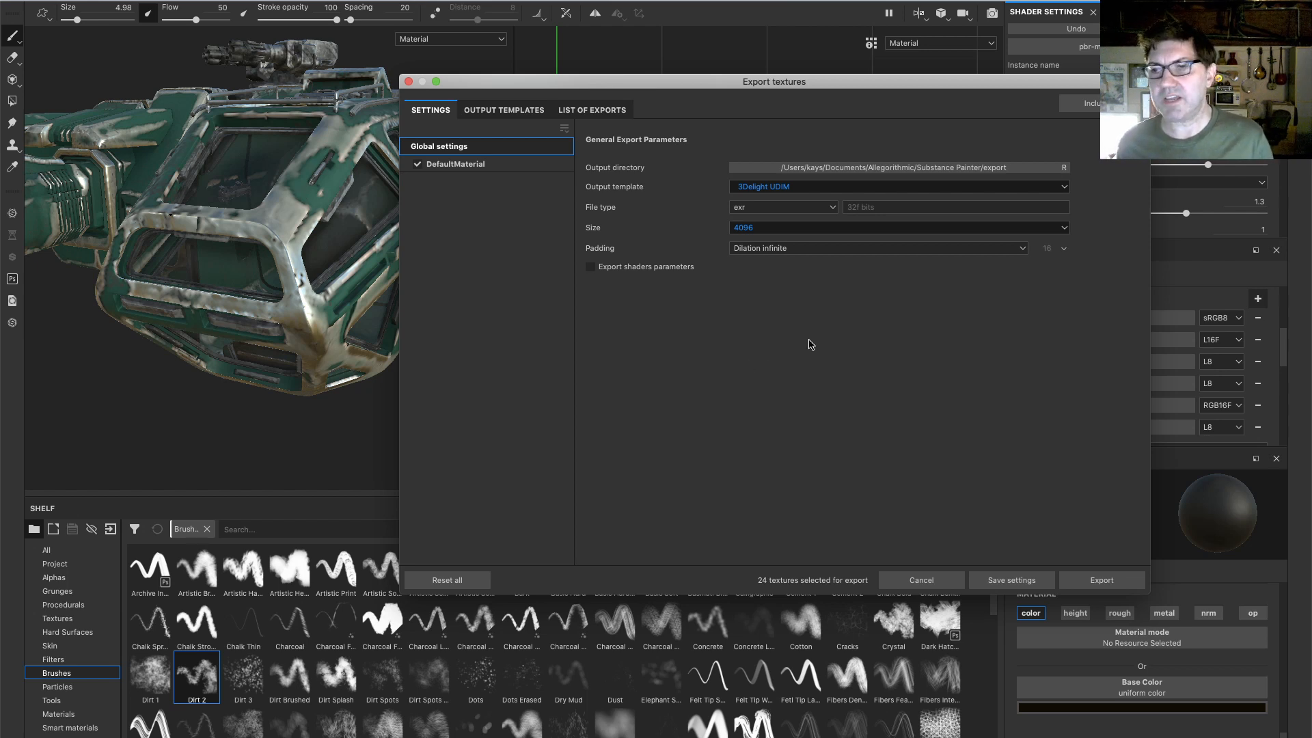
left_click(818, 229)
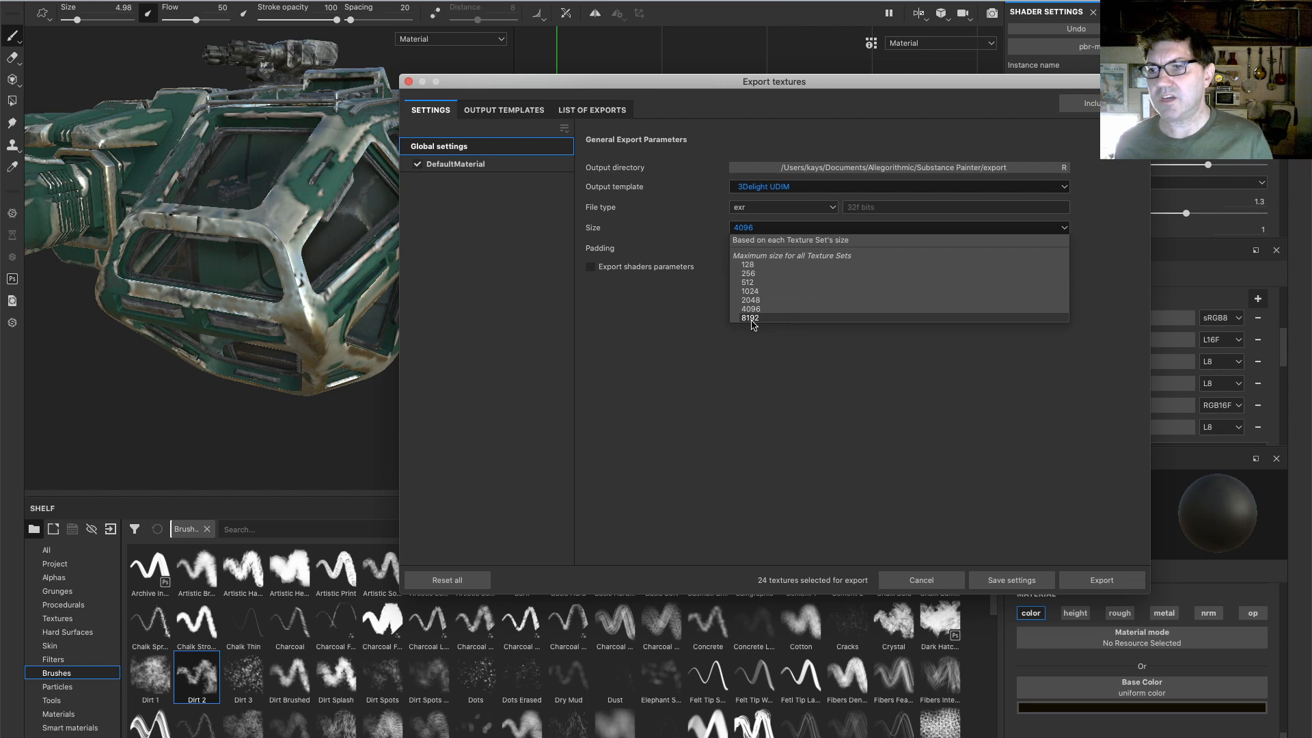
left_click(681, 326)
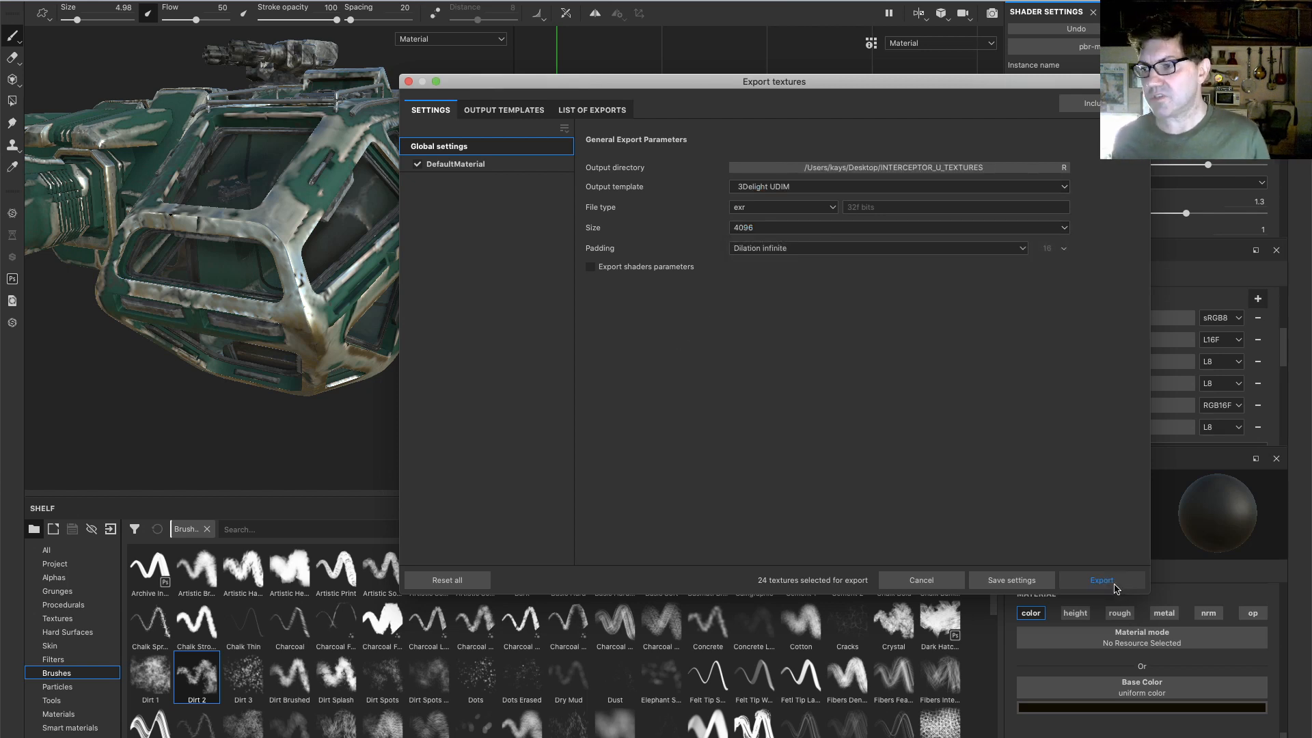
left_click(1108, 582)
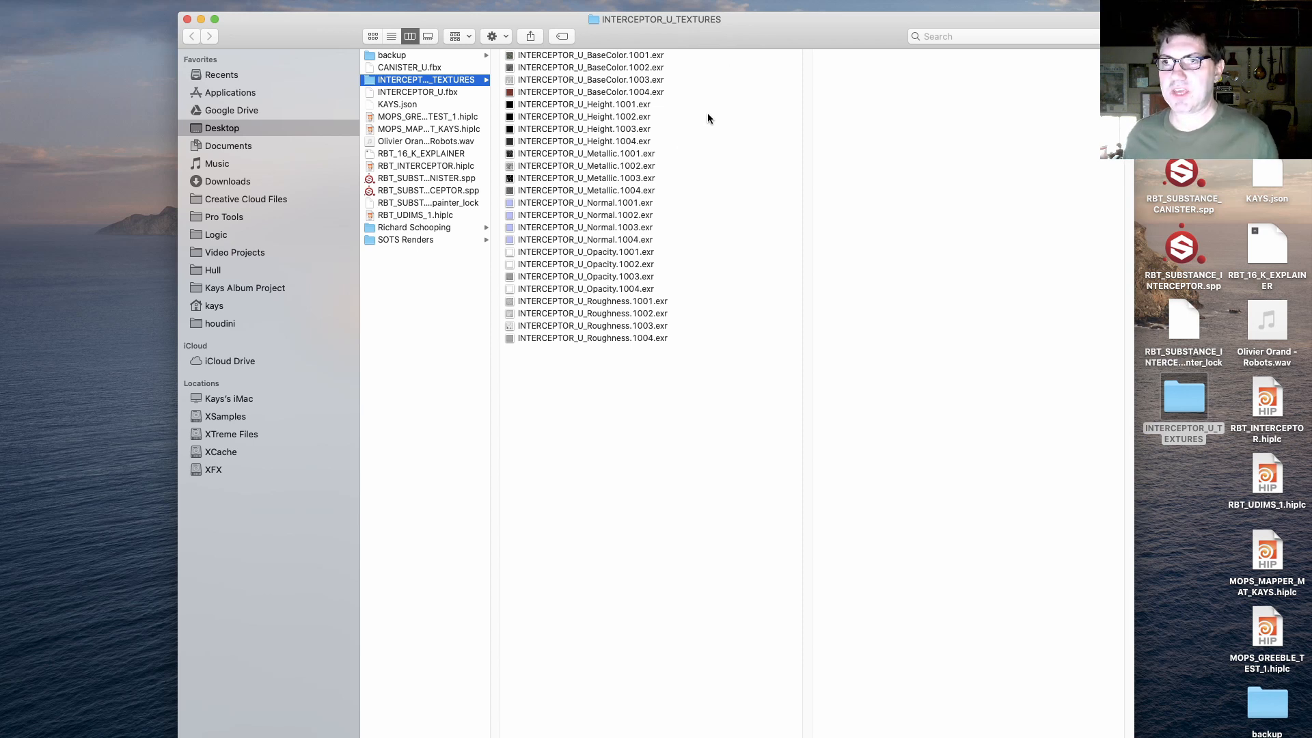
Rename the exported textures folder on the Desktop to INTERCEPTOR_UDIM_TEXTURES and open it in Finder
key("super+w")
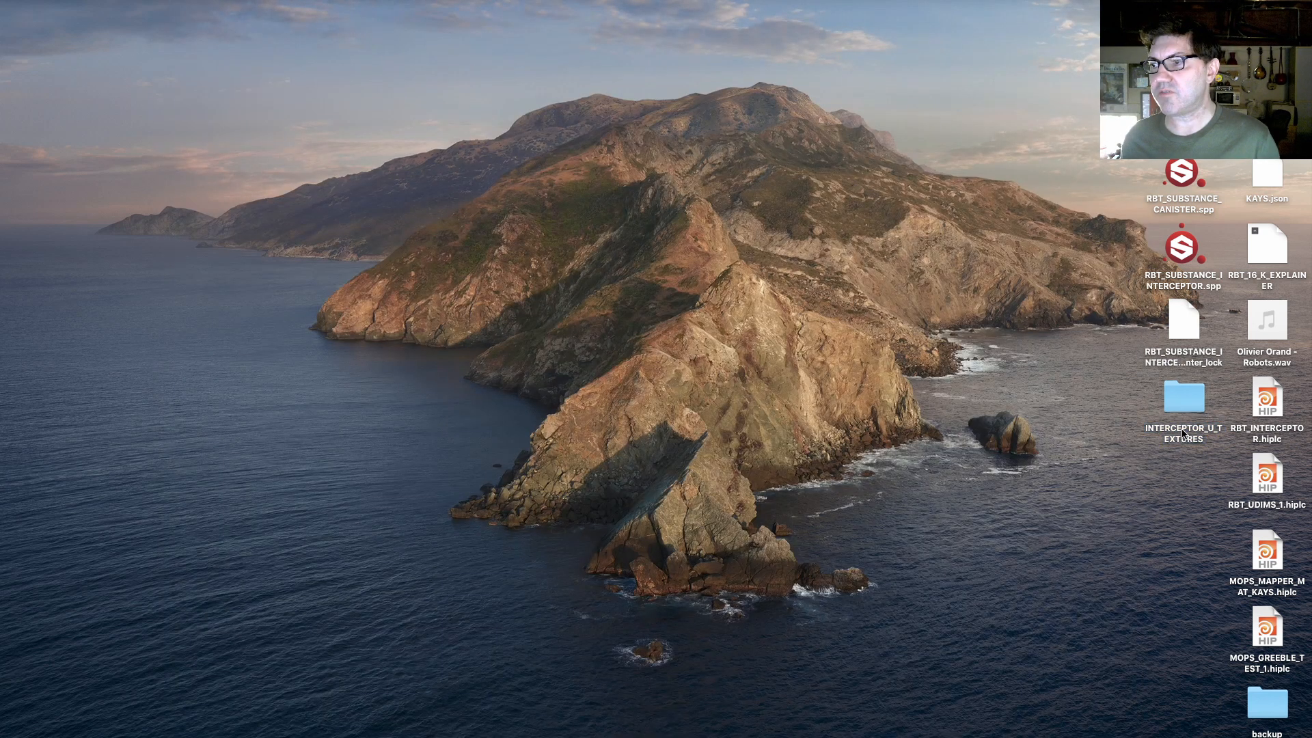
key("Return")
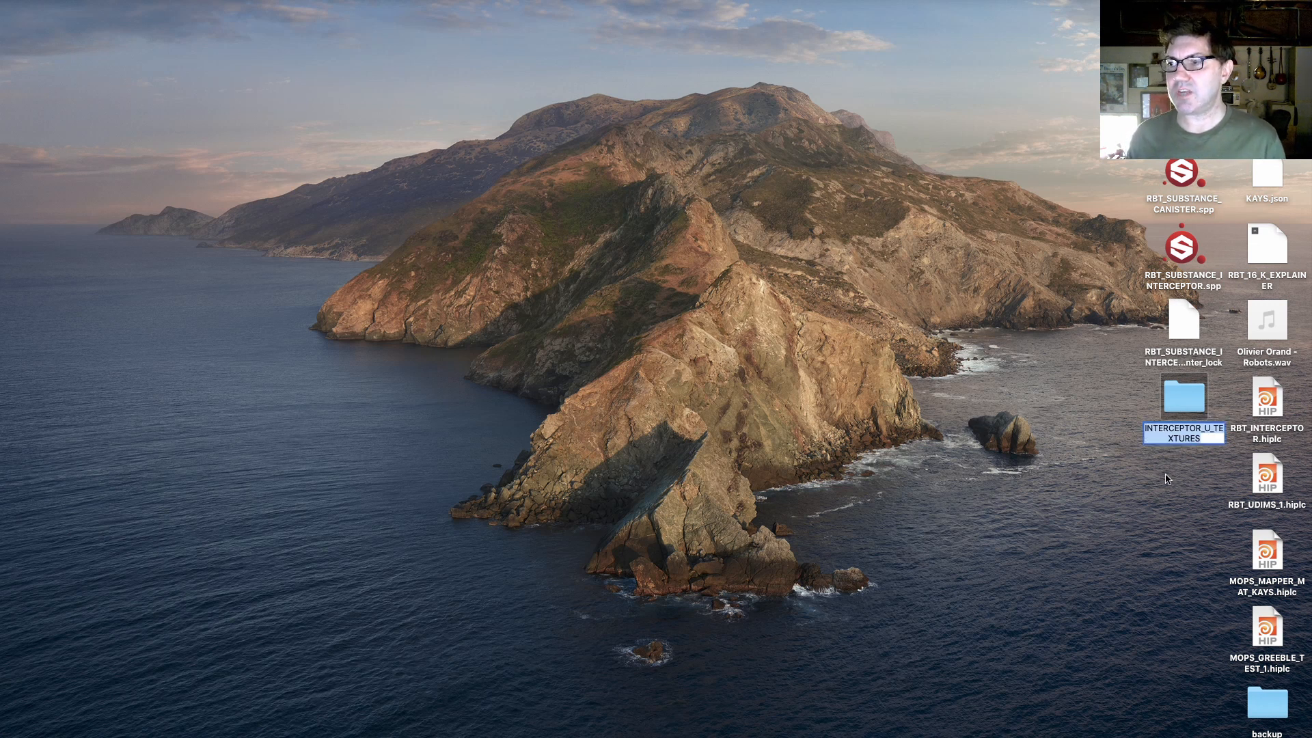
key("Left")
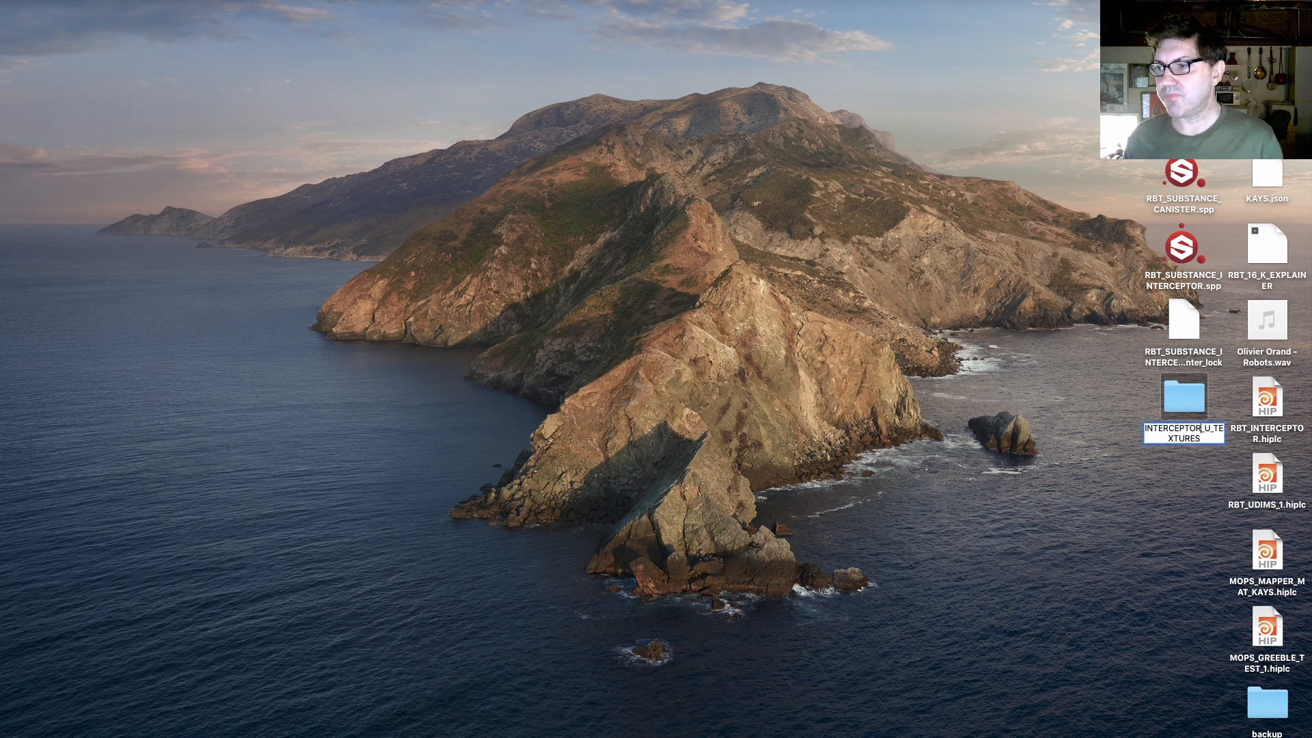
key("Right")
key("Right")
type("DIM")
key("Return")
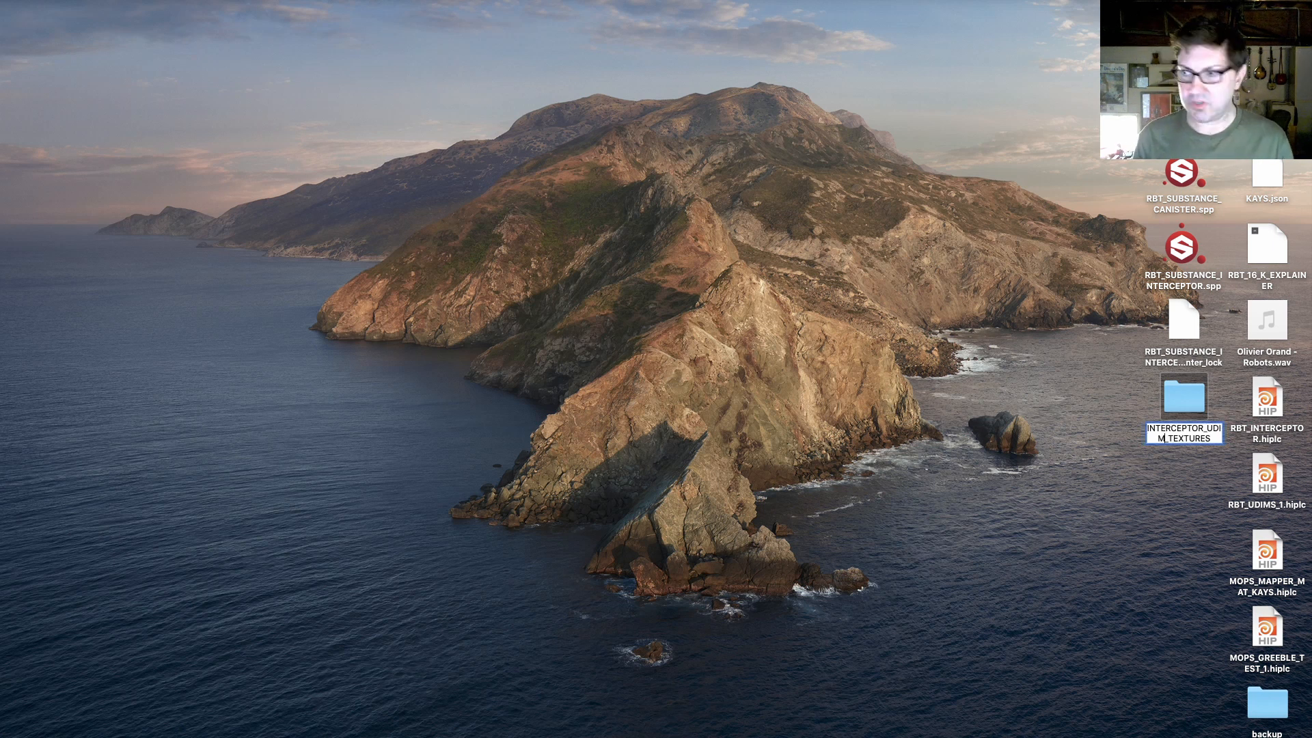
double_click(1194, 391)
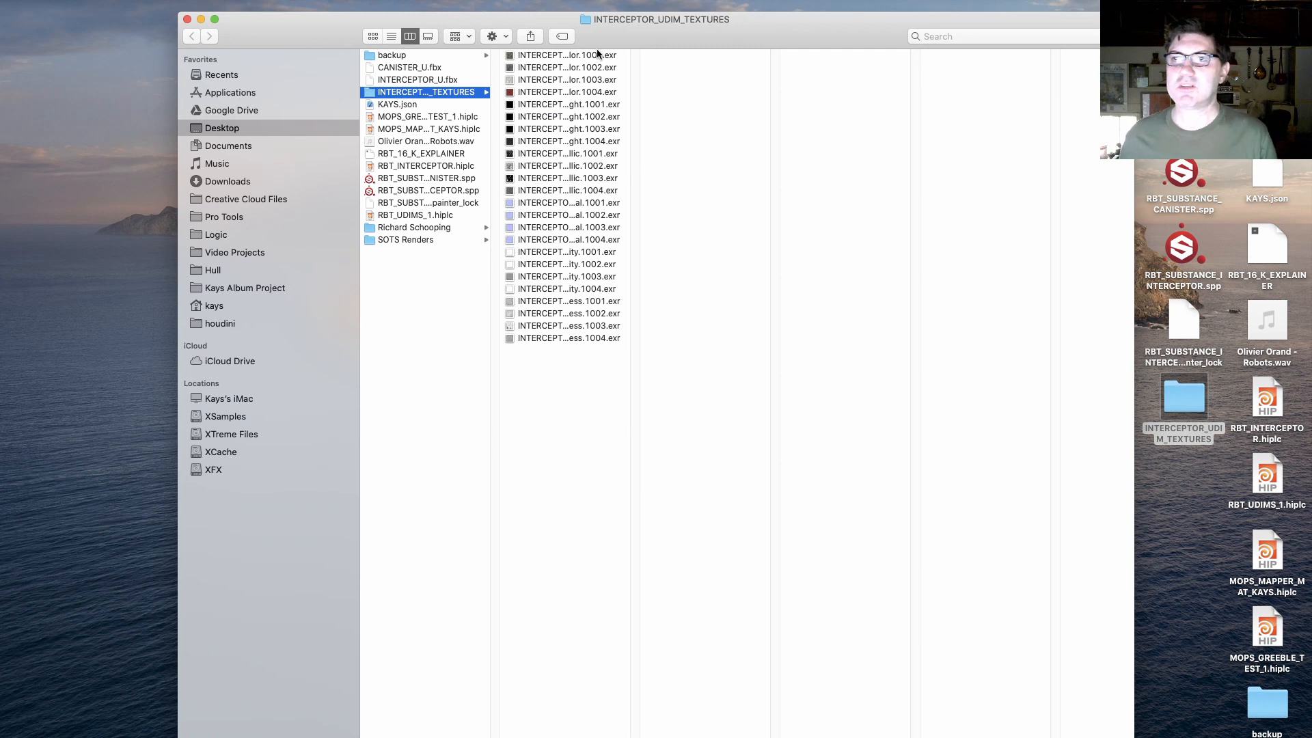